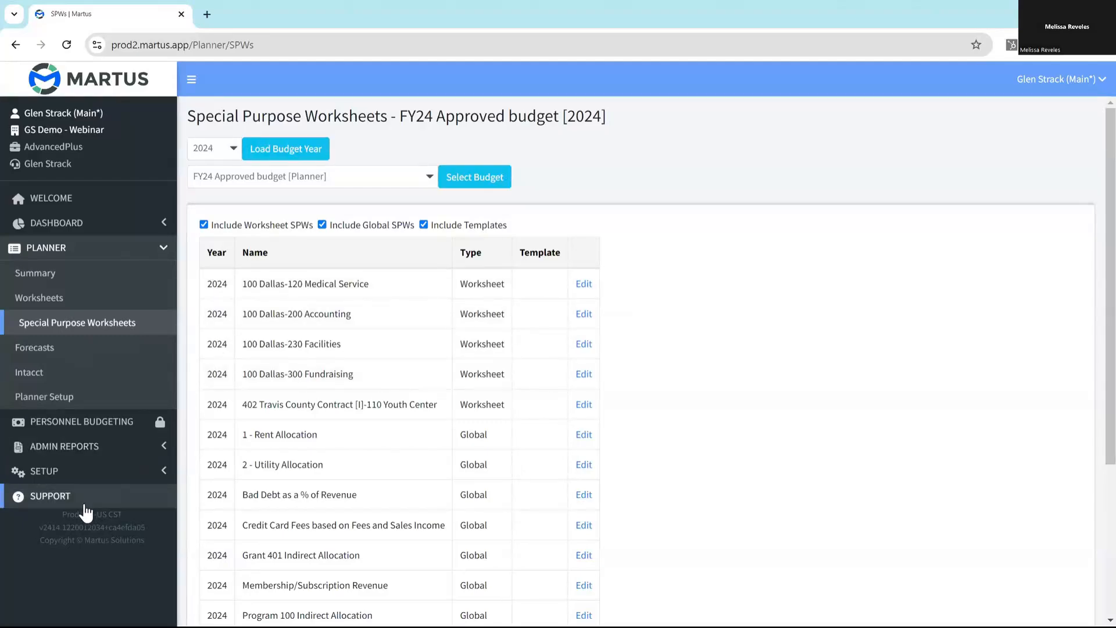
- Open the support website's knowledge base folder on Special Purpose Worksheets (SPWs) within Budgeting & Forecasting
click(50, 499)
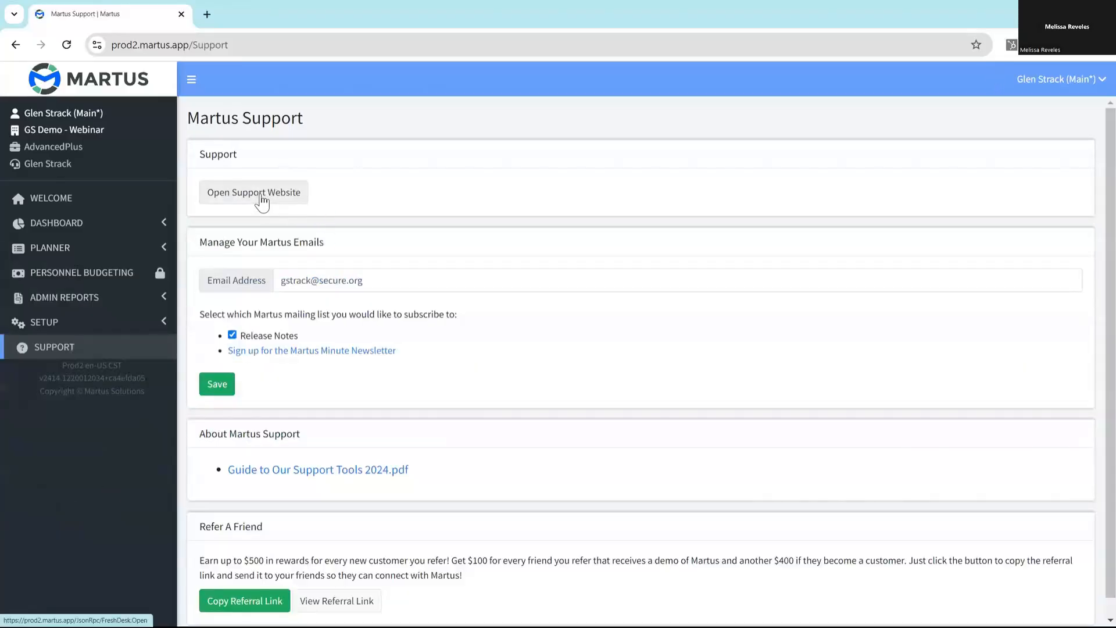
click(266, 200)
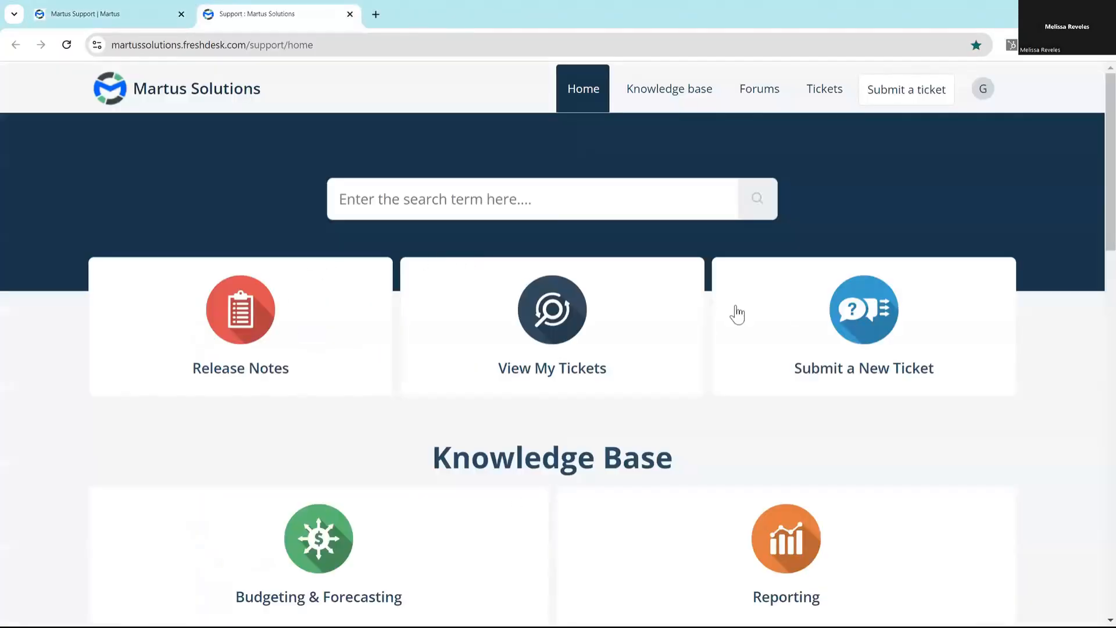
scroll(473, 349, down, 1)
scroll(539, 421, down, 4)
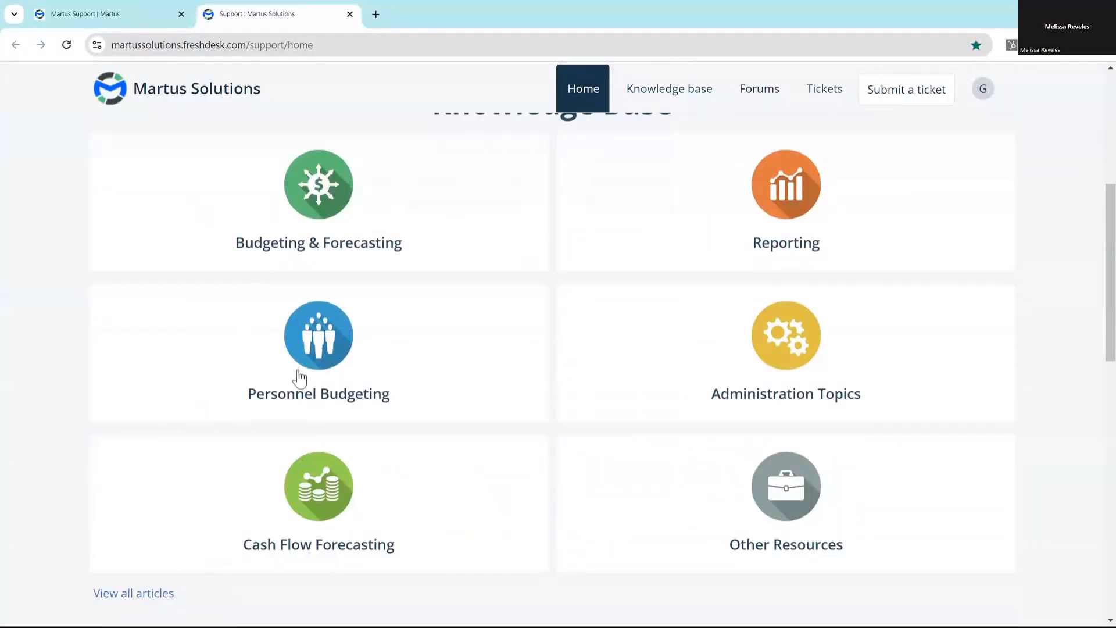
click(445, 230)
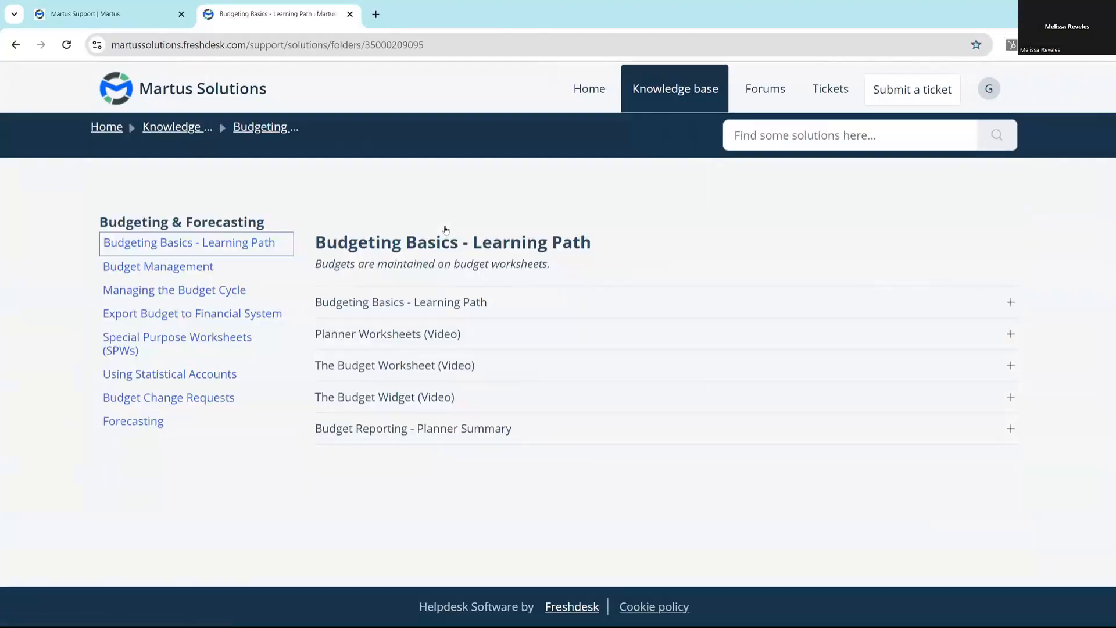
click(160, 350)
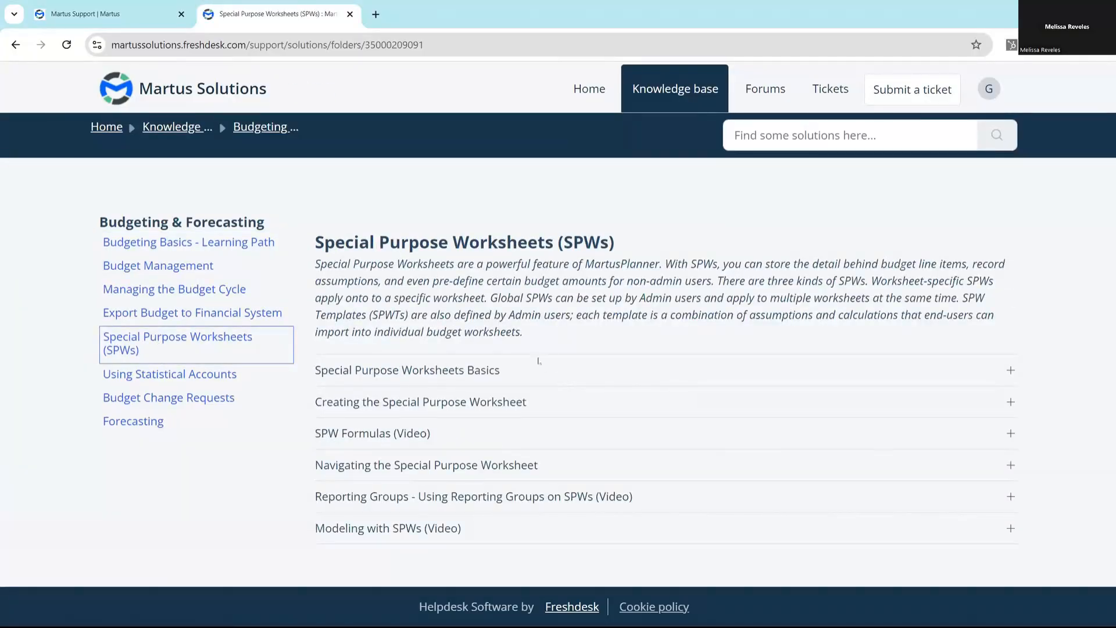
- Review the use cases and the WSPW, GSPW and SPWT types in the Special Purpose Worksheets Basics article, then close the support site
click(1010, 375)
scroll(755, 474, down, 3)
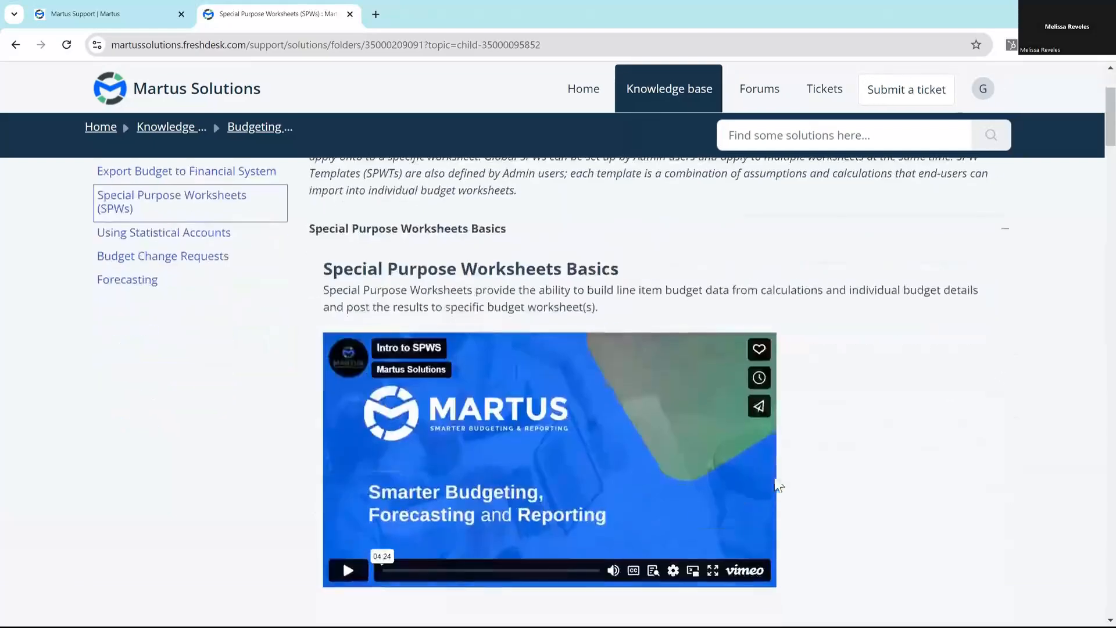
scroll(579, 474, down, 5)
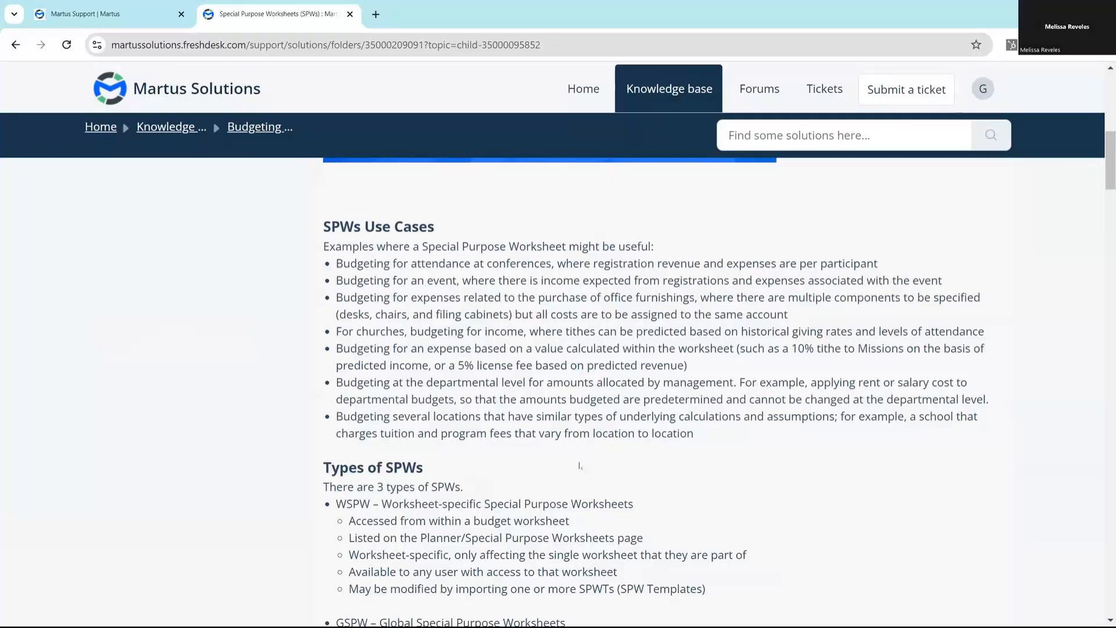
scroll(583, 468, down, 5)
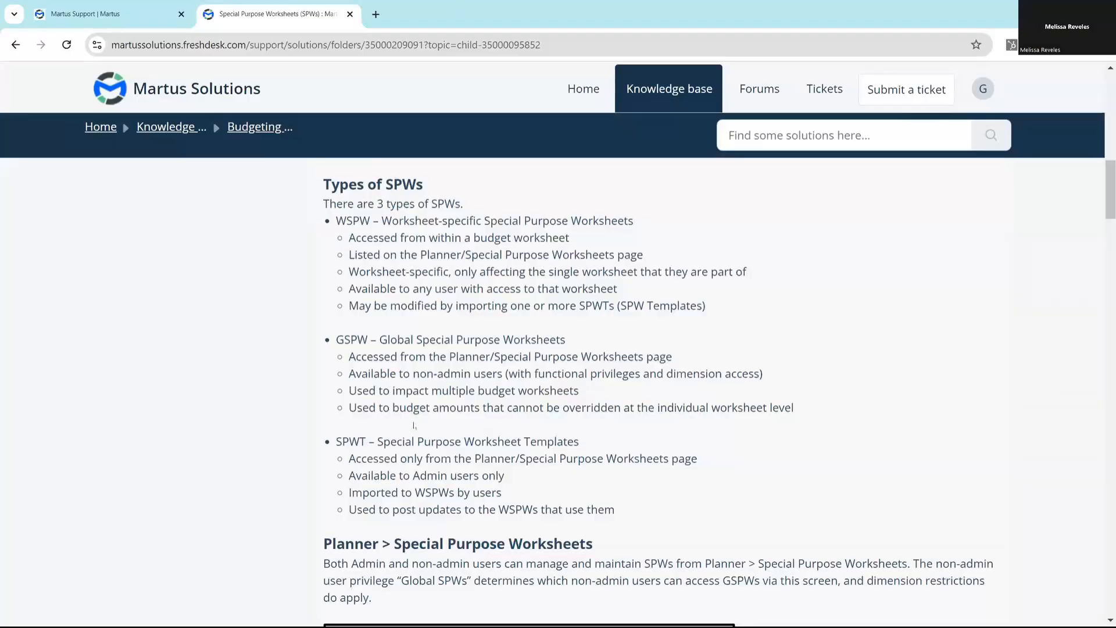
drag(336, 222, 372, 221)
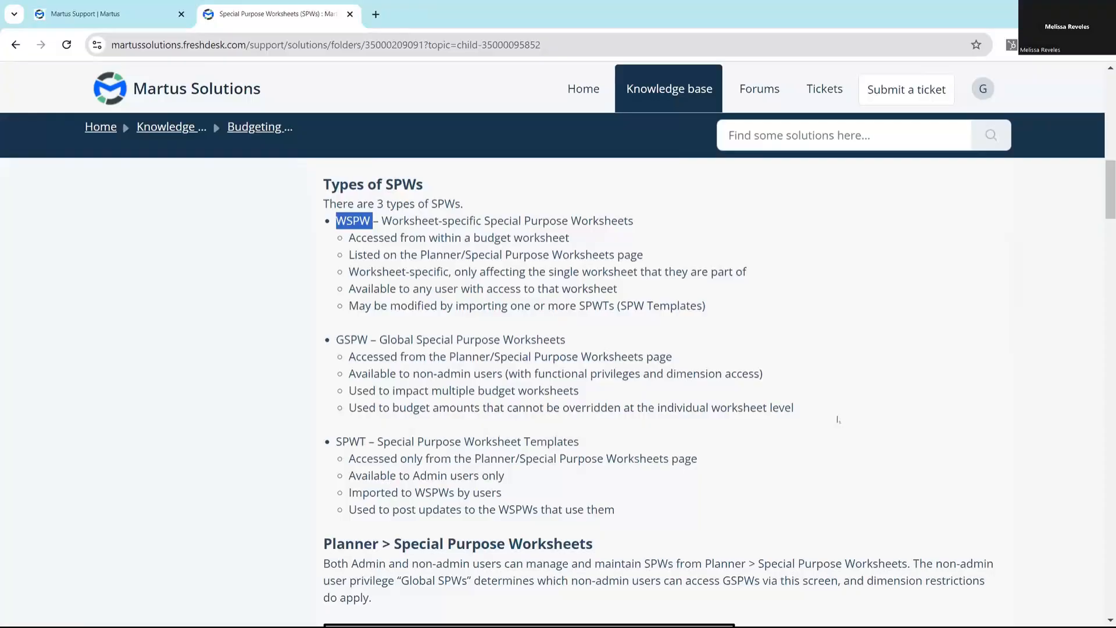
drag(337, 343, 367, 342)
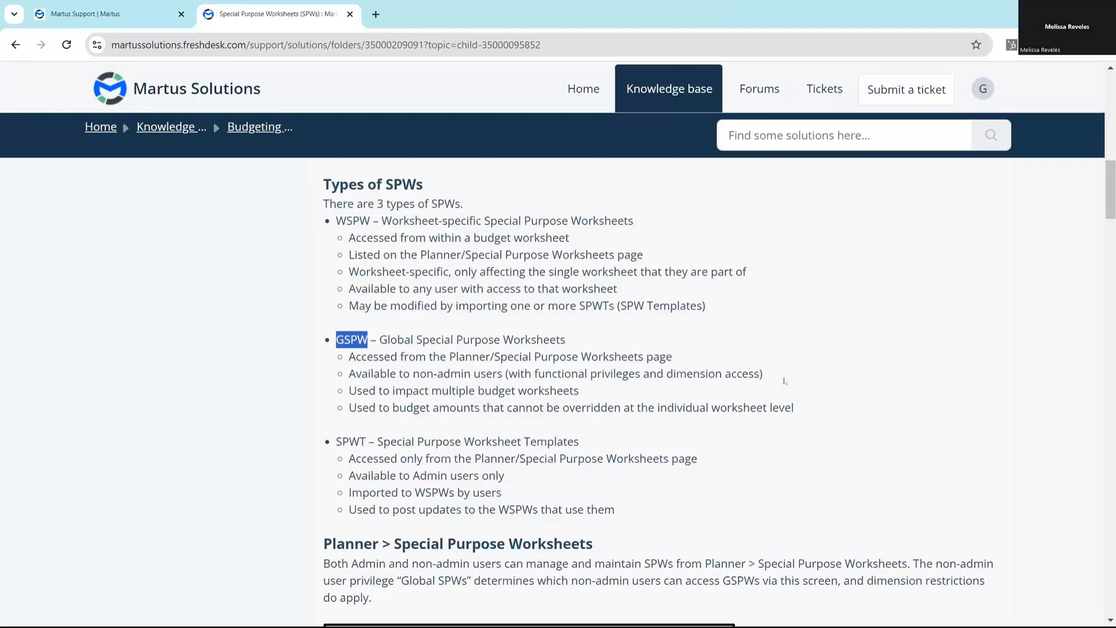
drag(336, 443, 365, 441)
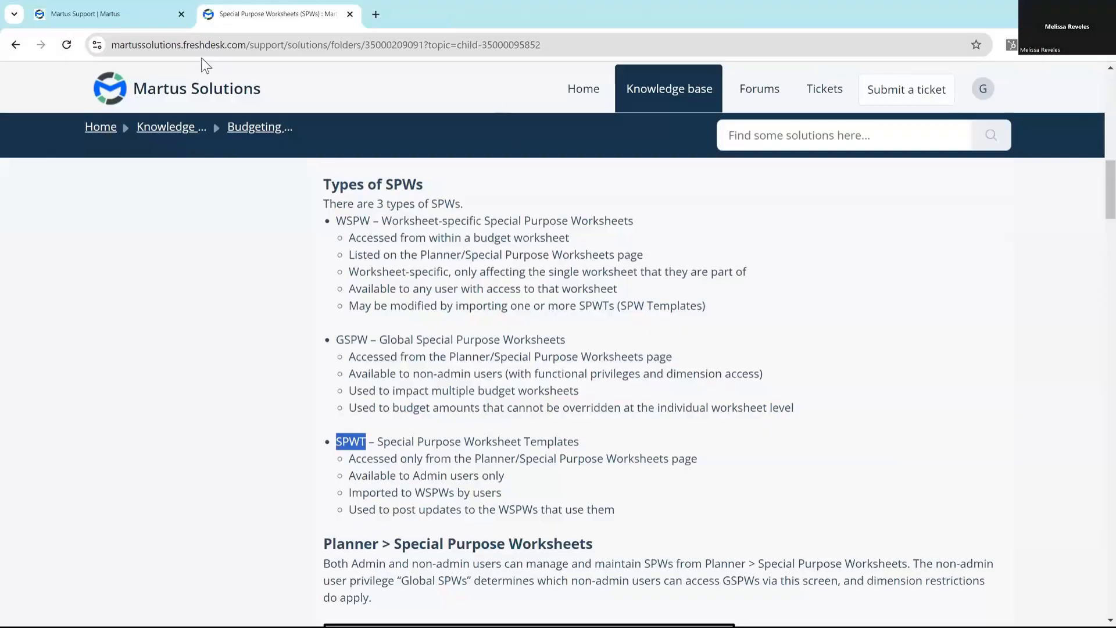
click(349, 14)
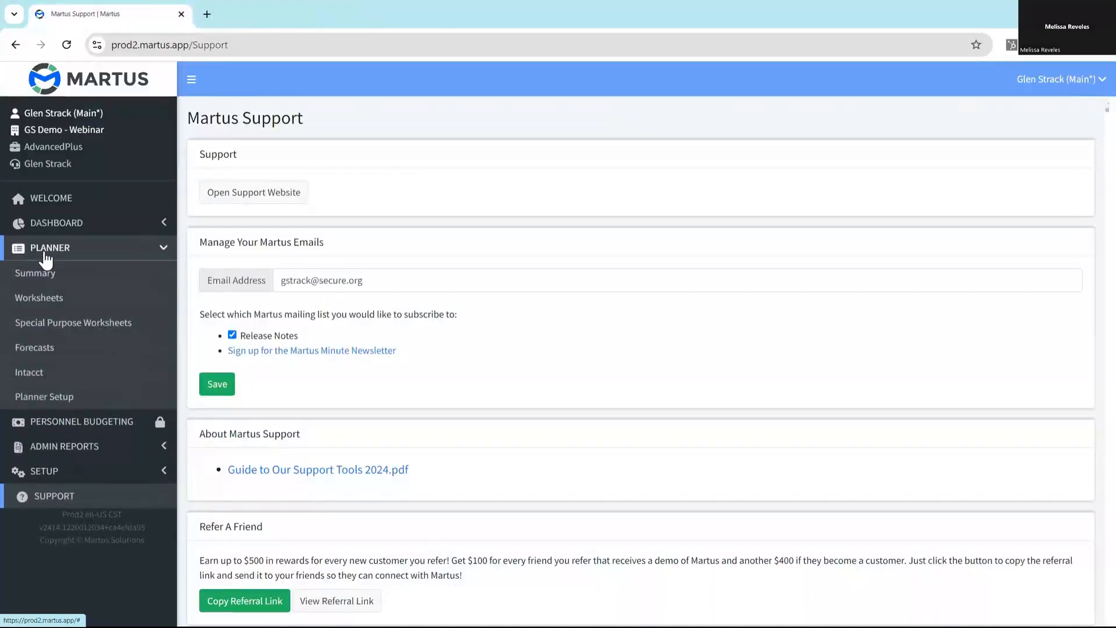
- Open the planner worksheet for 100 Dallas, 210 IT and create a special purpose worksheet from it
click(37, 297)
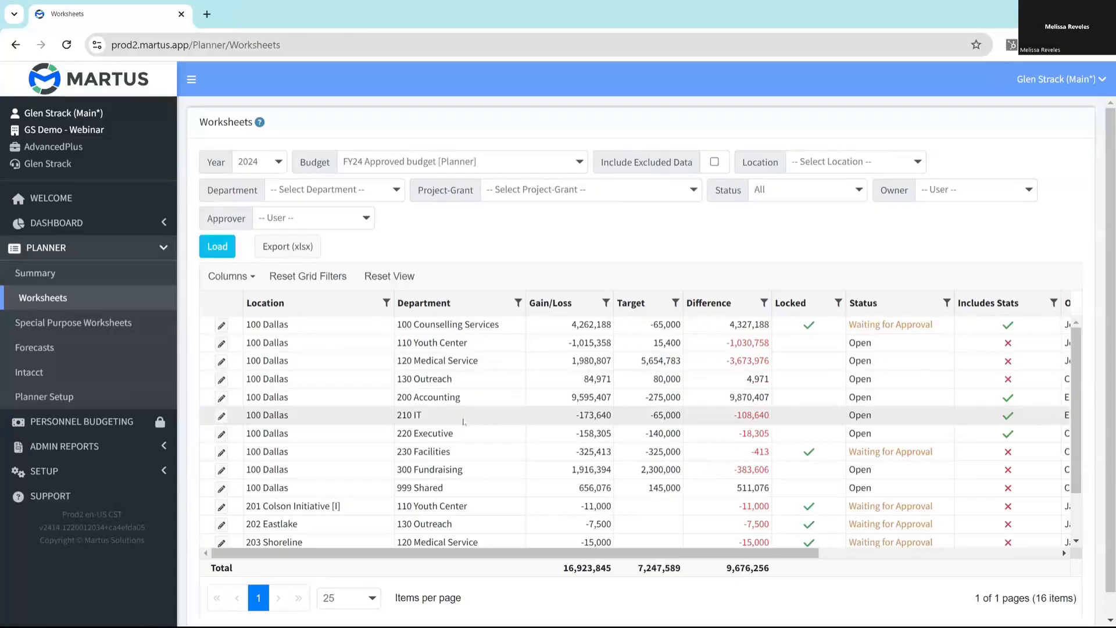
click(222, 416)
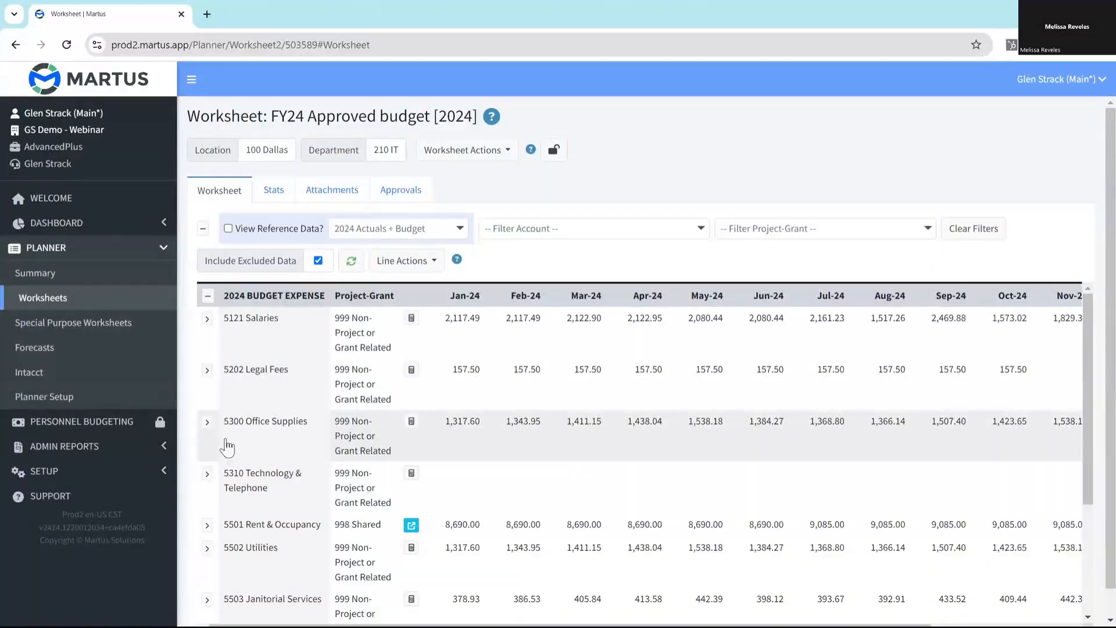
click(481, 152)
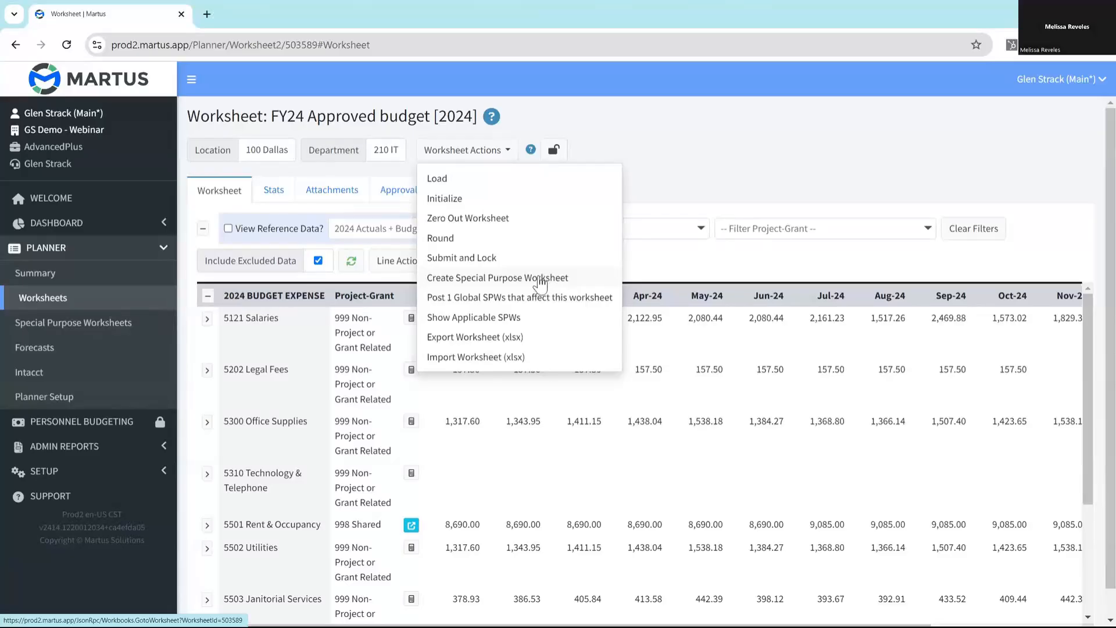
click(544, 278)
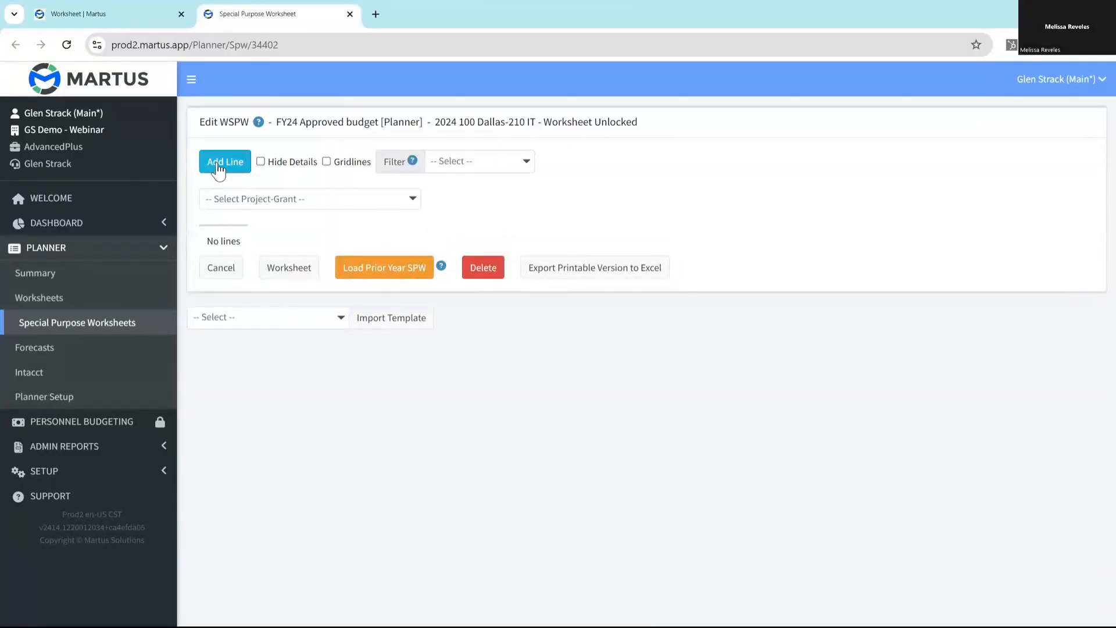
- Start a new line in a new section "50 Software" with the description "Financial Software", and copy the description text
click(219, 169)
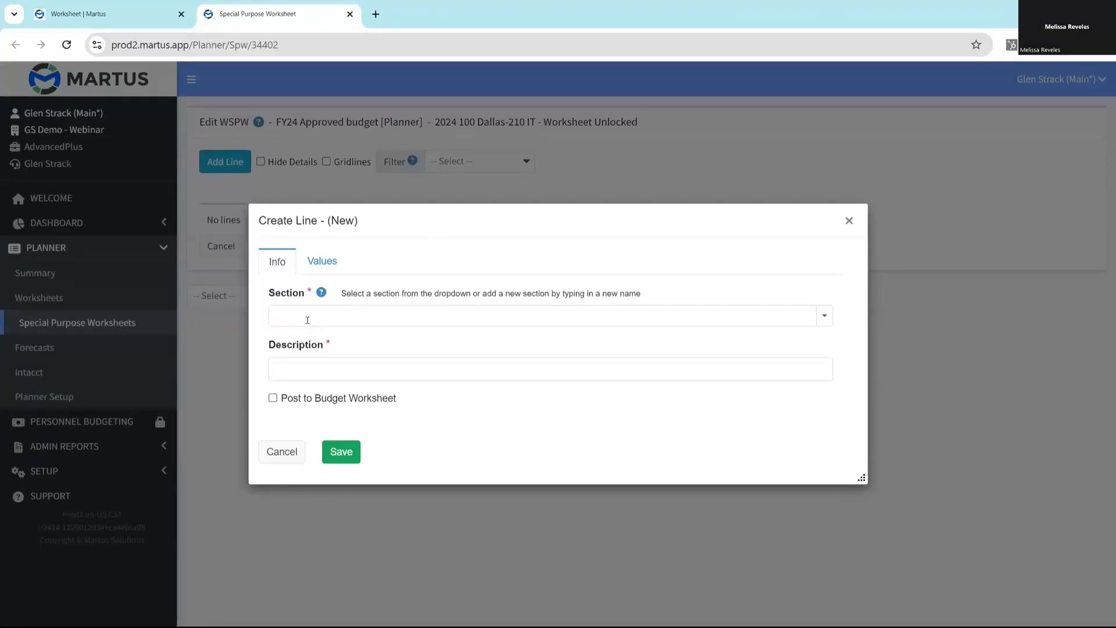
click(824, 315)
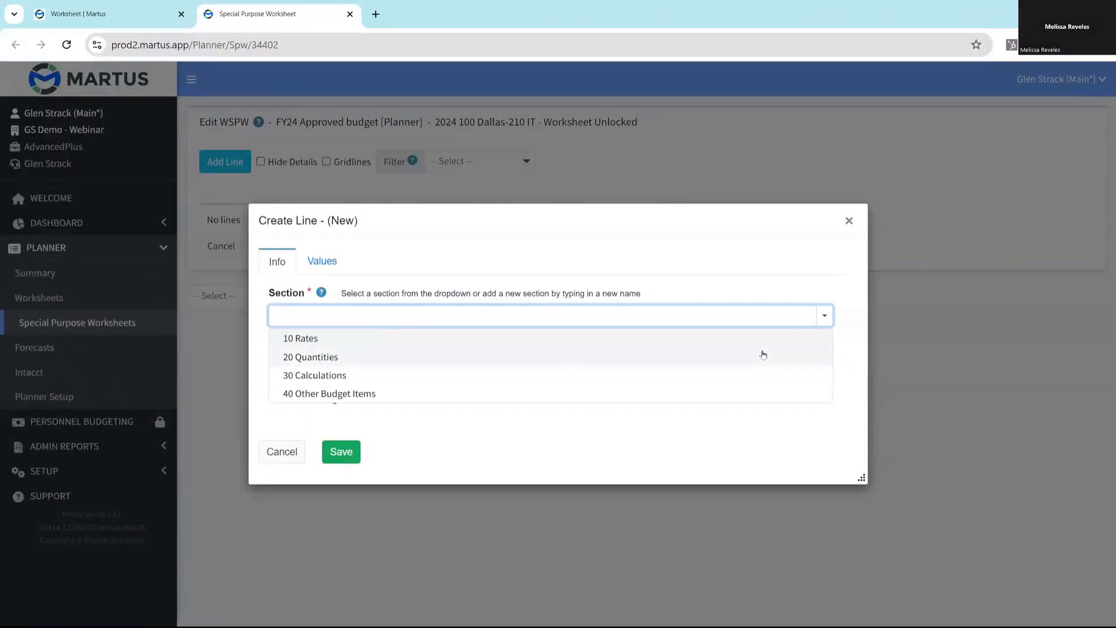
text(50 Software)
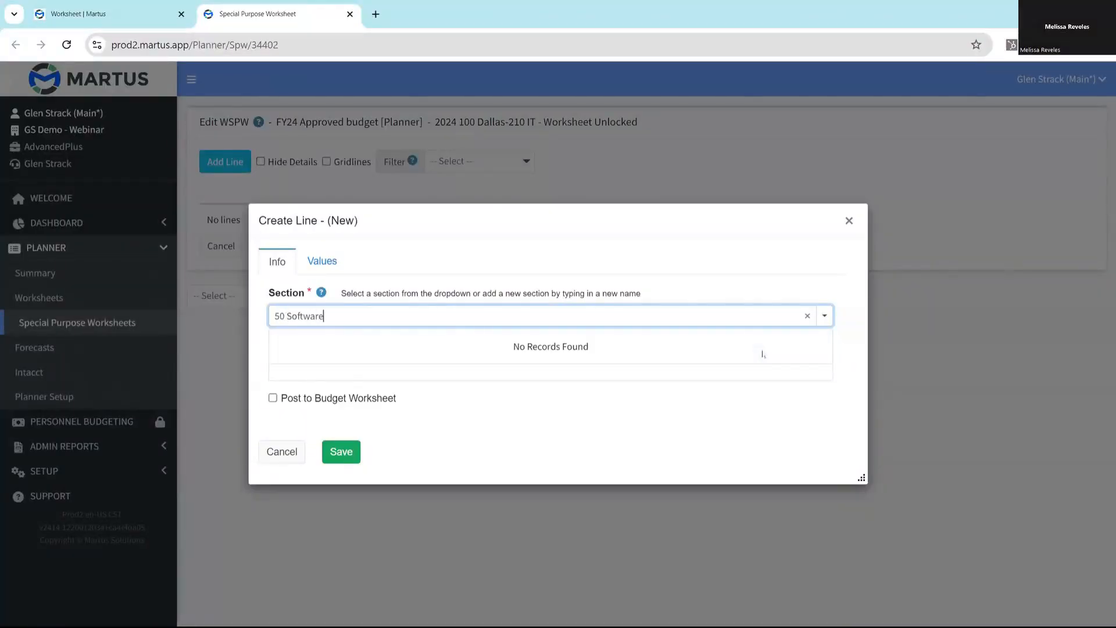
key(Return)
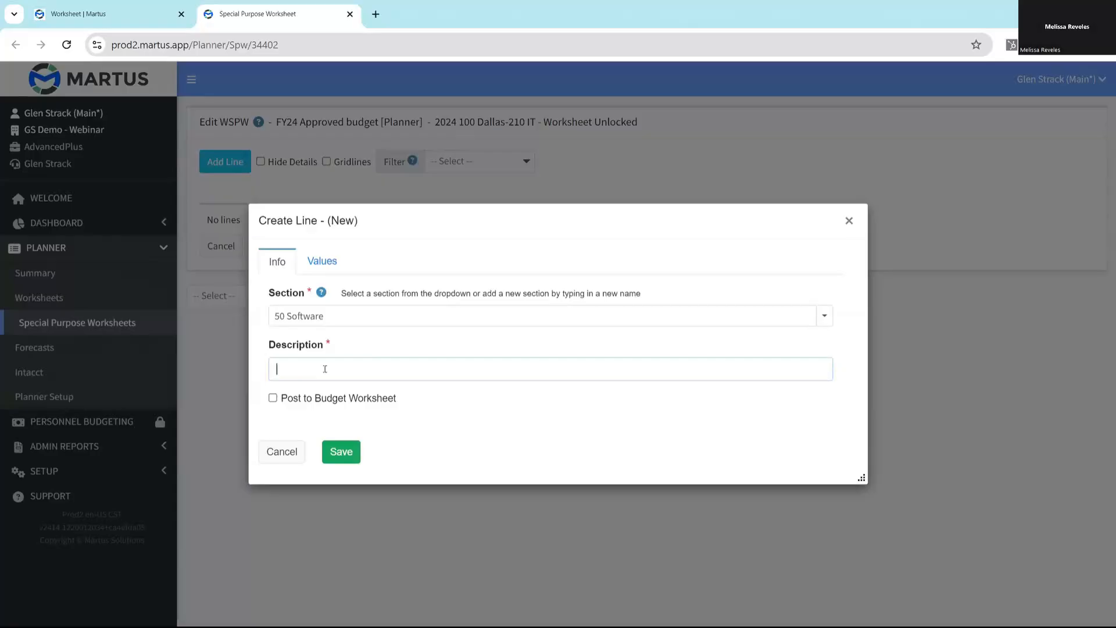
text(Financial Software)
drag(365, 368, 233, 365)
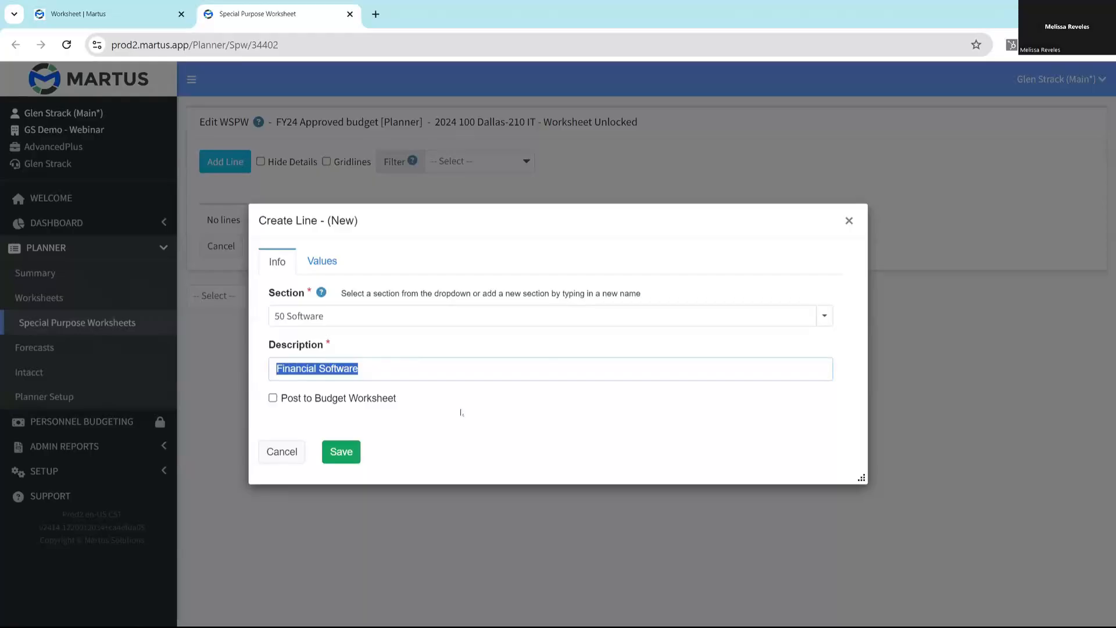
click(469, 392)
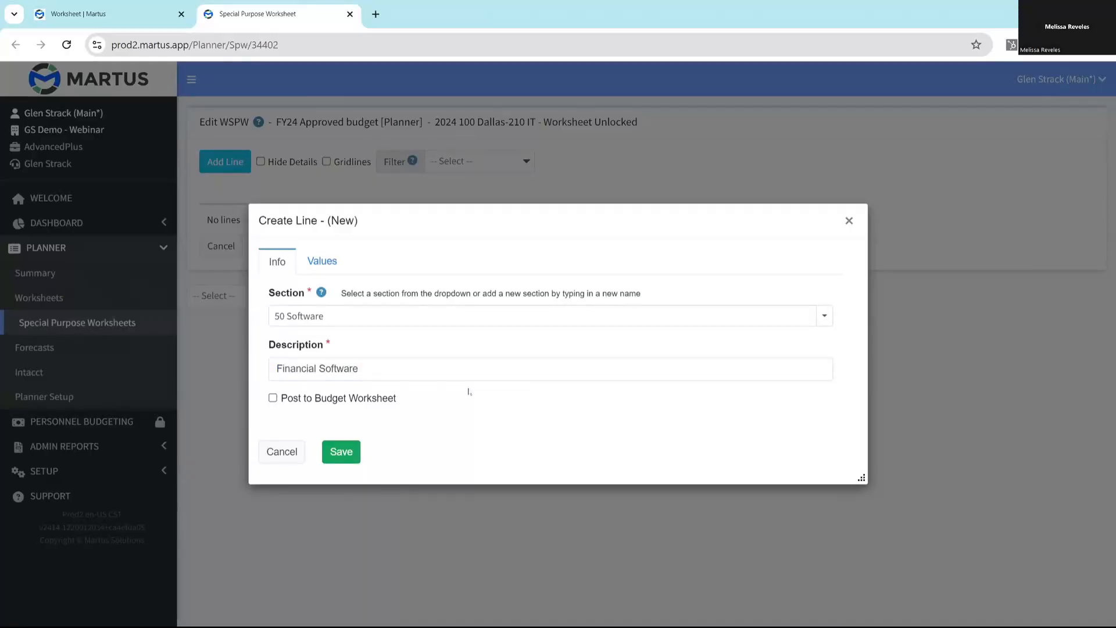
- Set the line to post to the budget worksheet under account 5310 Technology & Telephone and project-grant 999 Non-Project or Grant Related
click(277, 398)
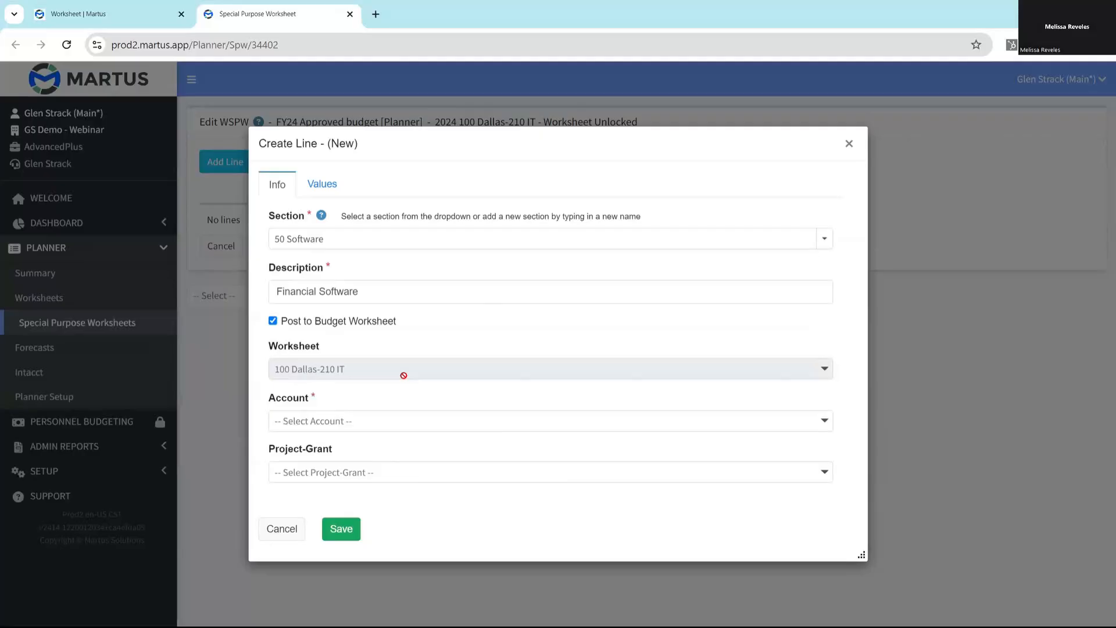
click(391, 422)
text(531)
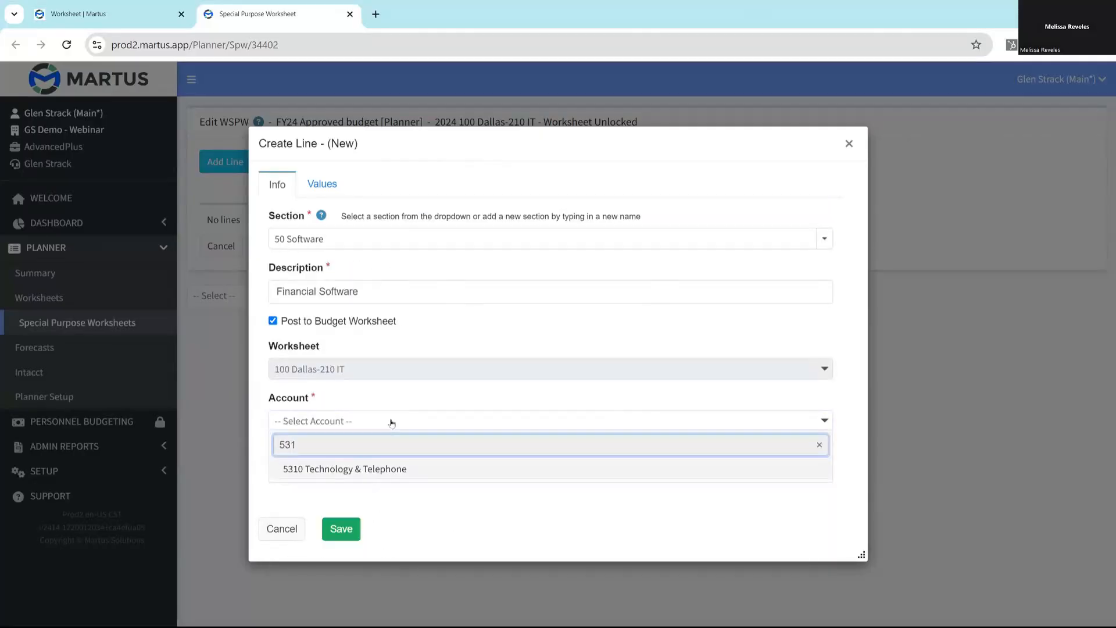
click(381, 468)
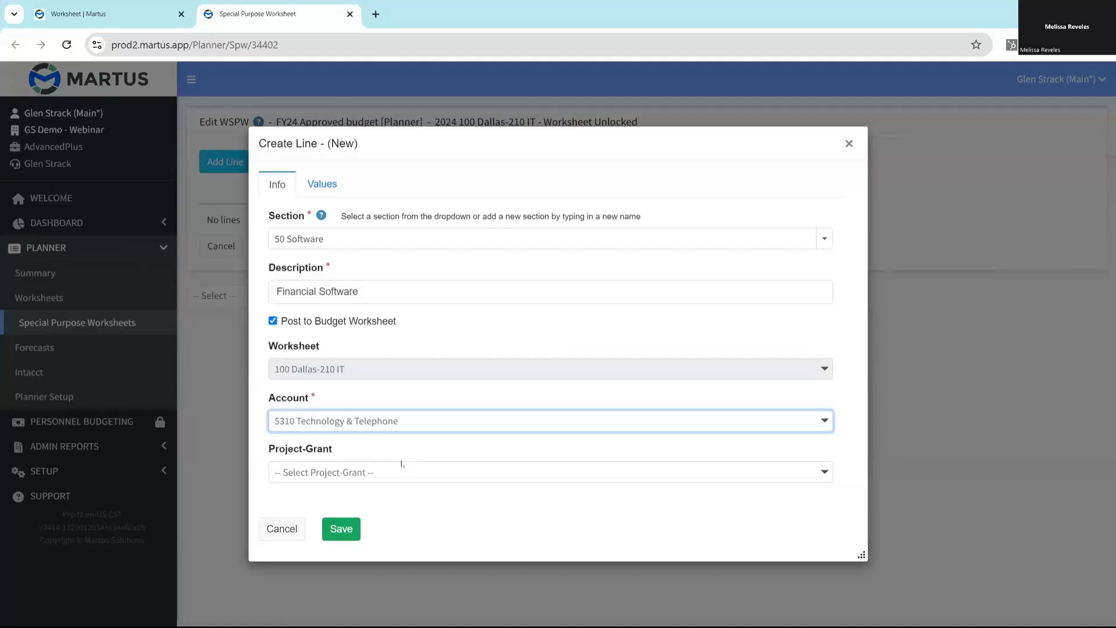
click(398, 474)
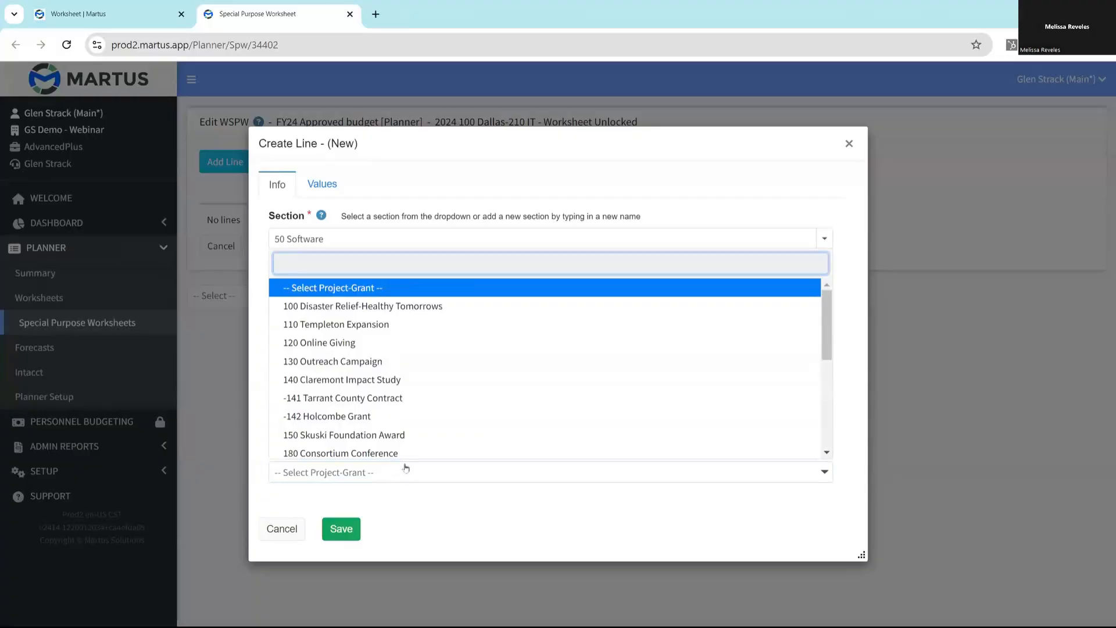
drag(824, 331, 772, 443)
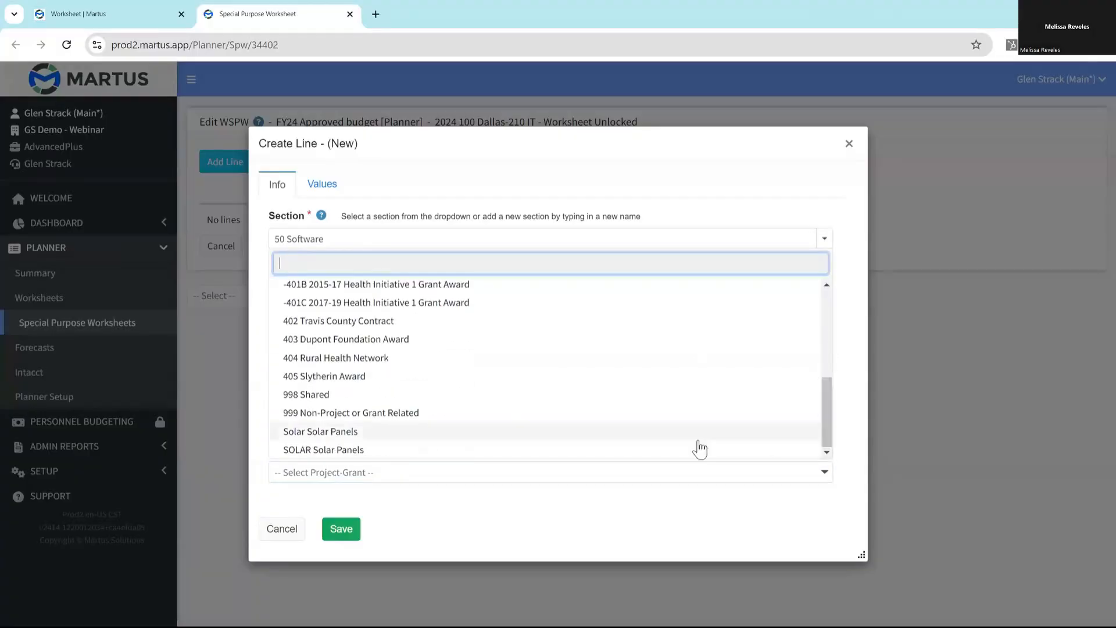
click(587, 413)
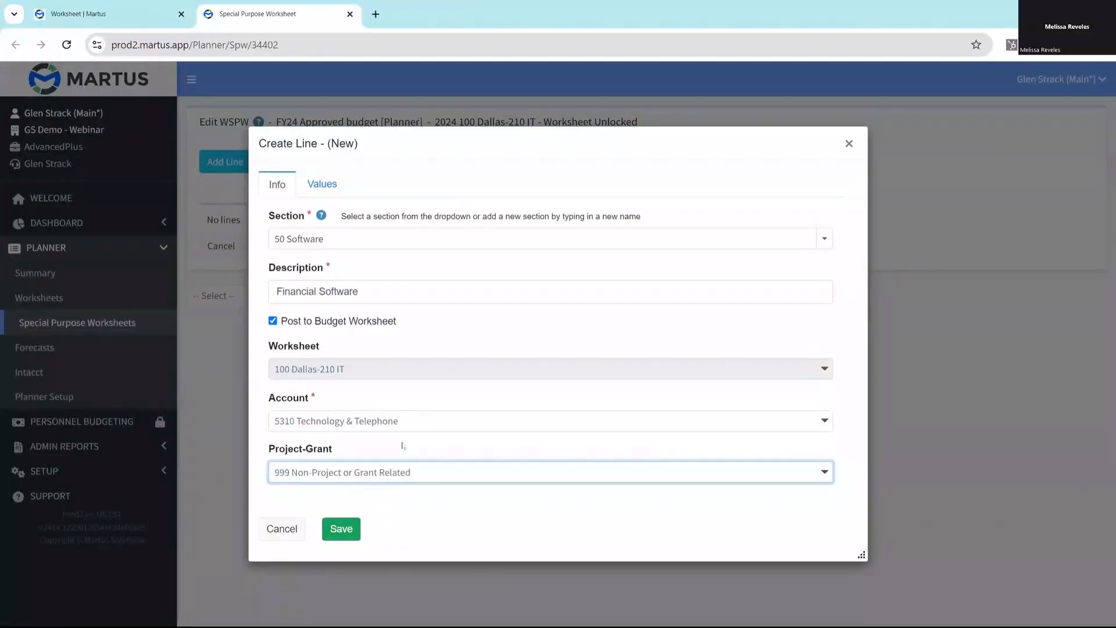
- With Budget Widget as source, set the line's Jun-24 value to 2000 with the note "Financial Software-gs" and save the line
click(321, 184)
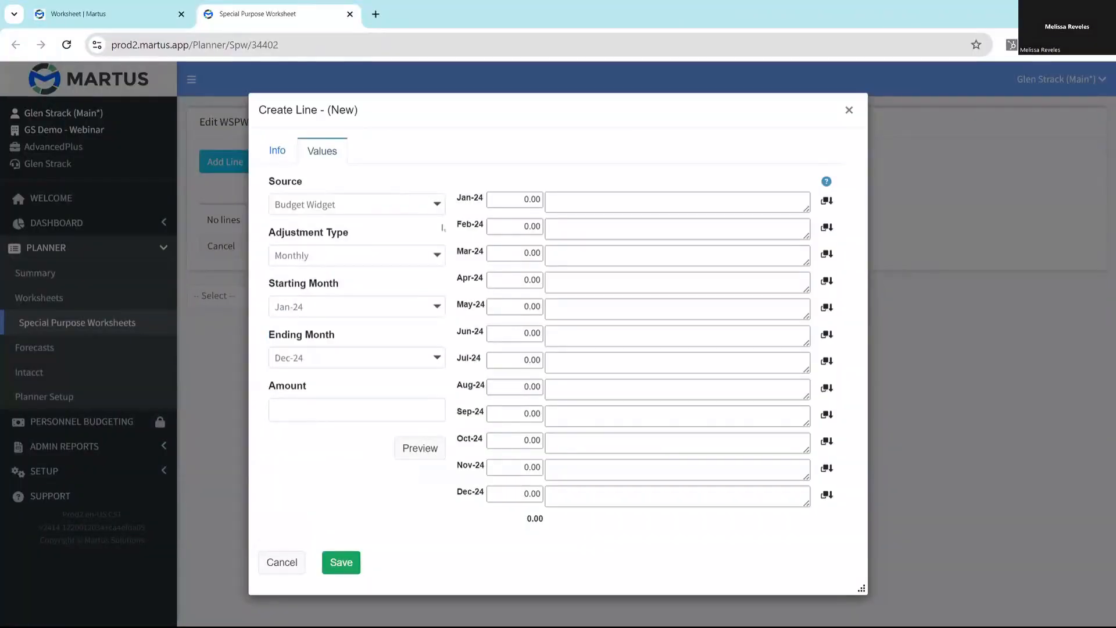
click(381, 205)
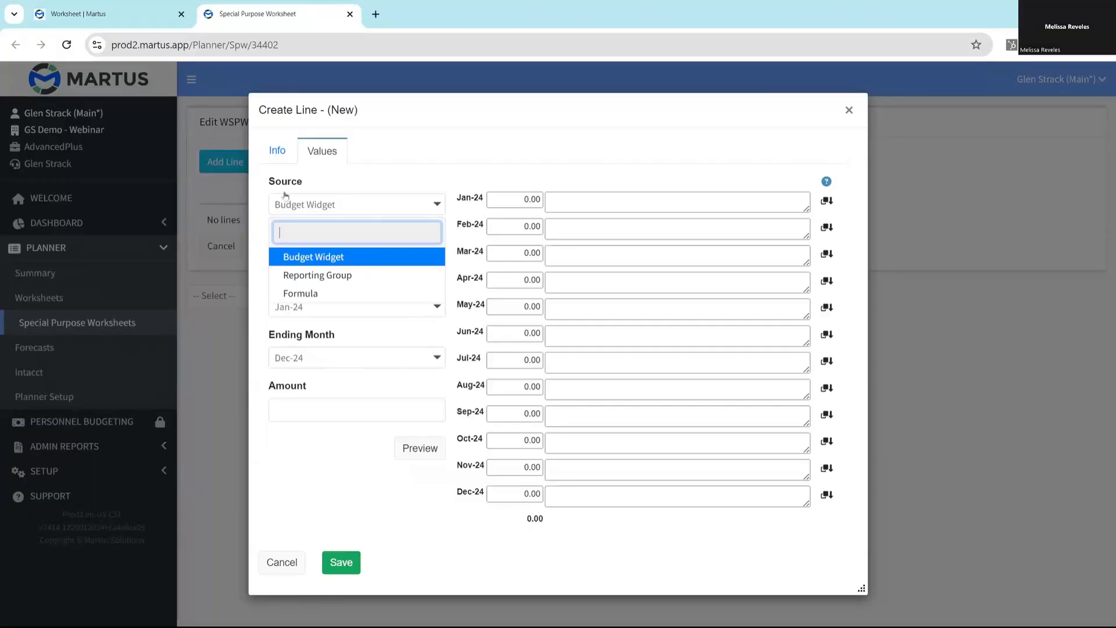
click(326, 260)
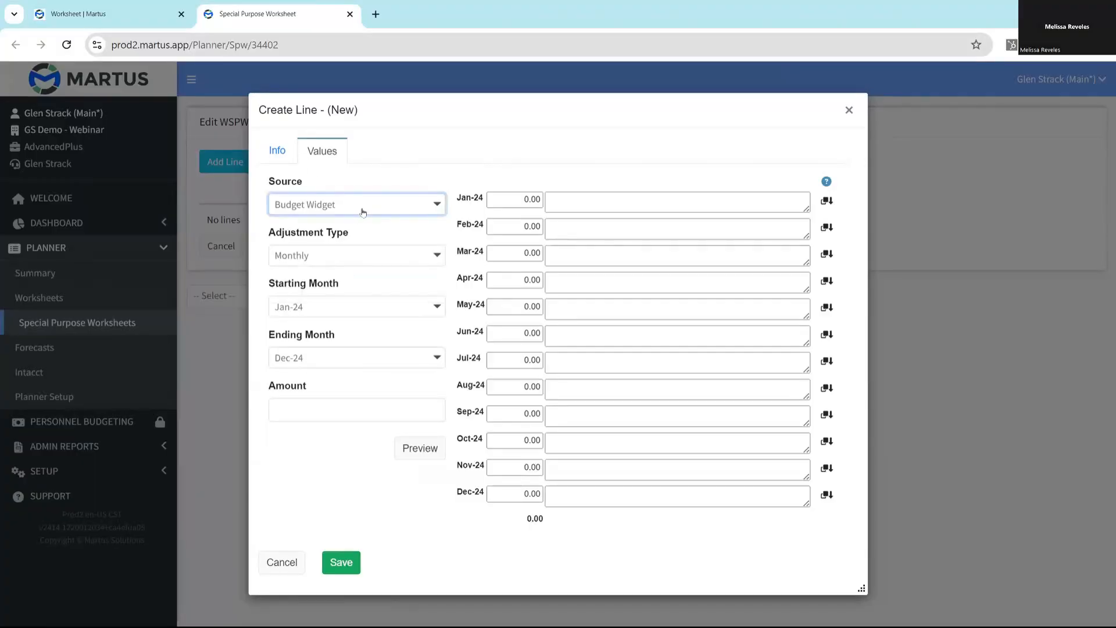
click(498, 334)
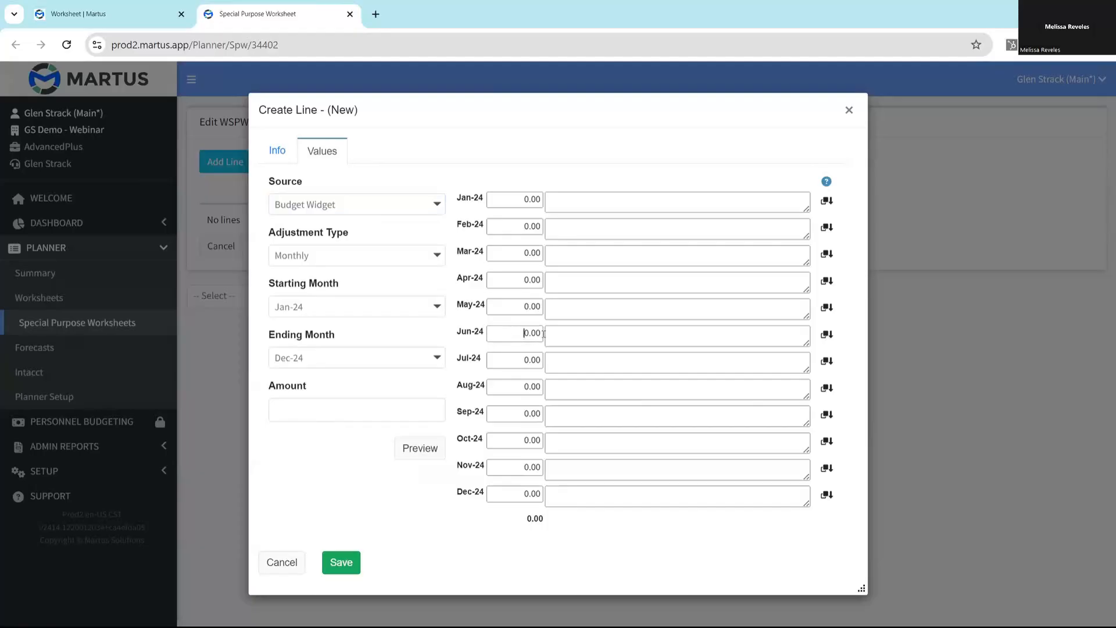
text(2000)
click(594, 334)
text(Financial Software)
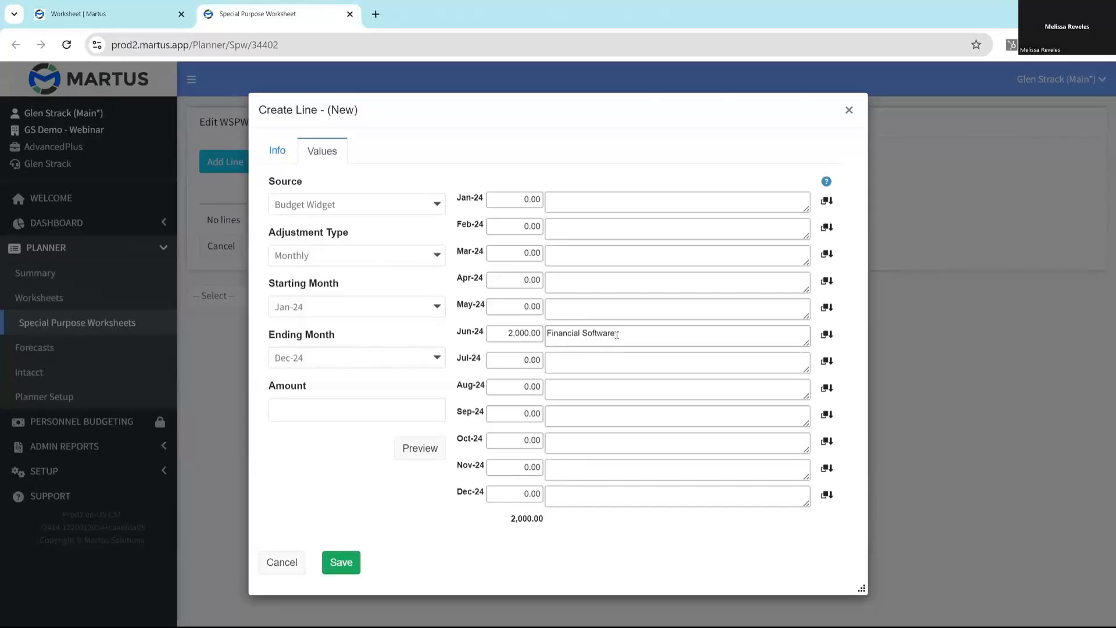
text(-gs)
click(342, 562)
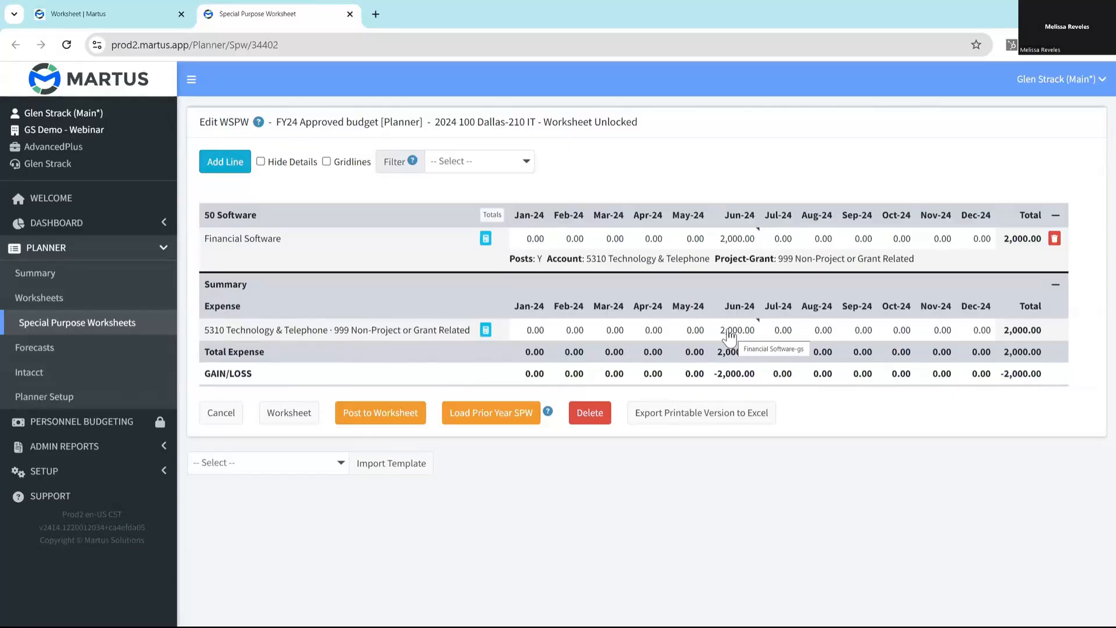
- Start a new line in section "10 Rates" with the description "Software Support Cost per User", and copy the description text
click(225, 161)
click(824, 315)
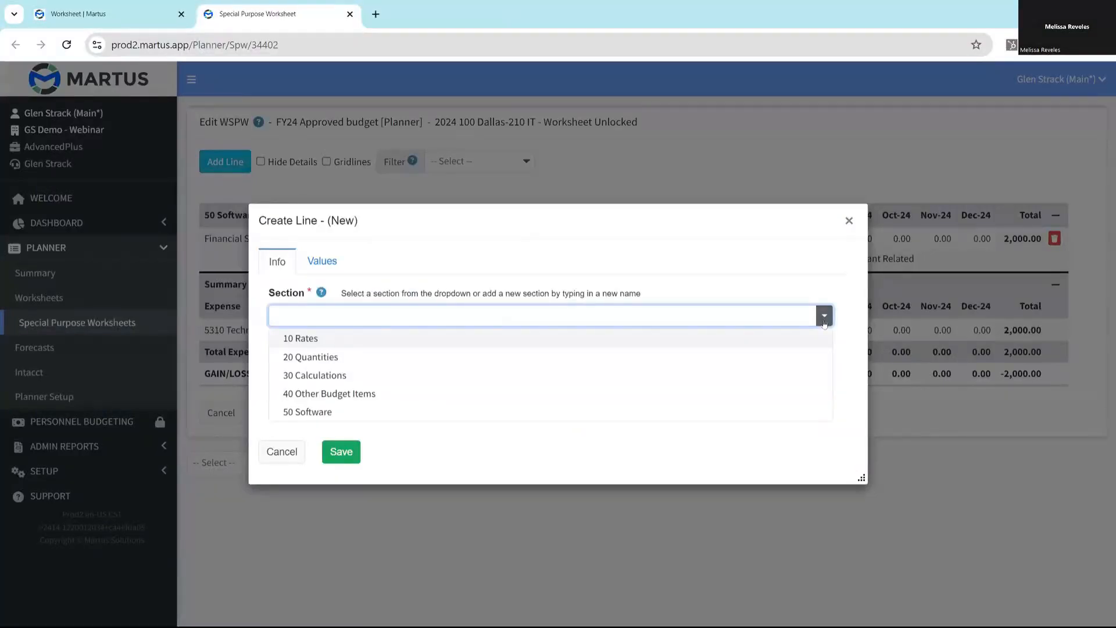
click(314, 338)
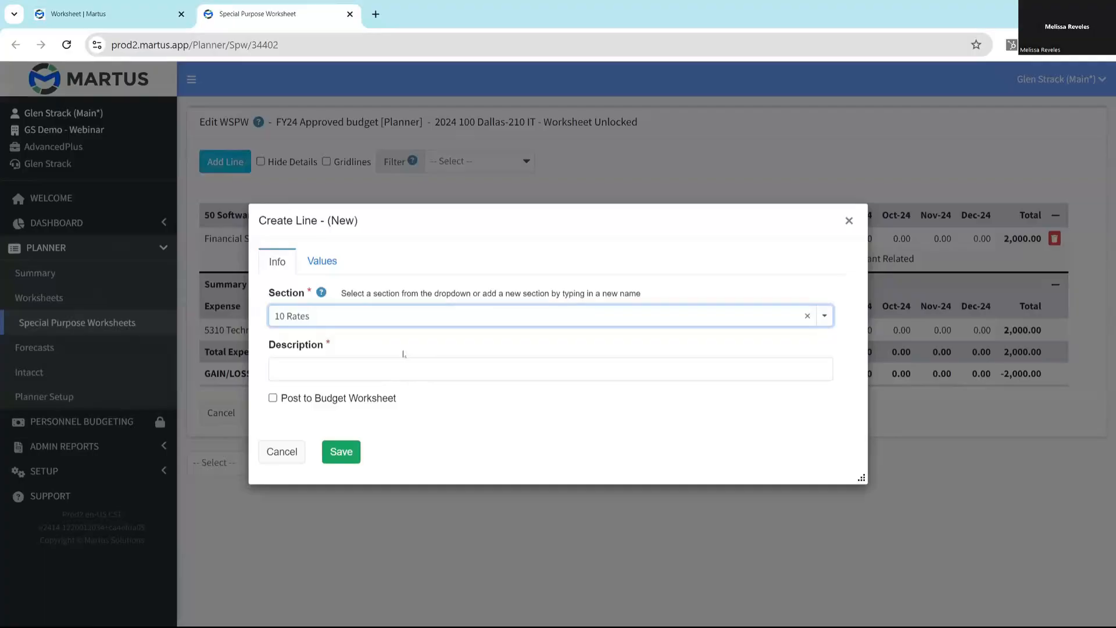
click(384, 368)
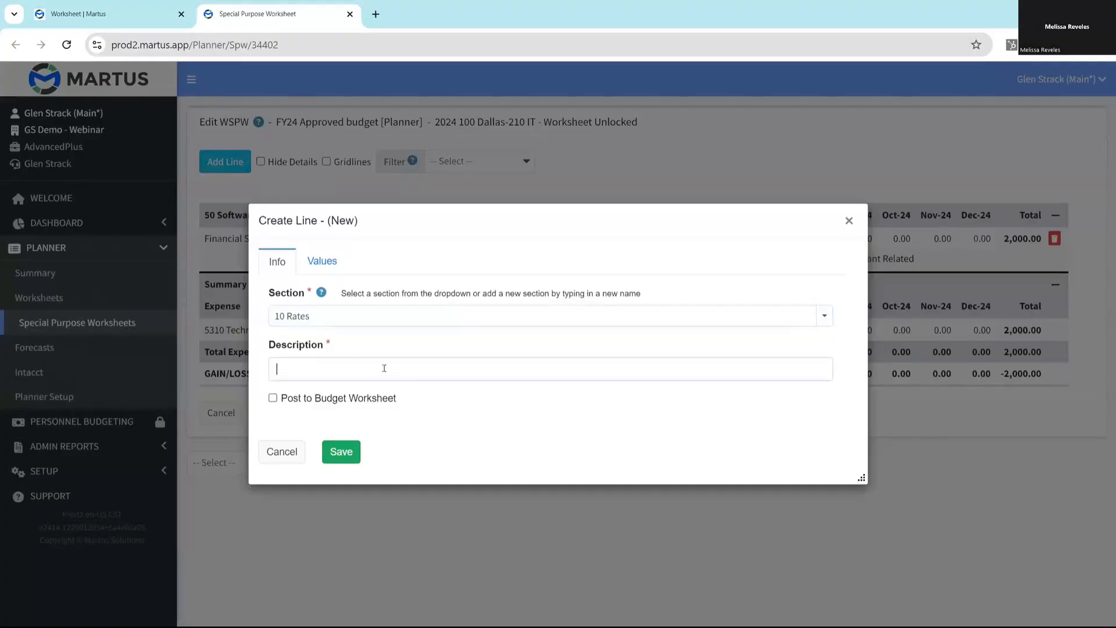
text(Software Support Cost per )
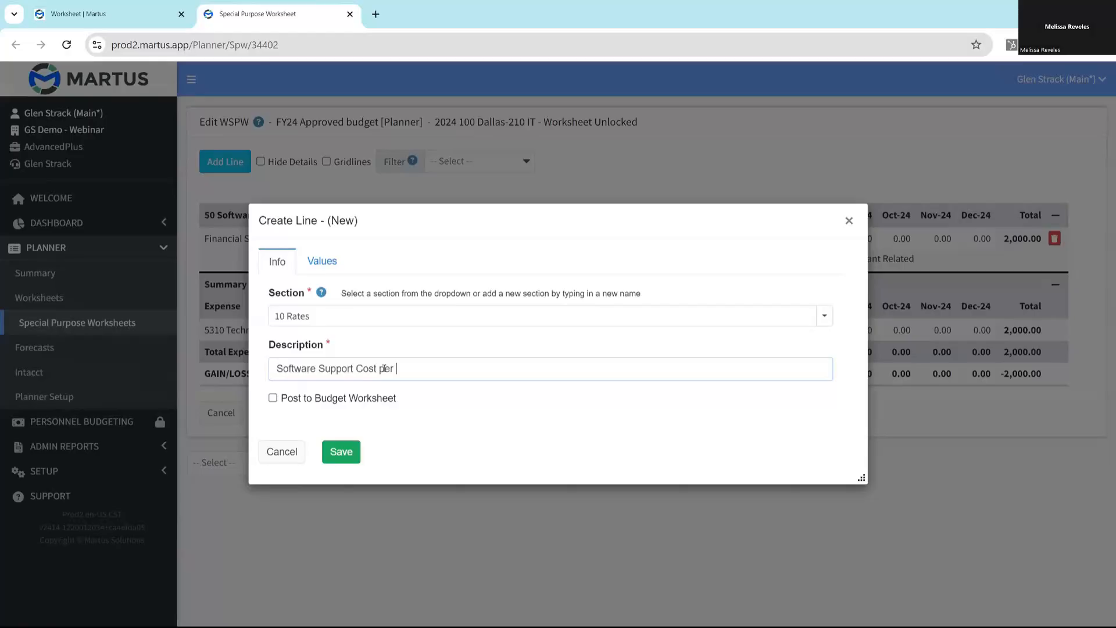
text(User)
drag(433, 366, 201, 350)
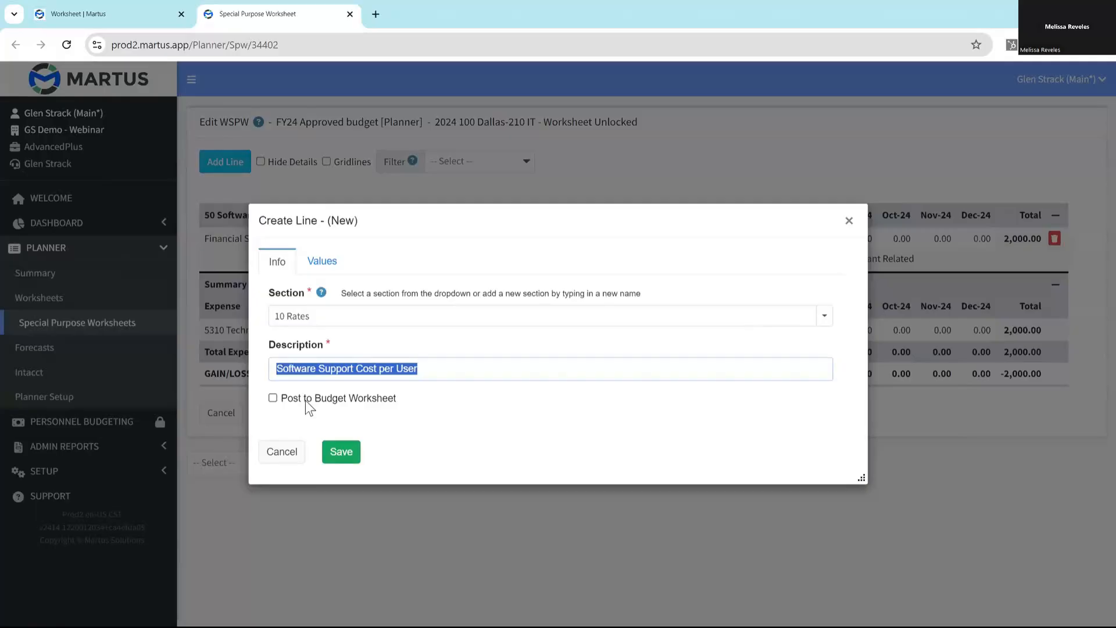
- Fill the rate line with a monthly Budget Widget amount of 20 from Jan-24 to Dec-24
click(319, 261)
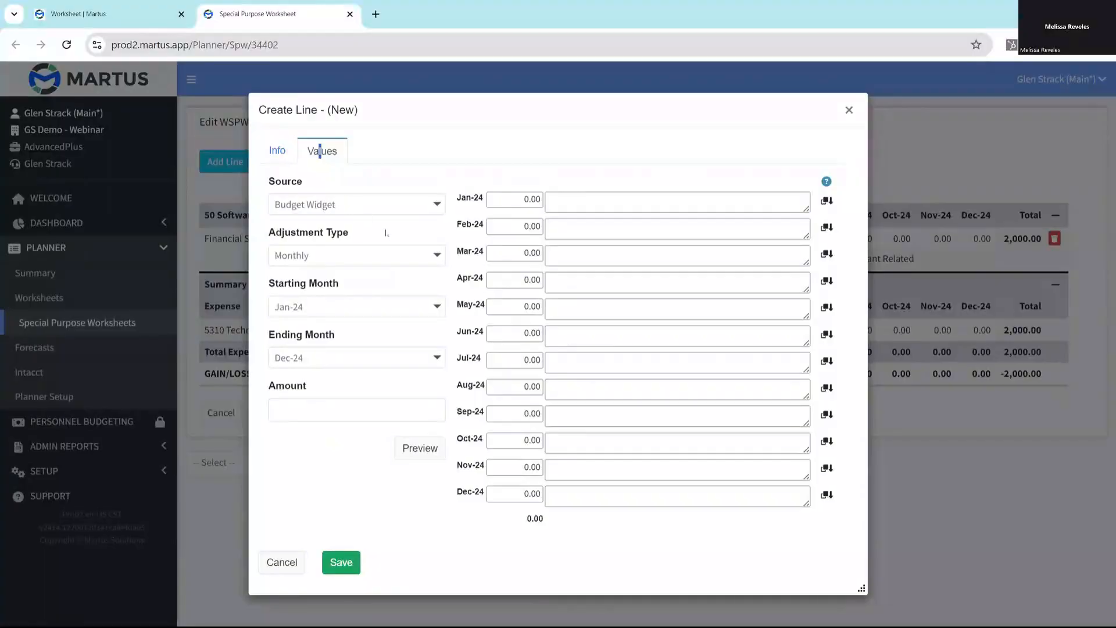
click(403, 256)
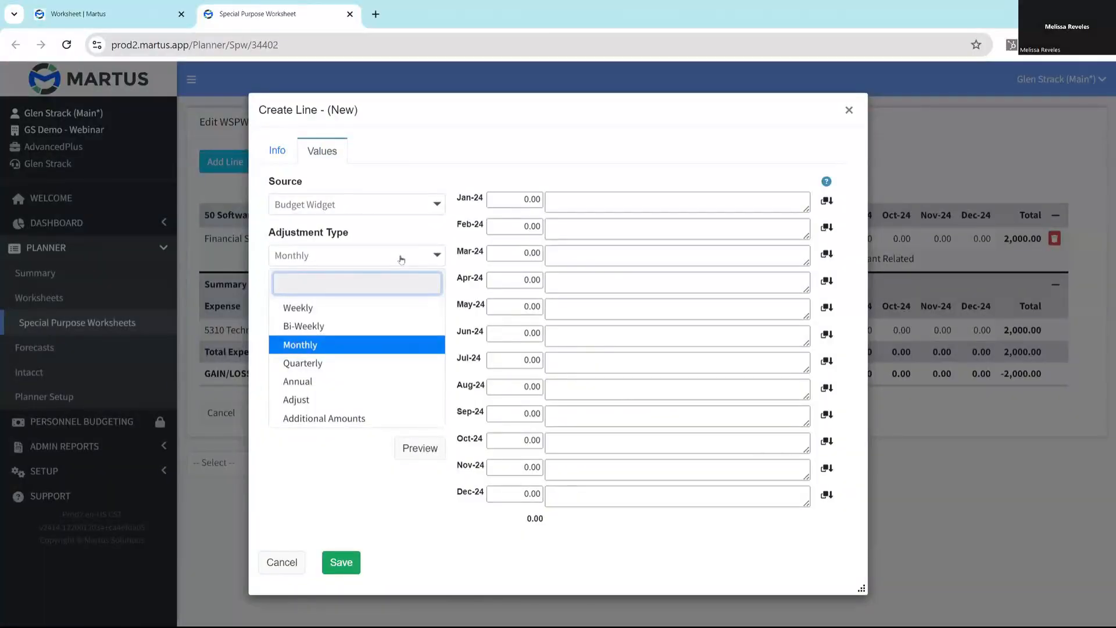
click(314, 346)
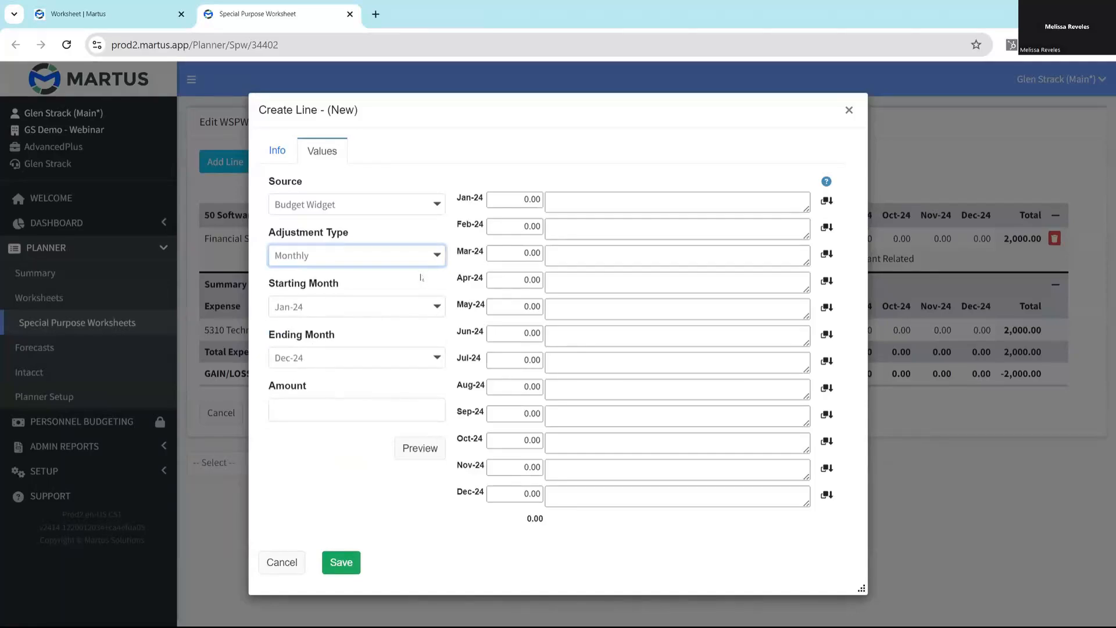
click(371, 413)
text(20)
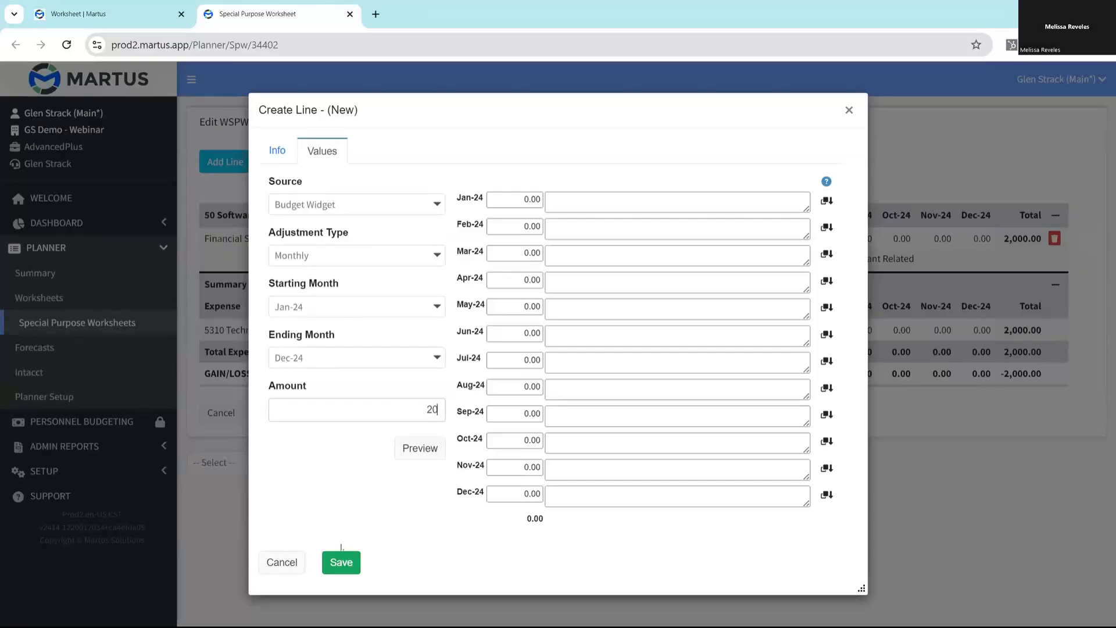
click(415, 460)
- Paste the note "Software Support Cost per User" on Jan-24 and copy it down to all following months
click(640, 254)
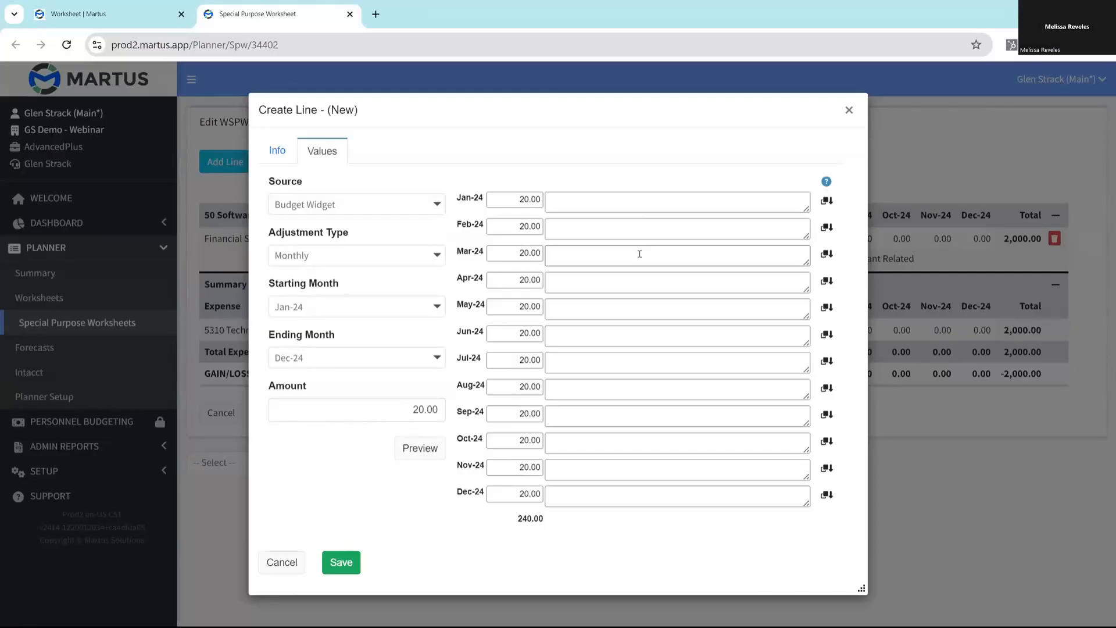
click(648, 196)
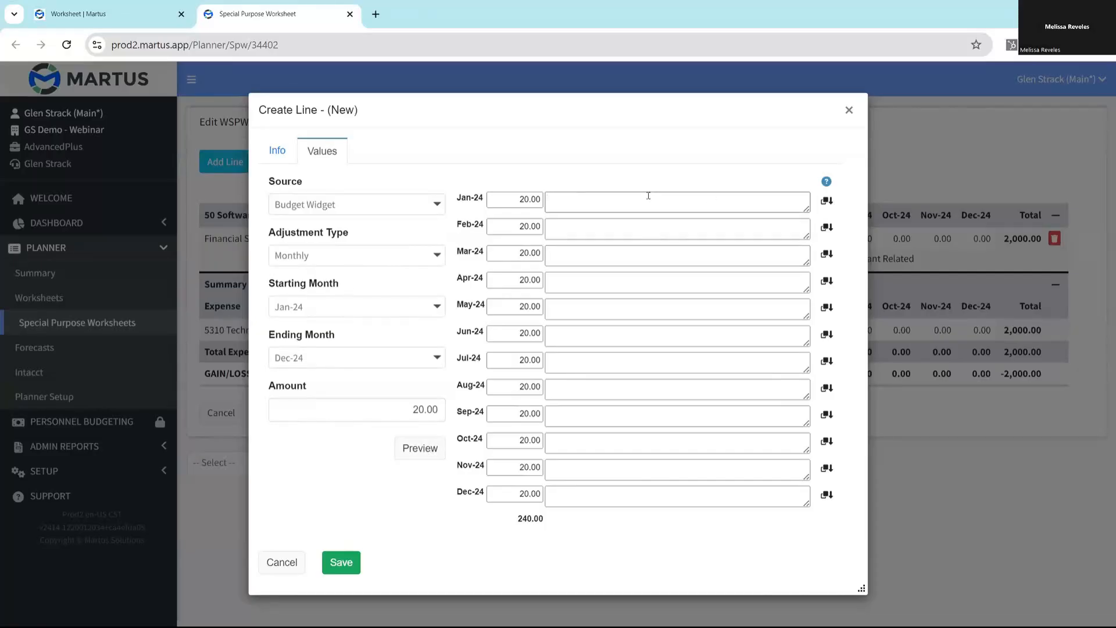
text(Software Support Cost per User)
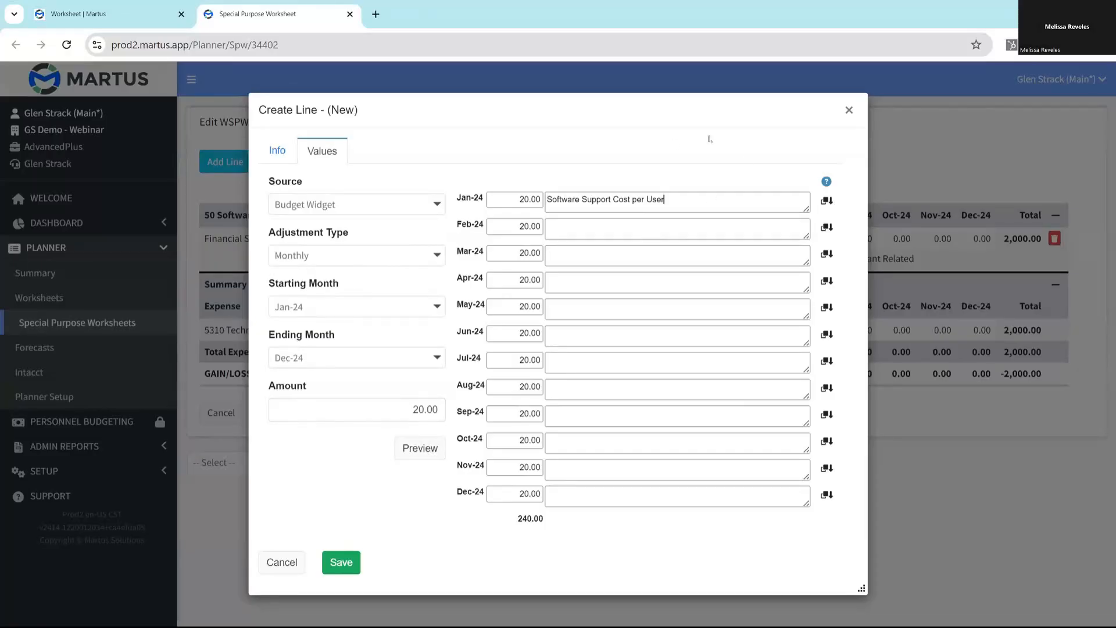
click(826, 200)
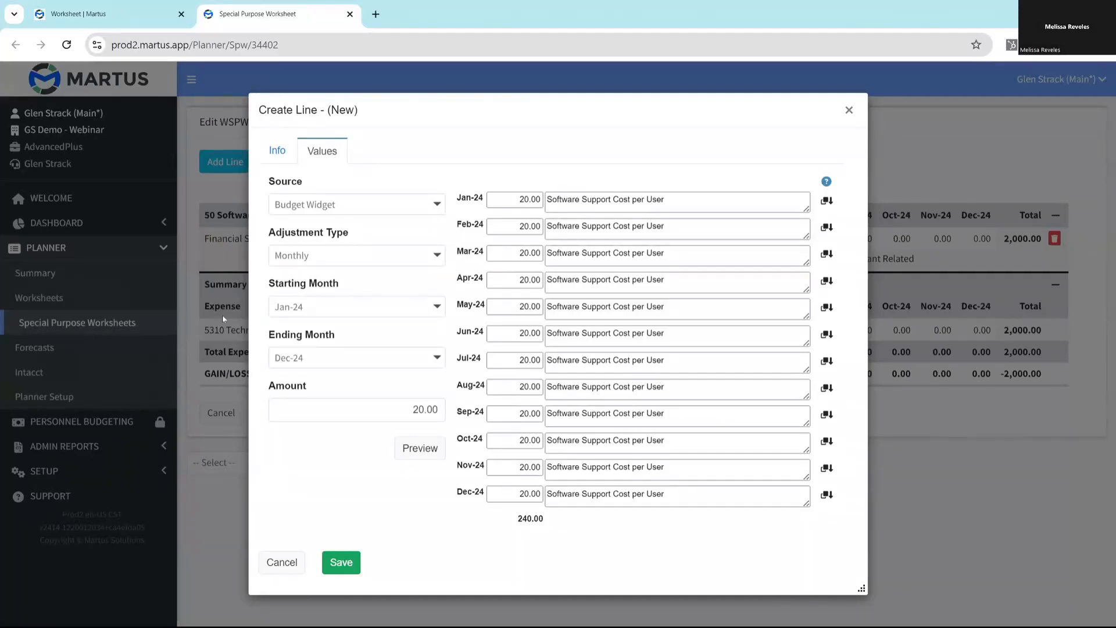
- Set the monthly amount to 25 from Jul-24 through Dec-24 and save the rate line
click(329, 308)
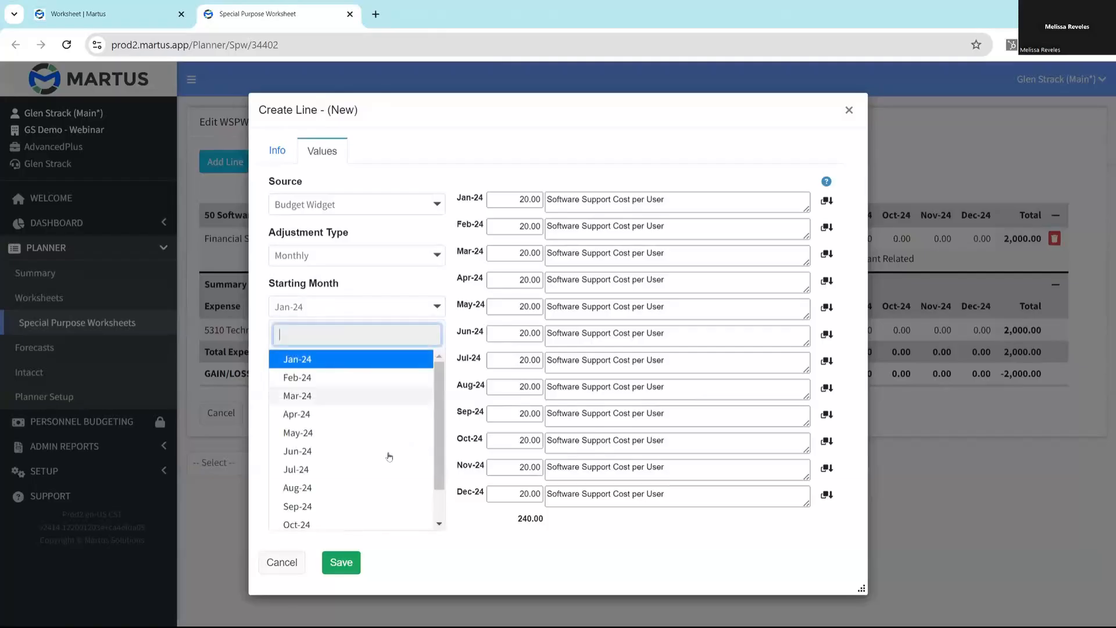
click(312, 471)
click(389, 416)
text(25)
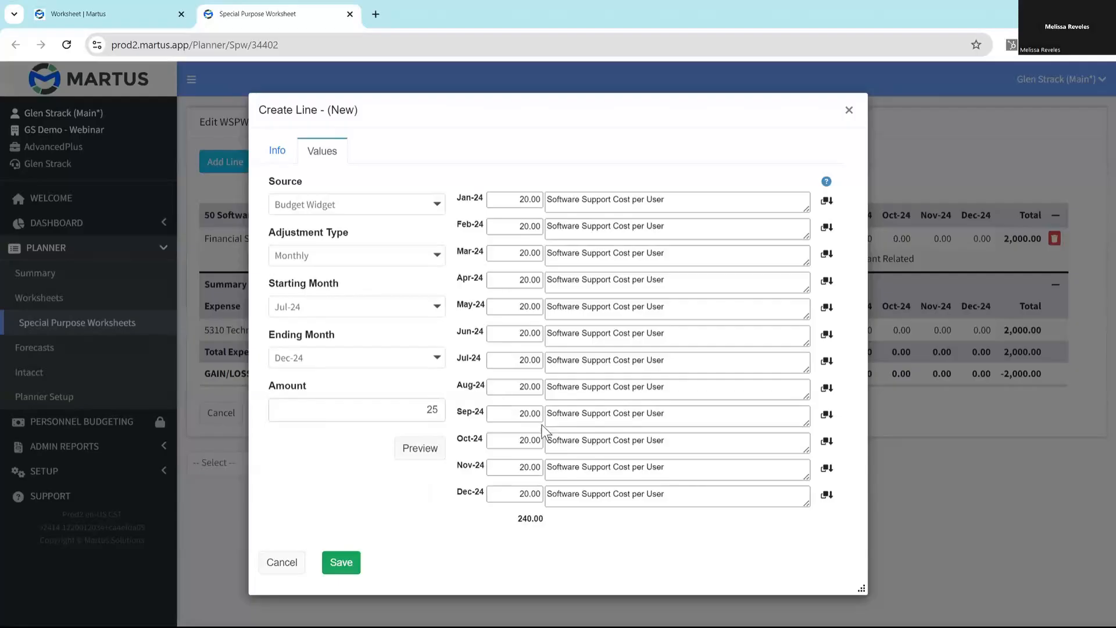
click(405, 447)
click(346, 563)
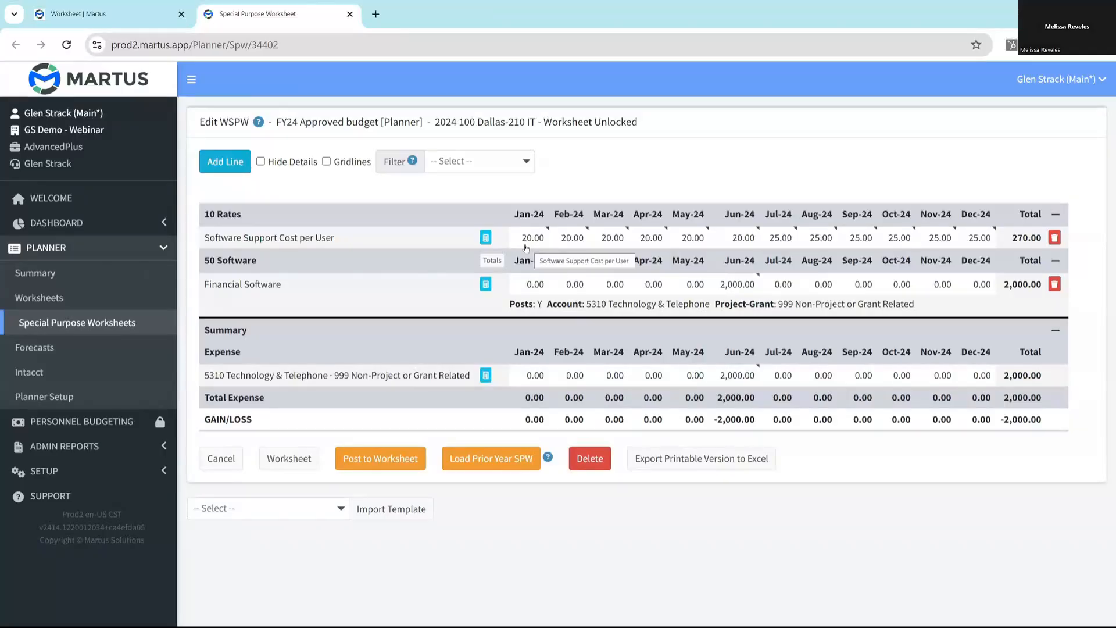
- Start a new line in section "20 Quantities" with the description "User Count", and copy the description text
click(224, 164)
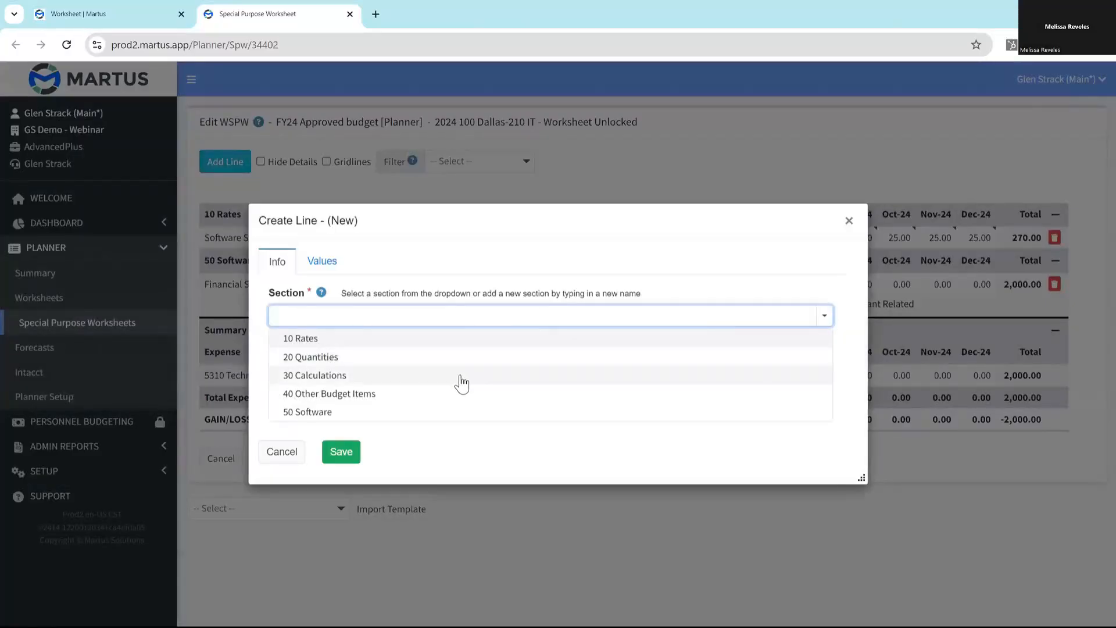
click(319, 359)
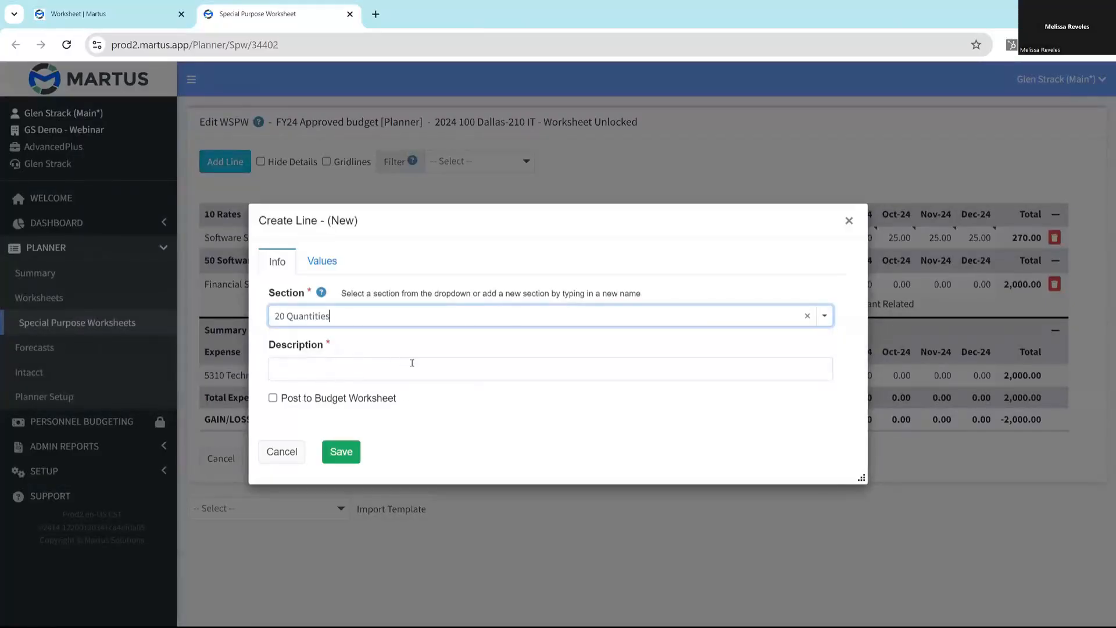
click(397, 371)
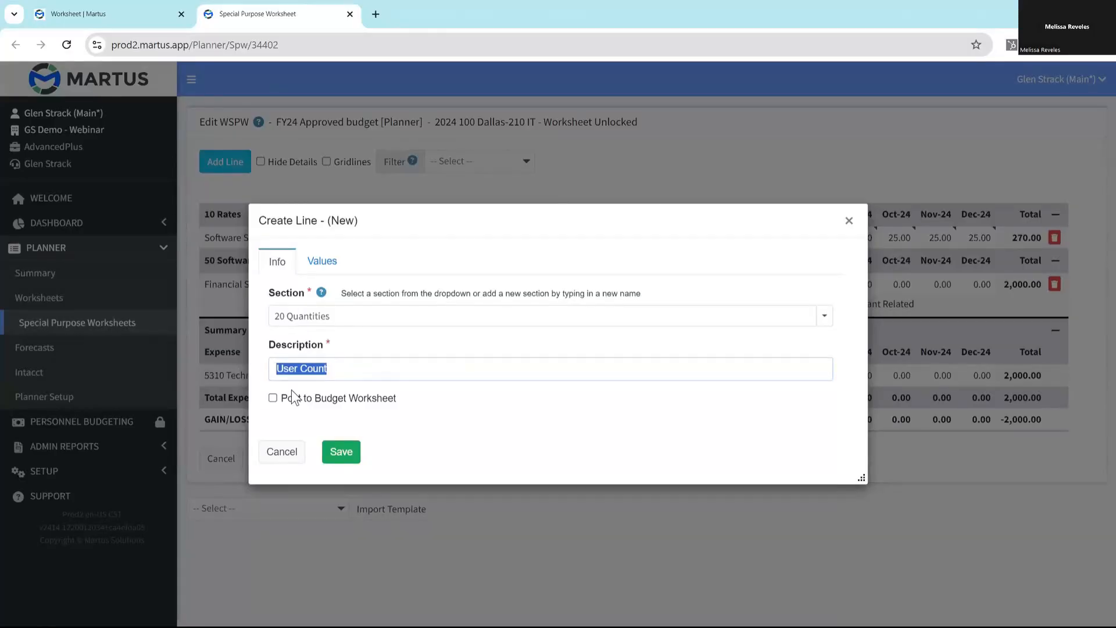
- Fill the User Count line with a monthly amount of 10 from Jan-24 to Dec-24
click(321, 261)
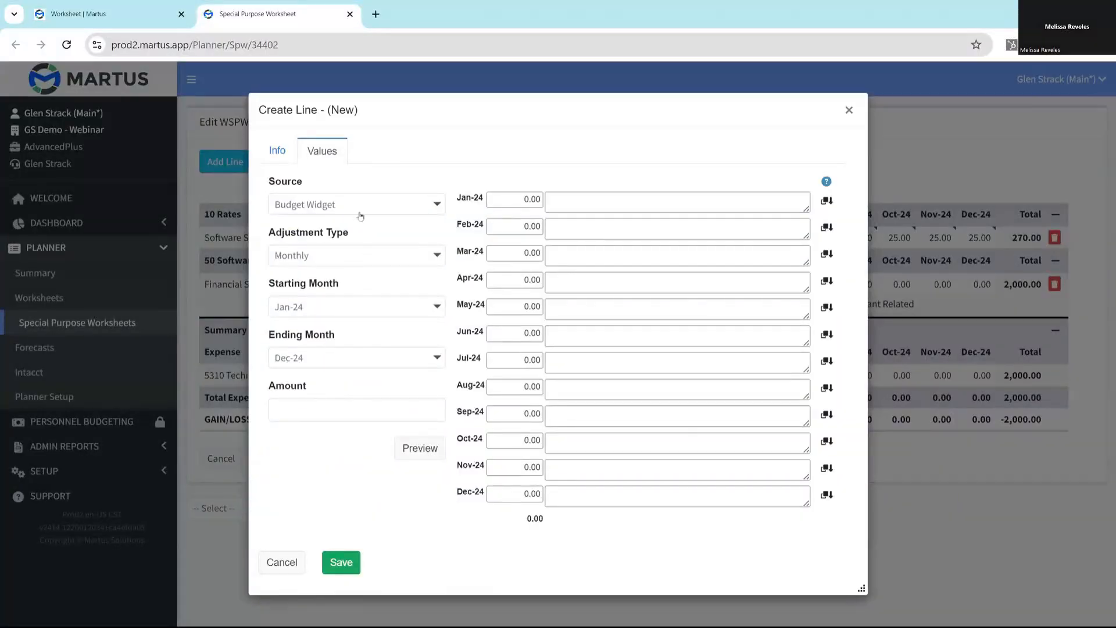
click(370, 406)
text(10)
click(418, 449)
- Paste the note "User Count" on Jan-24, copy it down to all following months, and save the line
click(584, 201)
text(User Count)
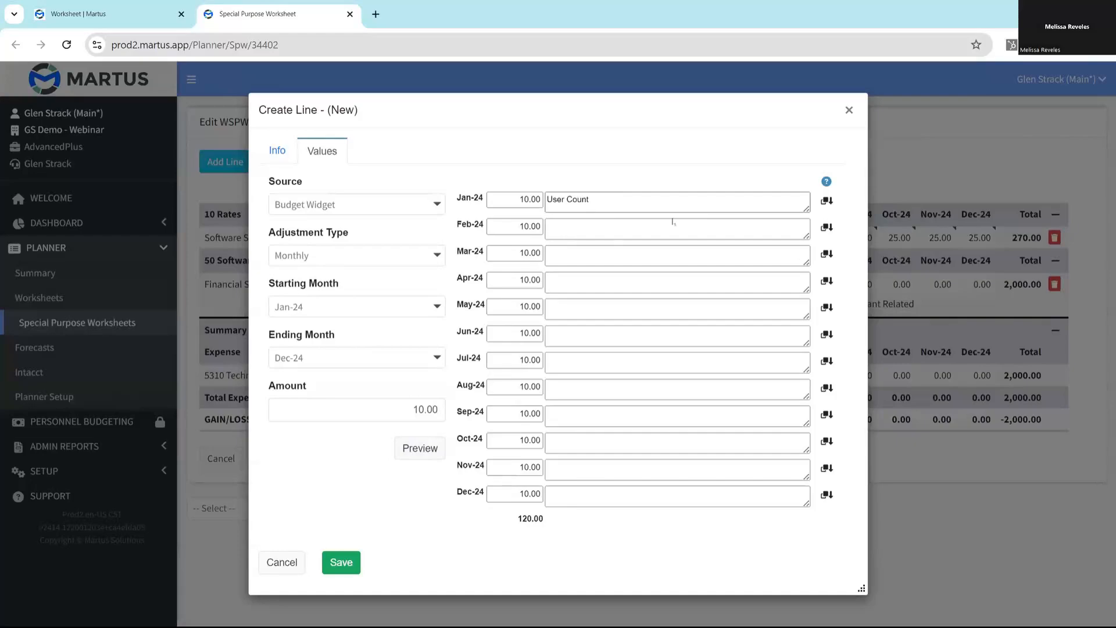
click(827, 201)
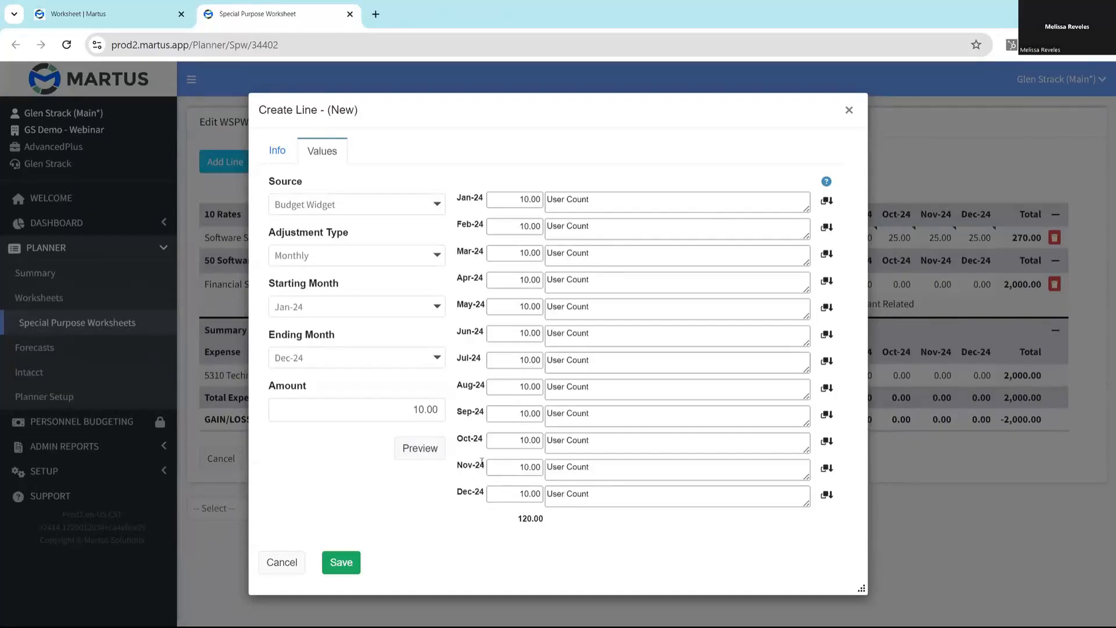
click(342, 562)
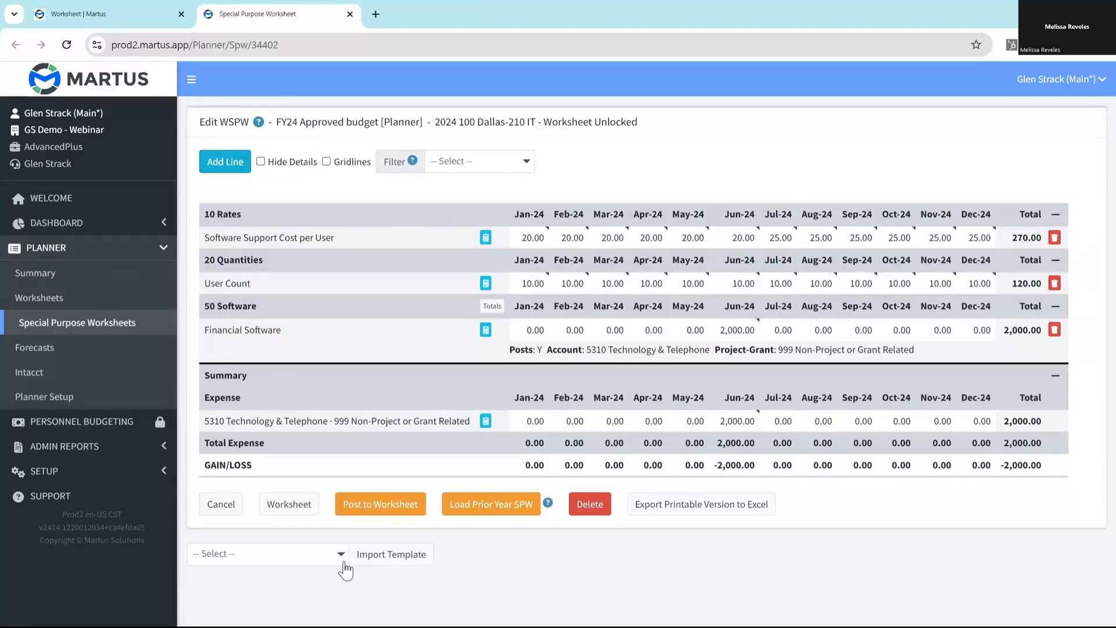
- Start a new line in section "50 Software" with the description "Software Support Contract"
click(225, 162)
click(823, 317)
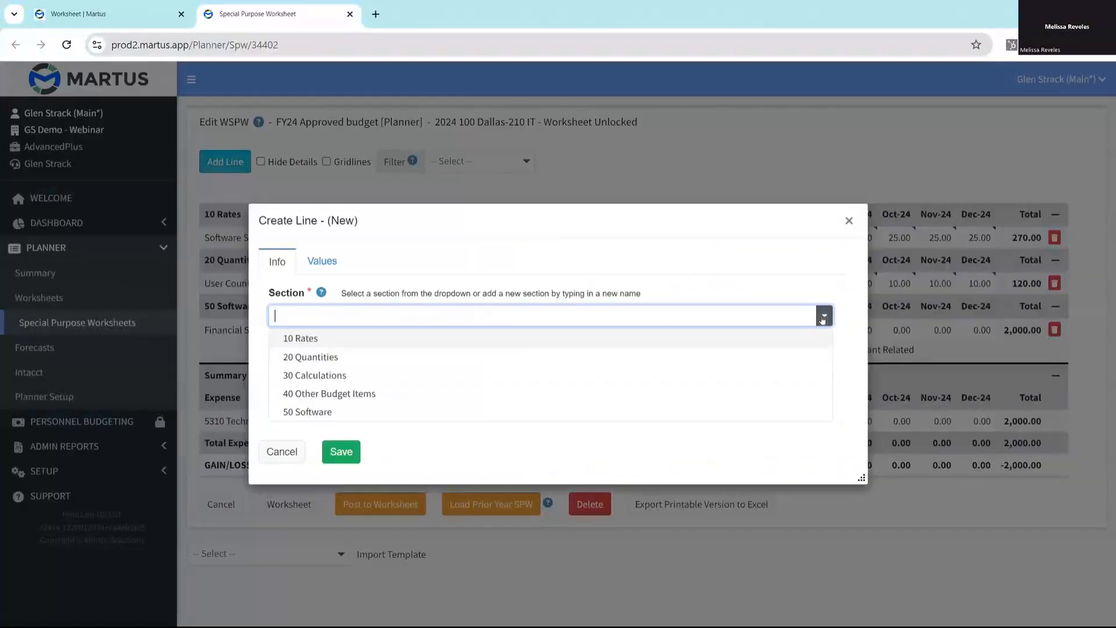
click(343, 413)
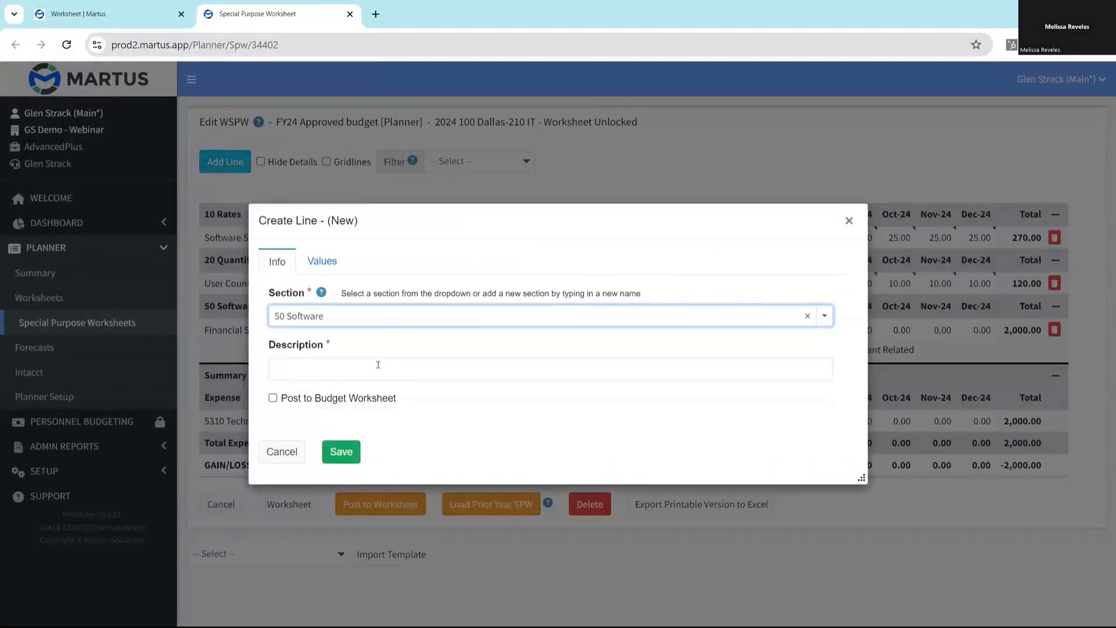
click(378, 365)
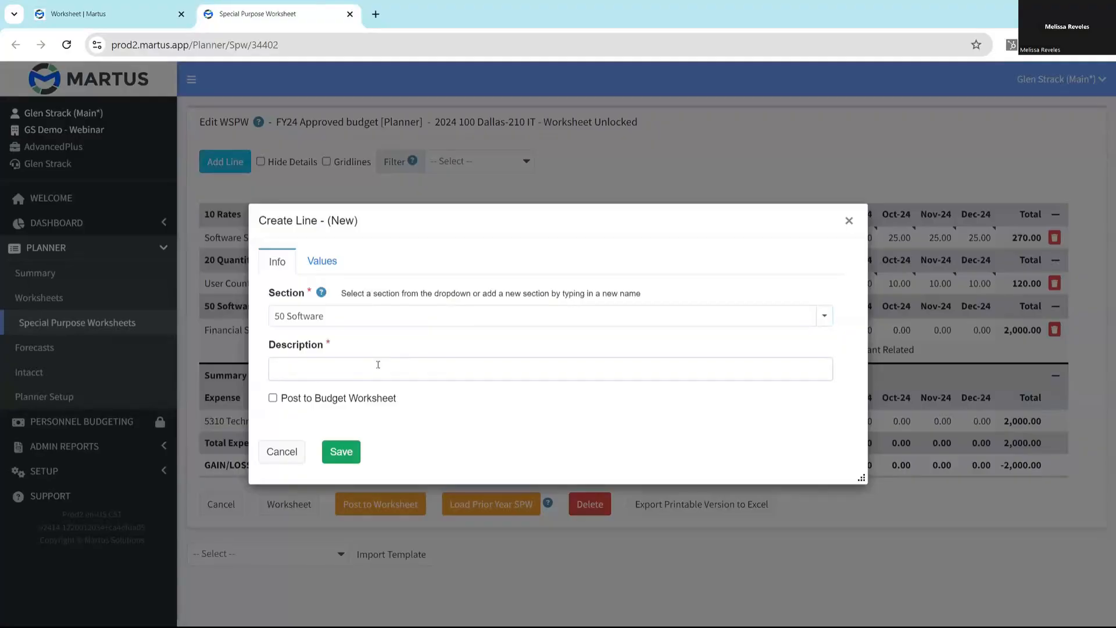
text(Software Suppport C)
text(ontract)
click(336, 368)
key(BackSpace)
- Post the support contract line to the budget worksheet under account 5310 Technology & Telephone and project-grant 999 Non-Project or Grant Related
click(273, 398)
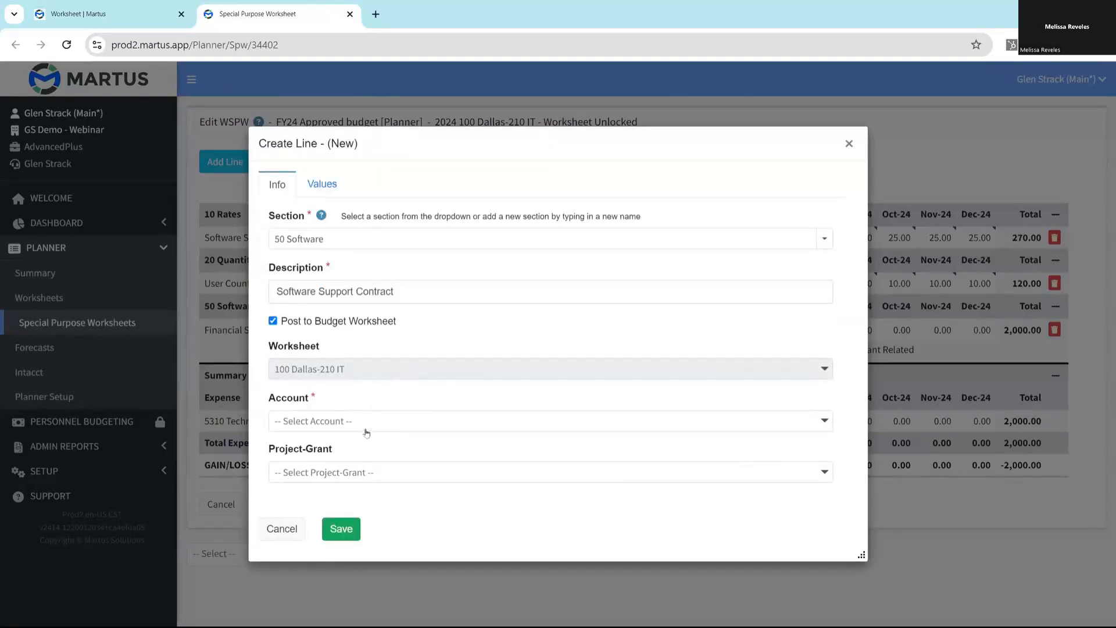
click(366, 430)
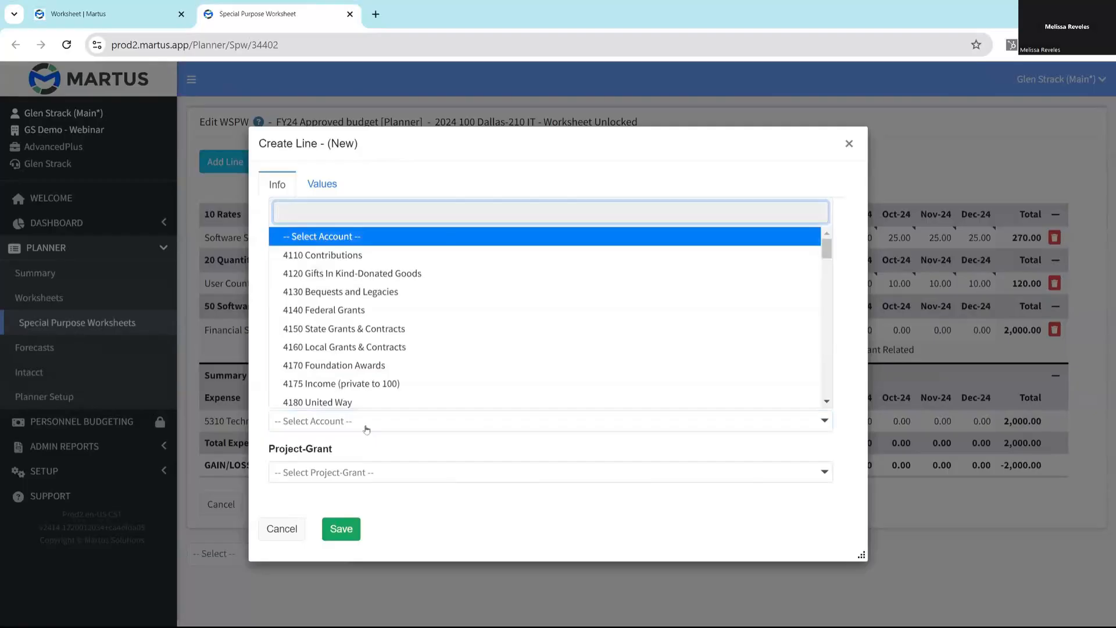
text(55)
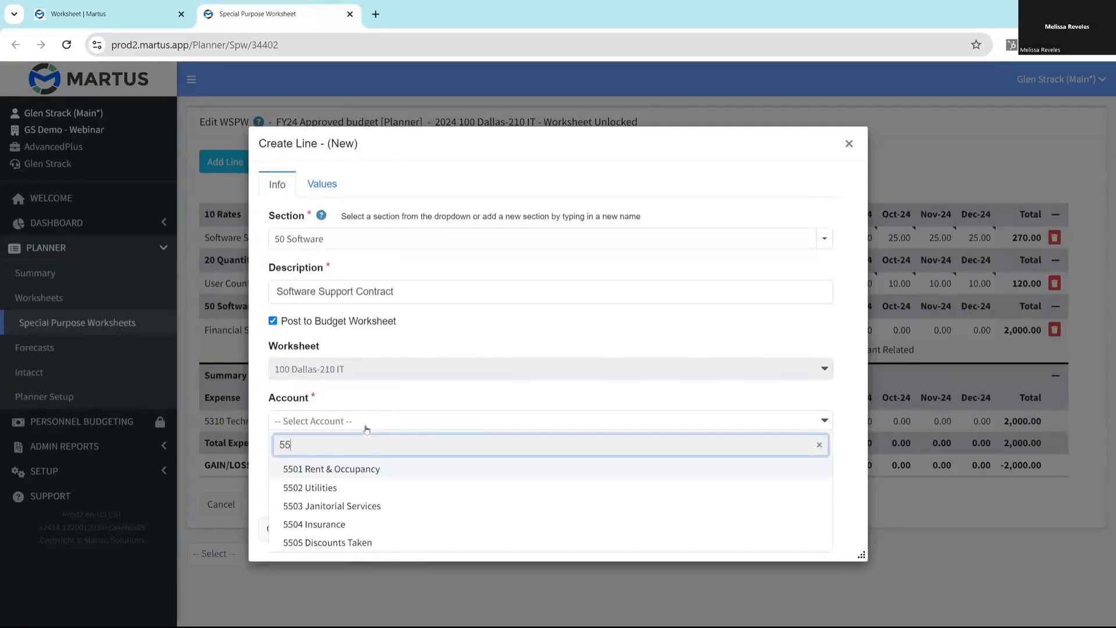
key(BackSpace)
key(BackSpace)
text(531)
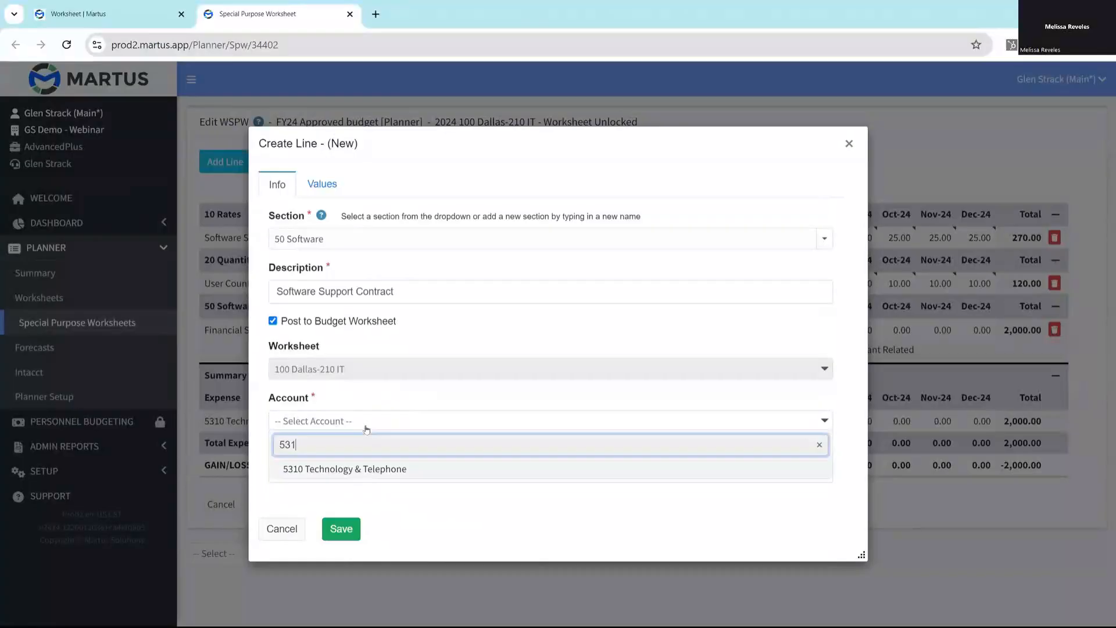
click(419, 476)
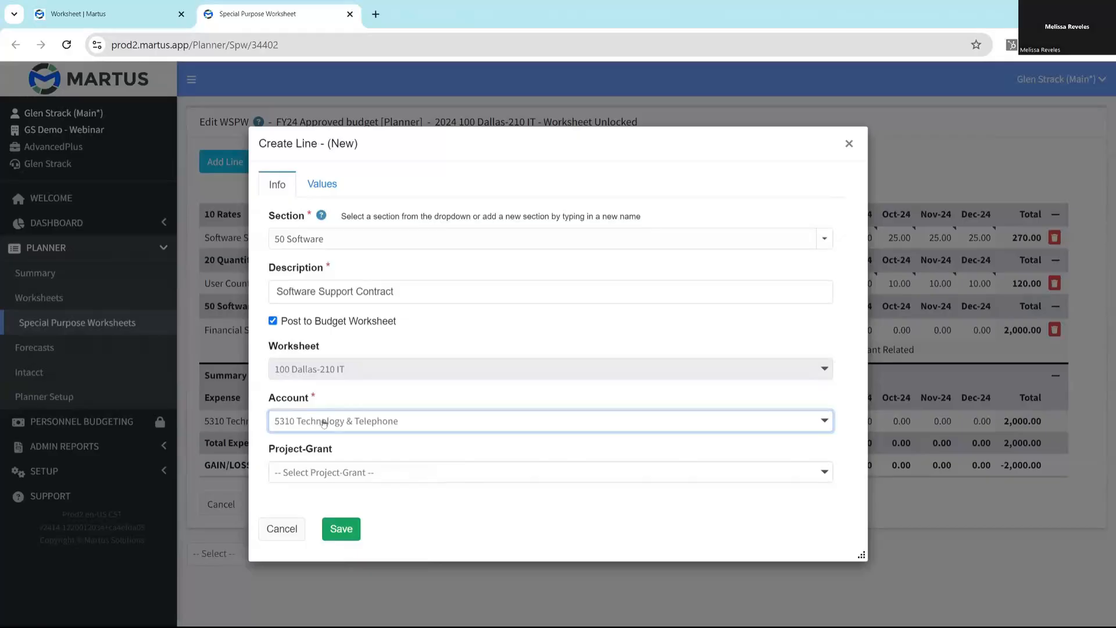
click(368, 471)
text(99)
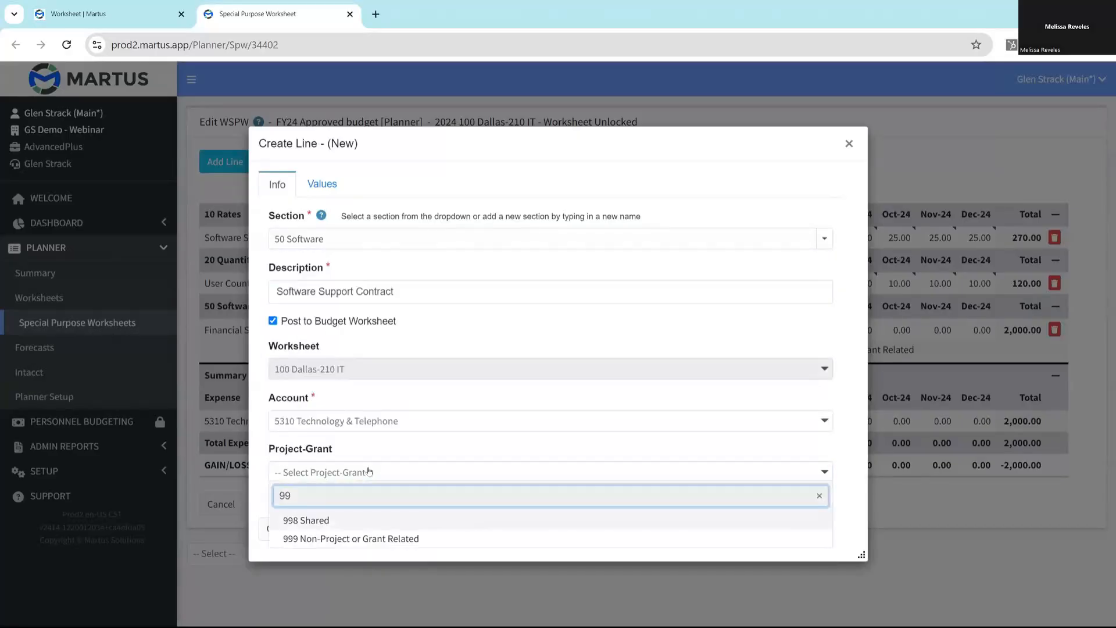
click(341, 538)
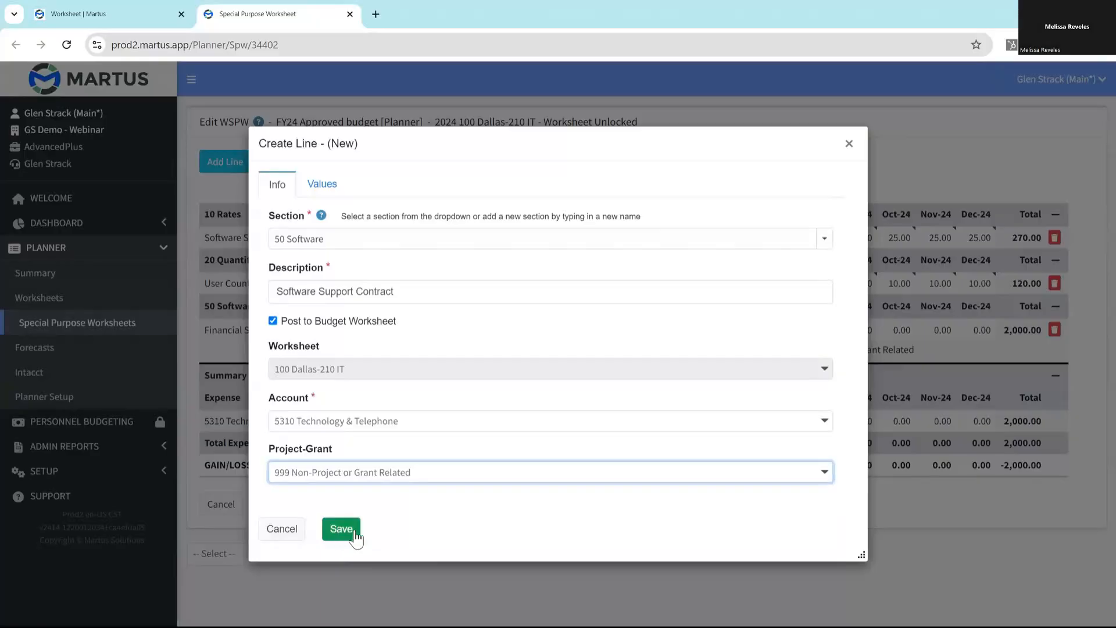
- Set the support contract line's value source to Formula and insert the Software Support Cost per User line into it
click(324, 186)
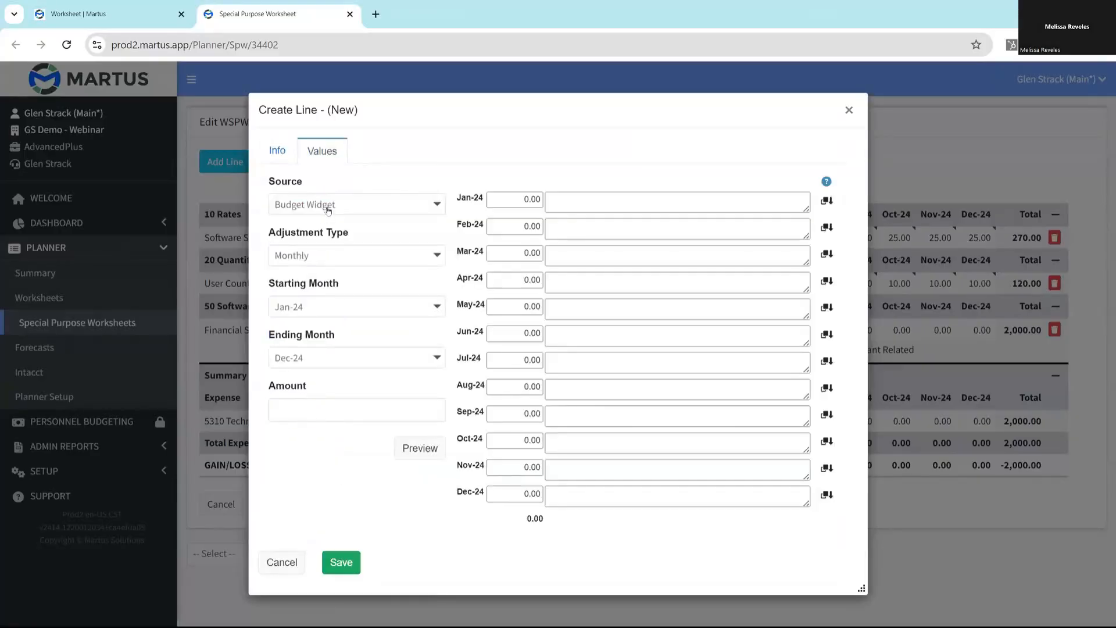
click(328, 208)
click(321, 297)
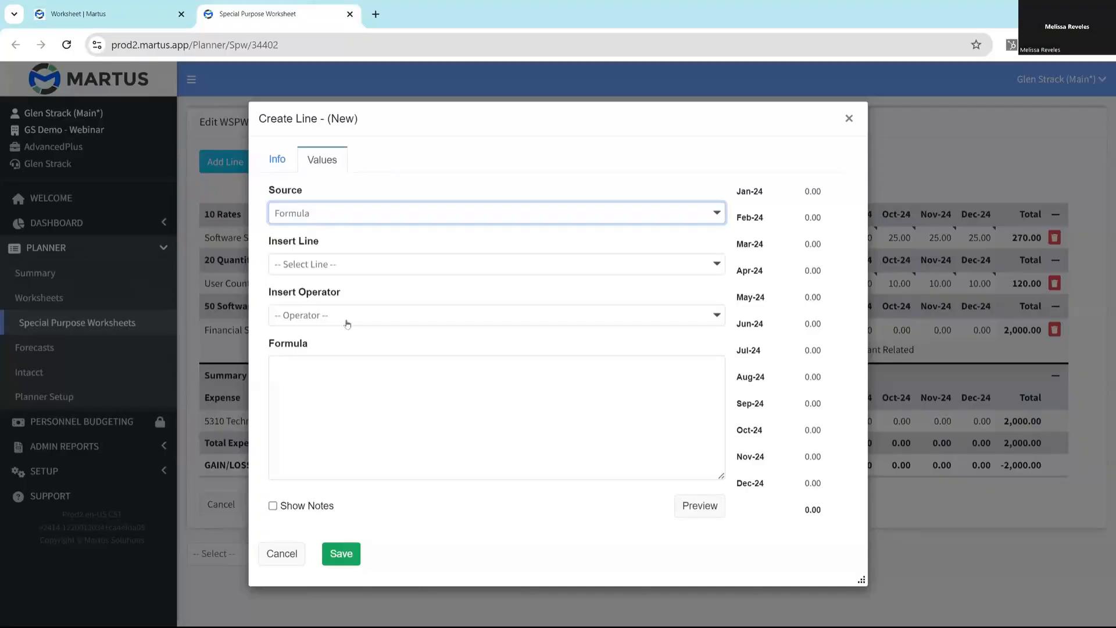
click(419, 268)
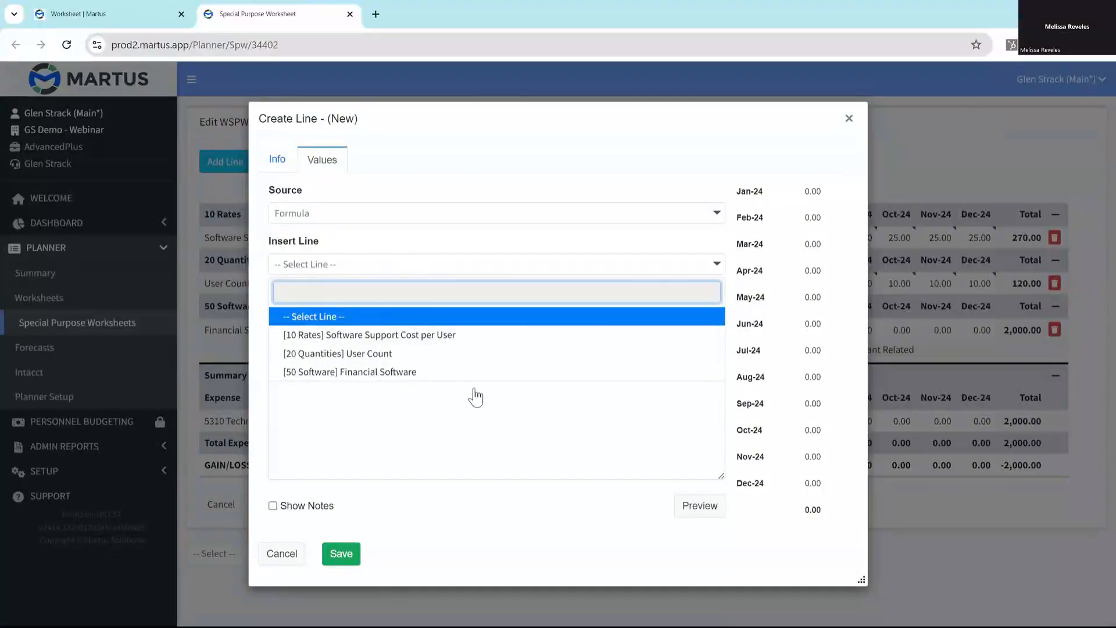
click(416, 335)
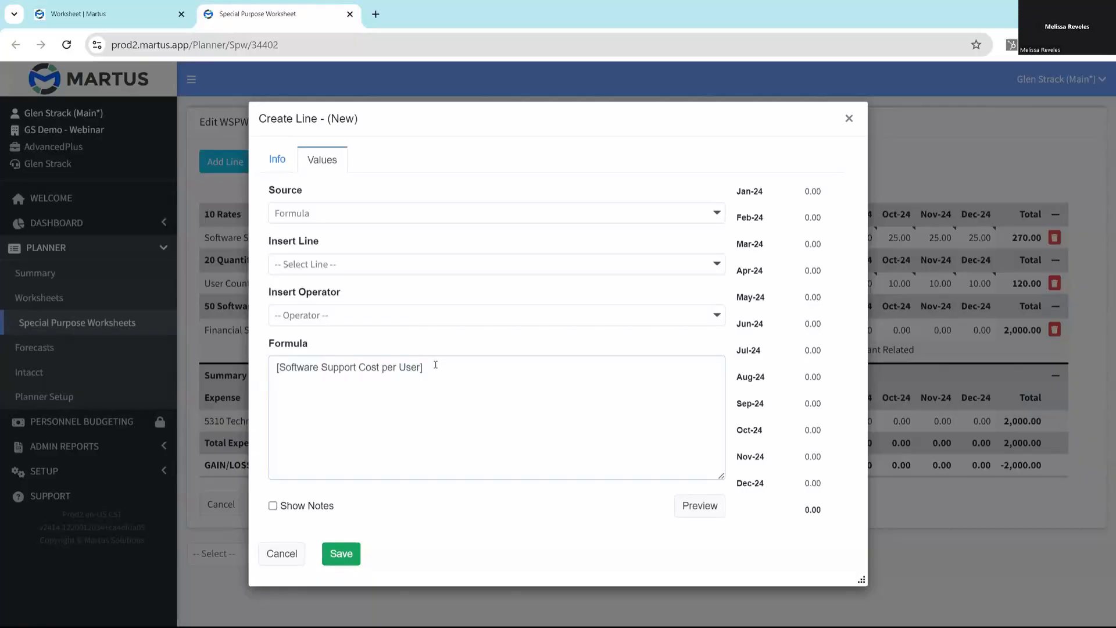
- Multiply the formula by the User Count line and preview the monthly values with notes shown
click(420, 316)
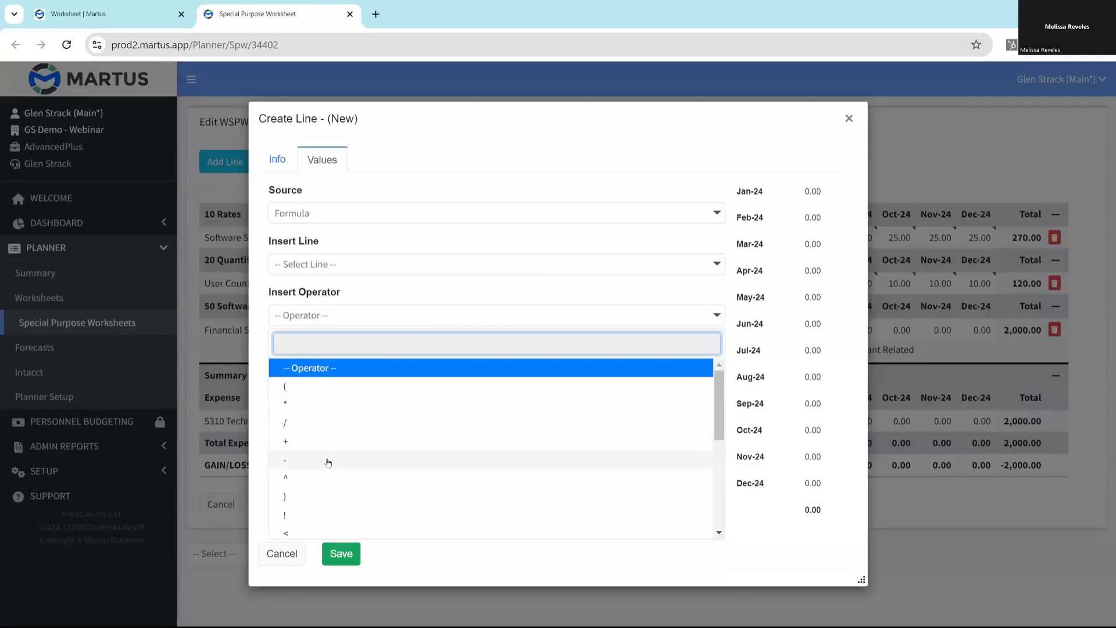
scroll(402, 456, down, 3)
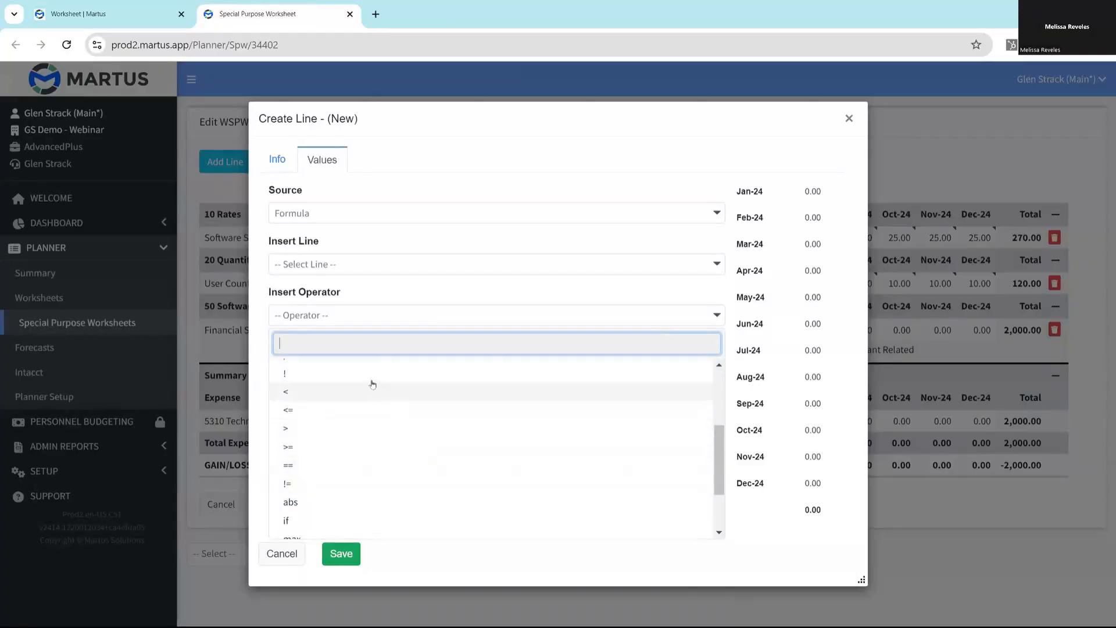
scroll(416, 448, down, 2)
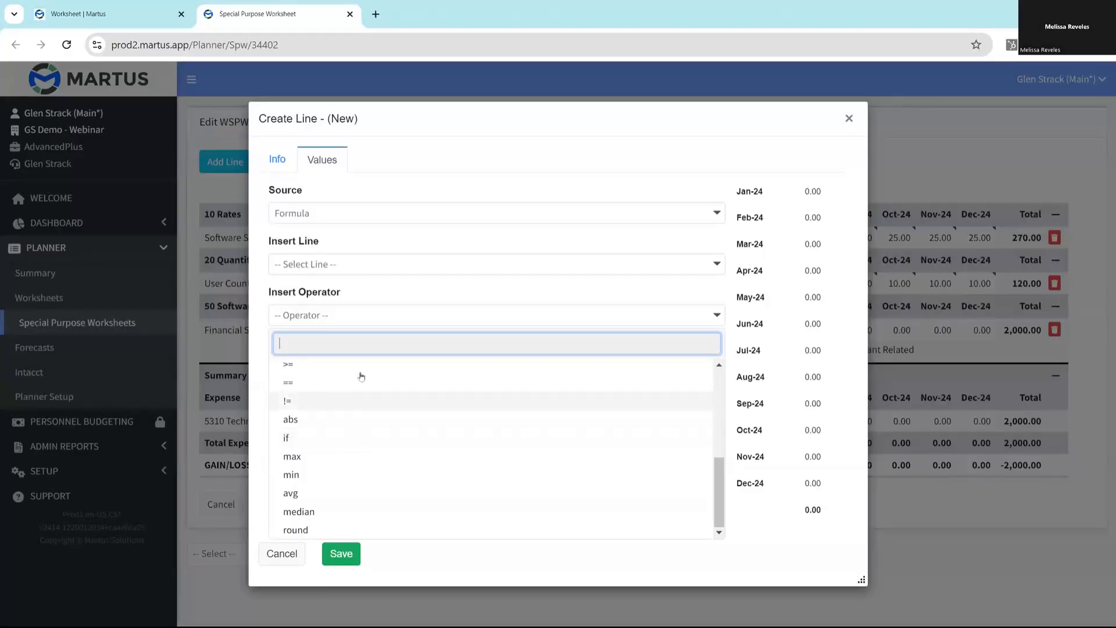
scroll(355, 445, up, 5)
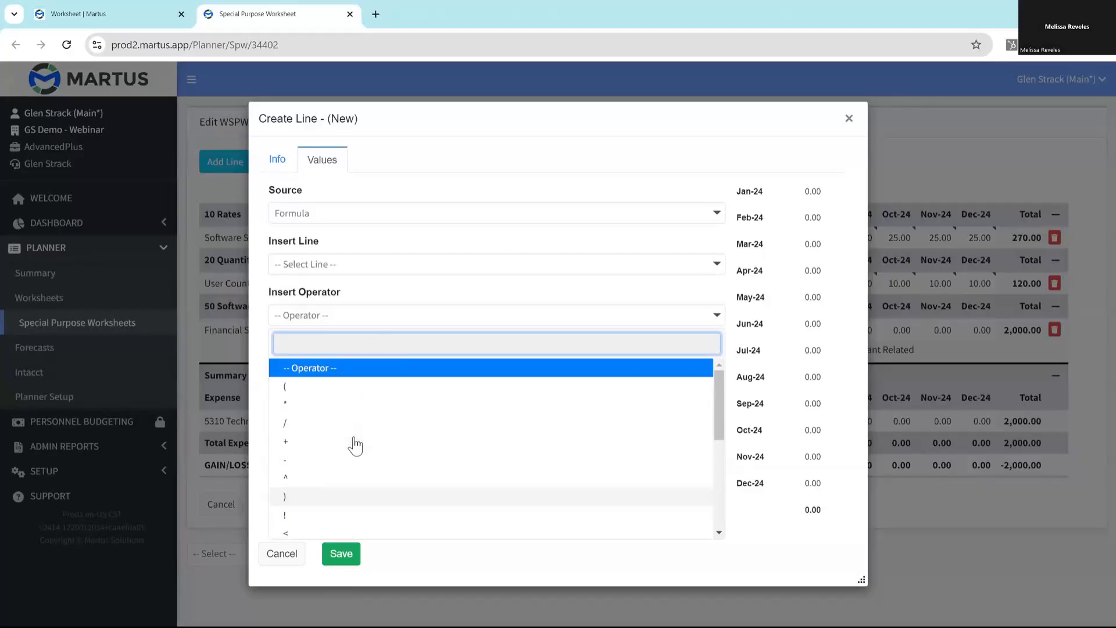
click(291, 403)
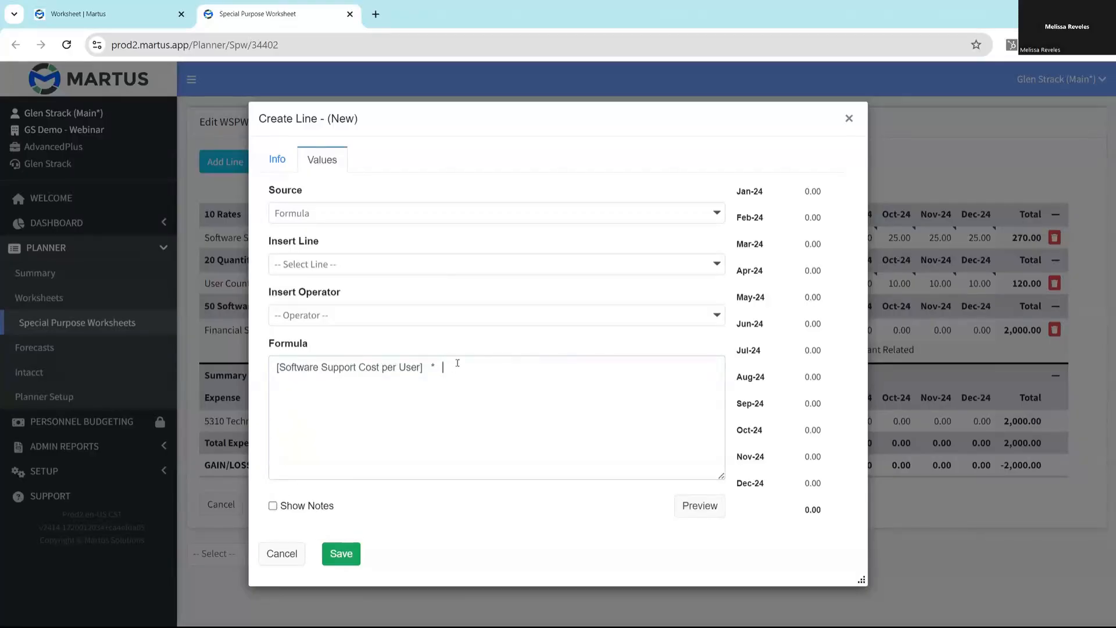
click(444, 264)
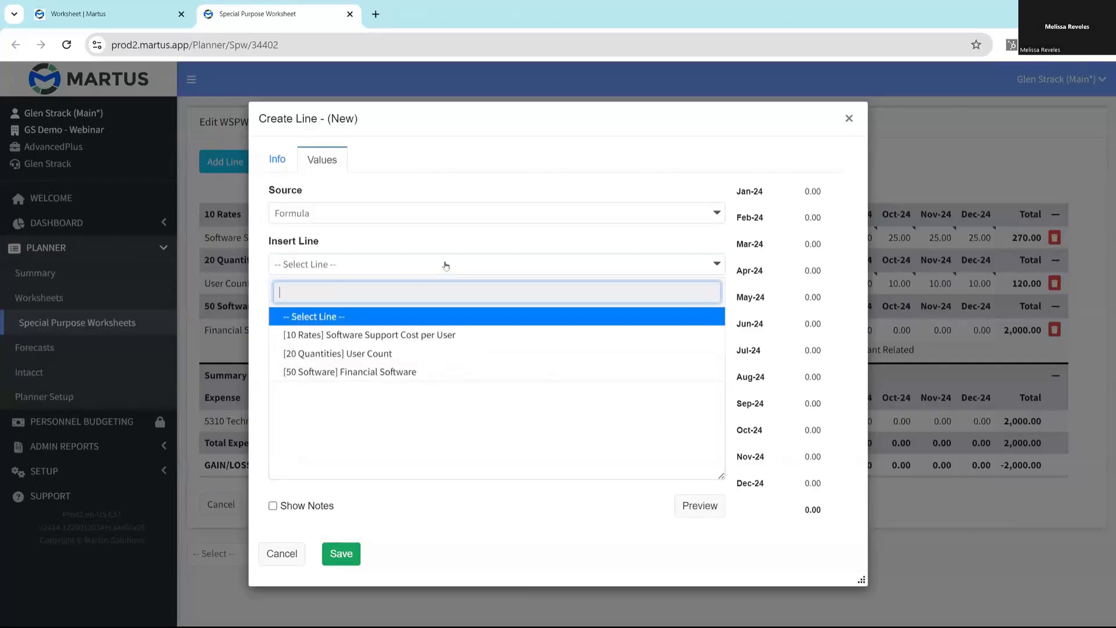
click(382, 354)
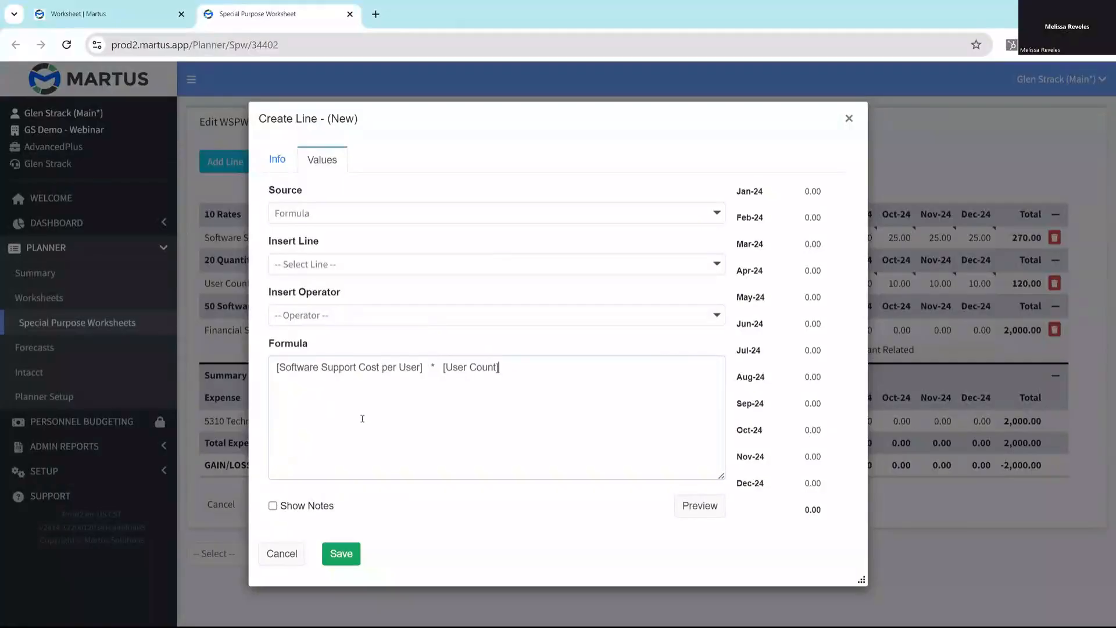
click(273, 505)
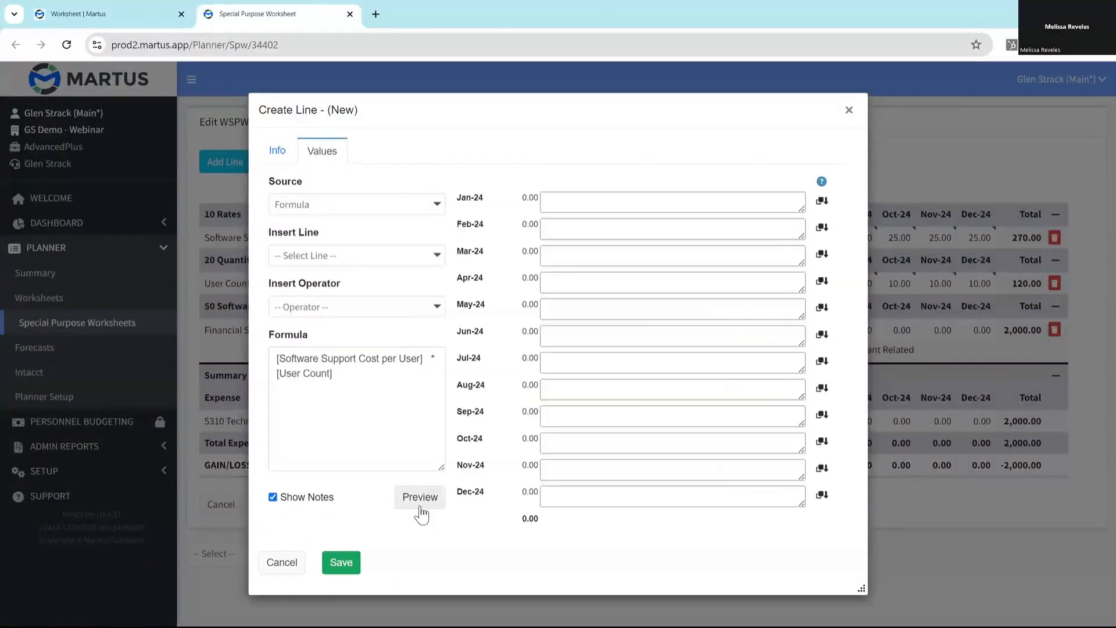
click(438, 500)
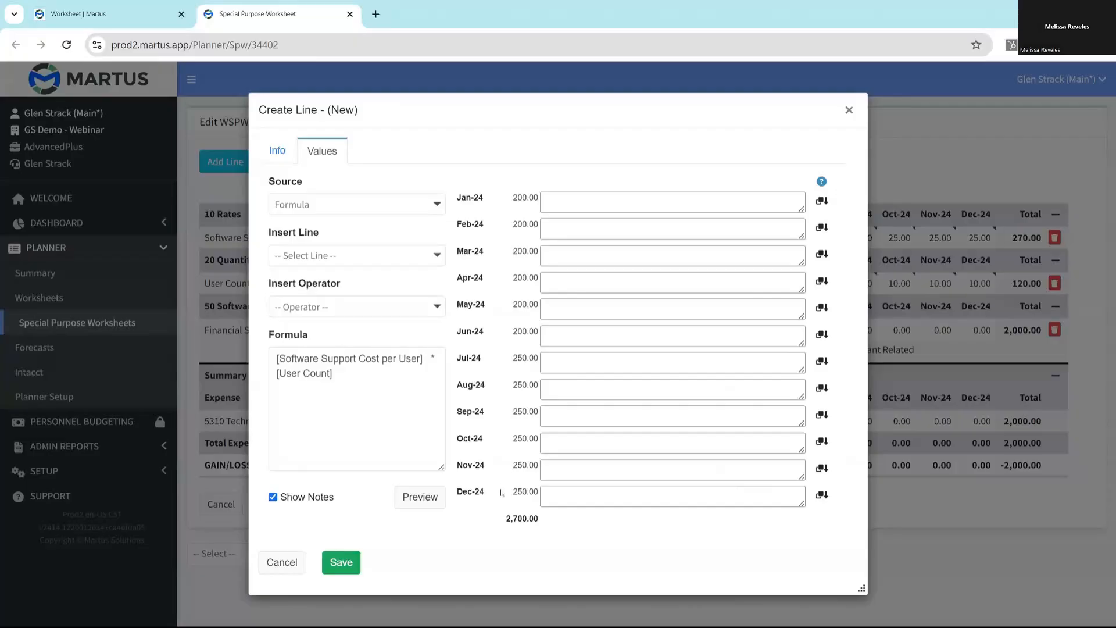
- Enter the note "Software Support Contract" on Jan-24, copy it down to all following months, and save the line
click(552, 202)
text(User Count)
key(ctrl+z)
text(Software Support Contract)
click(821, 201)
click(340, 563)
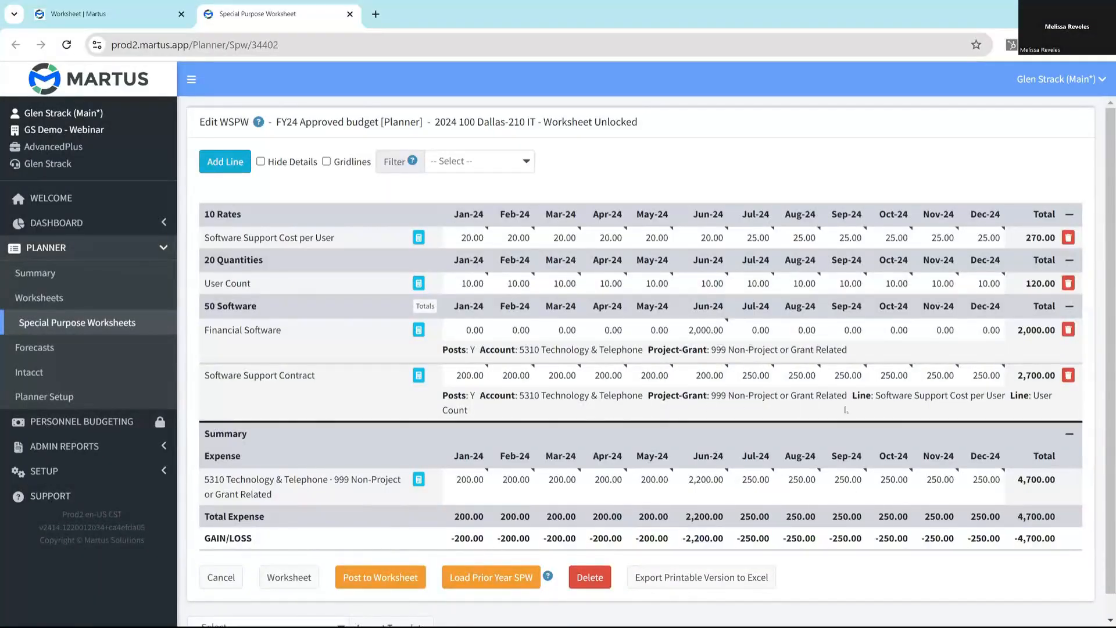
- Hide the line details and turn on gridlines in the special purpose worksheet
click(261, 162)
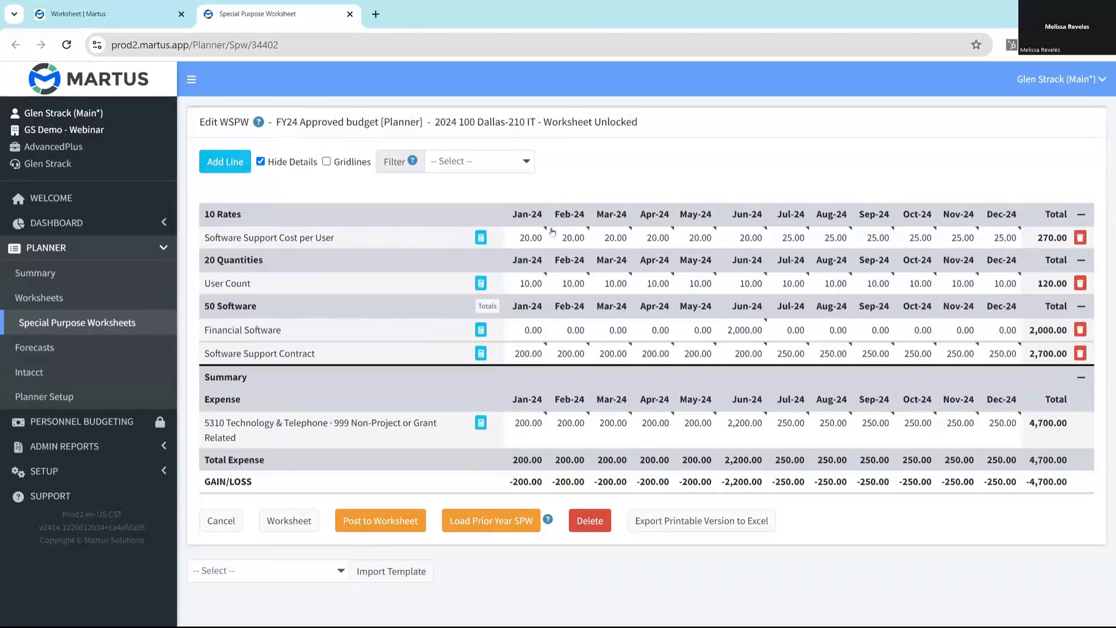
click(326, 162)
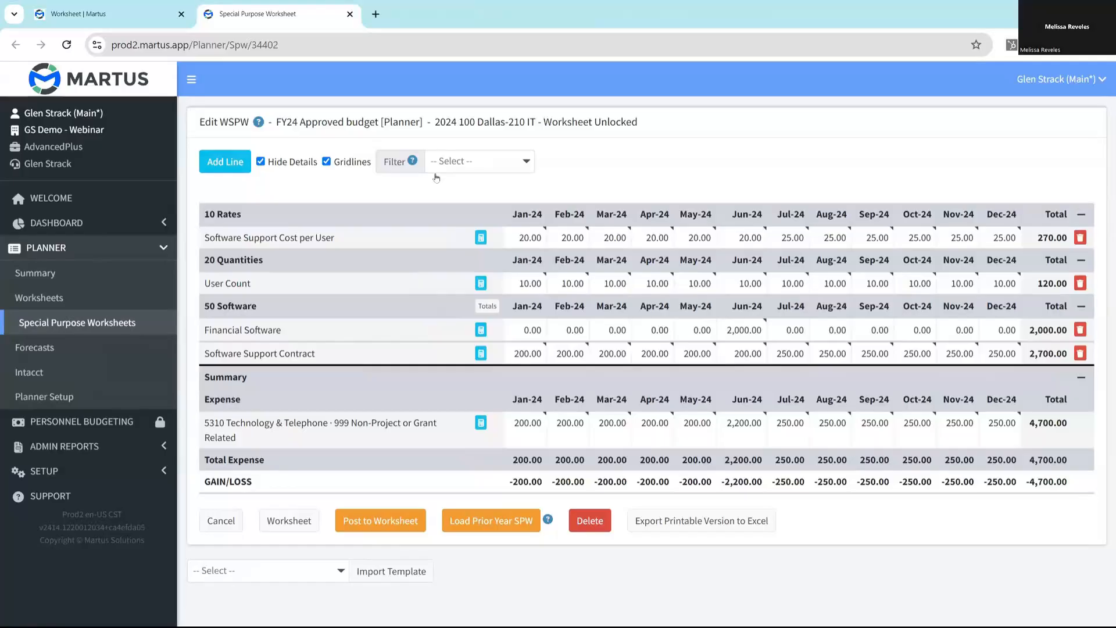
- Filter the special purpose worksheet by section to show only 50 Software
click(497, 166)
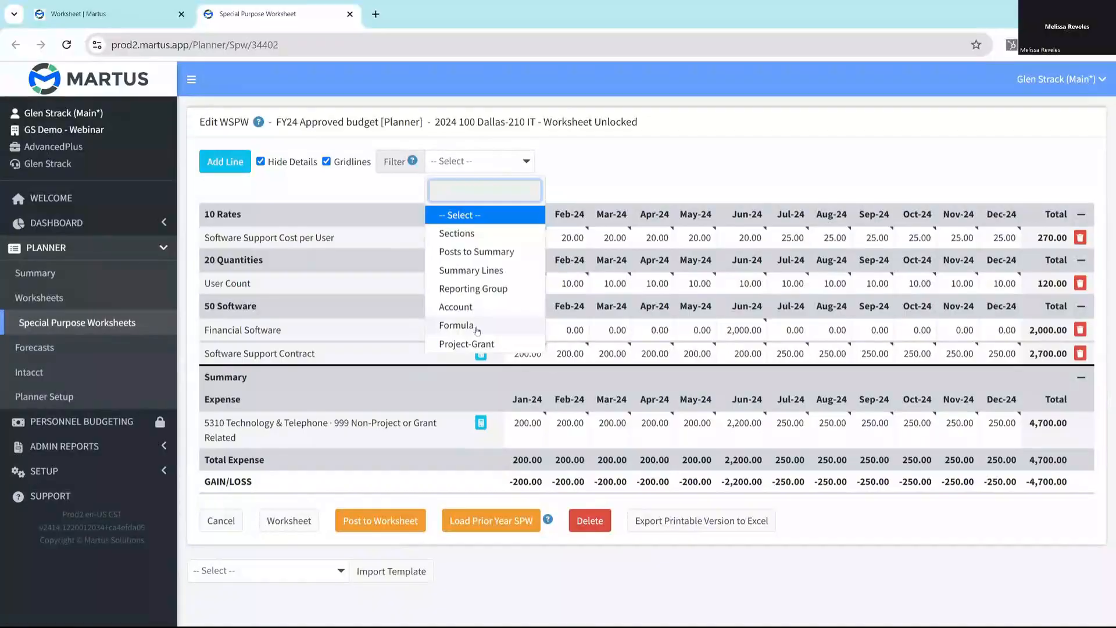
click(457, 233)
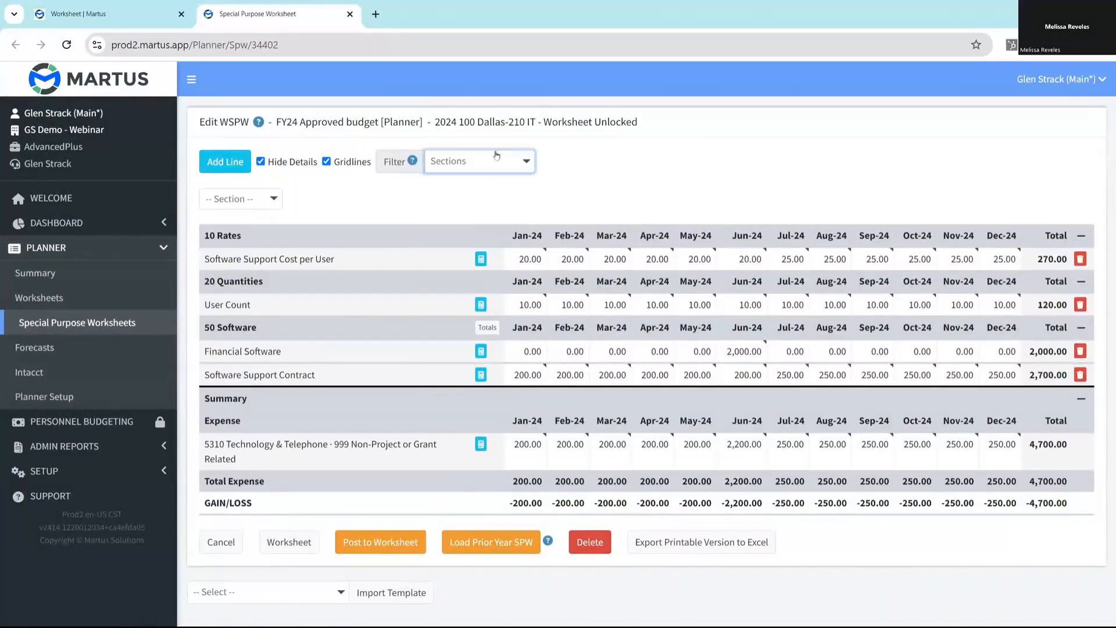
click(265, 199)
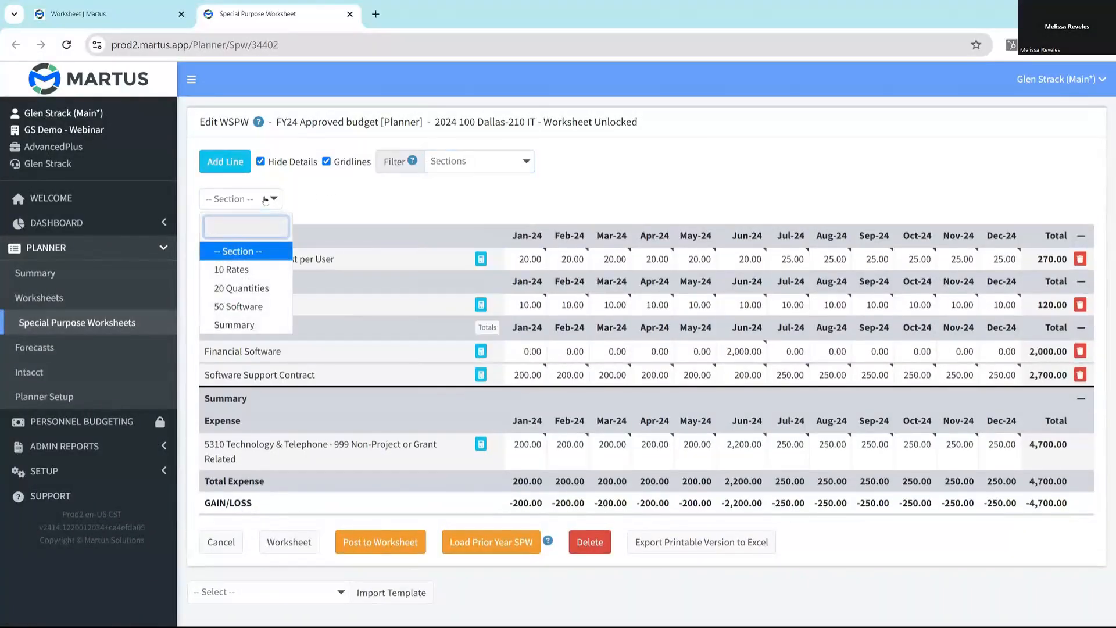
click(255, 307)
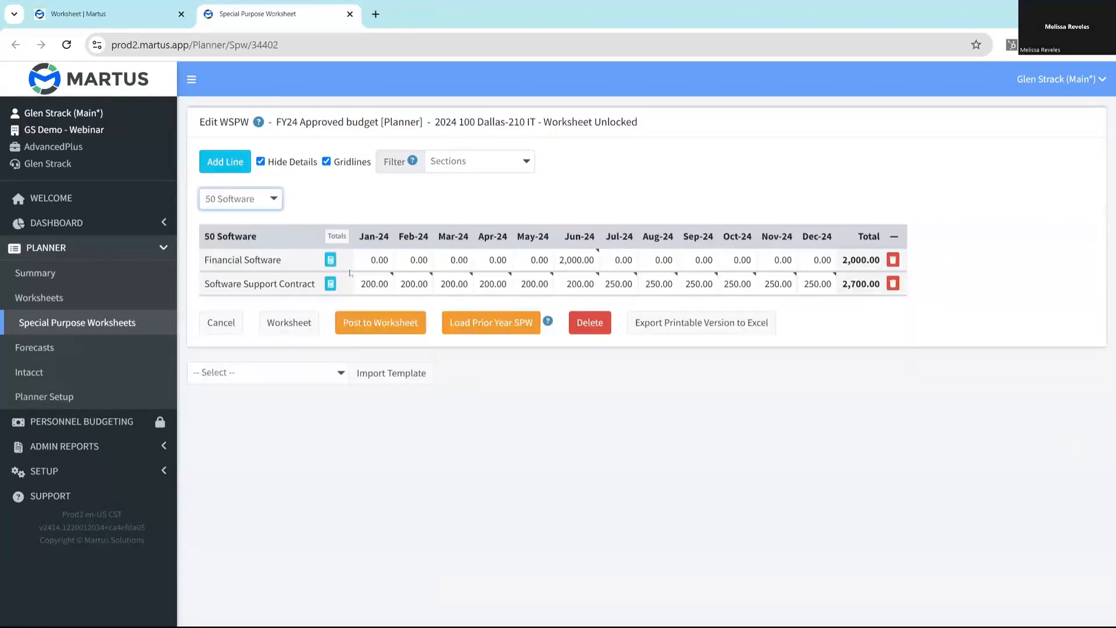
- Filter the lines by the Software Support Contract formula, and clear the filter again
click(466, 170)
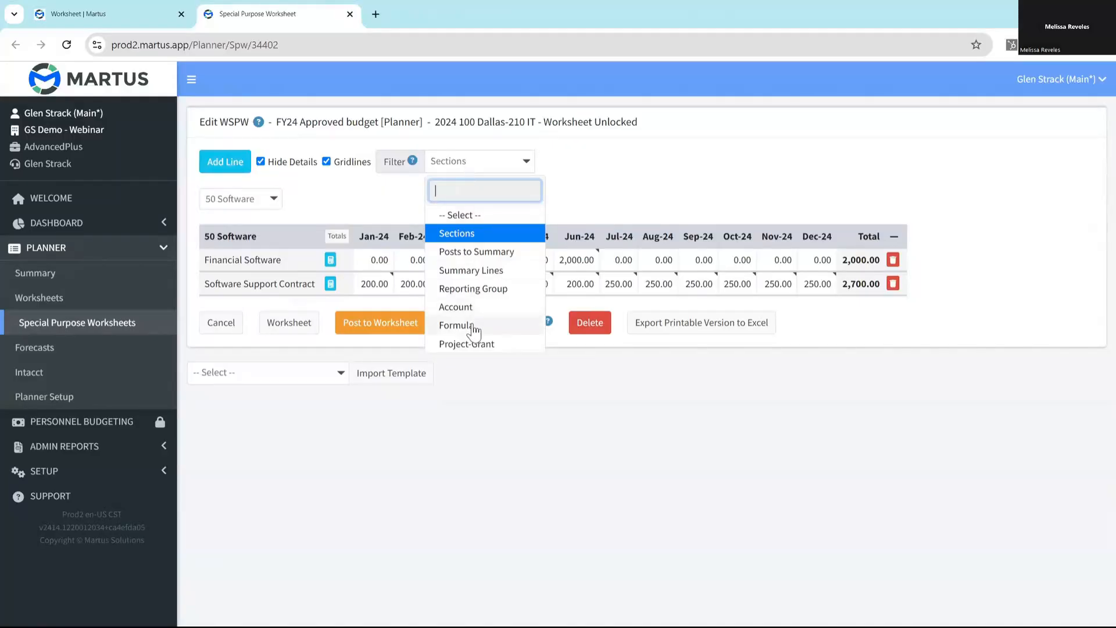
click(469, 326)
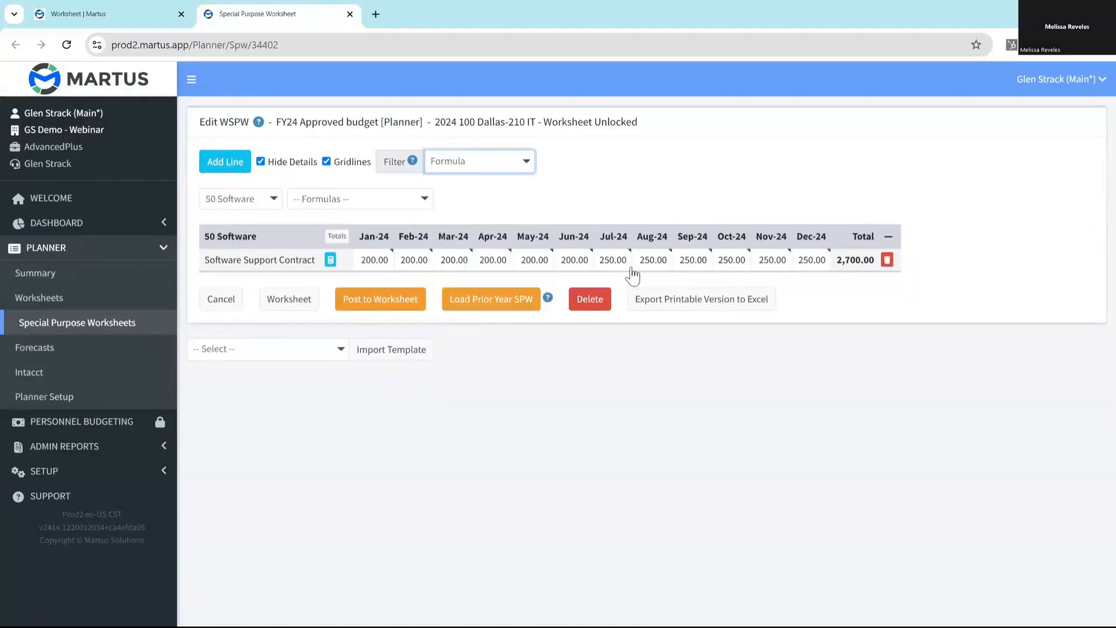
click(389, 202)
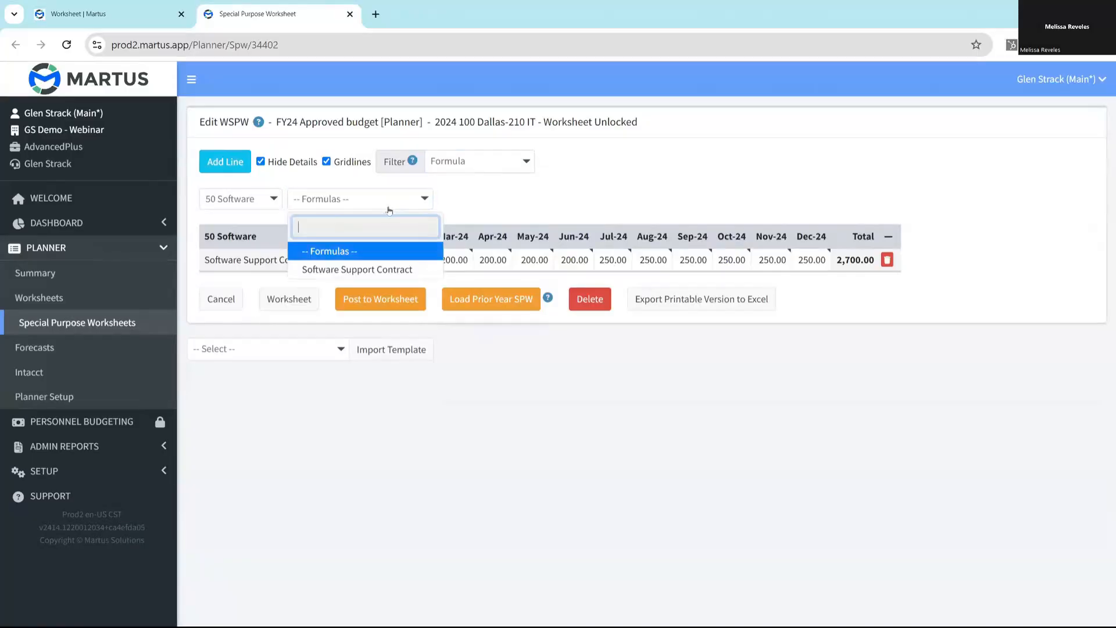
click(385, 270)
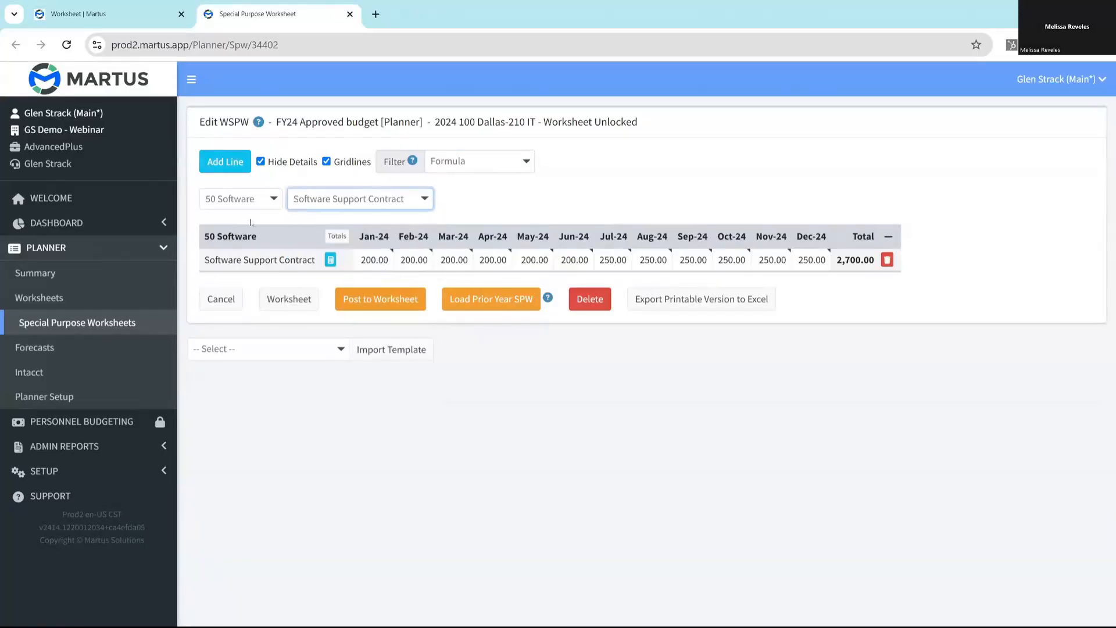
click(470, 169)
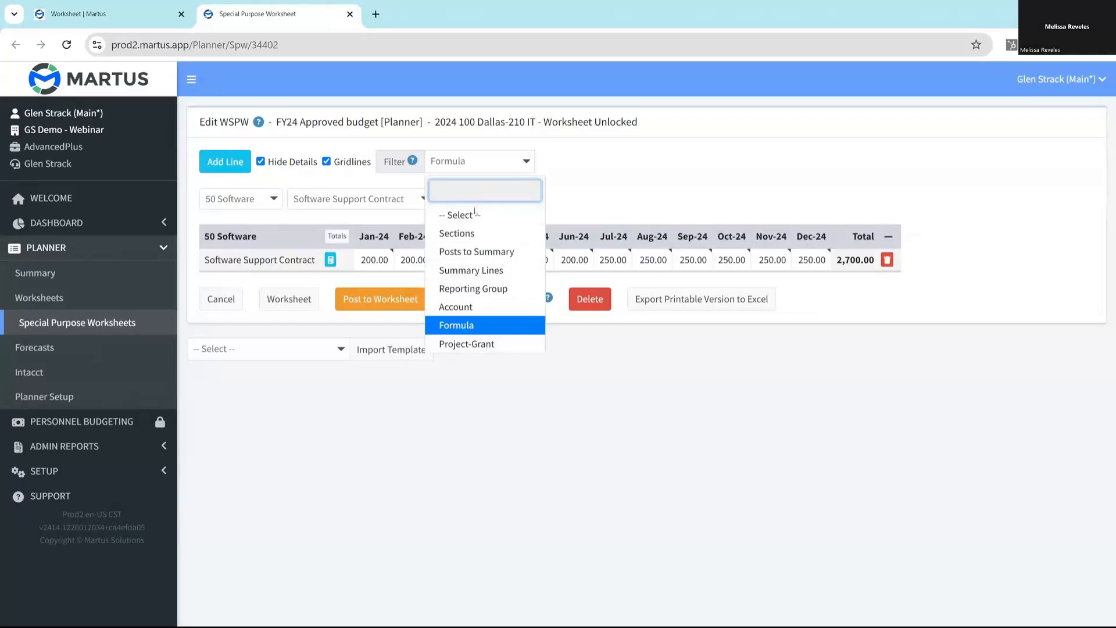
click(456, 215)
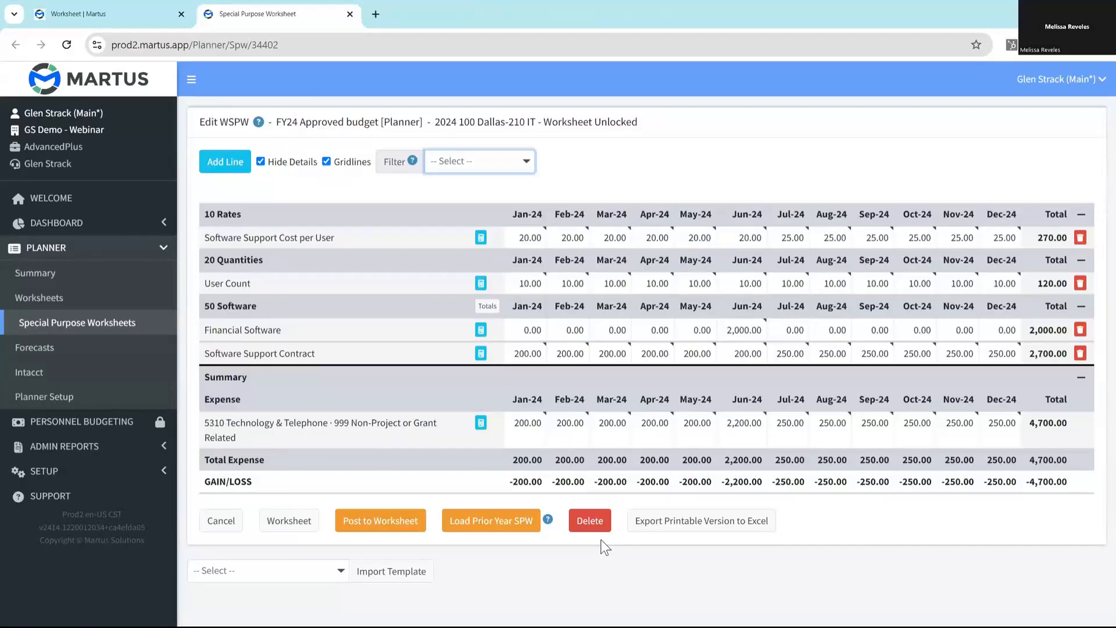
- Export the printable version to Excel, enable editing in the exported workbook to review it, and return to Martus
click(684, 534)
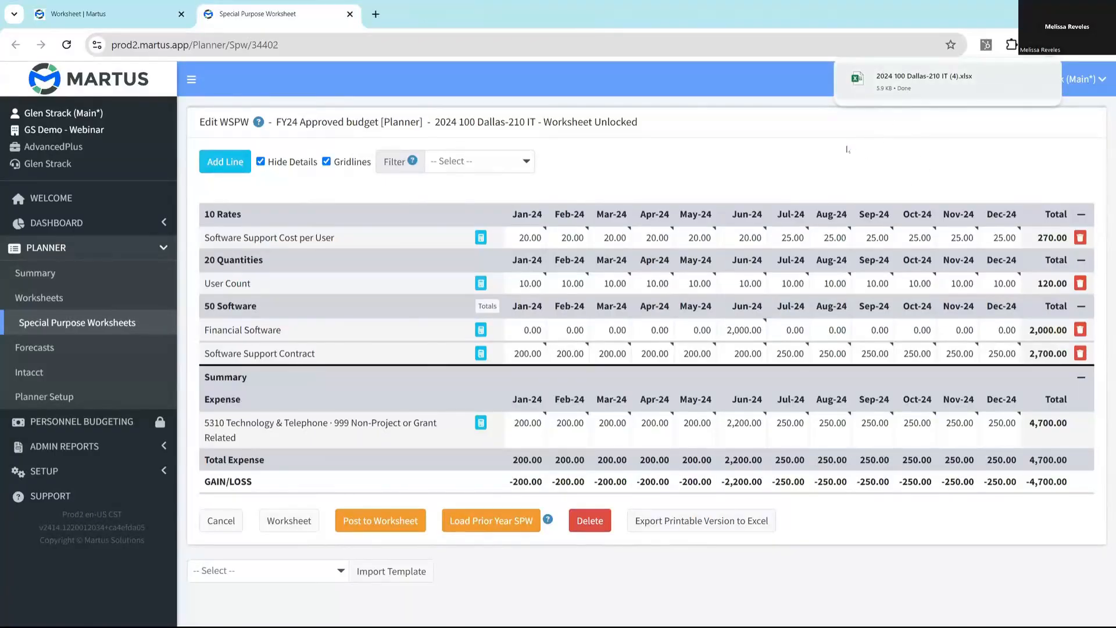
key(alt+Tab)
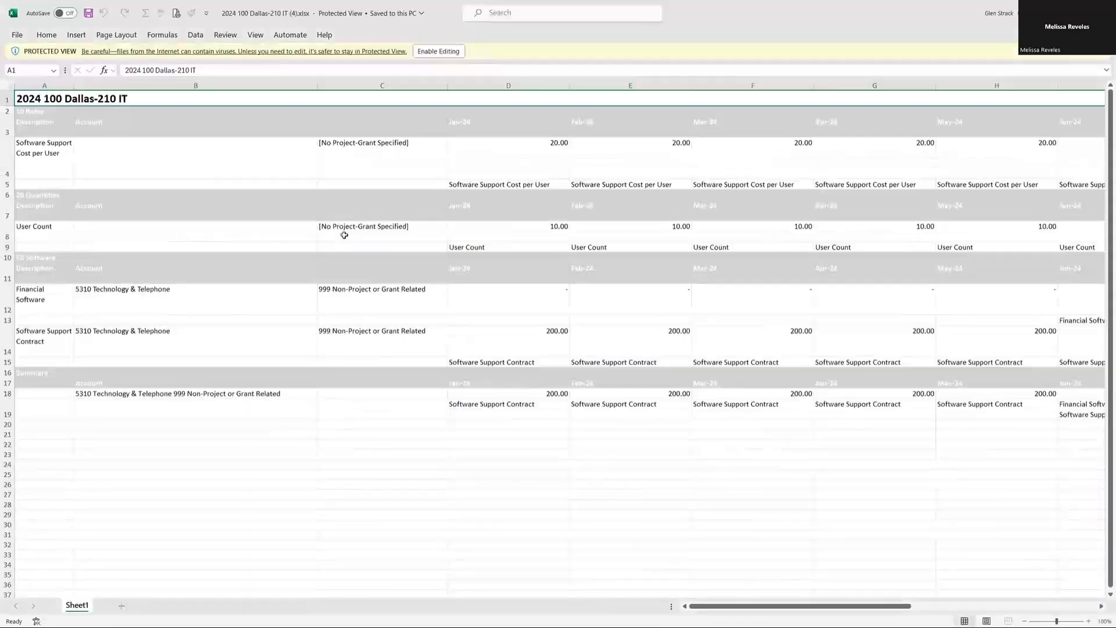
click(441, 47)
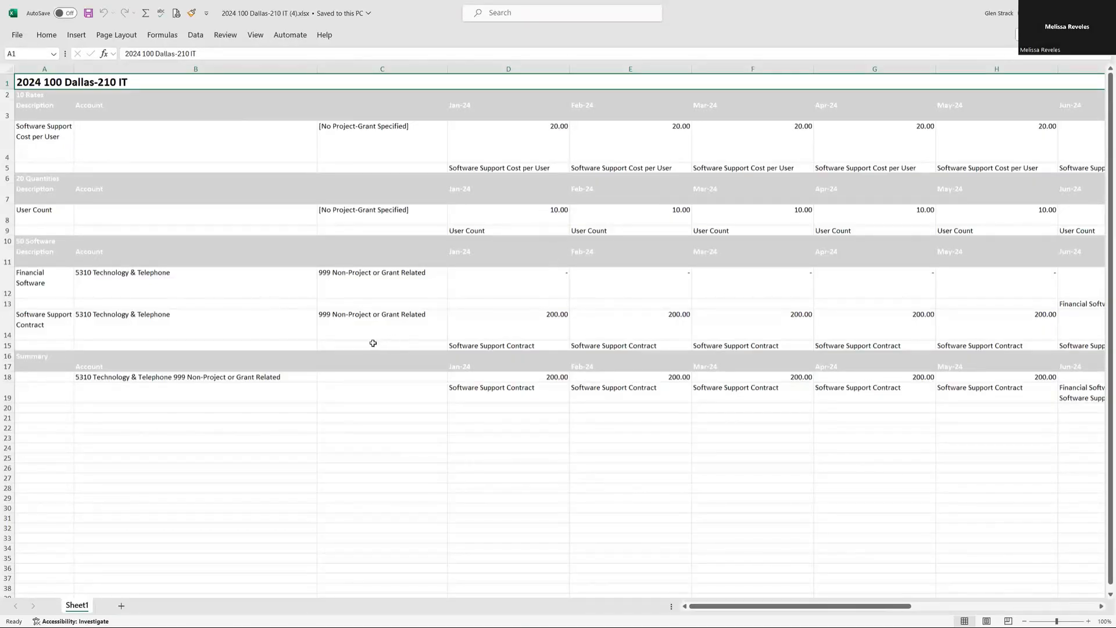
key(alt+Tab)
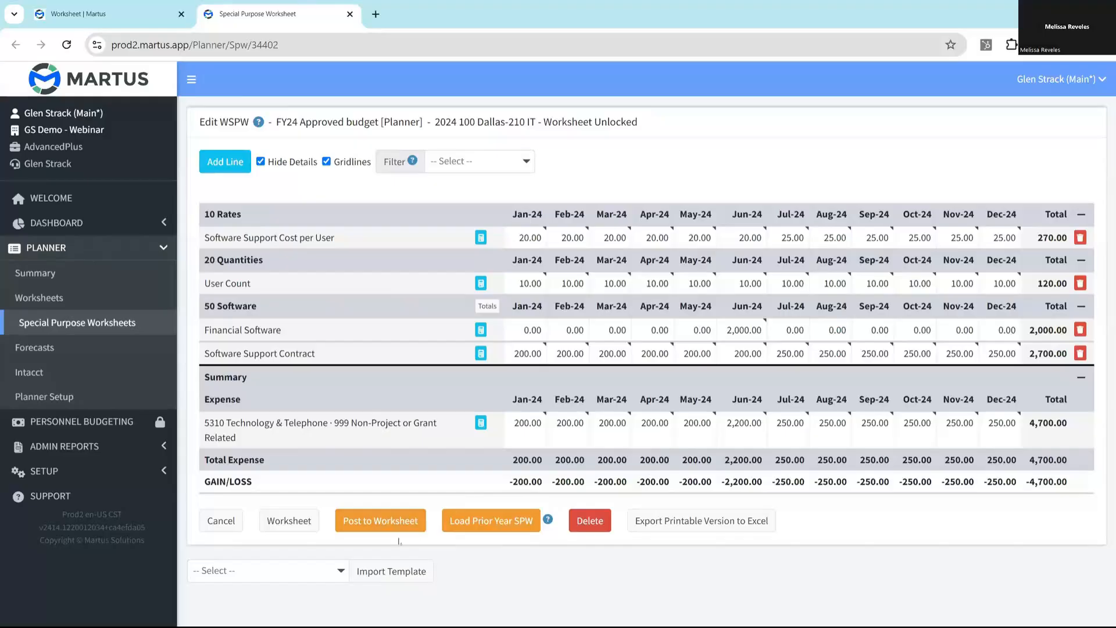
- Post the special purpose worksheet to the 100 Dallas-210 IT worksheet and open that budget worksheet to check the 5310 Technology & Telephone line
click(374, 524)
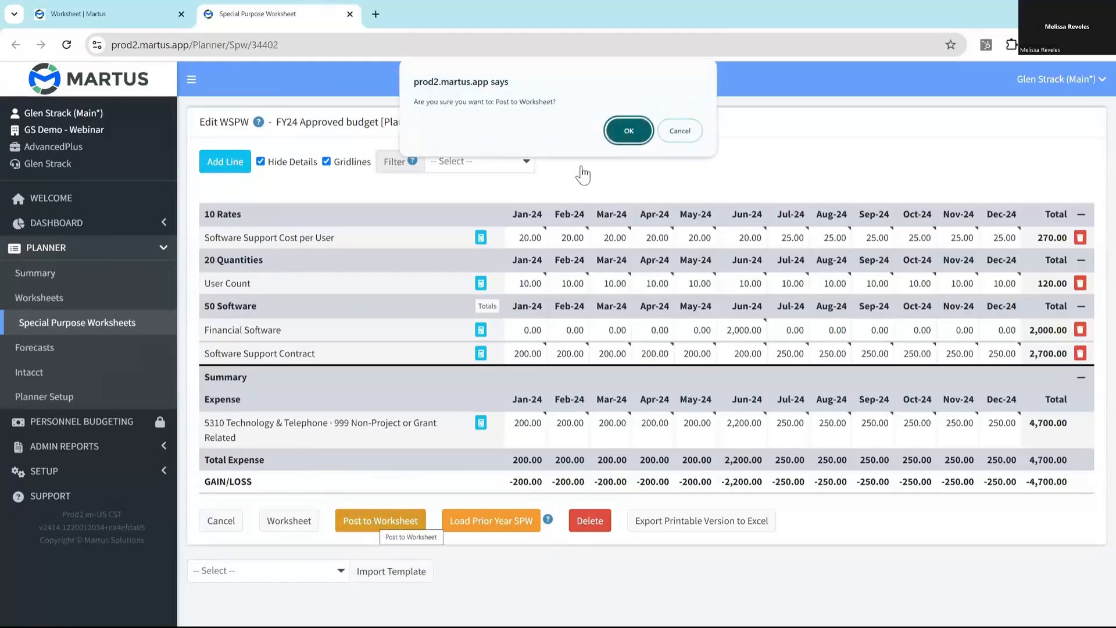
click(621, 130)
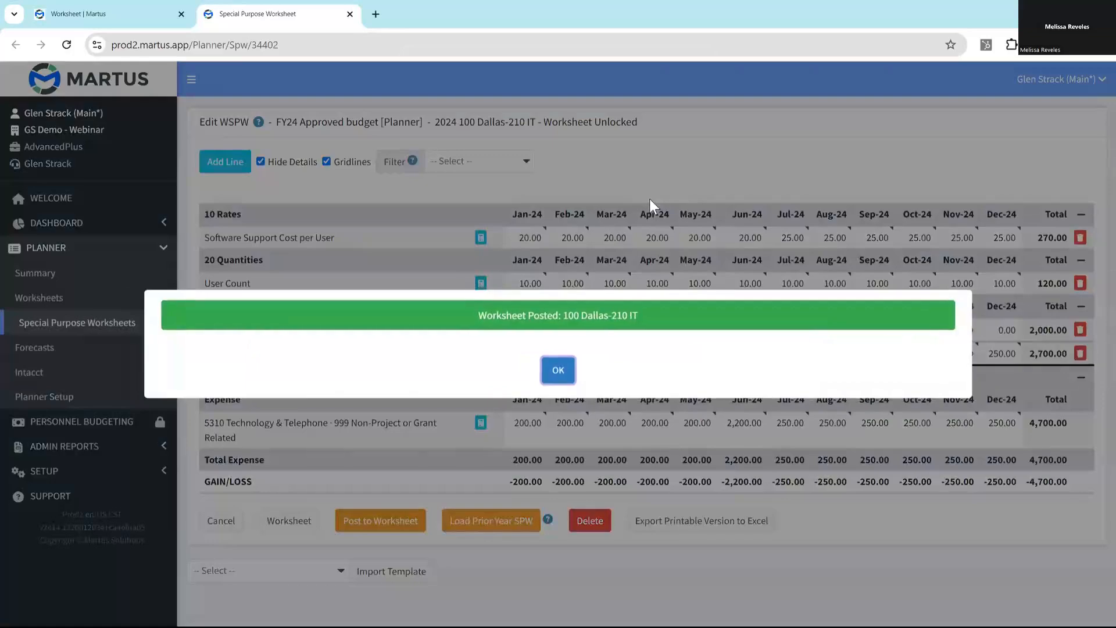
click(558, 370)
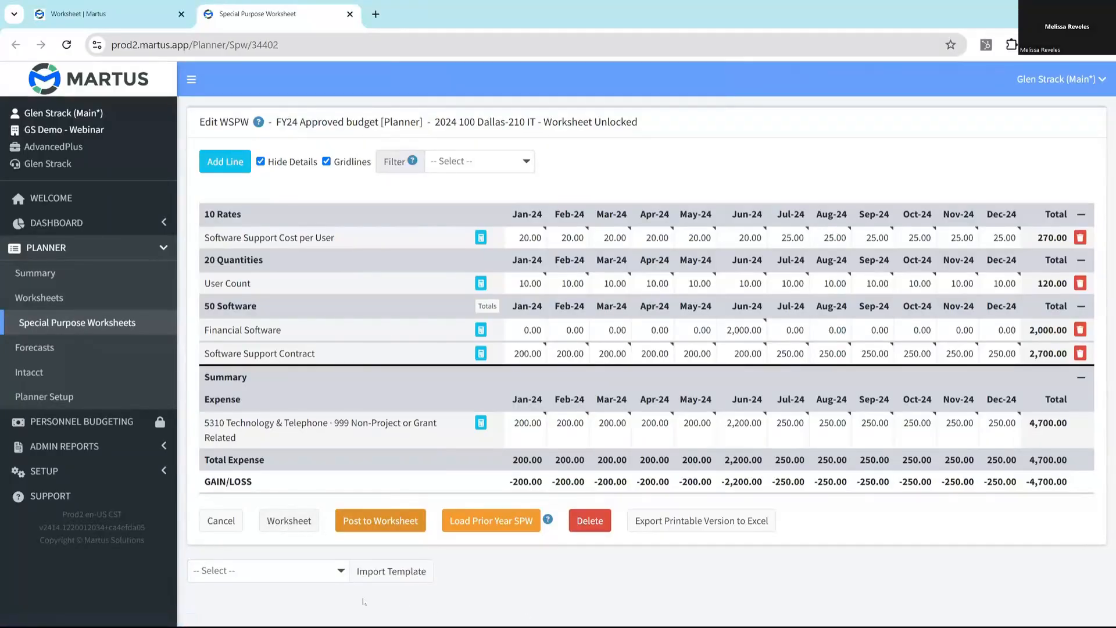
click(281, 520)
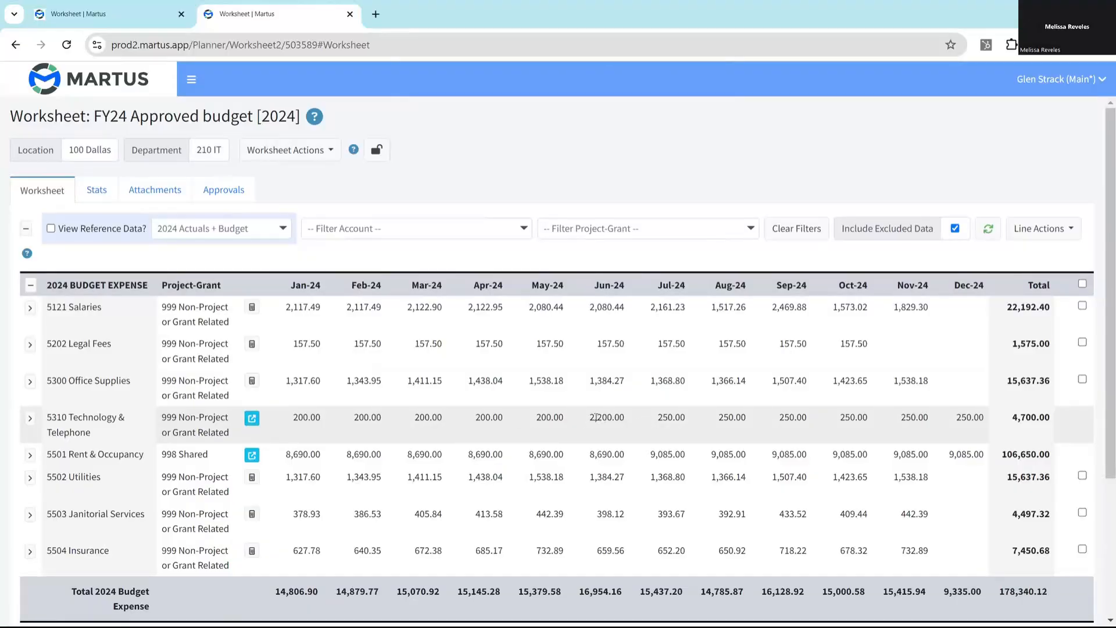
mouse_move(596, 418)
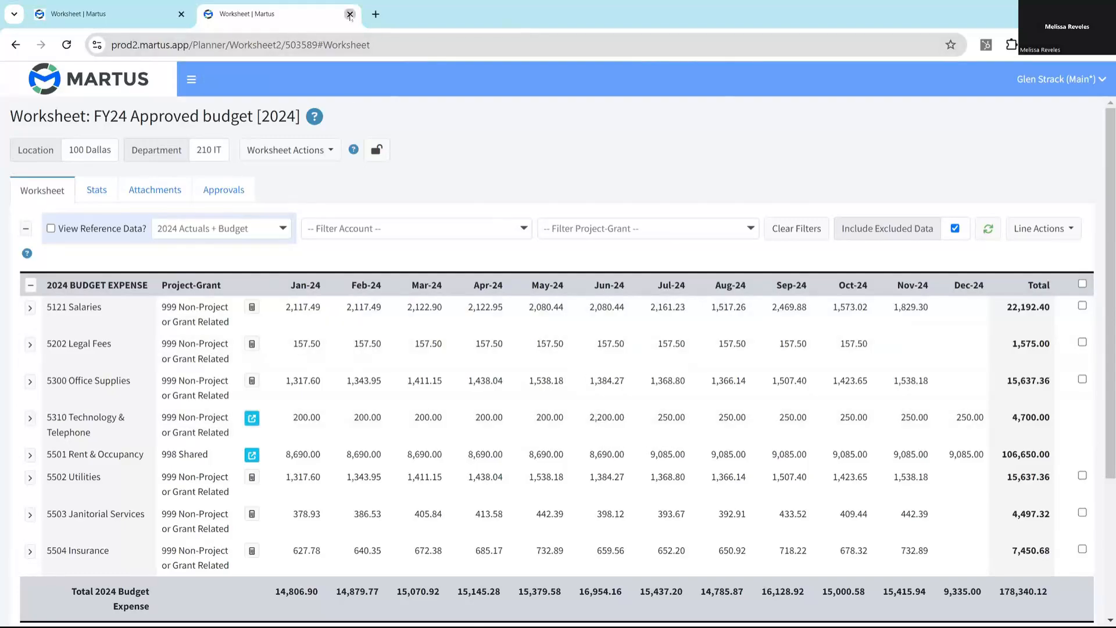
- Show only global special purpose worksheets for the FY24 Approved budget and open the 1 - Rent Allocation worksheet
click(349, 14)
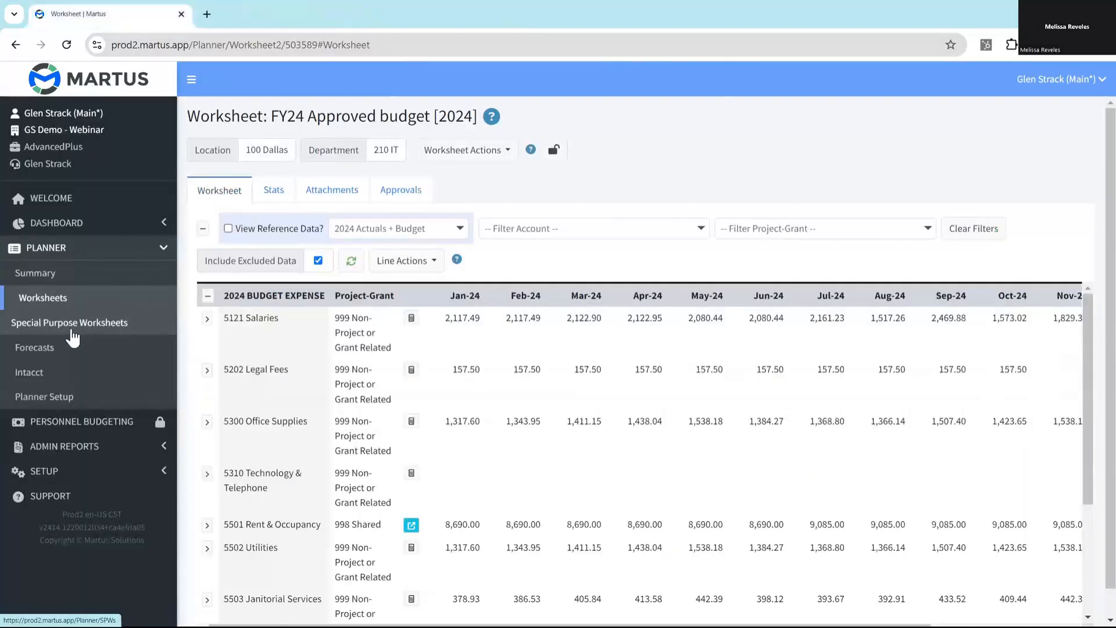
click(66, 322)
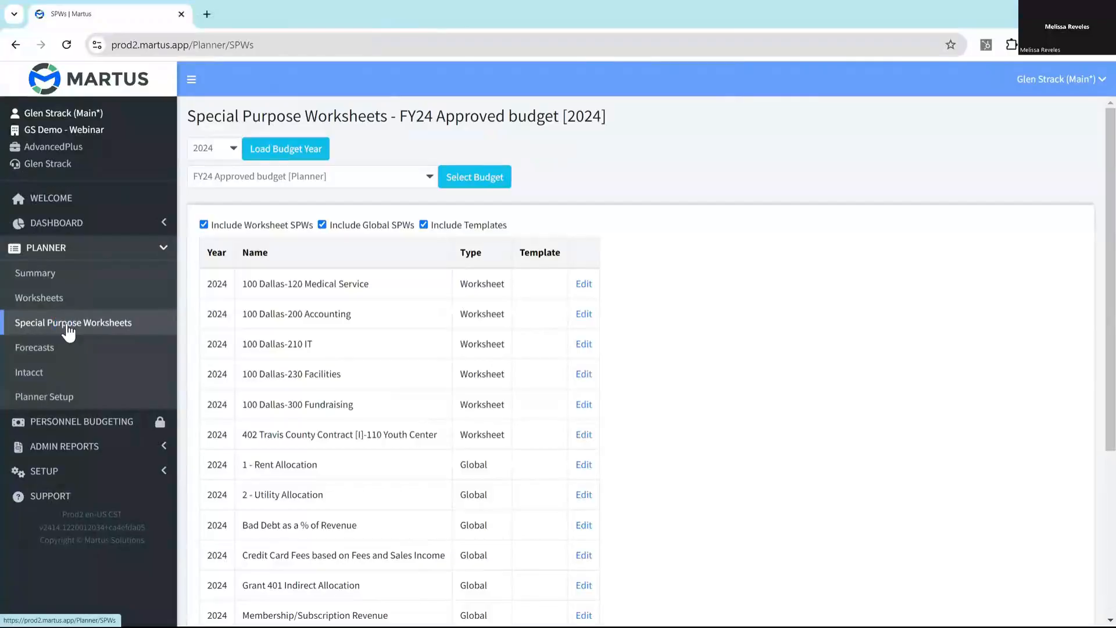
click(262, 226)
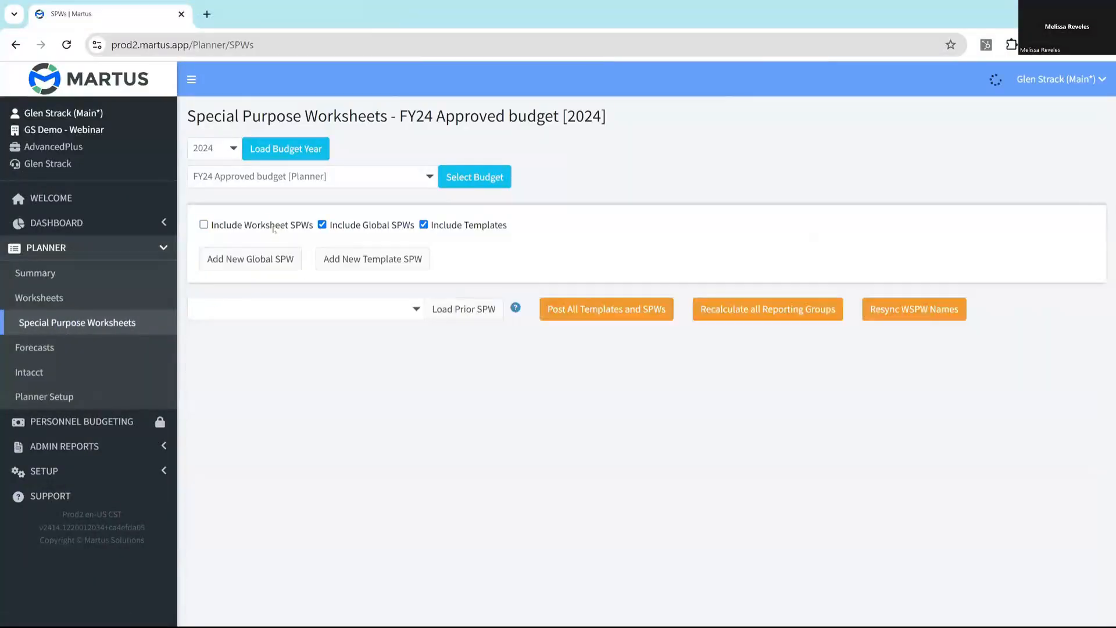
click(436, 226)
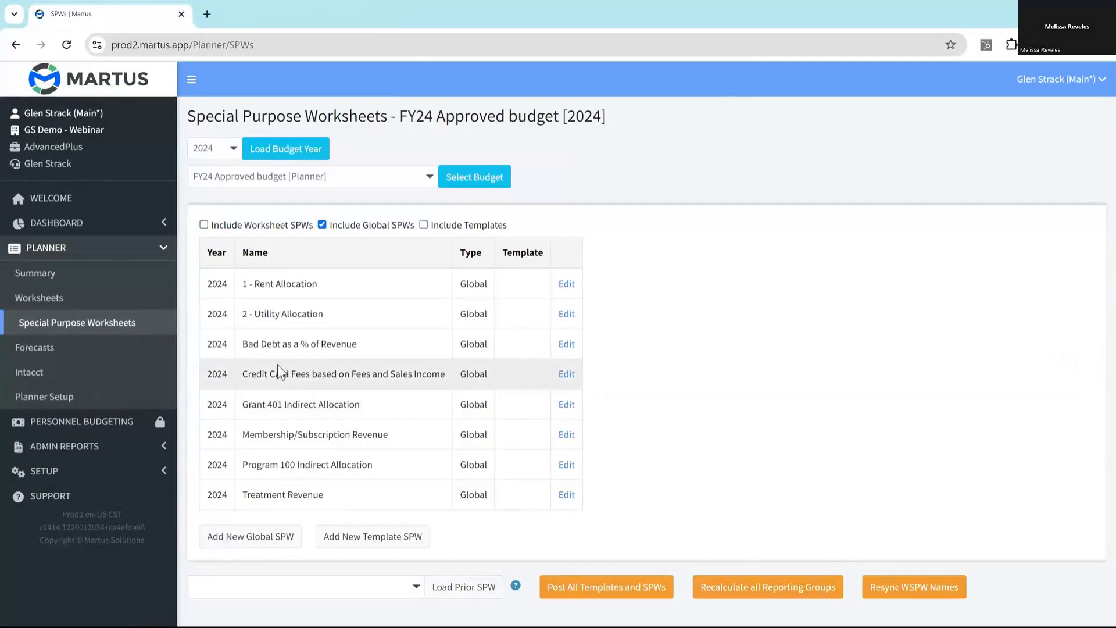
click(567, 284)
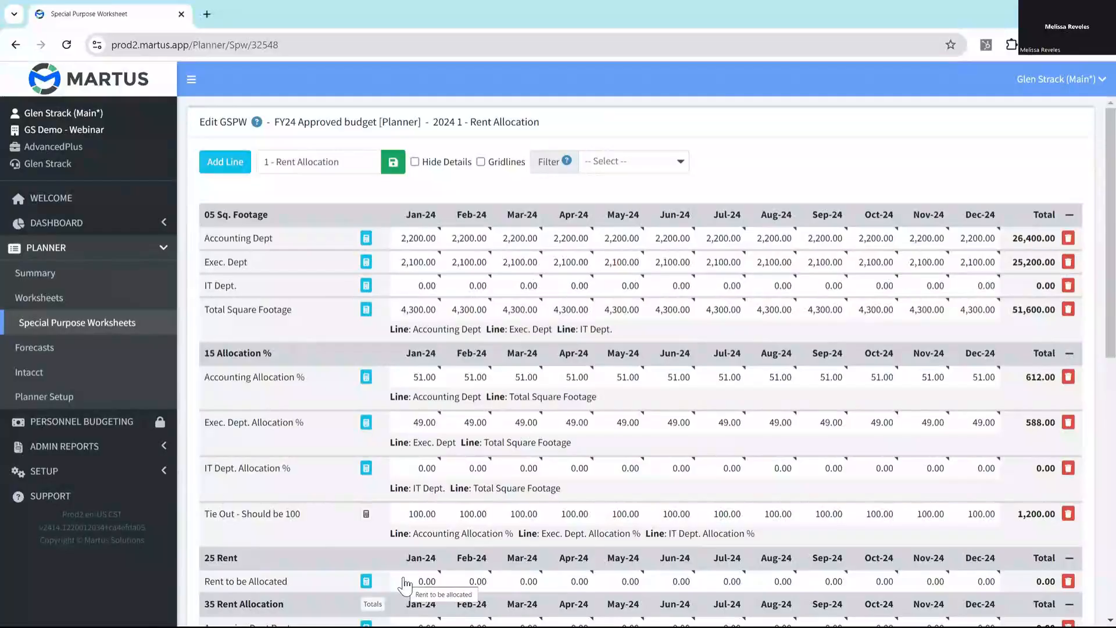
- Open the Martus support website and restrict its search to articles
click(50, 499)
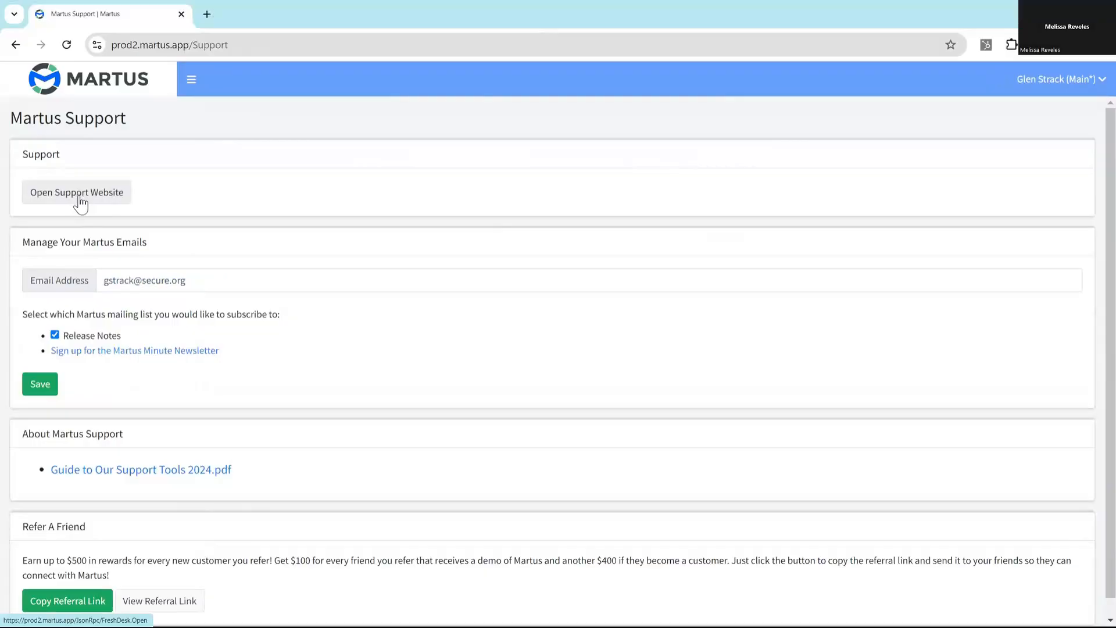
click(80, 198)
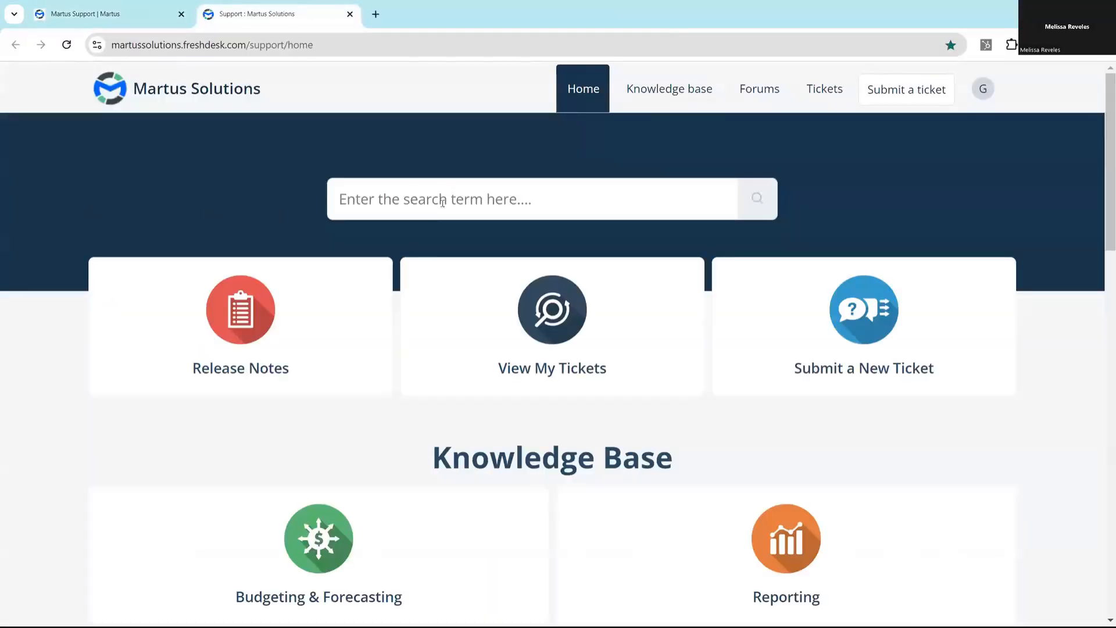
click(443, 201)
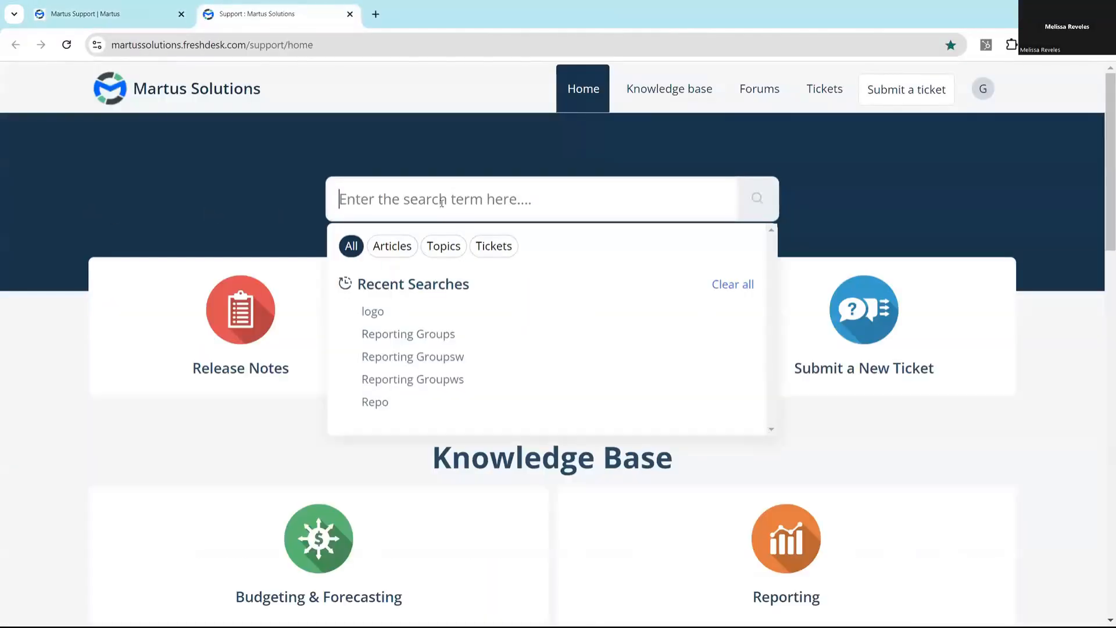
click(405, 253)
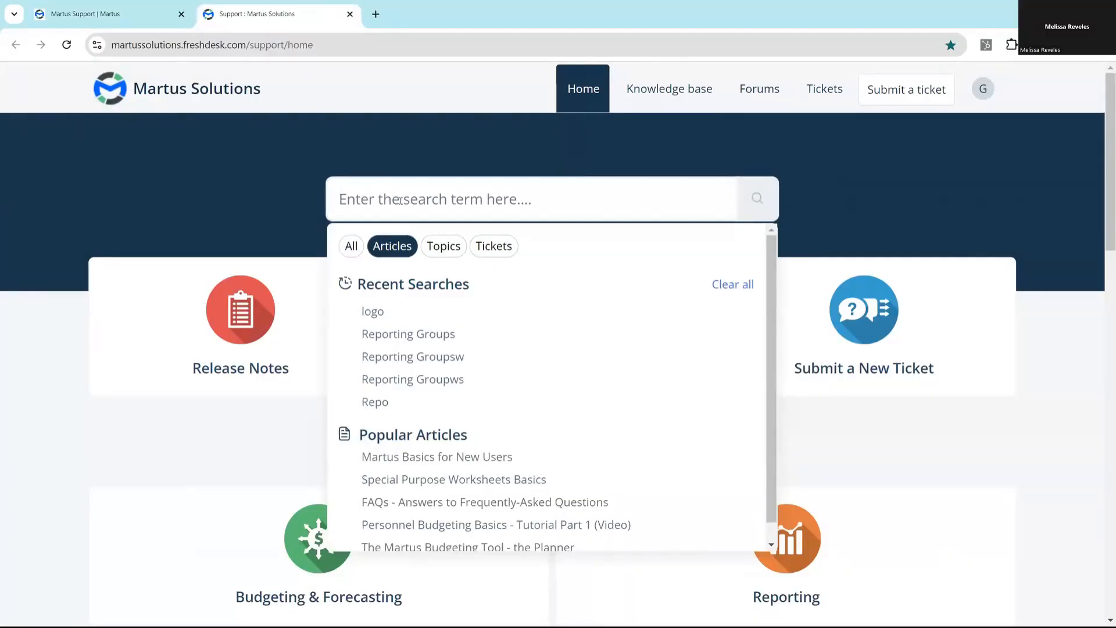
- Search the support articles for Reporting Groups and open the article on using reporting groups on SPWs
text(Repr)
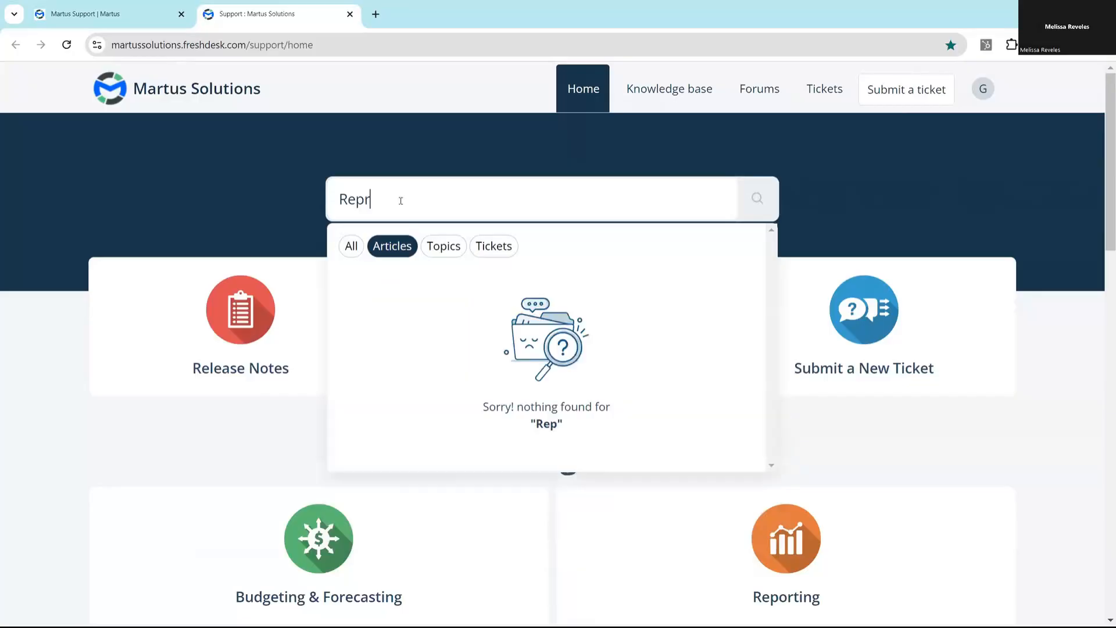
key(BackSpace)
text(orting G)
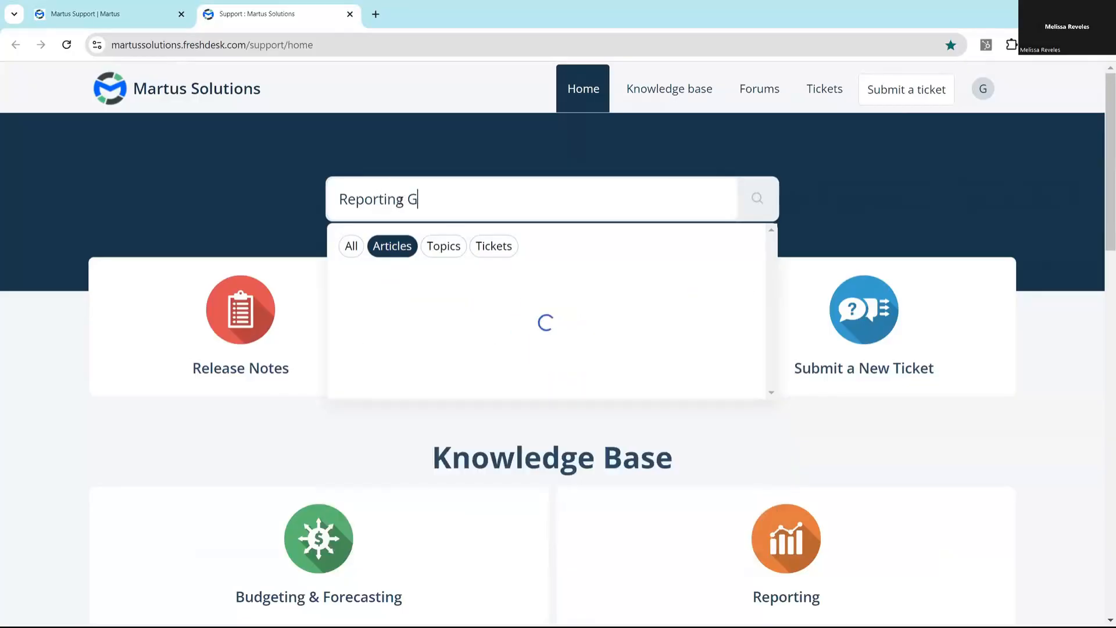
text(roups)
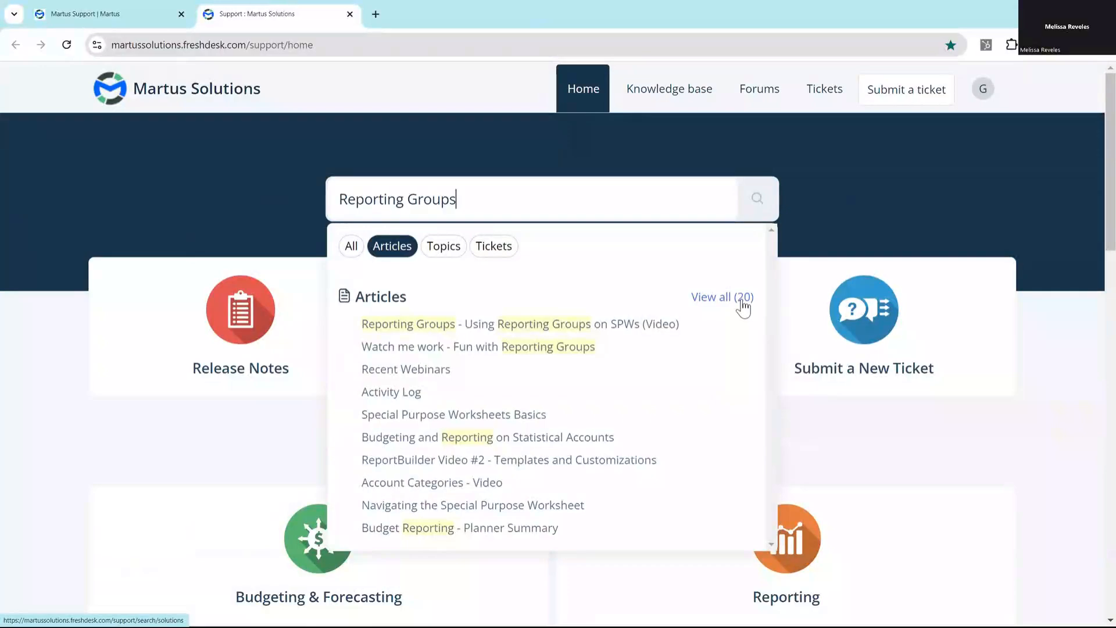
click(562, 330)
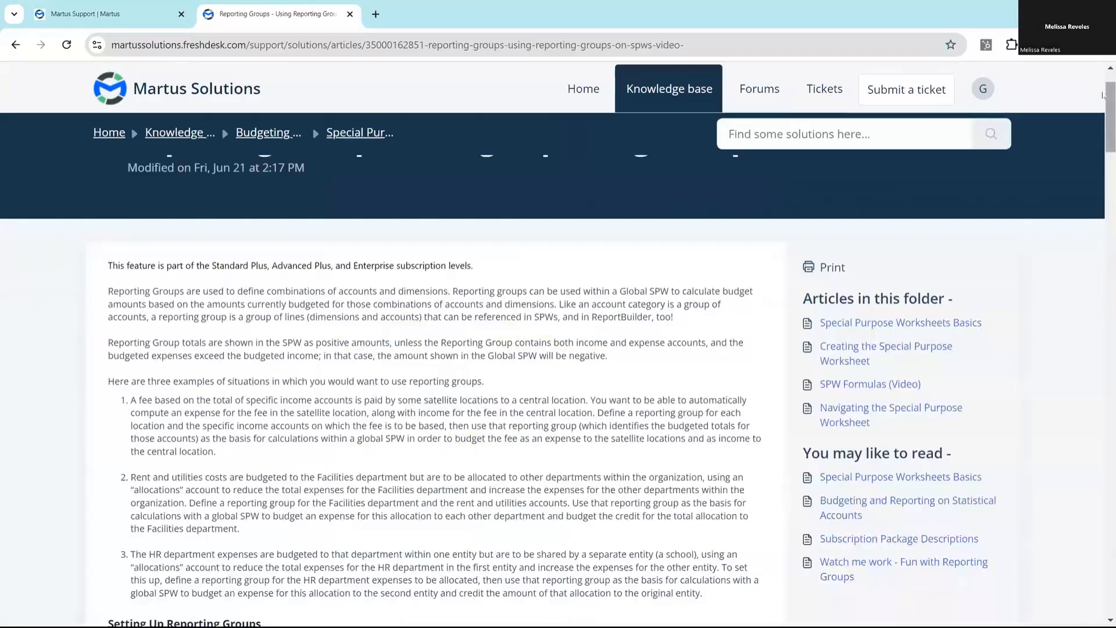
drag(1103, 107, 1062, 107)
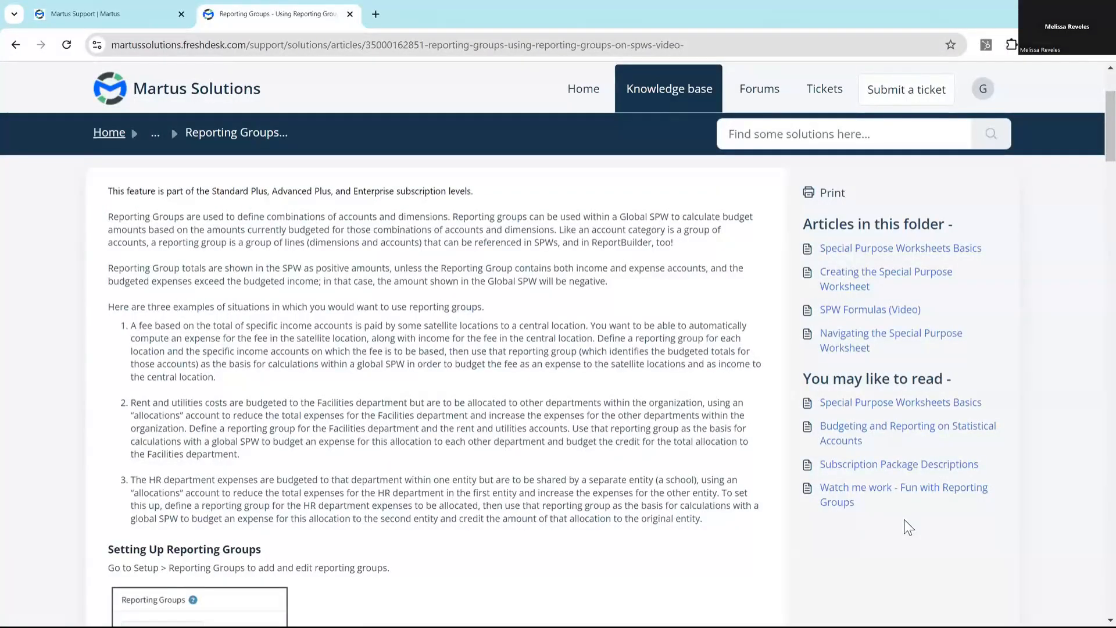
- Return to Martus, open the Rent Allocation reporting group, and show its matching 2024 lines in the FY24 Approved budget
click(110, 14)
click(192, 79)
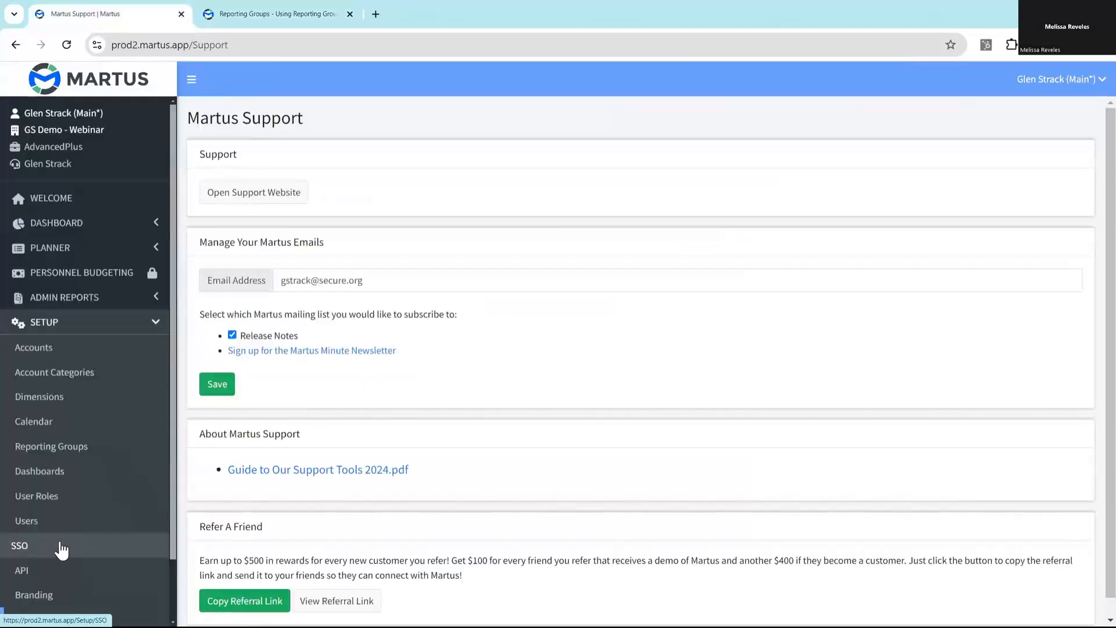
click(58, 446)
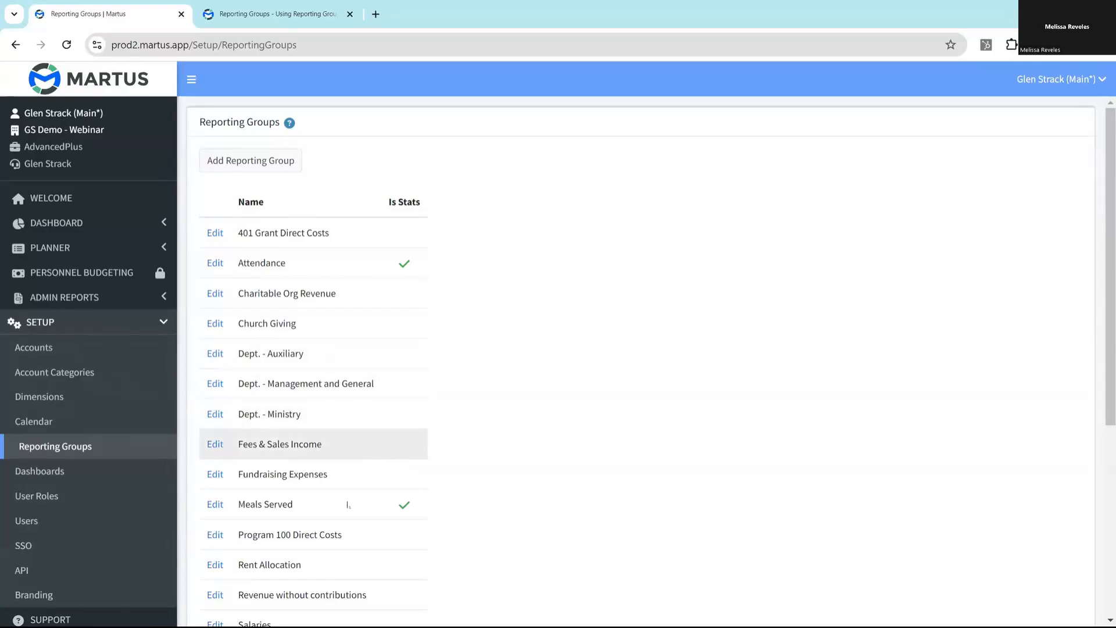
click(215, 566)
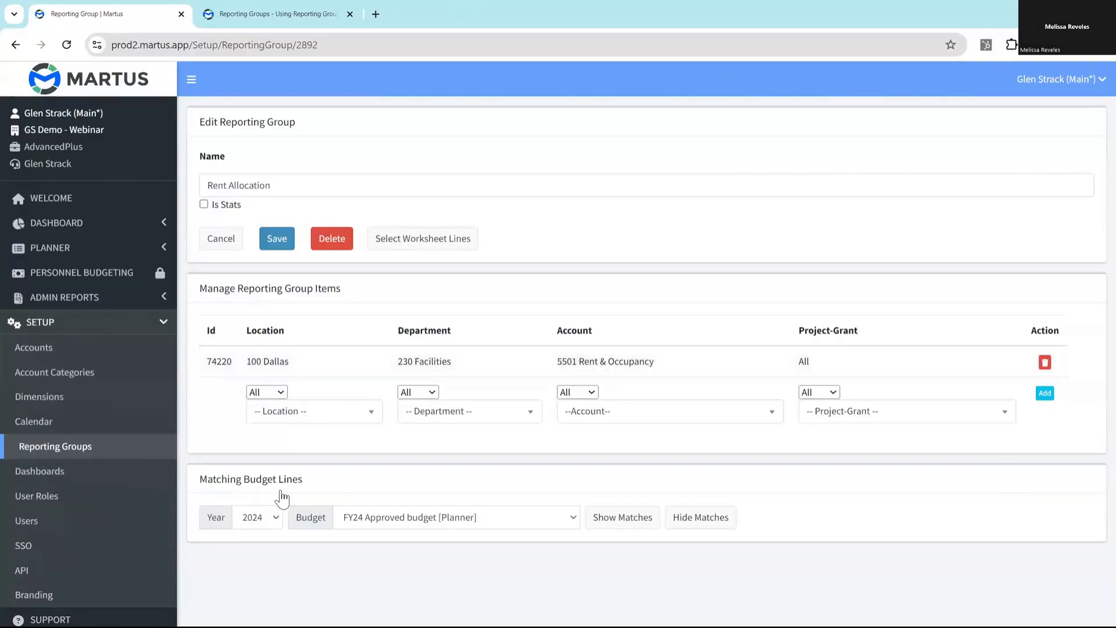
click(619, 526)
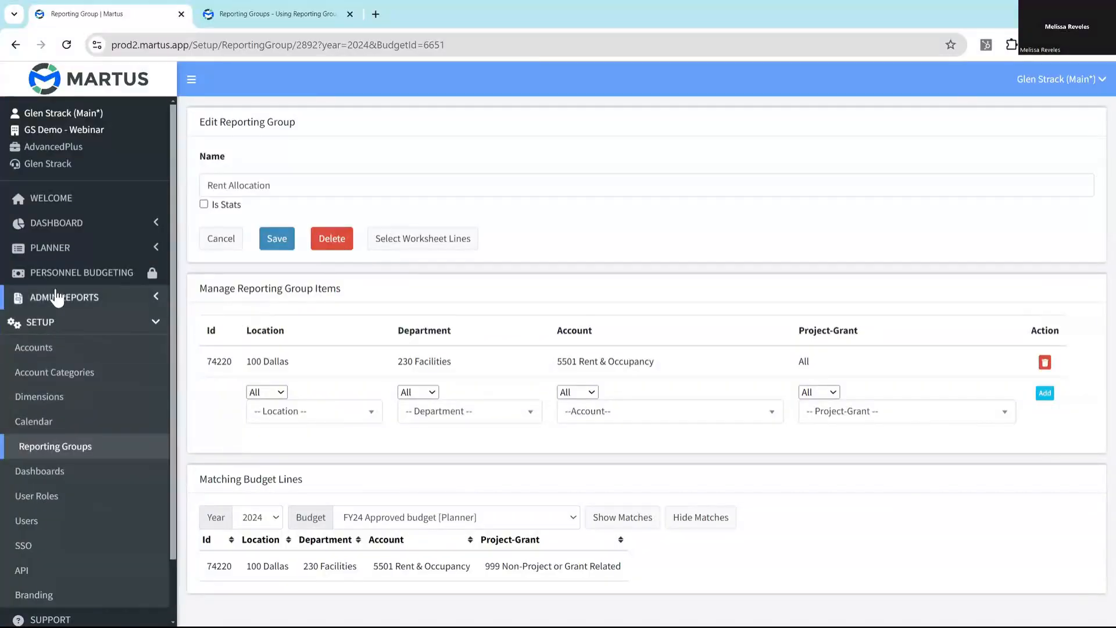
- Return to the special purpose worksheets, list only the global ones, and reopen 1 - Rent Allocation for editing
click(48, 249)
click(74, 329)
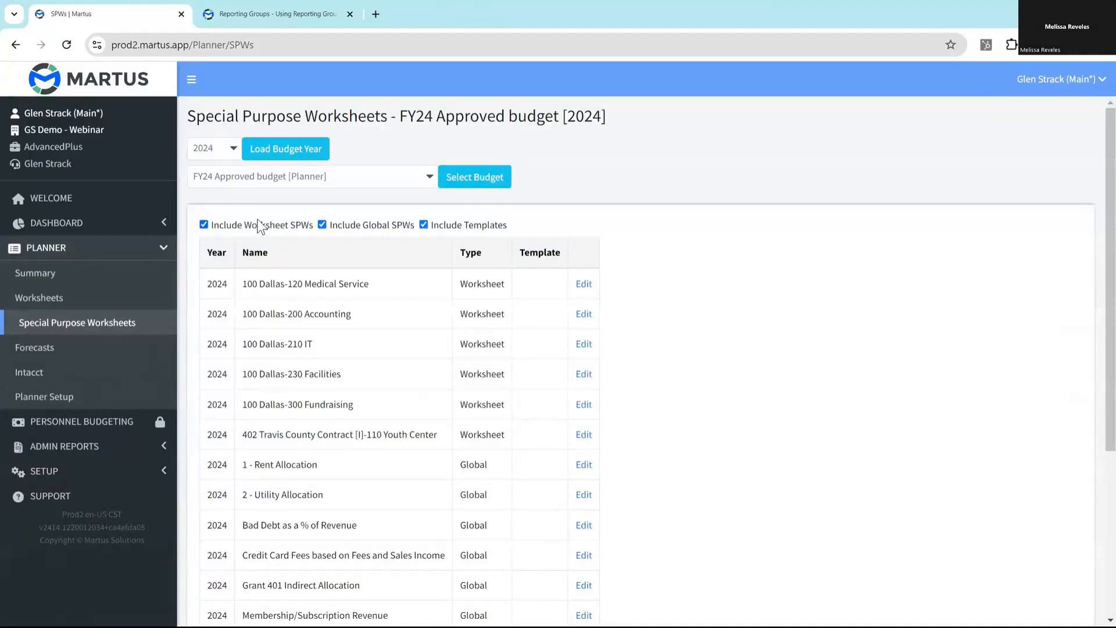
click(255, 225)
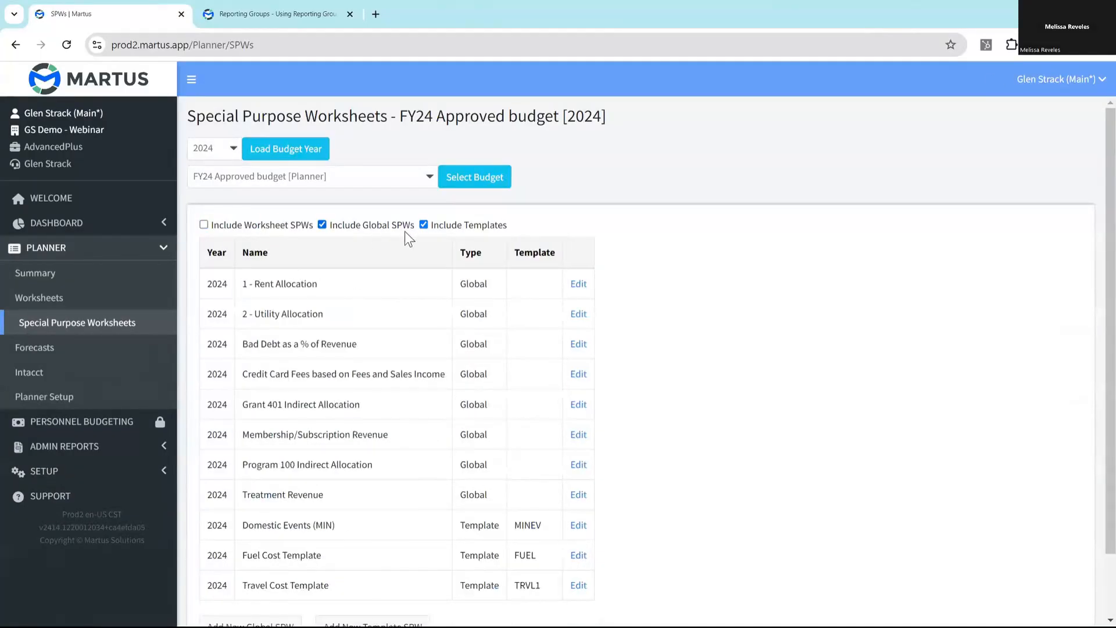
click(455, 223)
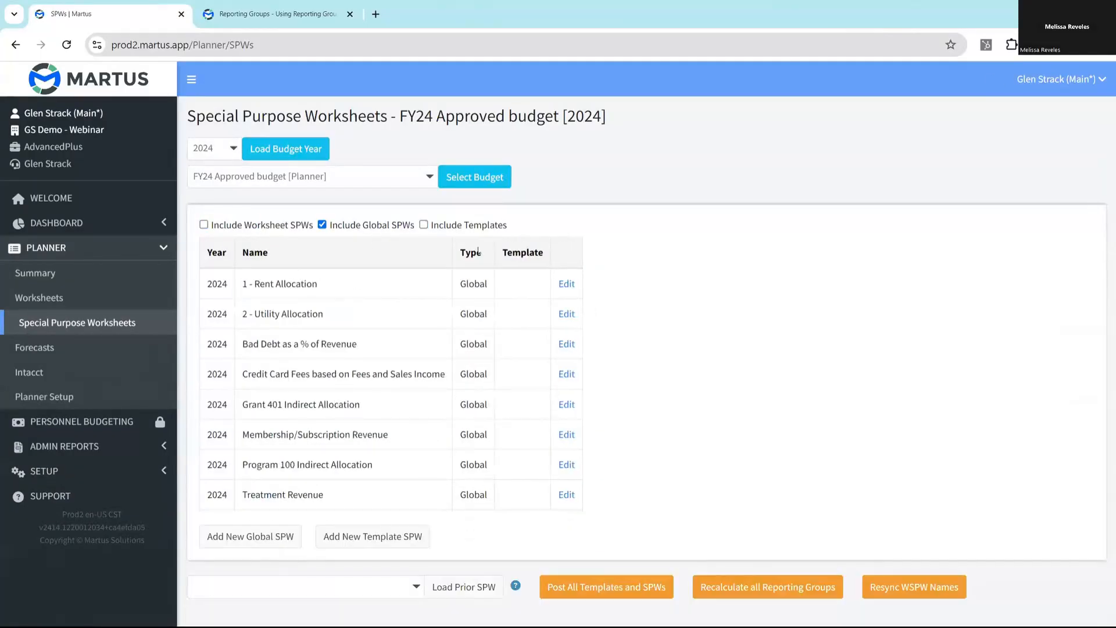
click(345, 292)
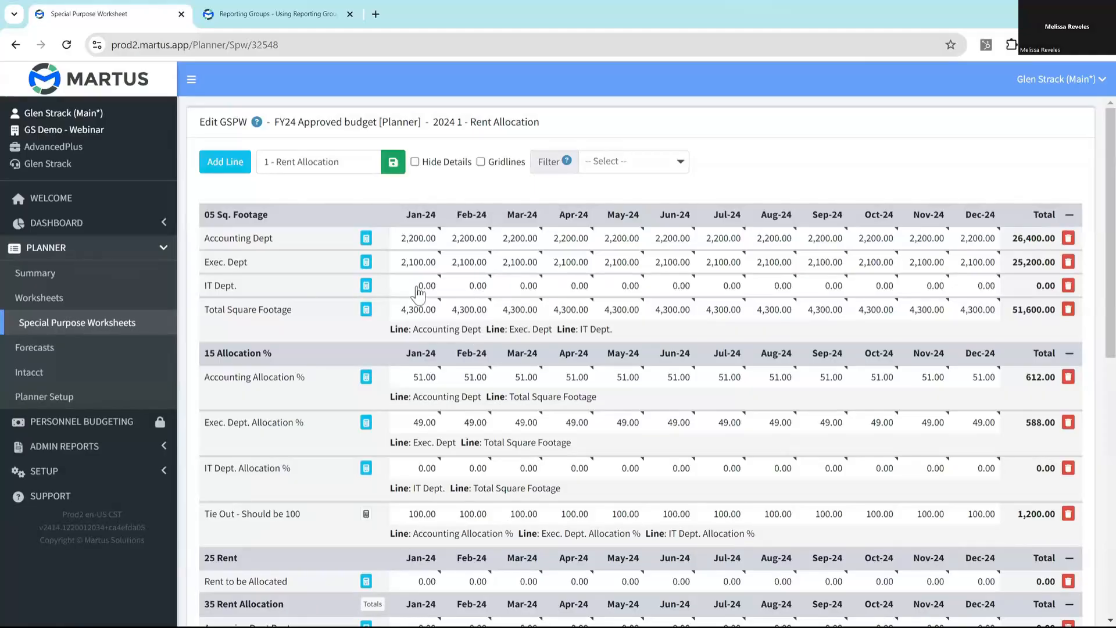
- Set the IT Dept. square footage line to 16,000 monthly from Jan-24 to Dec-24, preview it, and save
click(366, 285)
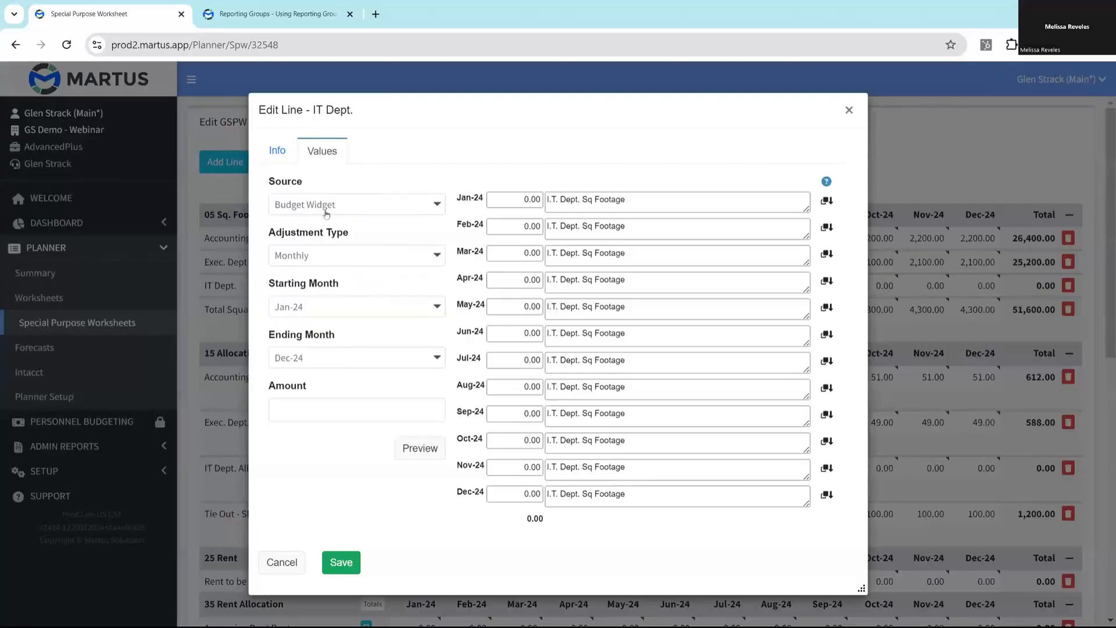
click(374, 404)
text(16,000)
click(416, 450)
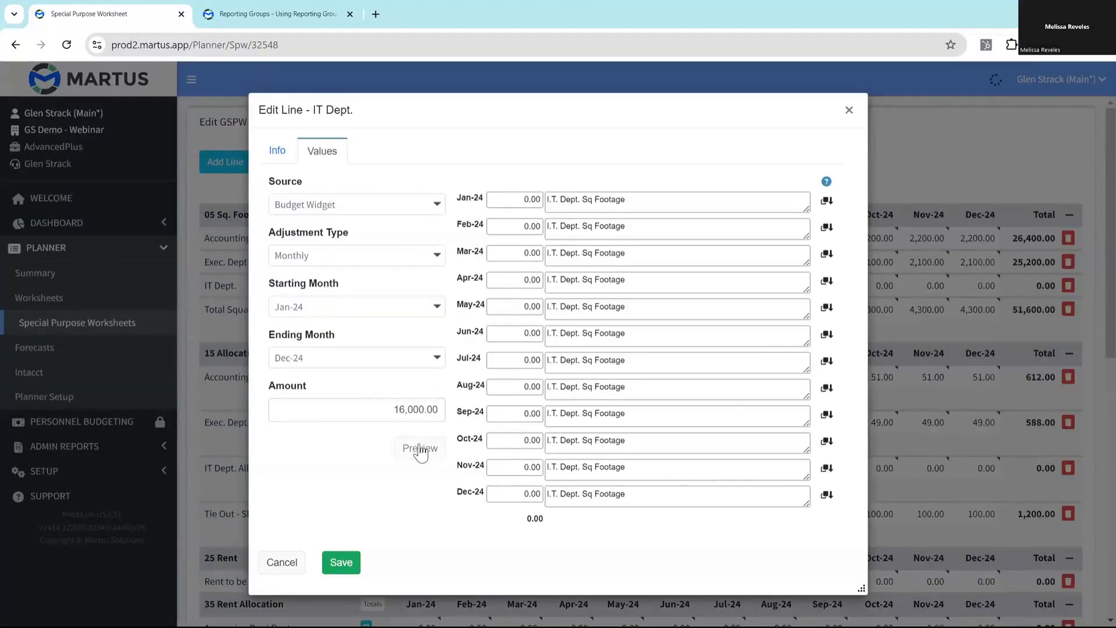
click(359, 561)
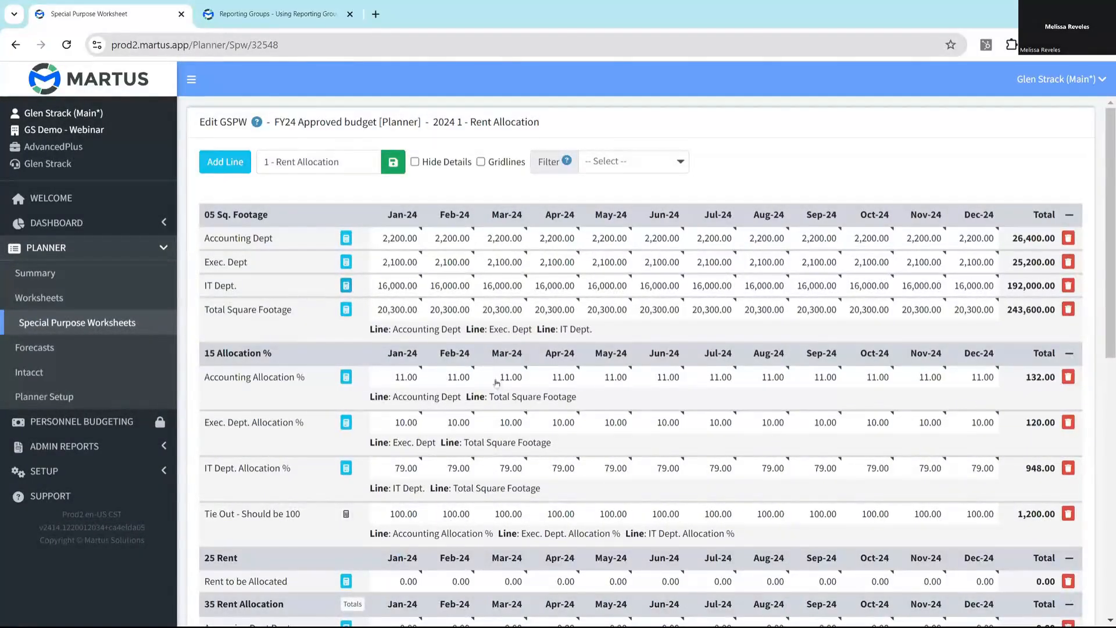
- Try the IT Dept. Allocation % formula without the round function and the *100 factor, preview it, and cancel the edit
scroll(497, 389, down, 3)
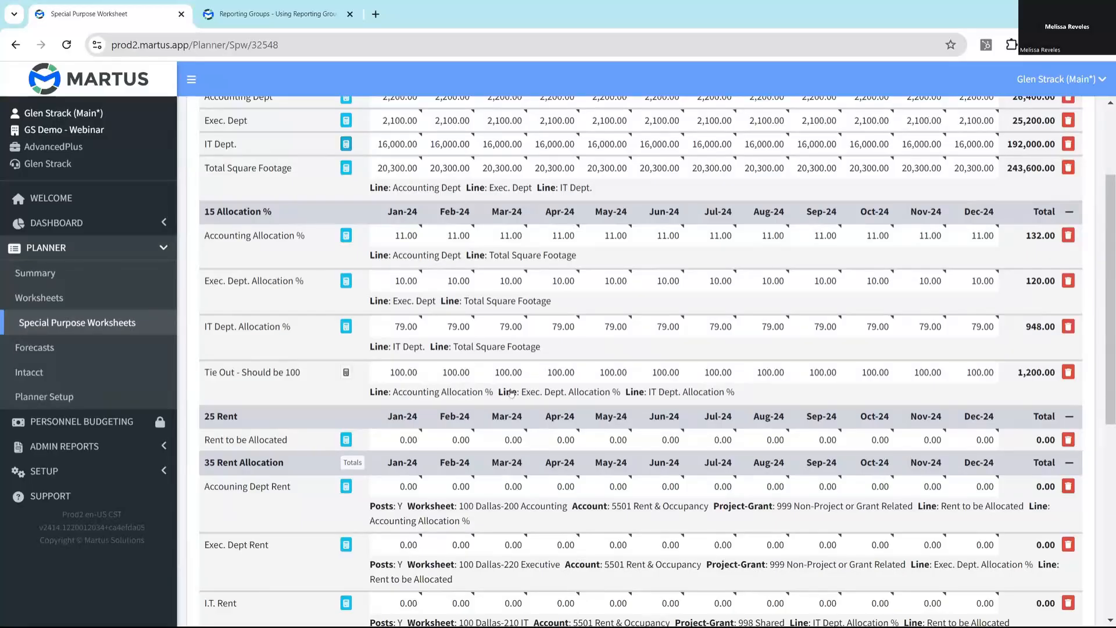
click(345, 328)
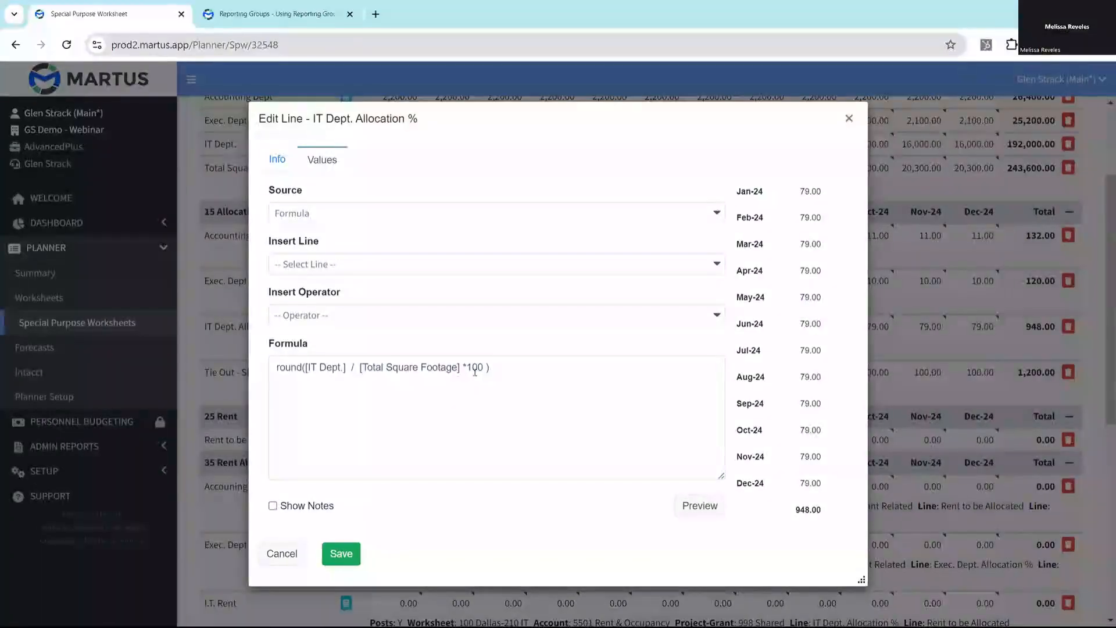
drag(463, 366, 488, 368)
key(BackSpace)
double_click(286, 367)
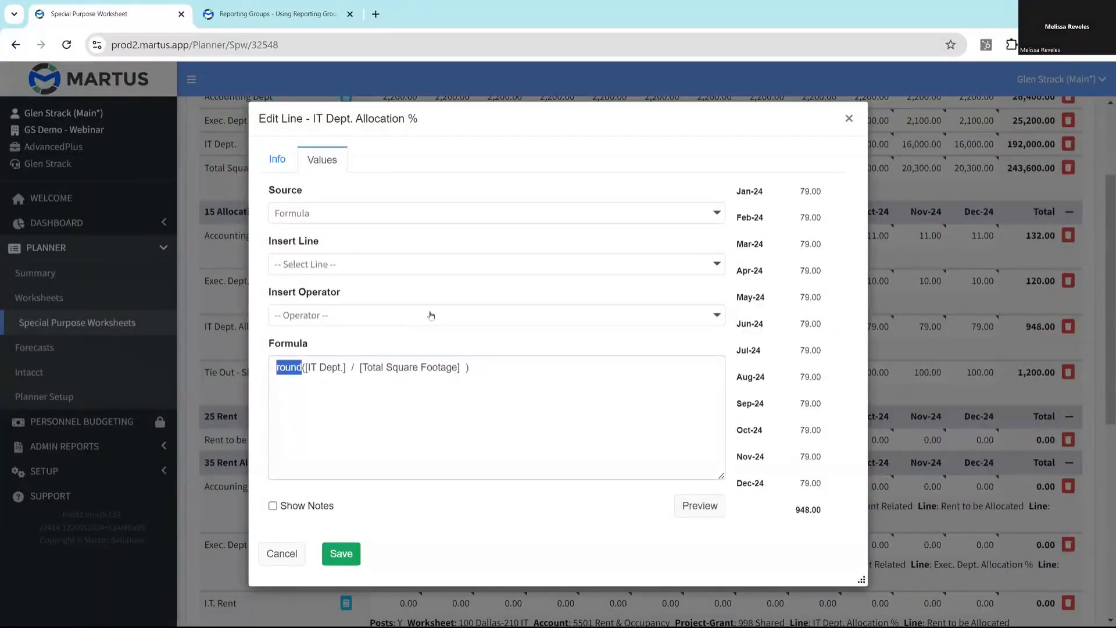
key(BackSpace)
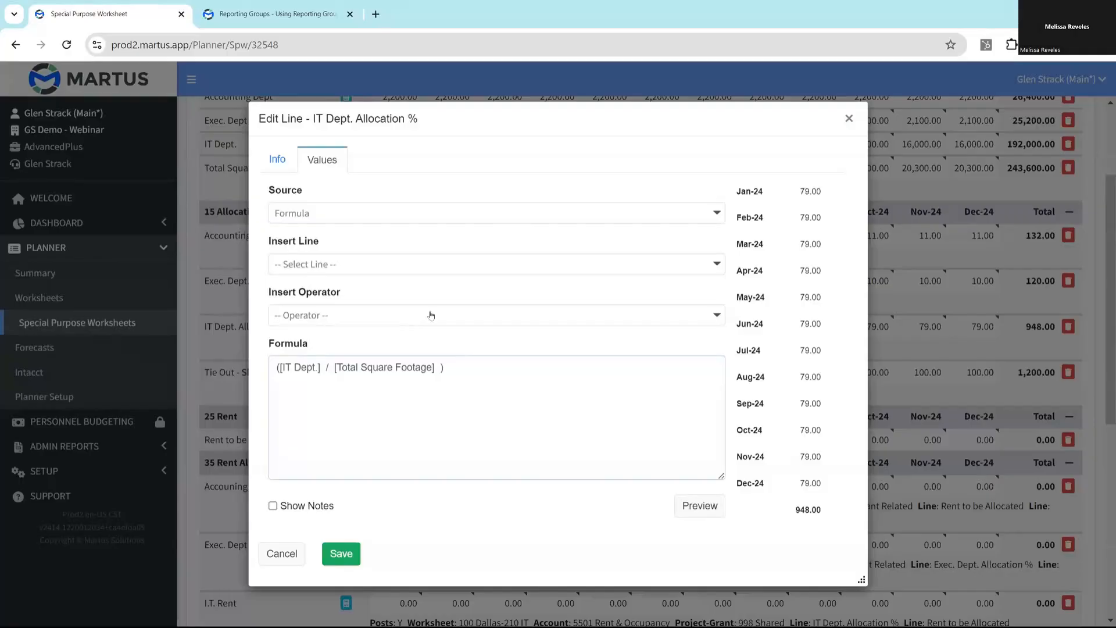
click(680, 503)
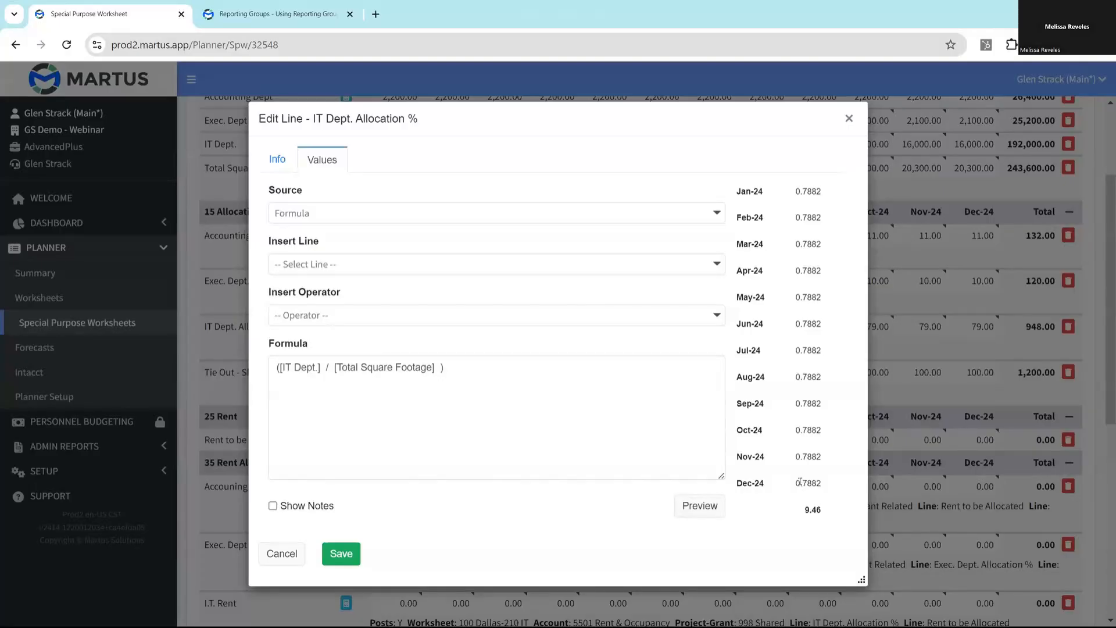
click(277, 554)
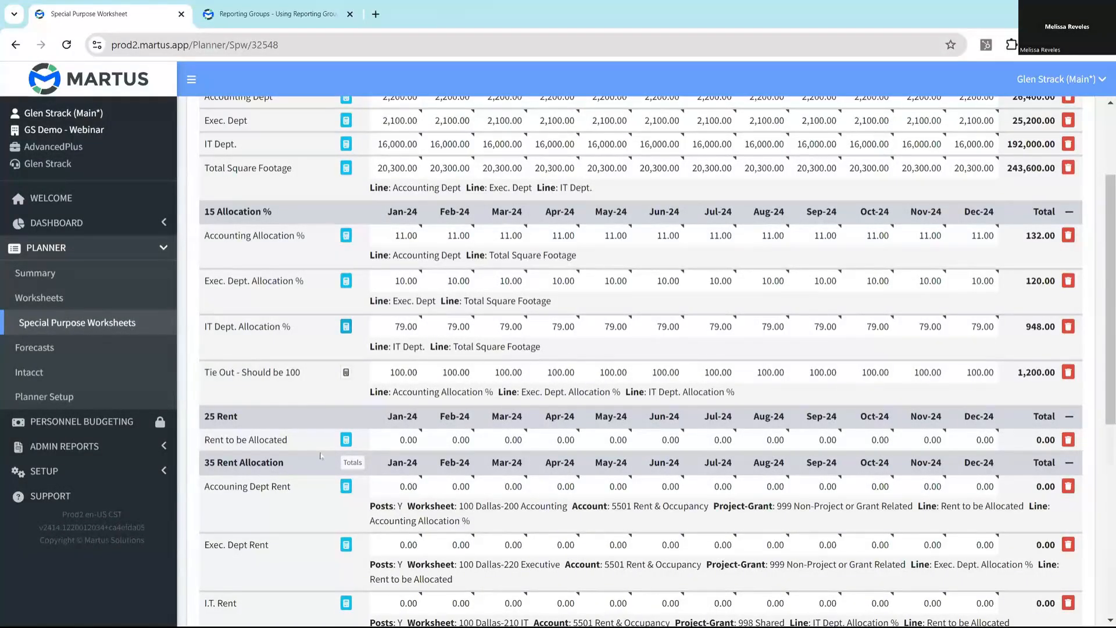
- Source the Rent to be Allocated line from the Rent Allocation reporting group, preview the monthly values, and save the line
scroll(319, 457, down, 2)
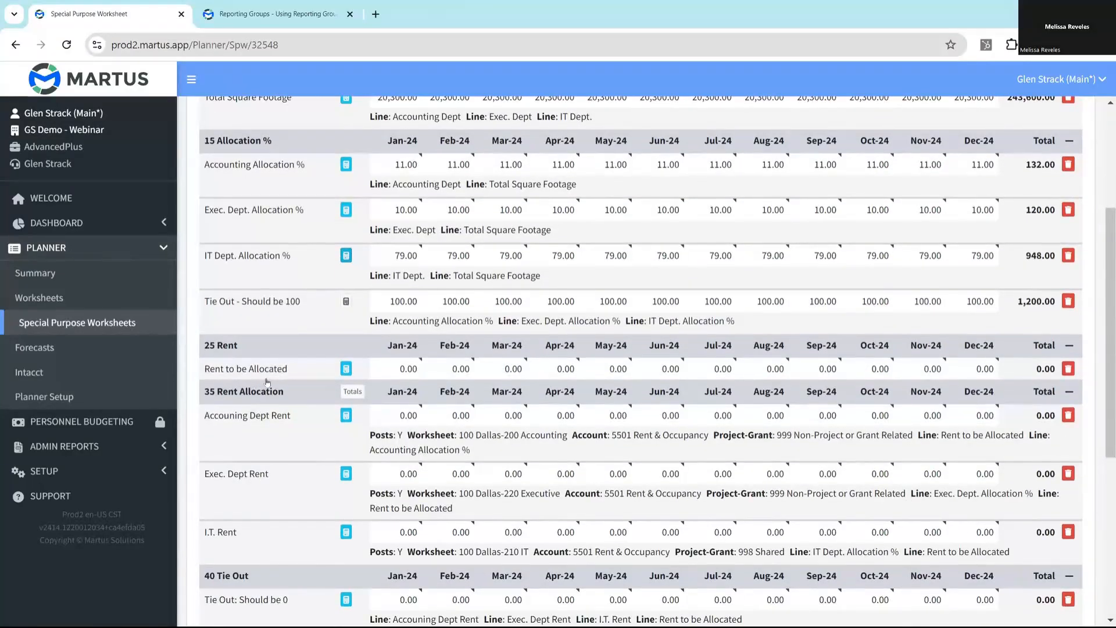
click(346, 369)
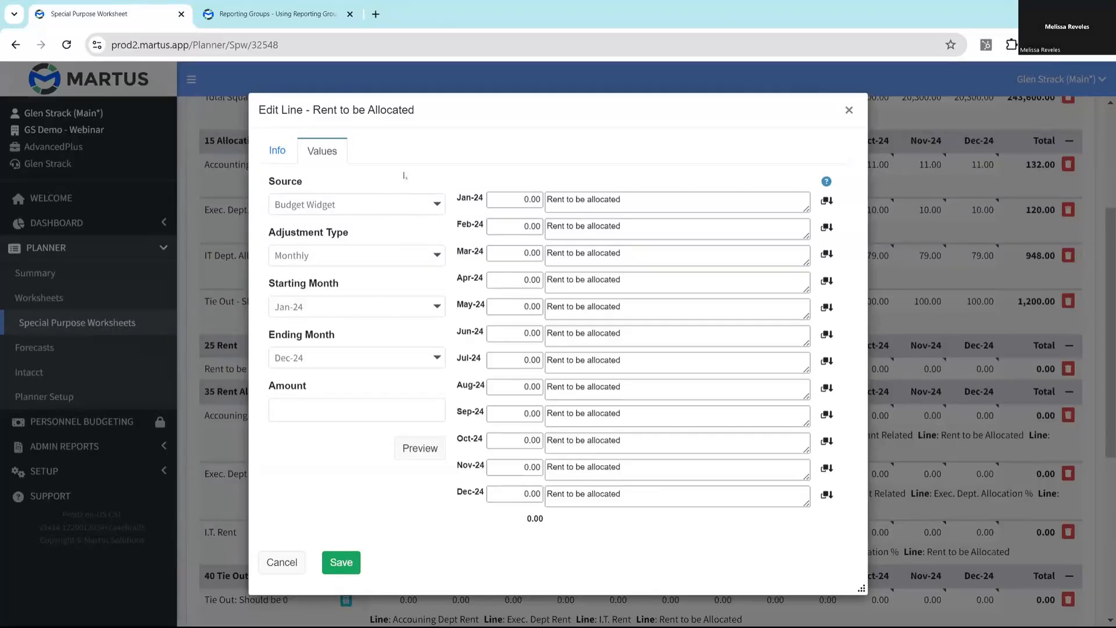
click(405, 204)
click(363, 278)
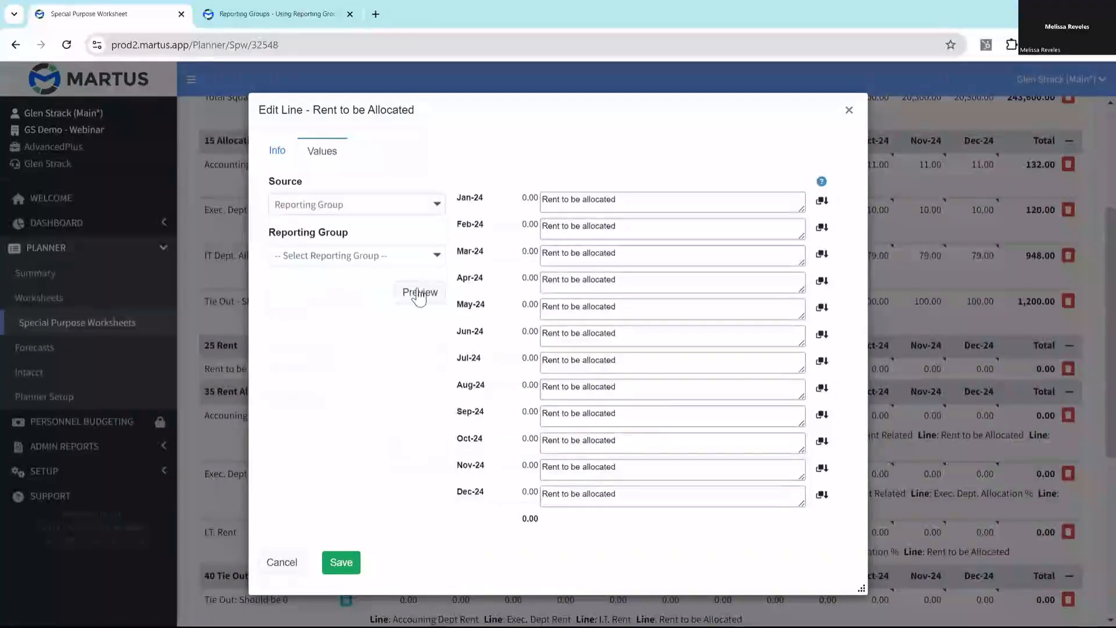
click(379, 255)
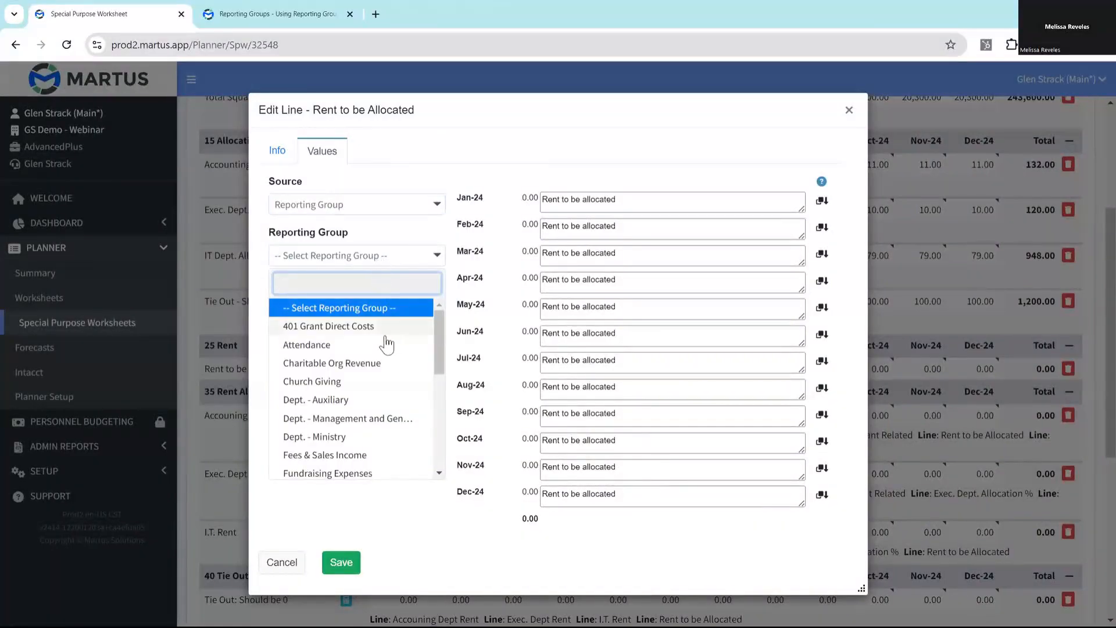
text(ren)
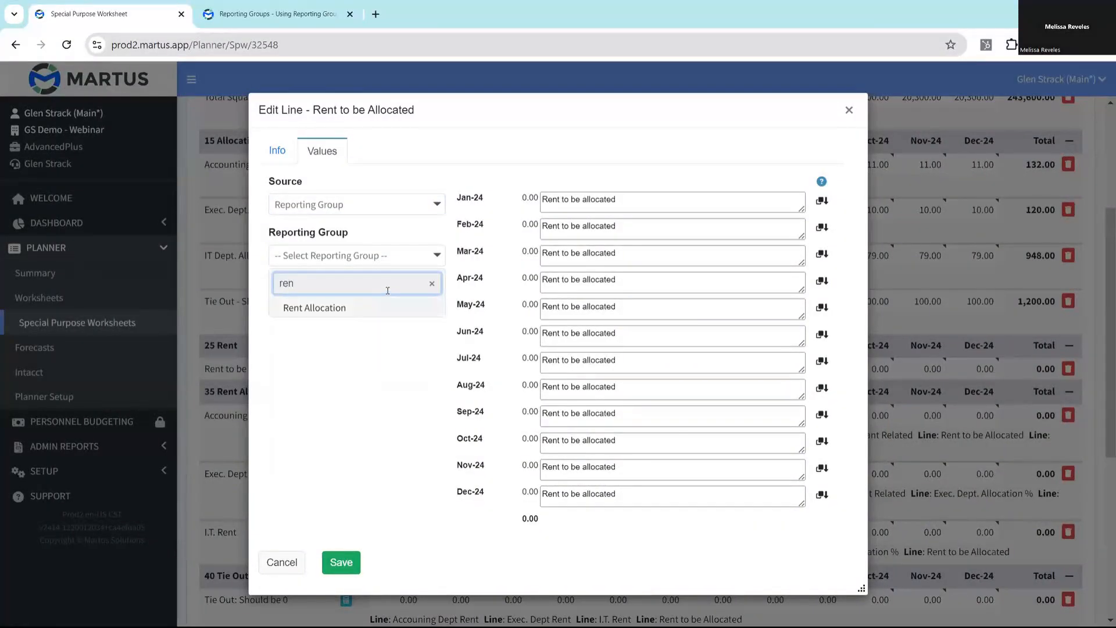
click(355, 309)
click(417, 292)
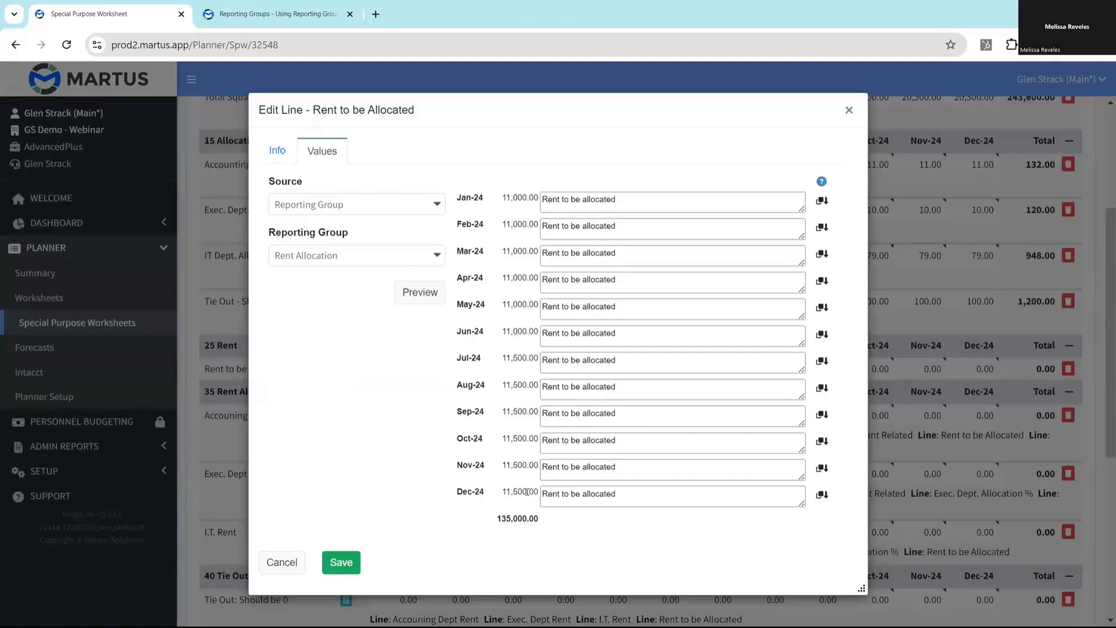
click(341, 562)
- Trace the I.T. Rent total to the lines feeding its formula, and clear the filter to show the whole worksheet again
scroll(341, 349, down, 3)
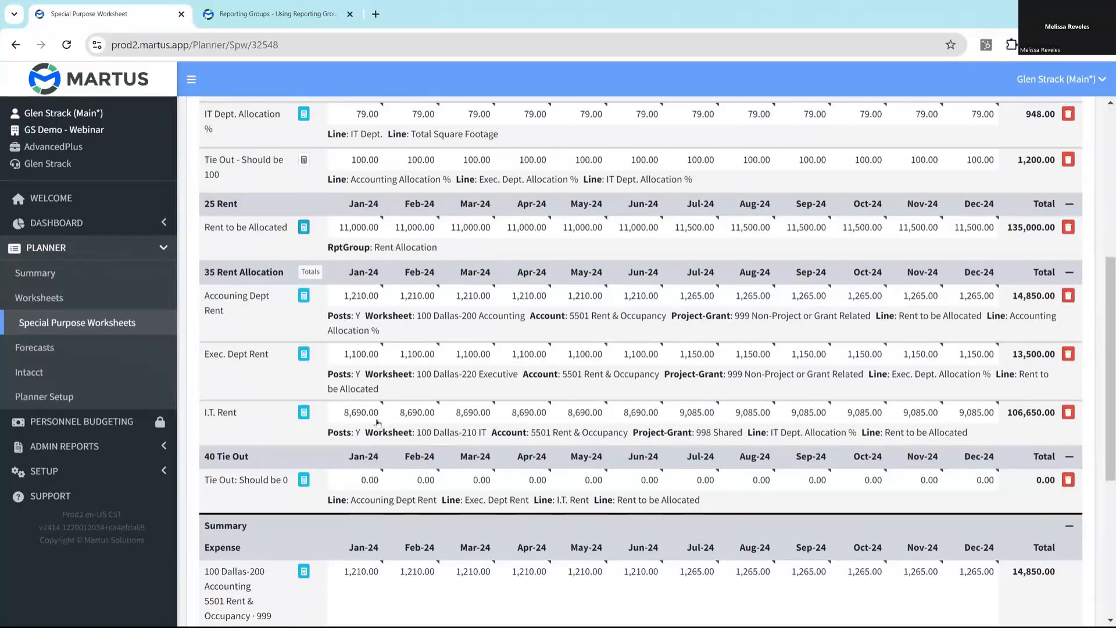
scroll(445, 420, down, 5)
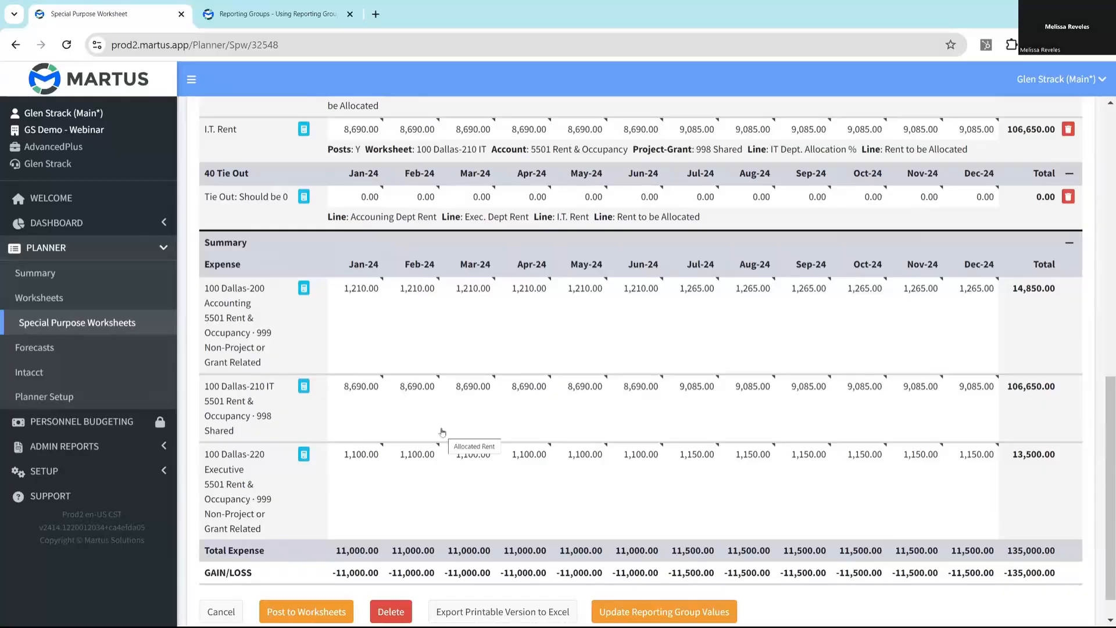
scroll(430, 424, up, 5)
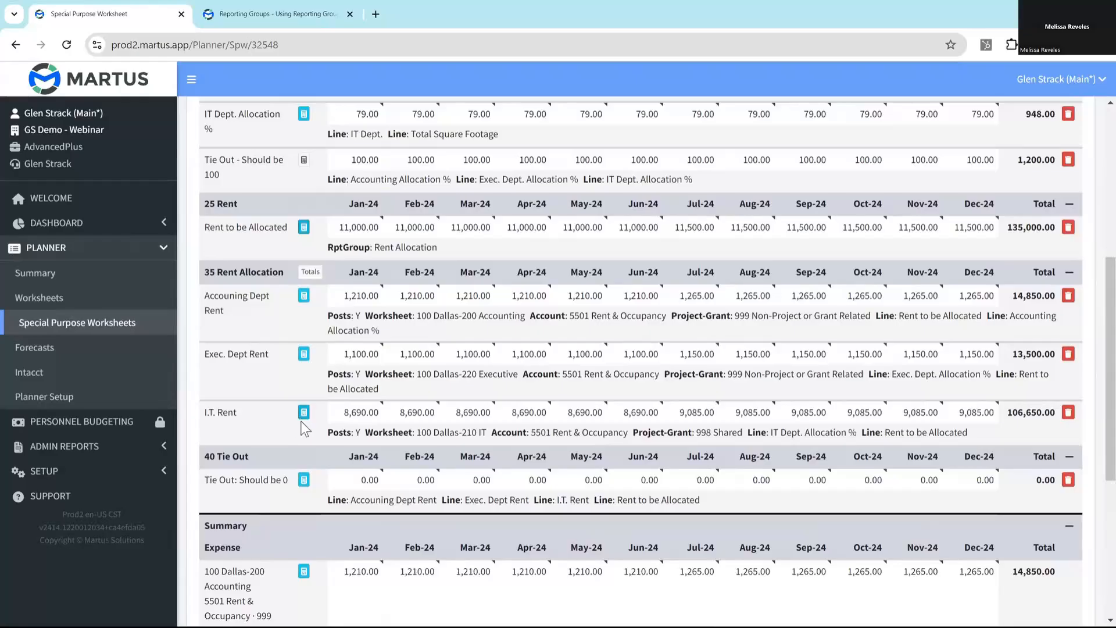
click(1025, 415)
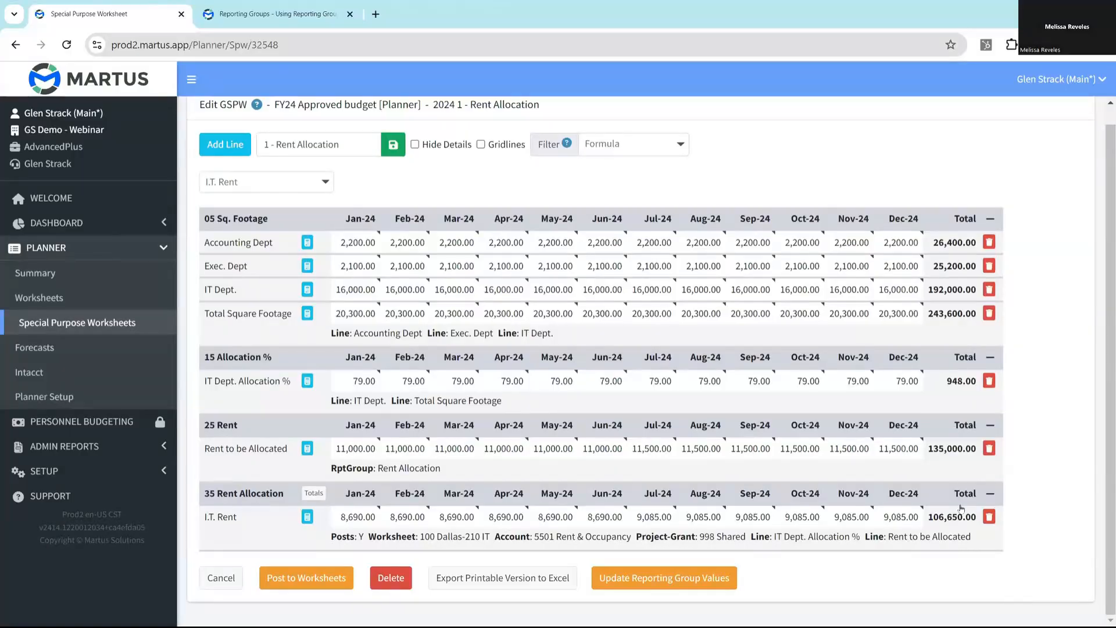
click(653, 146)
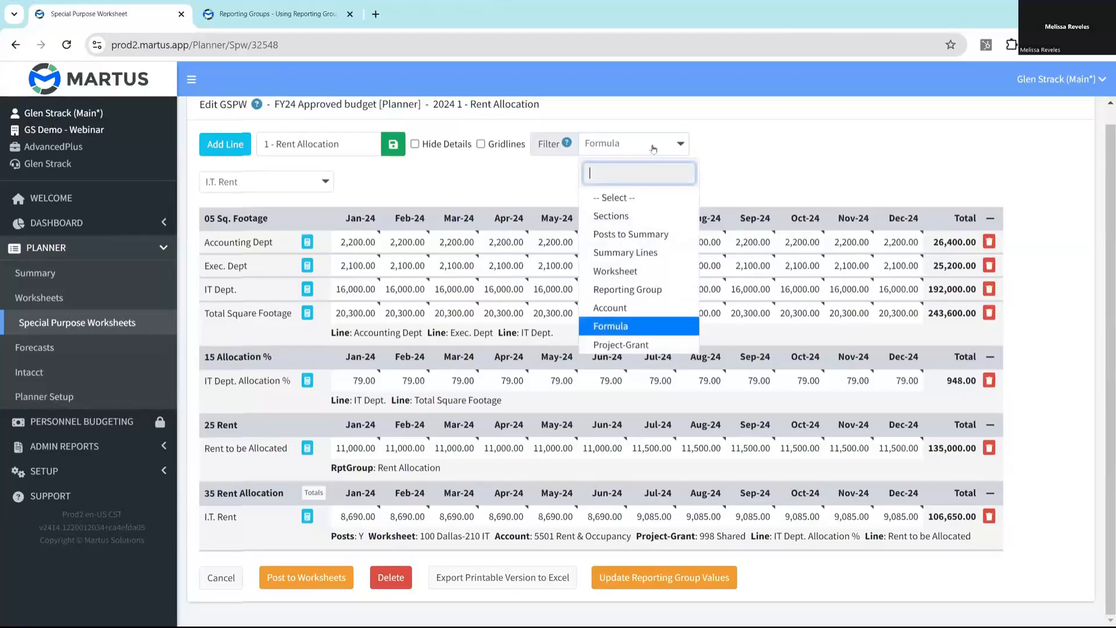
click(616, 197)
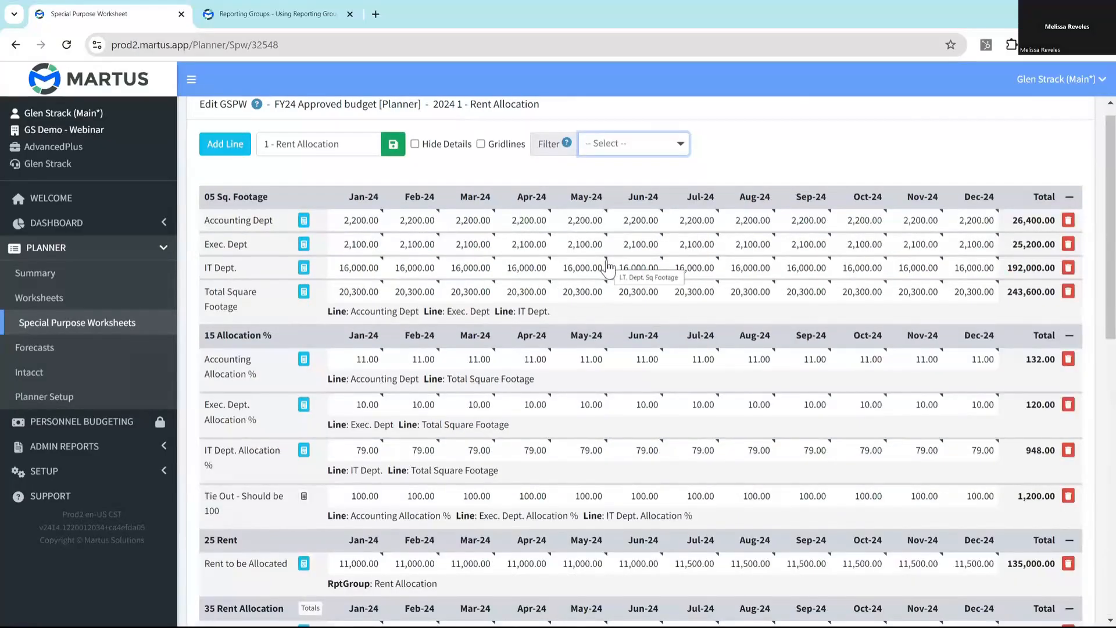
- Review the rent allocation, tie-out and summary lines, and update the worksheet's reporting group values, confirming the update
scroll(549, 322, down, 5)
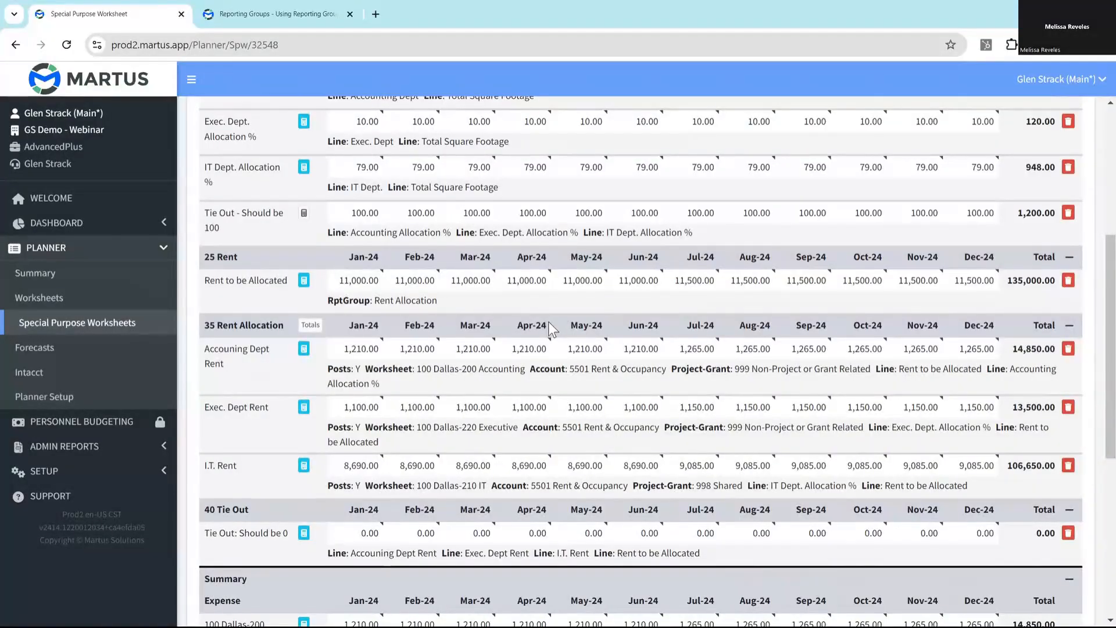
scroll(534, 293, up, 2)
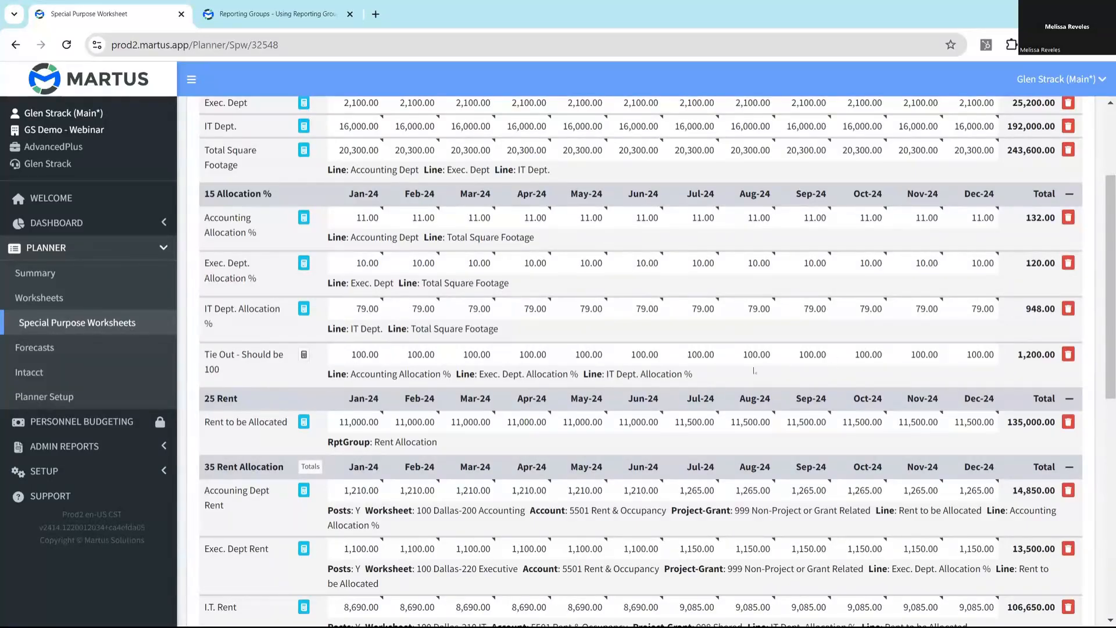
scroll(668, 371, down, 6)
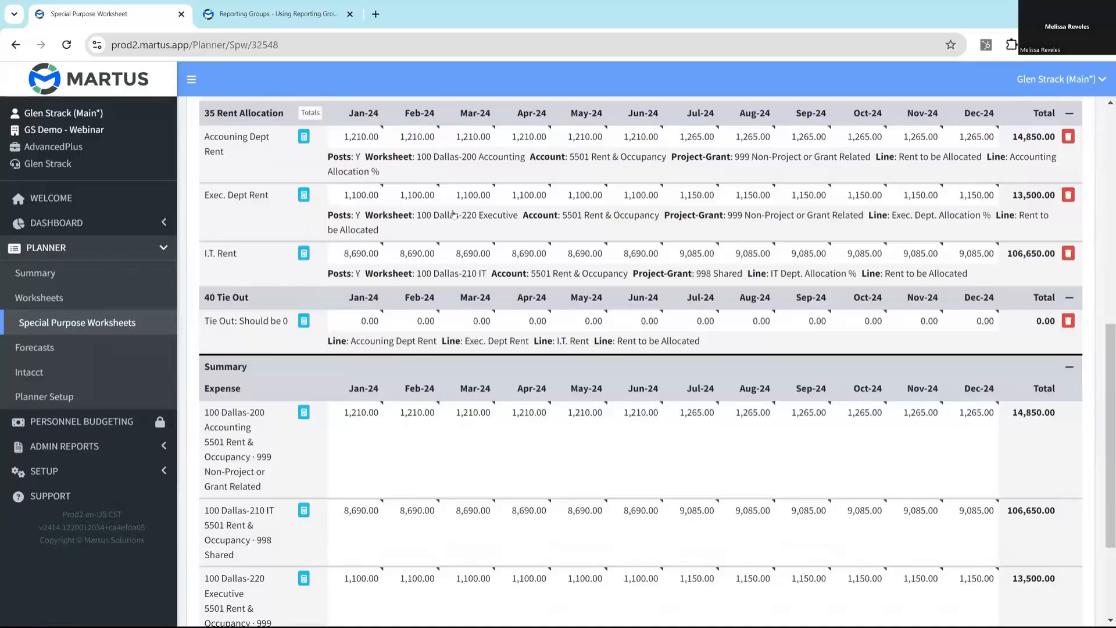
scroll(453, 213, up, 2)
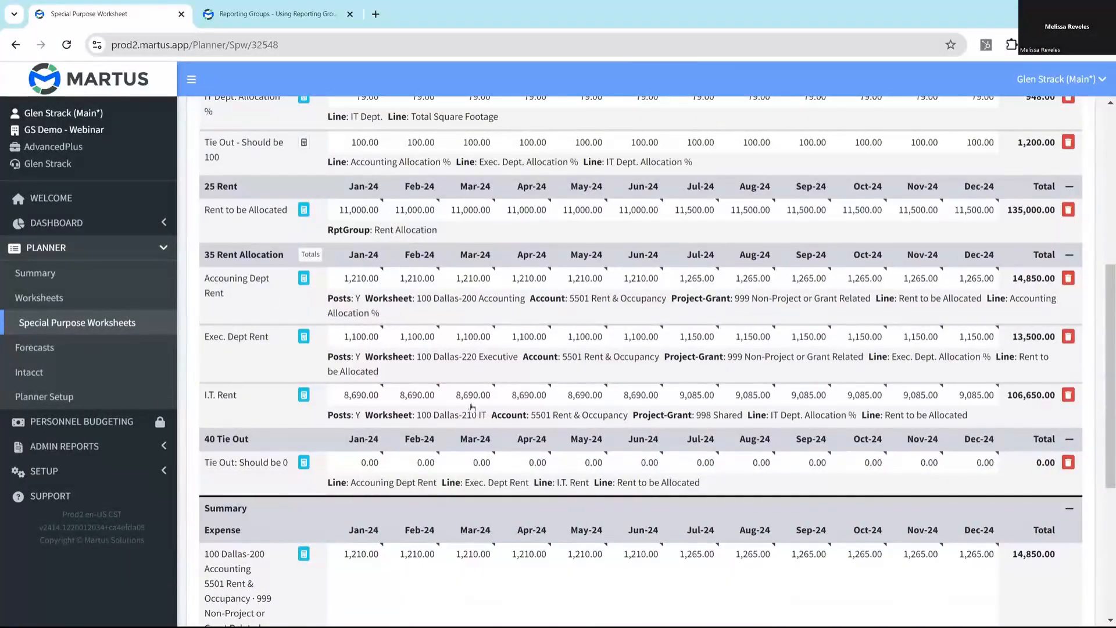
mouse_move(717, 470)
scroll(662, 498, down, 5)
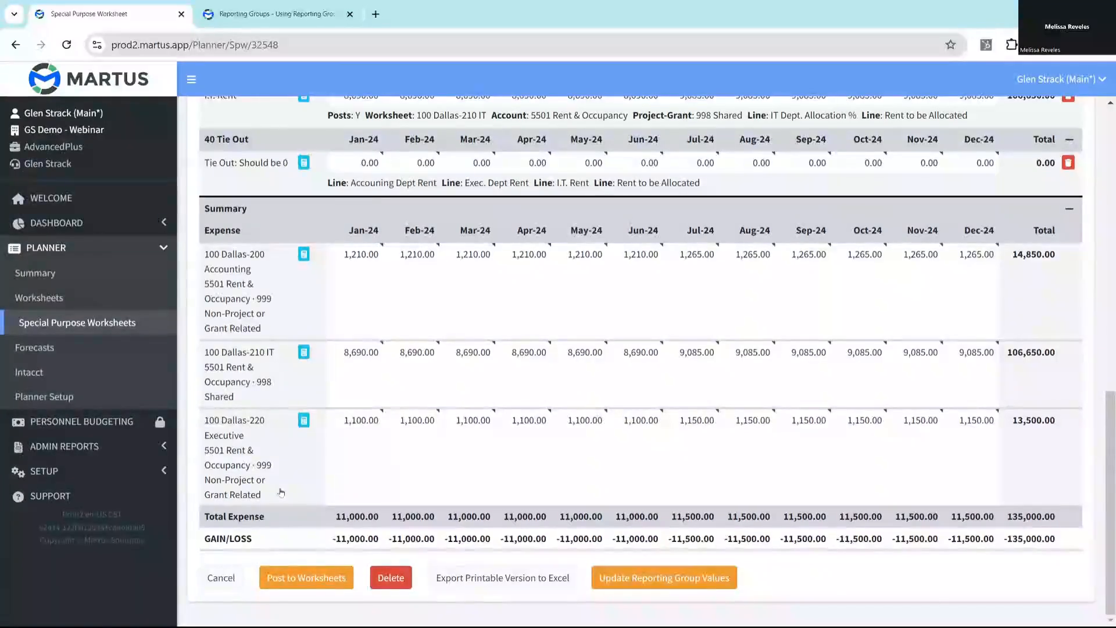
click(642, 578)
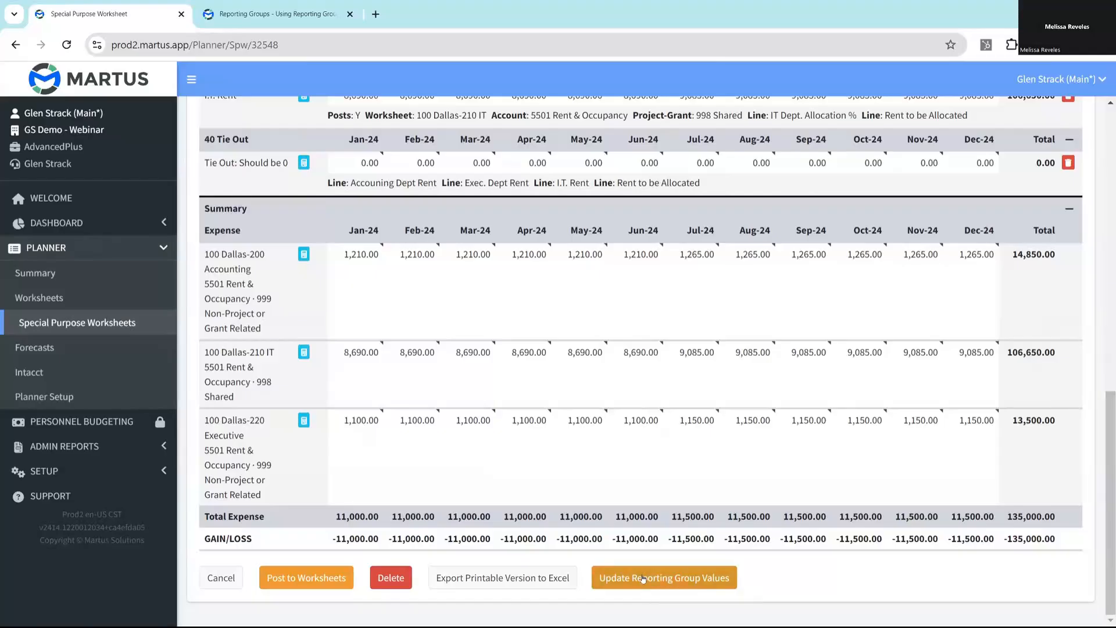
click(626, 127)
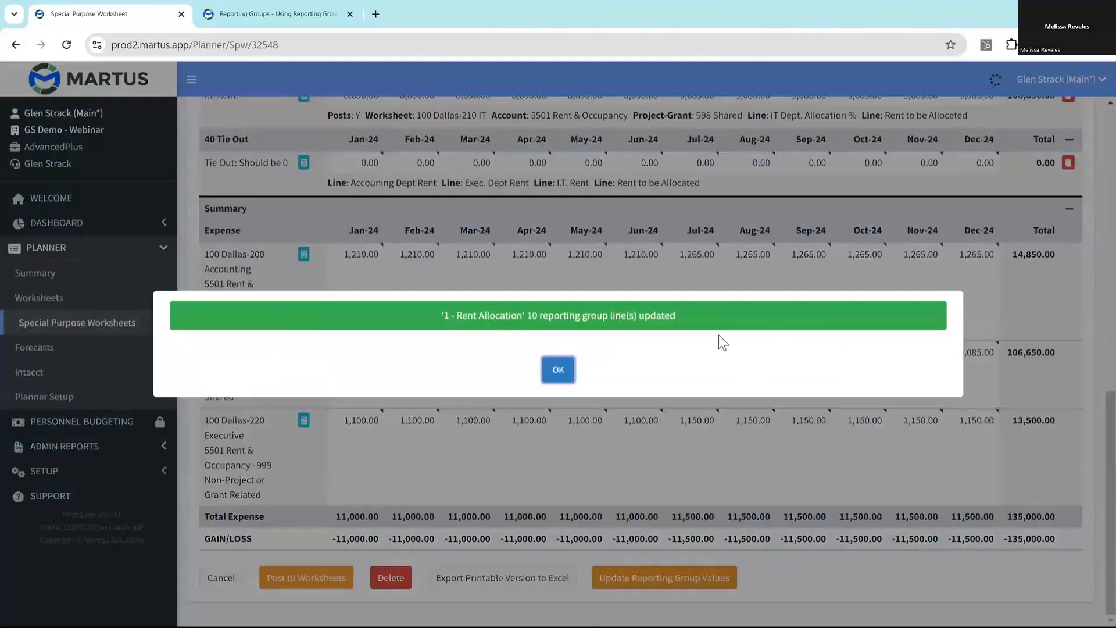
click(558, 370)
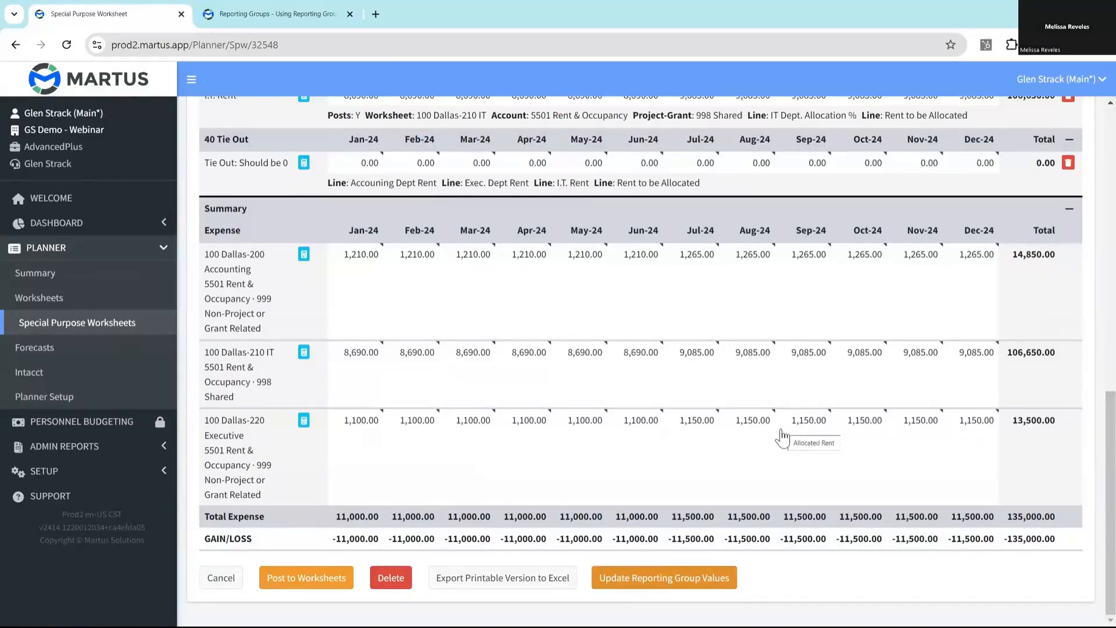
- Return to the special purpose worksheets, list only the templates, and open the Travel Cost Template for editing
click(95, 333)
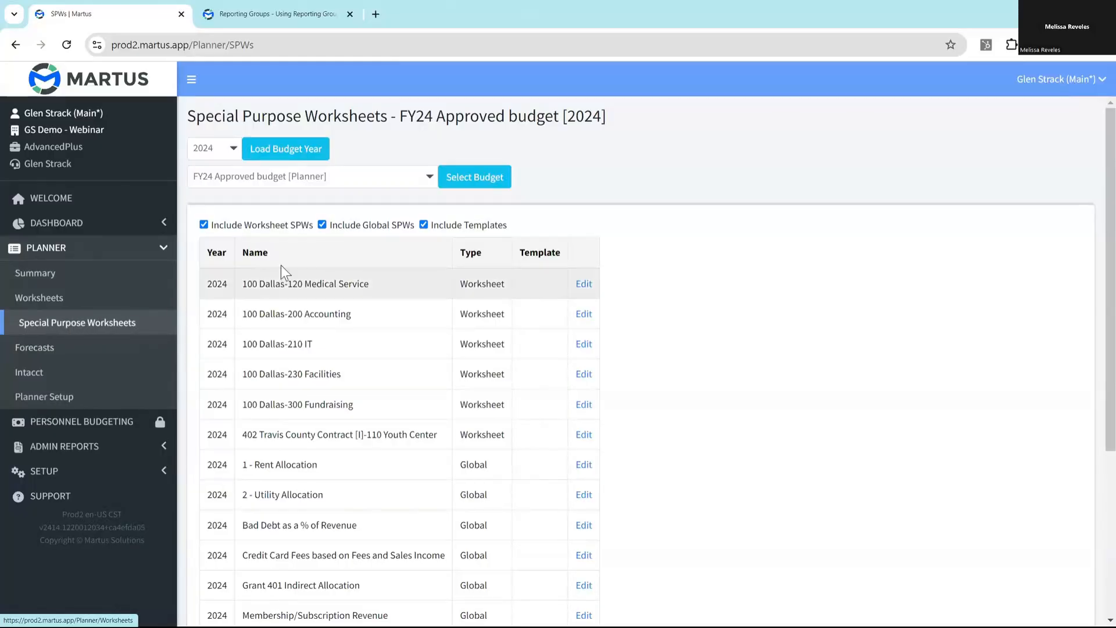
click(354, 225)
click(235, 225)
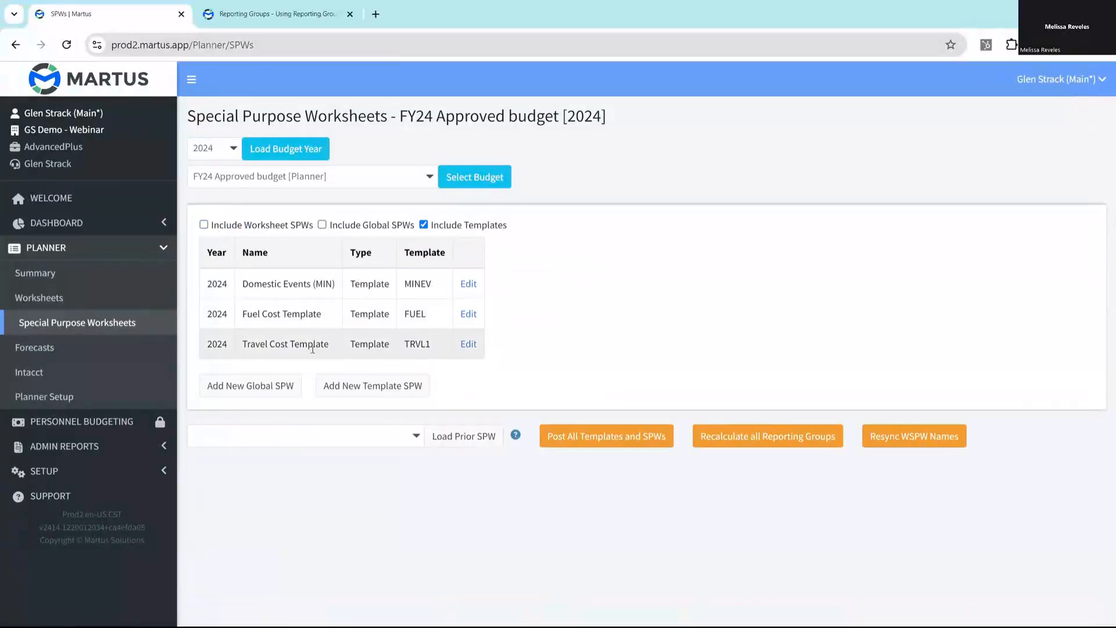
click(467, 344)
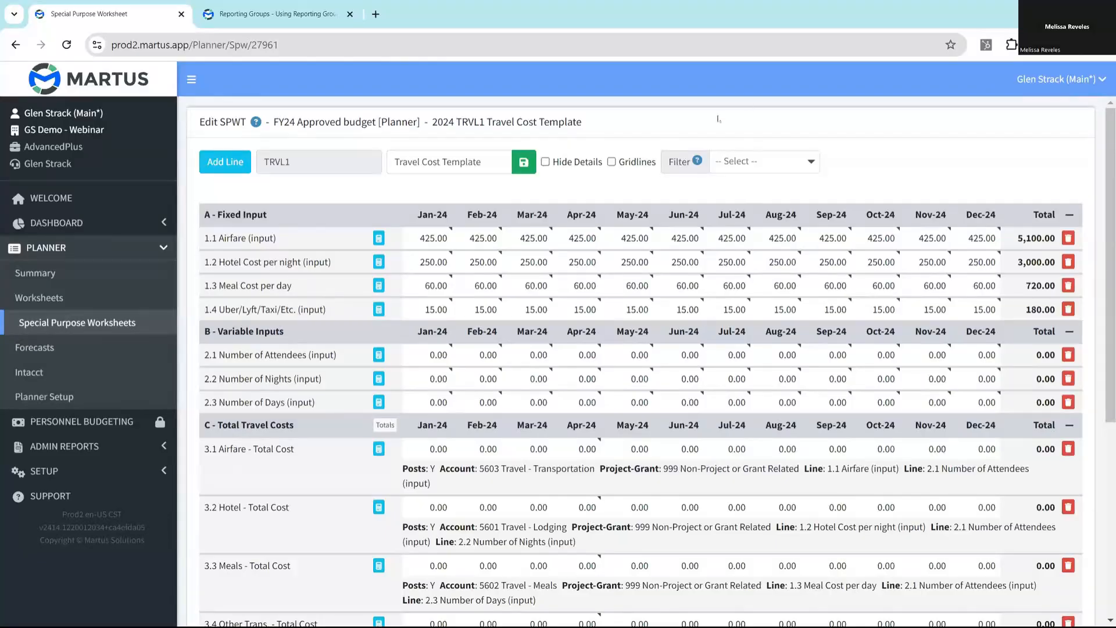
- Examine the Travel Cost Template's fixed inputs, variable inputs, total travel cost lines with their posting accounts, and expense summary
mouse_move(640, 282)
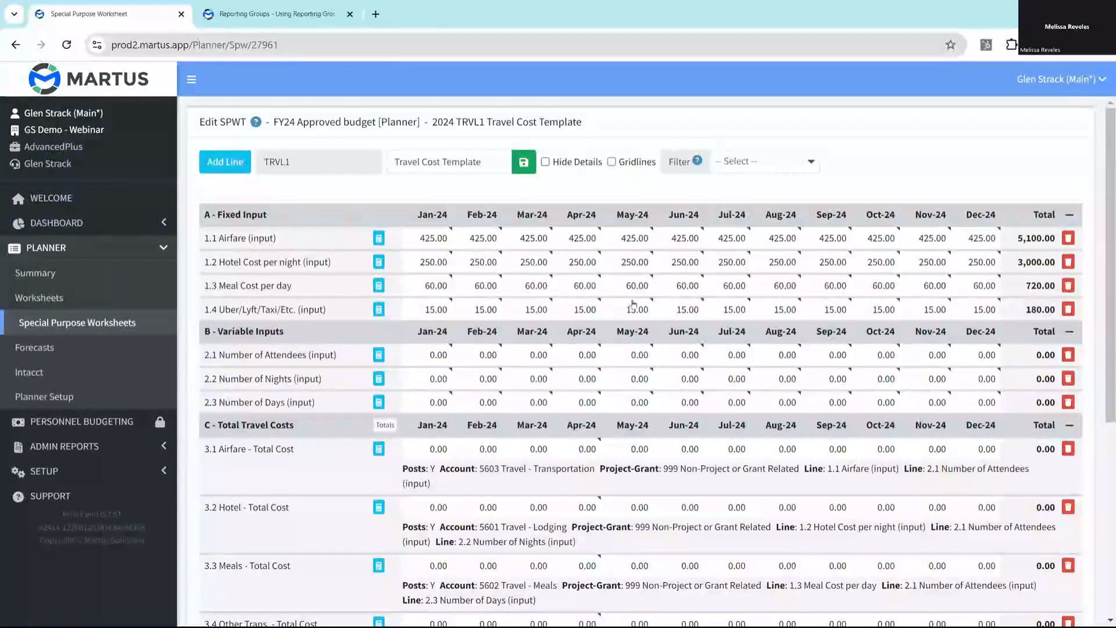
mouse_move(561, 289)
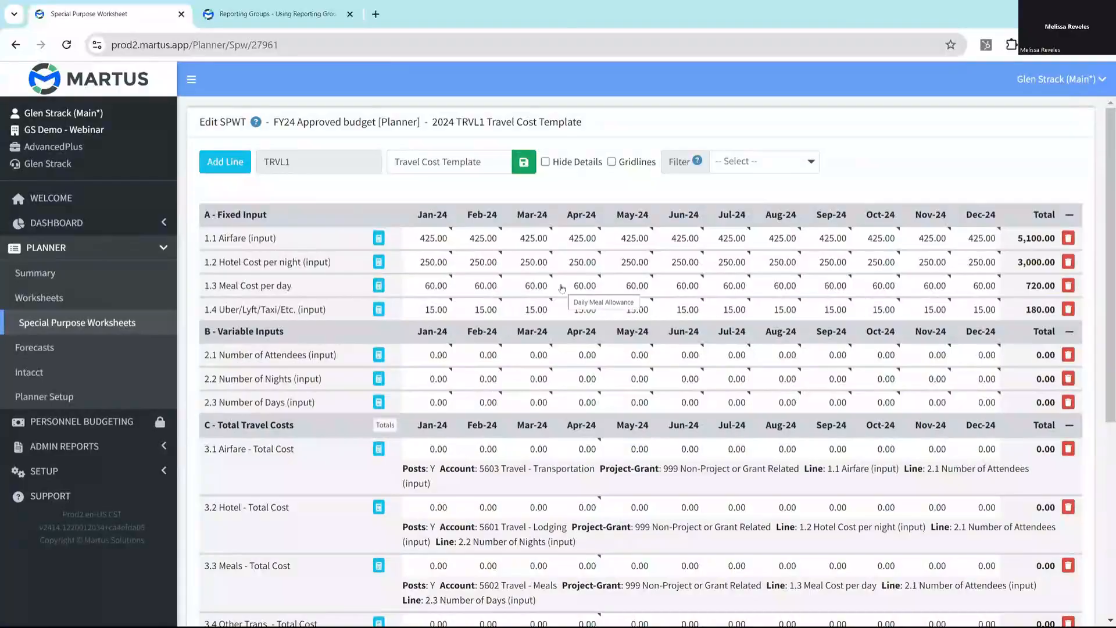
mouse_move(542, 383)
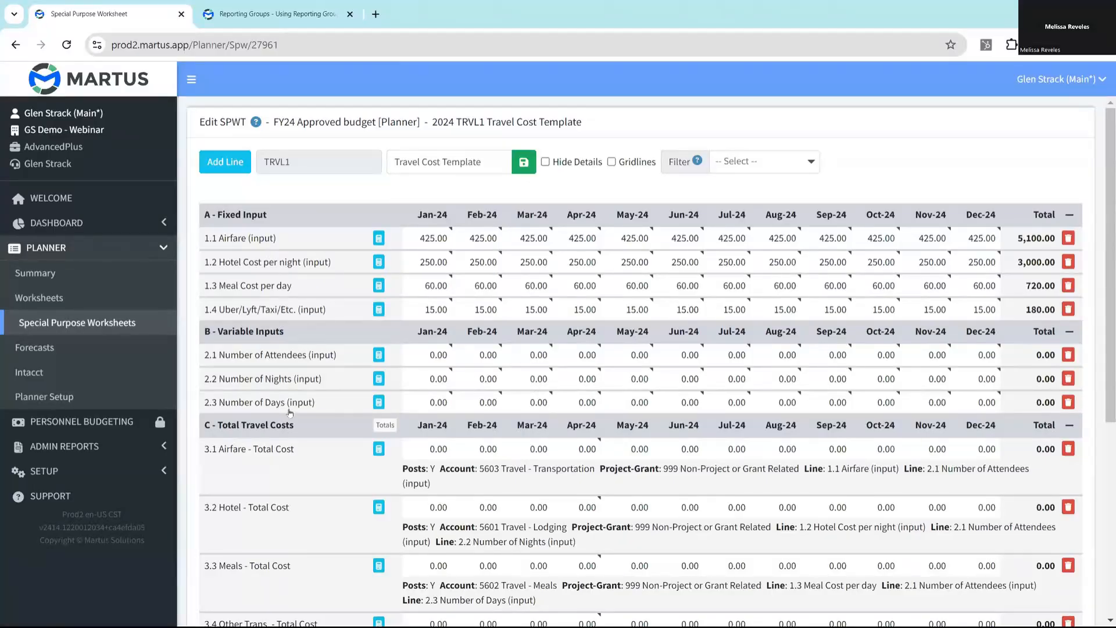
scroll(465, 488, down, 3)
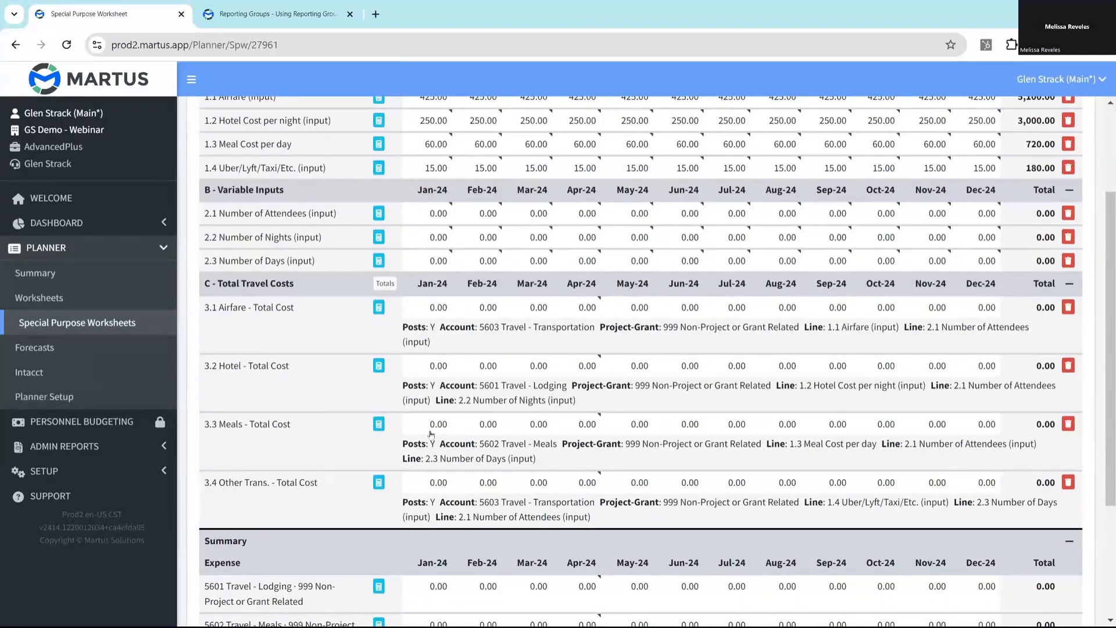
scroll(440, 519, down, 1)
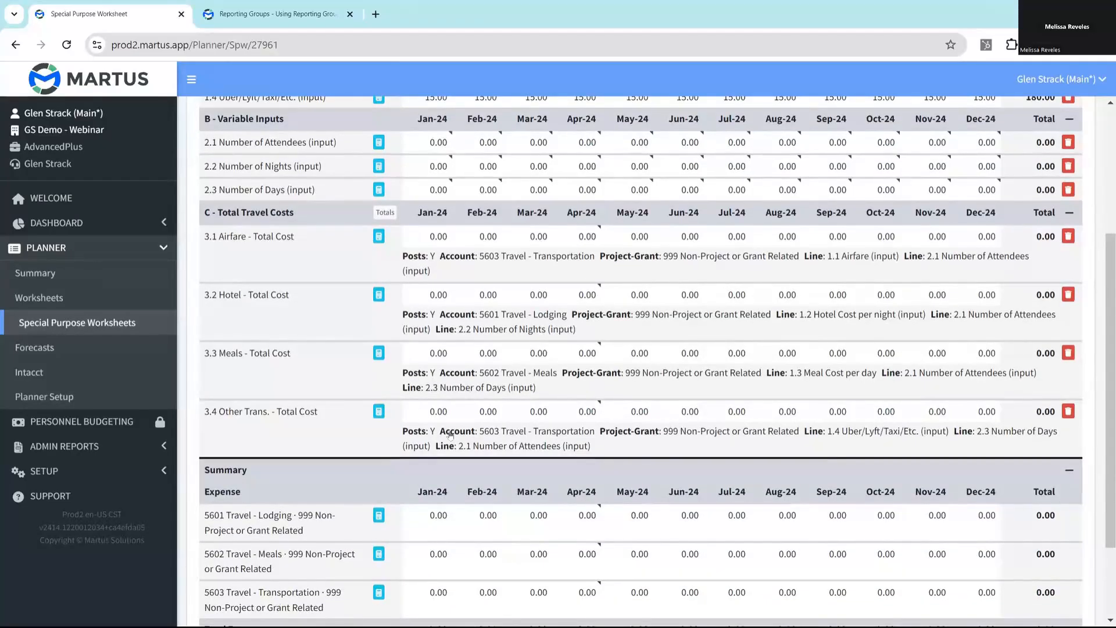
scroll(451, 432, down, 2)
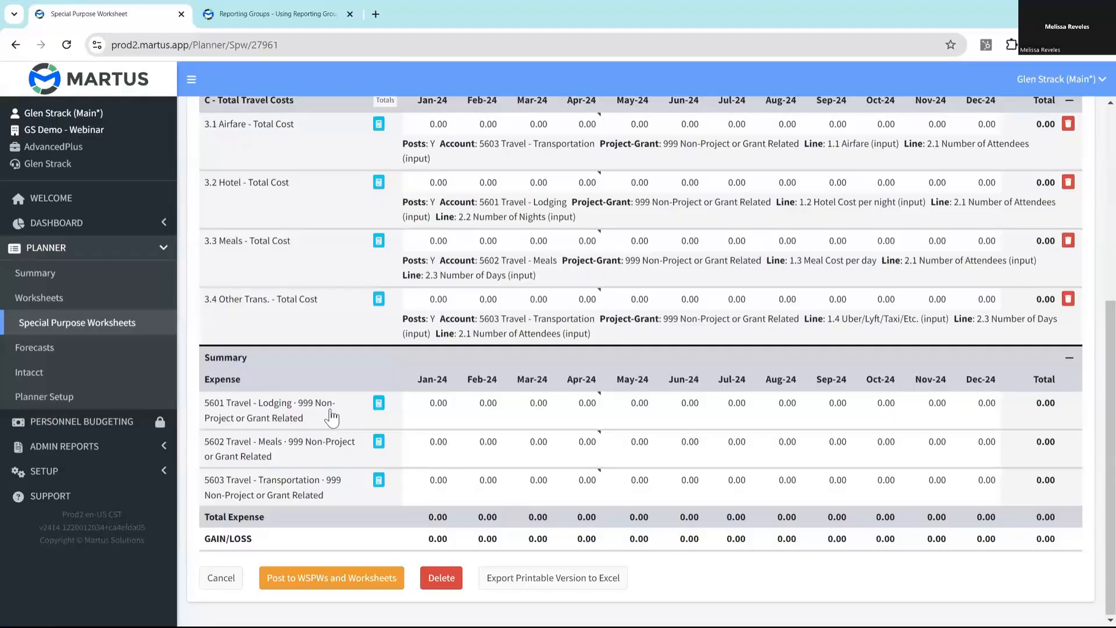
scroll(427, 265, up, 6)
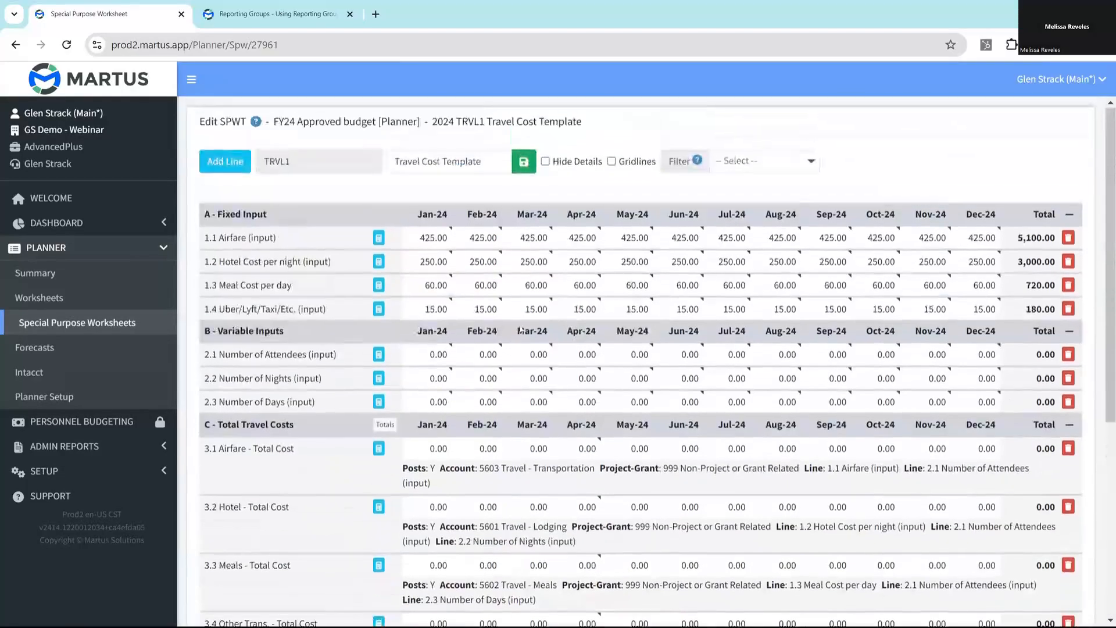
mouse_move(492, 291)
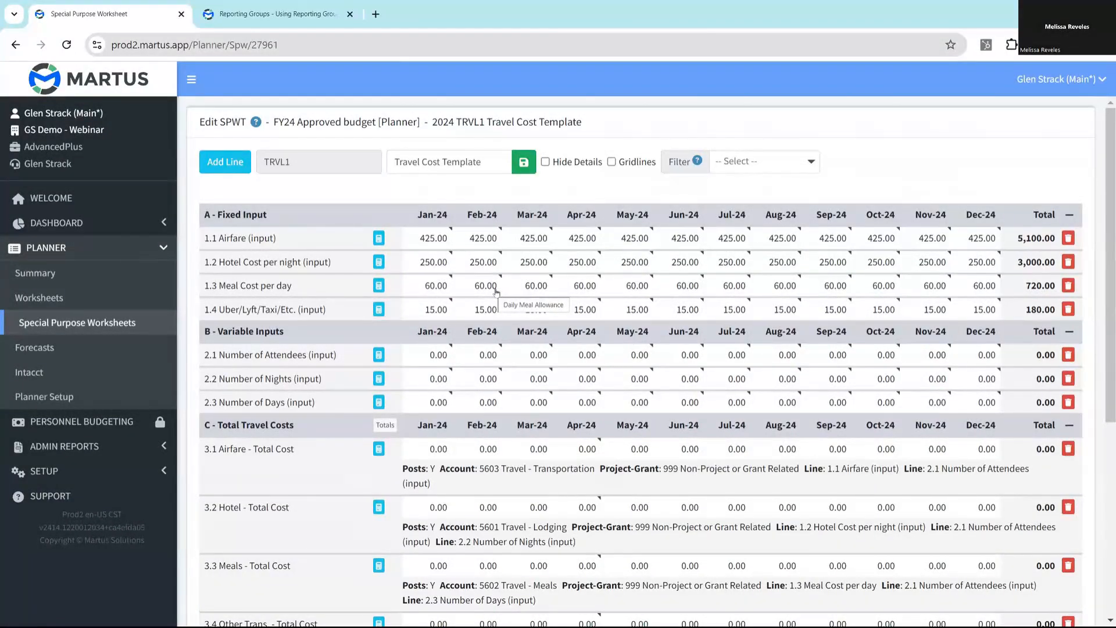
scroll(318, 607, down, 5)
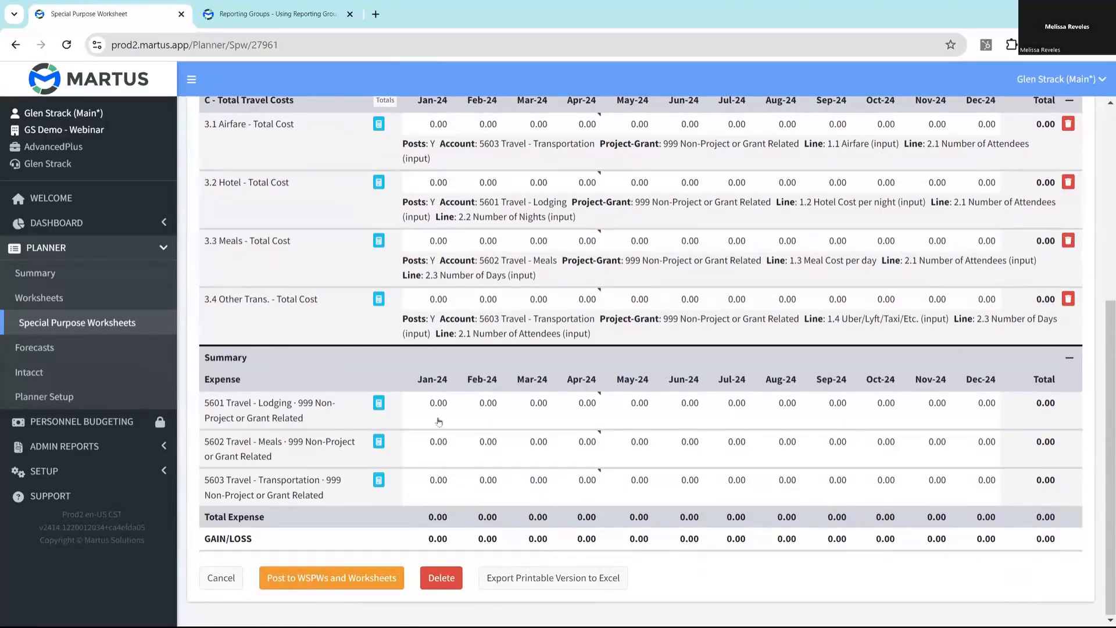
scroll(494, 433, up, 5)
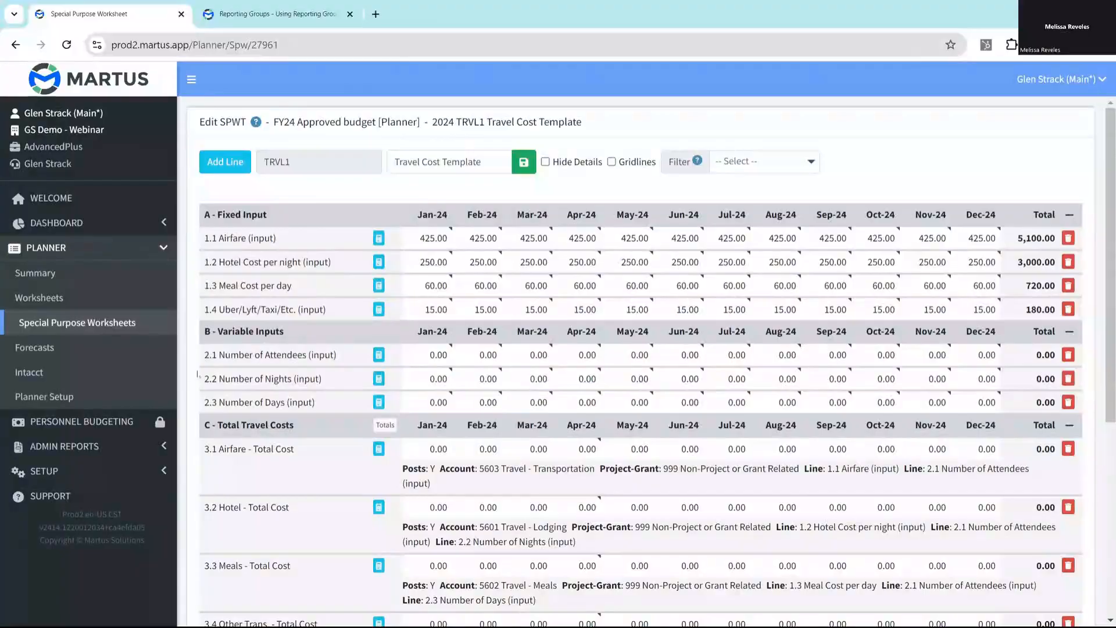
- Open the 100 Dallas-210 IT special purpose worksheet for editing and import the [TRVL1] Travel Cost Template into it
click(77, 323)
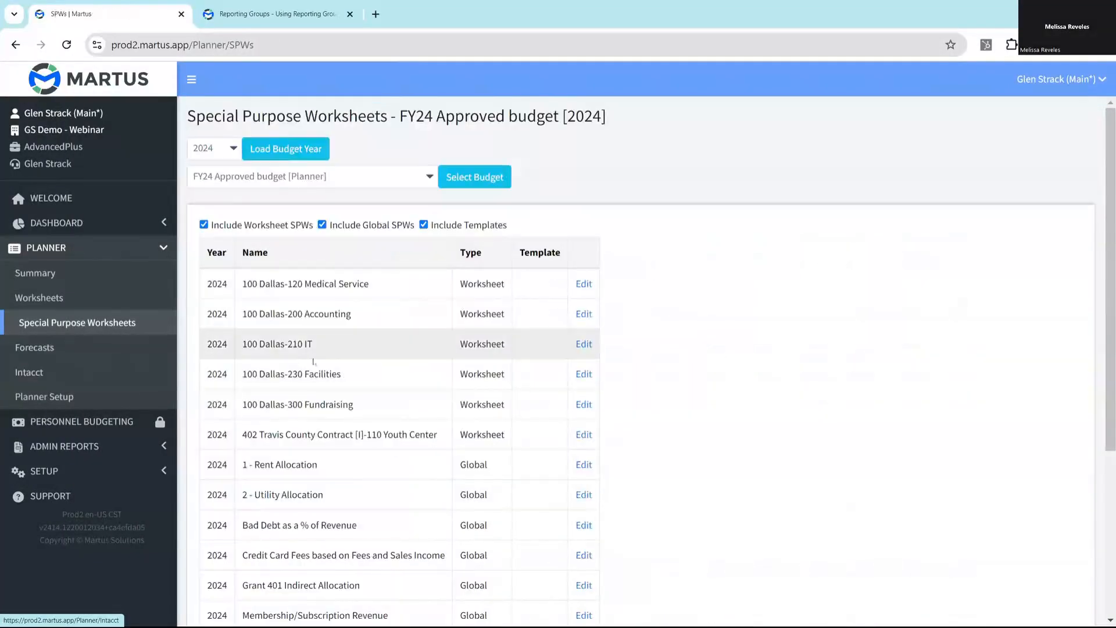
click(584, 345)
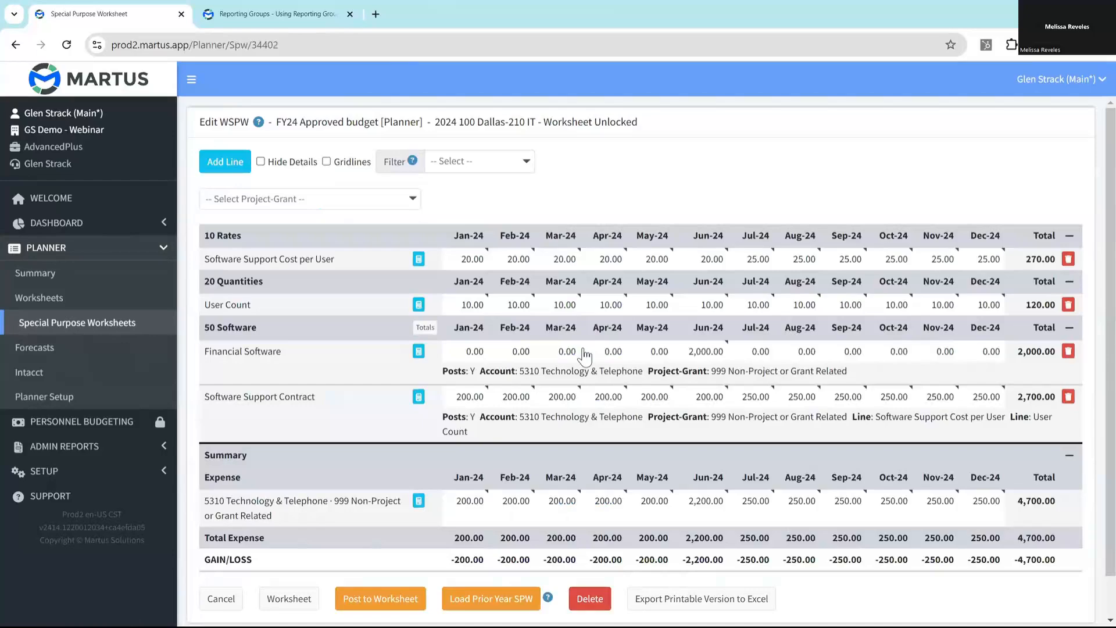
scroll(432, 340, down, 1)
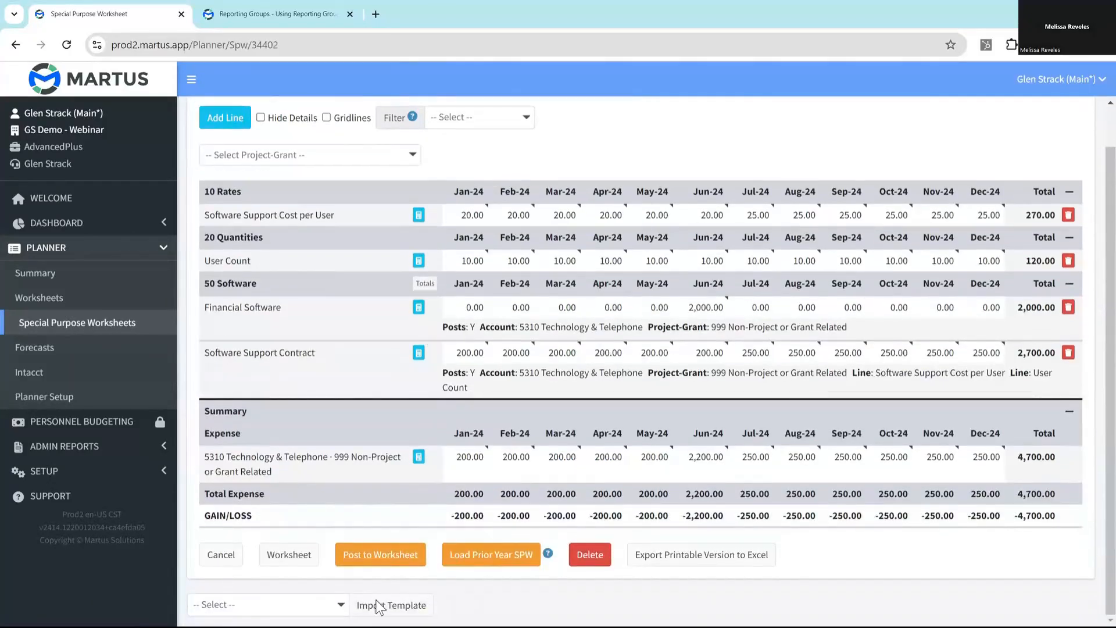
click(341, 606)
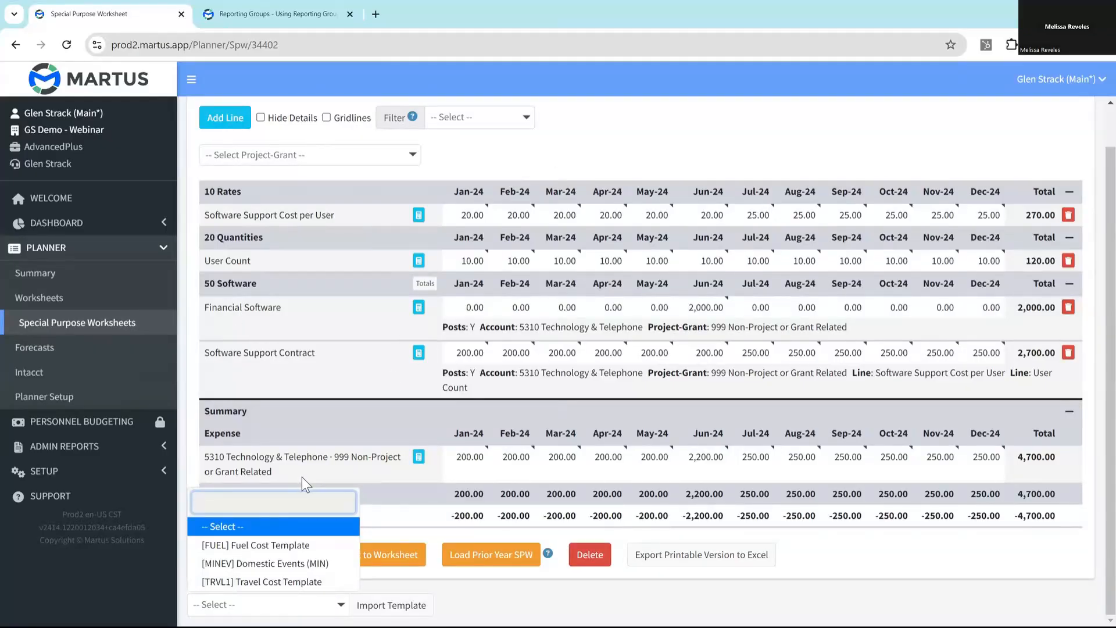
click(259, 583)
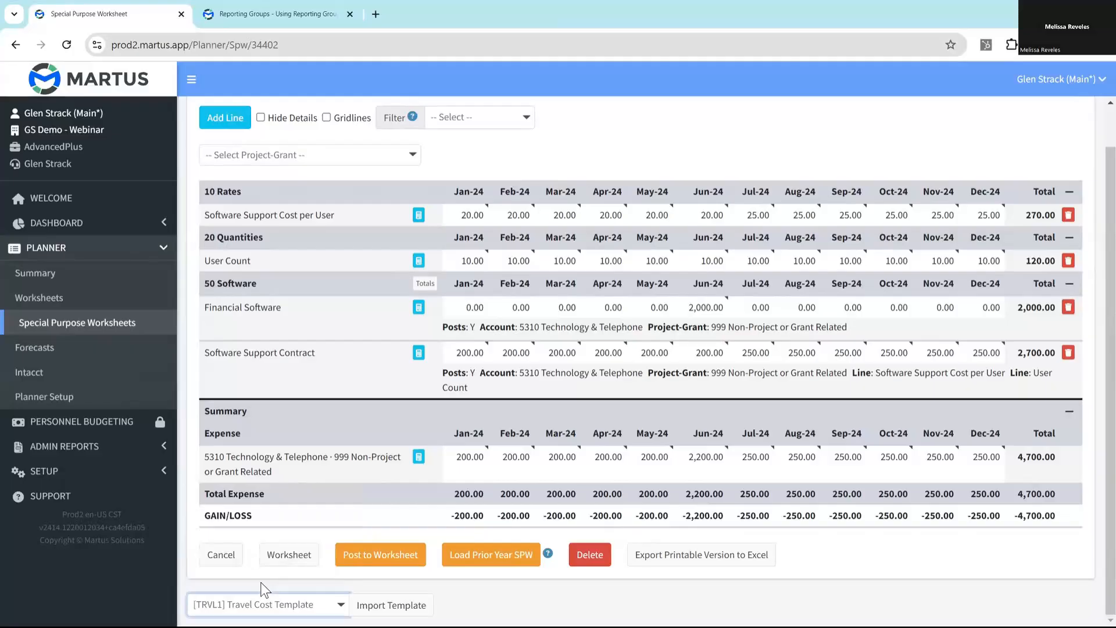
click(365, 604)
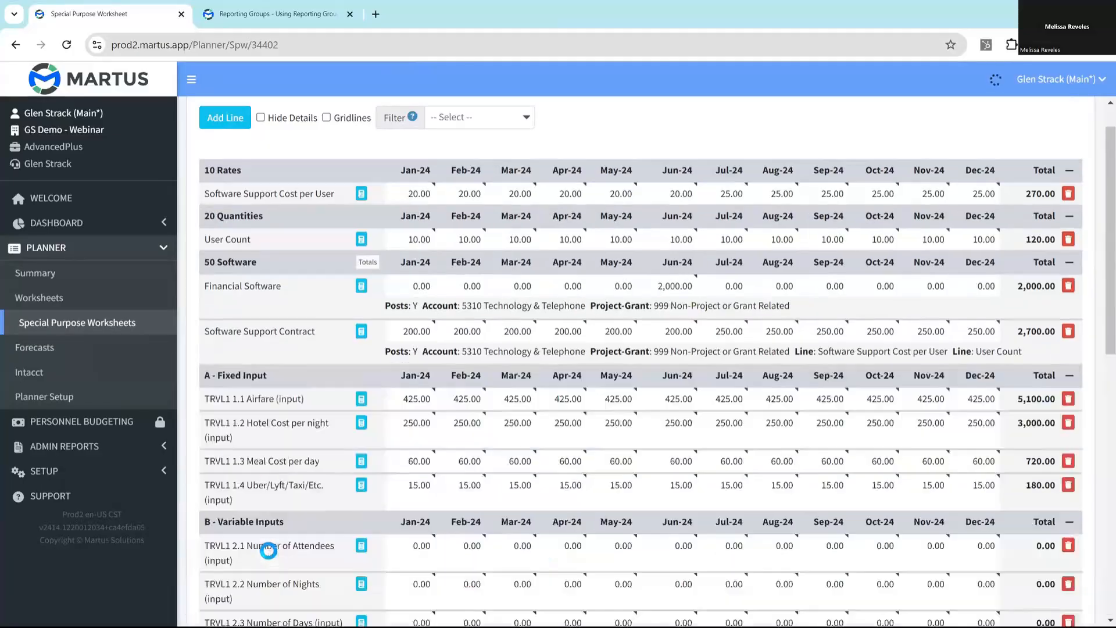
- Set the TRVL1 2.1 Number of Attendees line to 20 for both Apr-24 and May-24, and save the line
scroll(364, 431, down, 6)
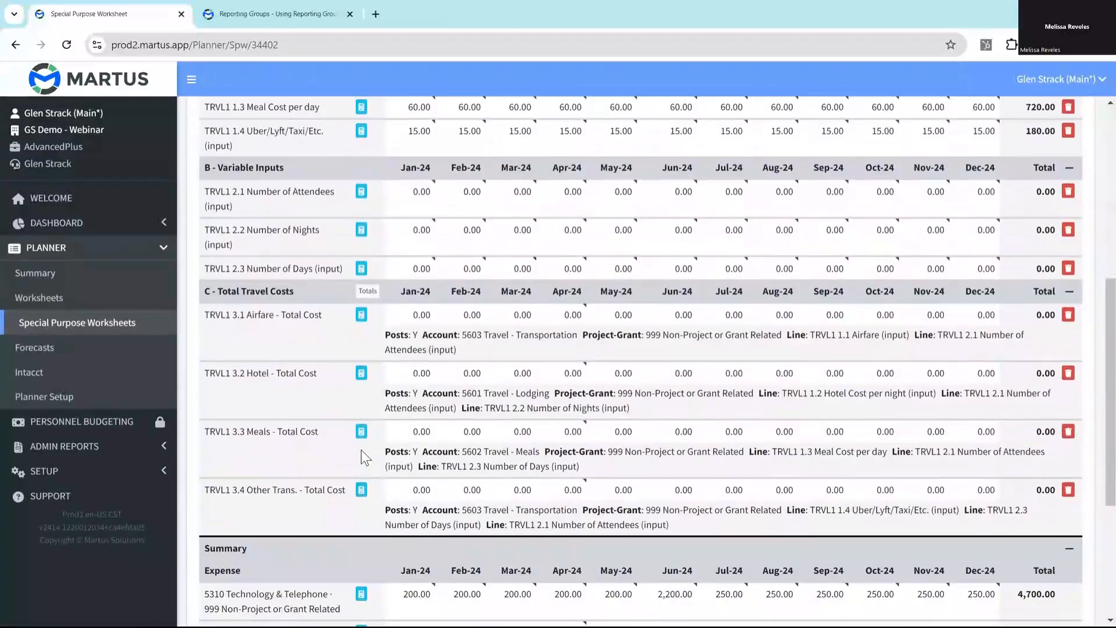
scroll(364, 457, up, 2)
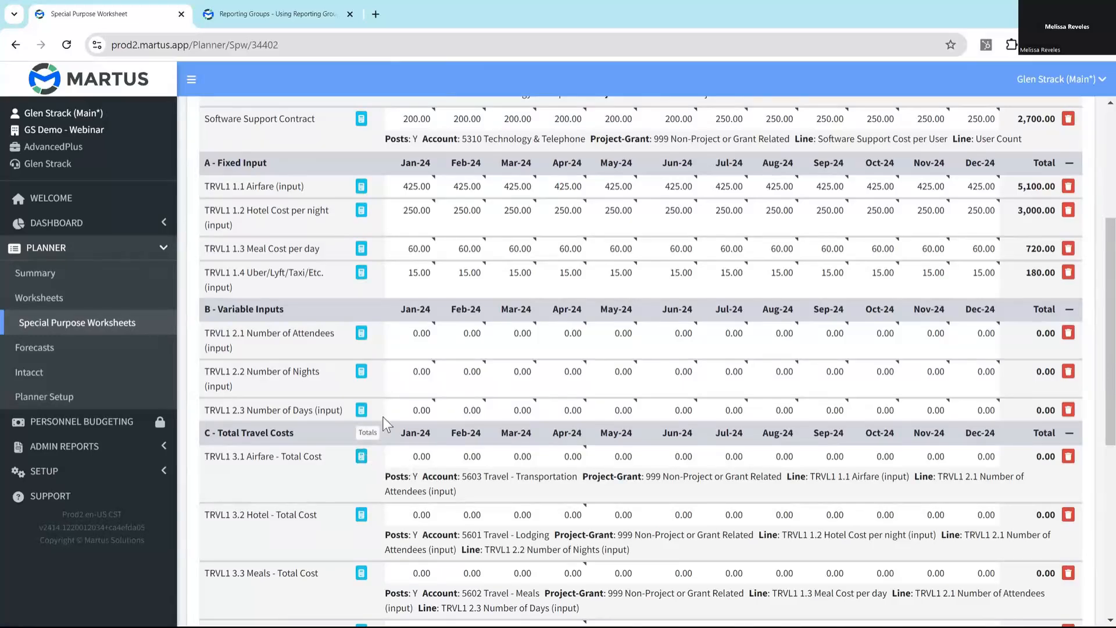
scroll(382, 419, up, 5)
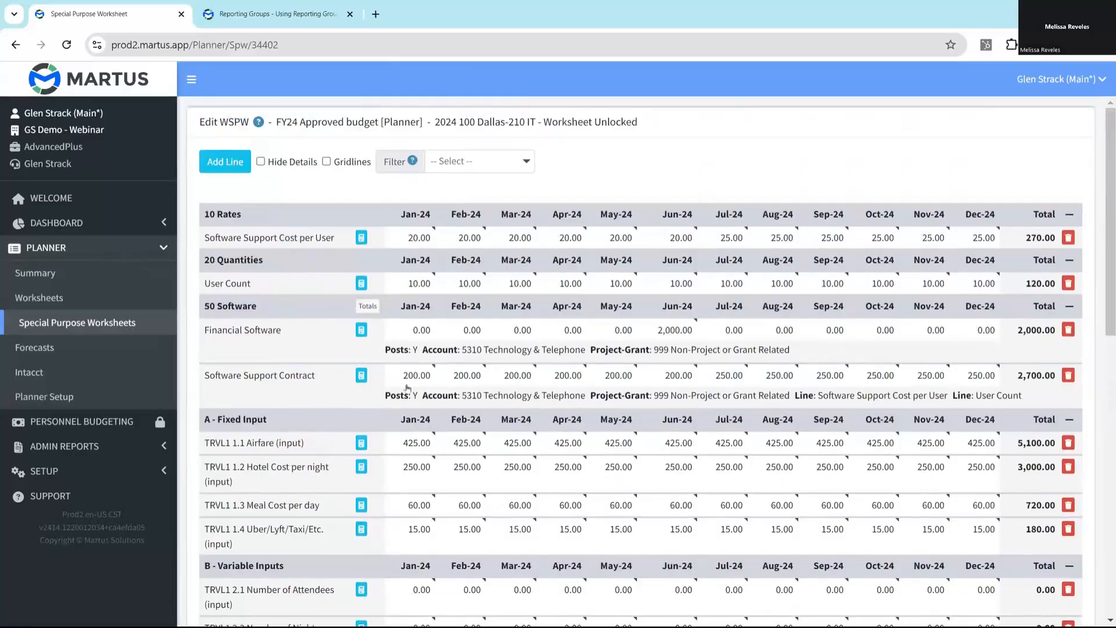
scroll(538, 346, down, 5)
scroll(538, 347, down, 1)
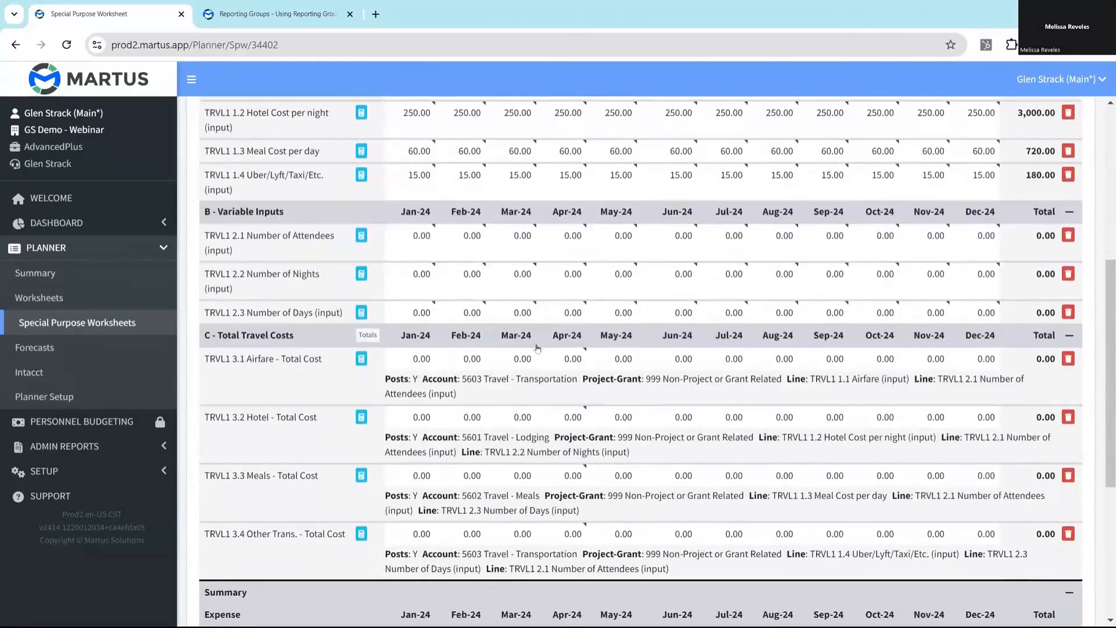
click(573, 233)
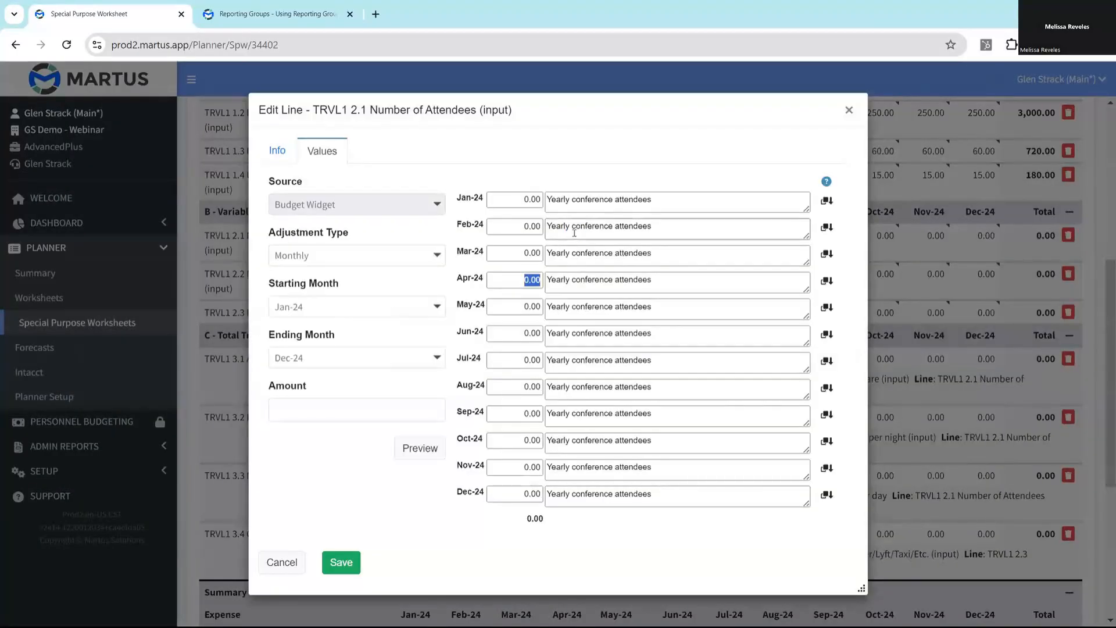
text(20)
click(532, 306)
text(20)
click(341, 562)
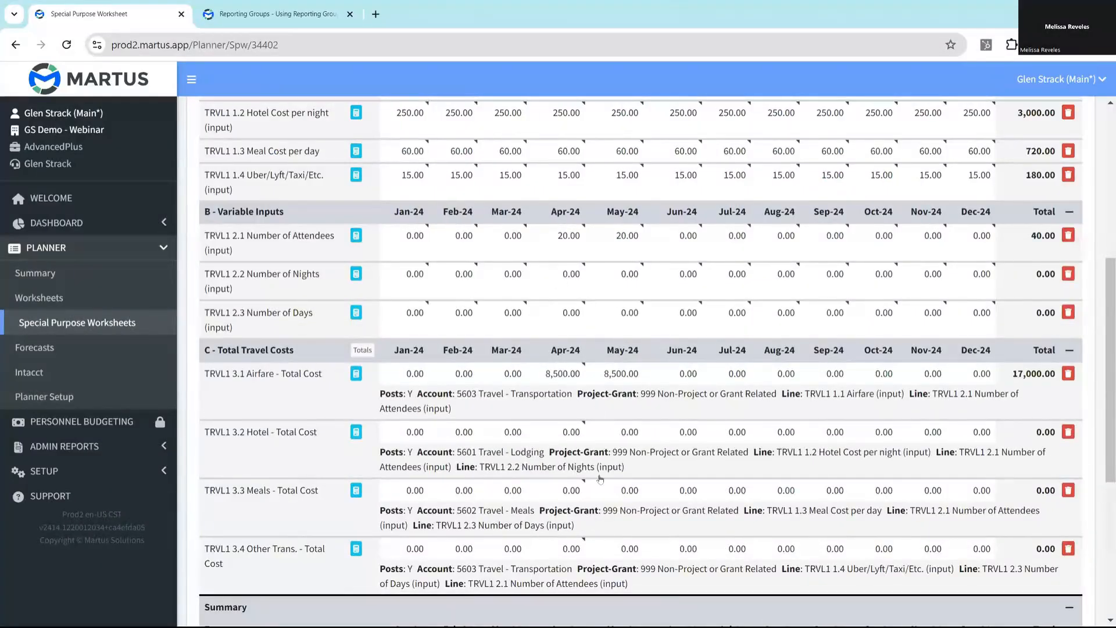
- Set the TRVL1 2.2 Number of Nights line to 3 for both Apr-24 and May-24, and save the line
double_click(567, 275)
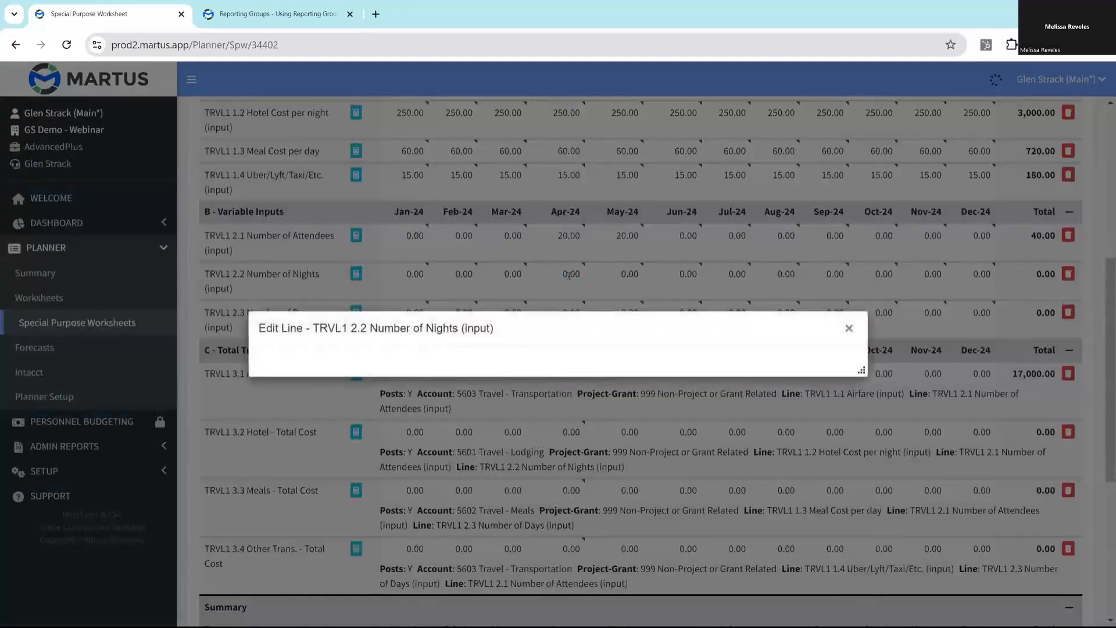
text(3)
key(Tab)
text(3)
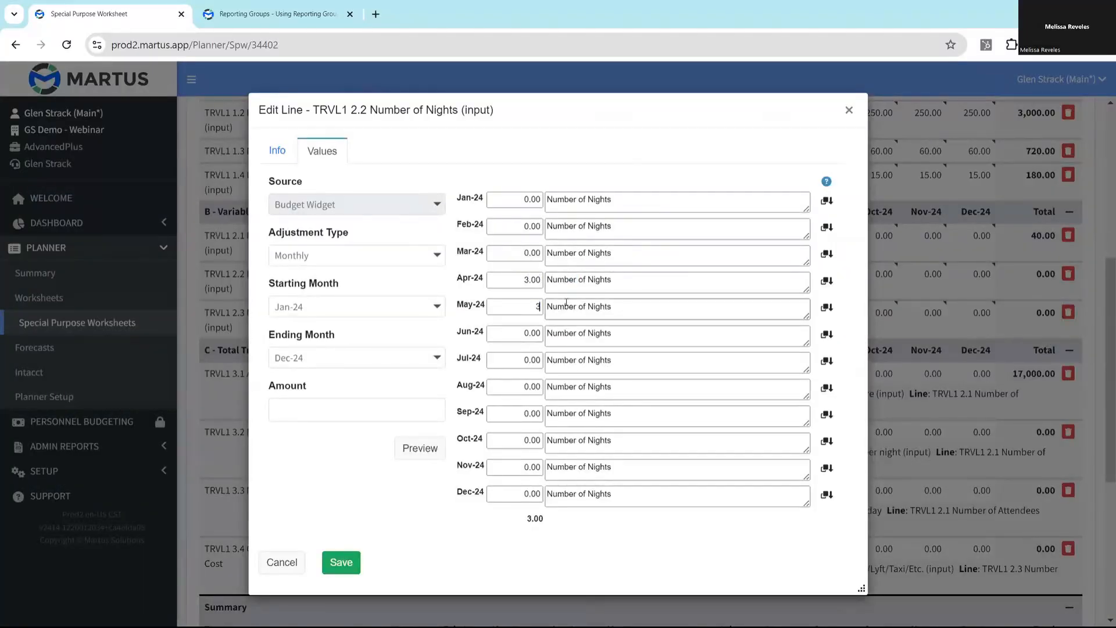
click(341, 561)
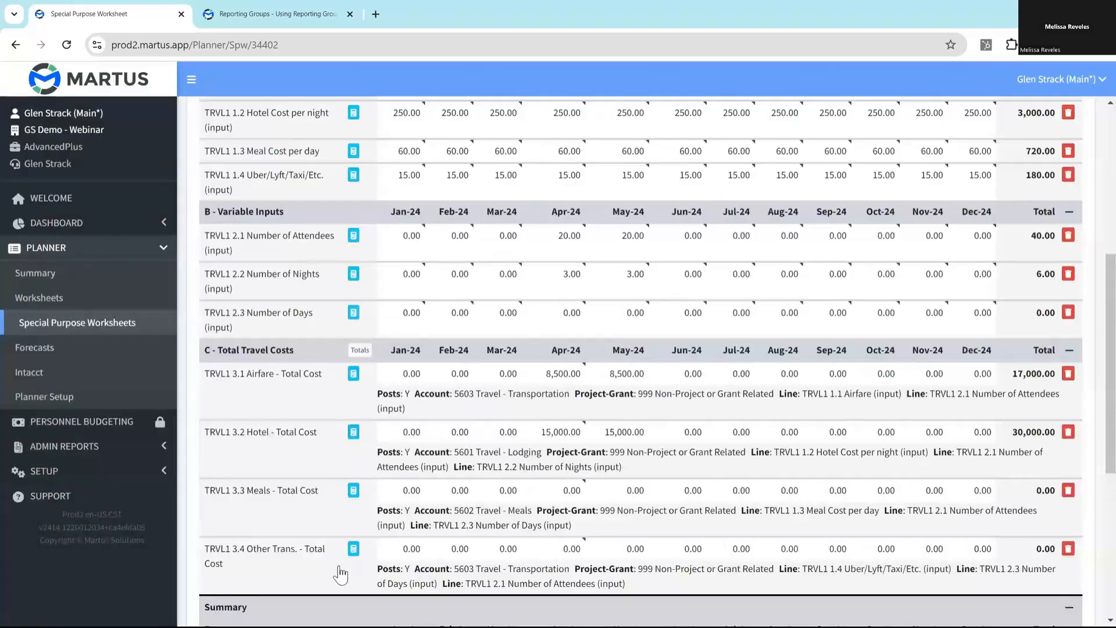
- Set the TRVL1 2.3 Number of Days line to 4 for both Apr-24 and May-24, and save the line
click(570, 315)
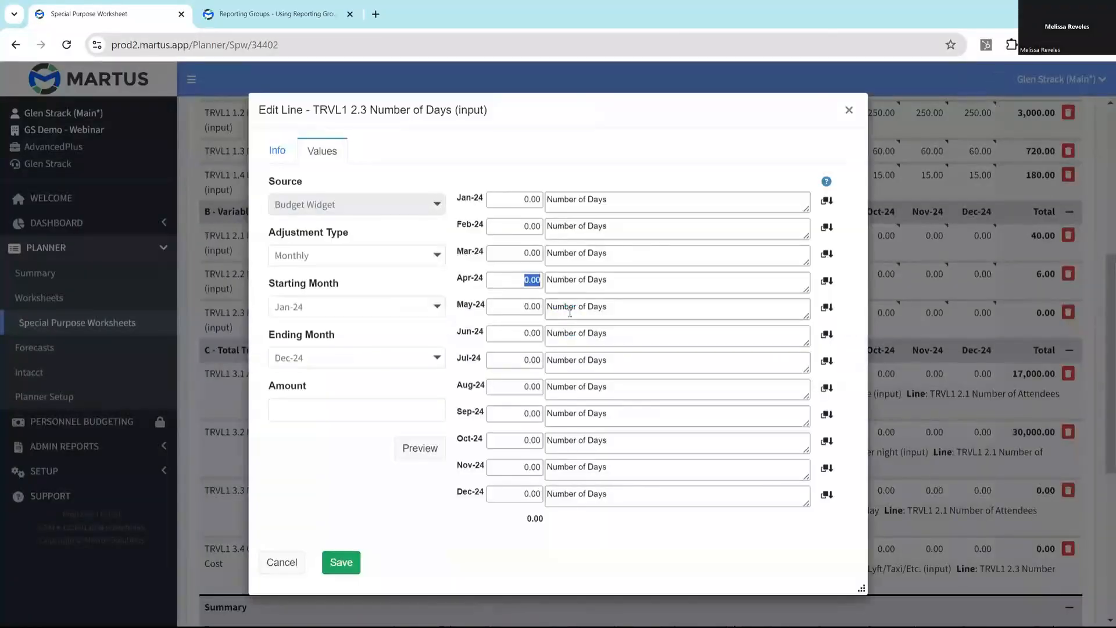
text(4)
key(Tab)
text(4)
key(Tab)
click(344, 561)
- Post the 100 Dallas-210 IT special purpose worksheet to its worksheet, and open that worksheet to check the travel expense lines
scroll(612, 332, down, 6)
click(398, 561)
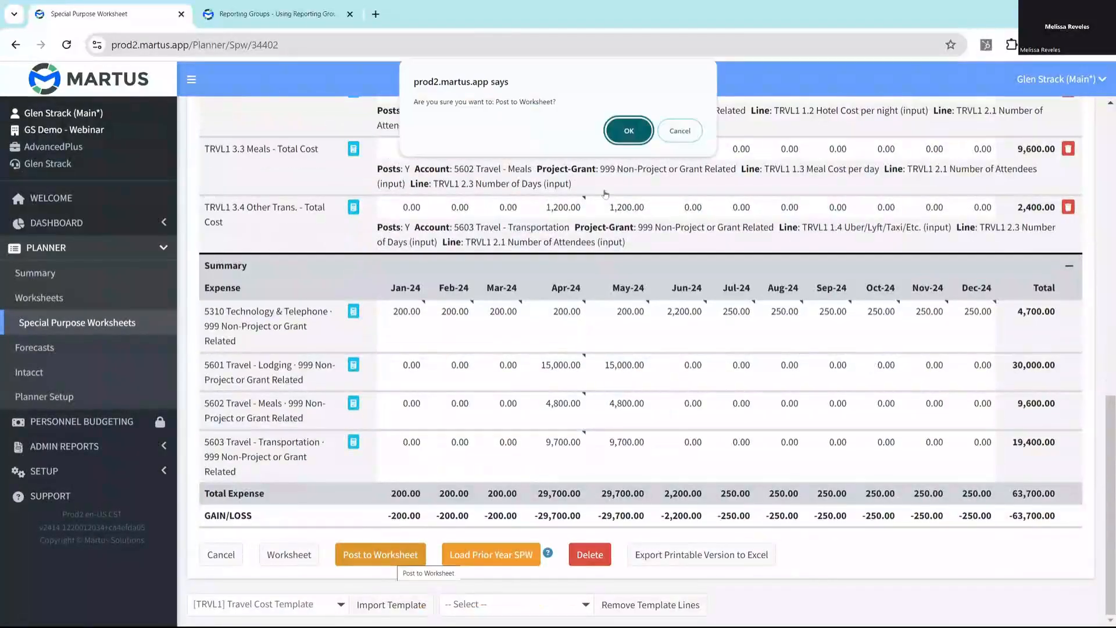
click(613, 129)
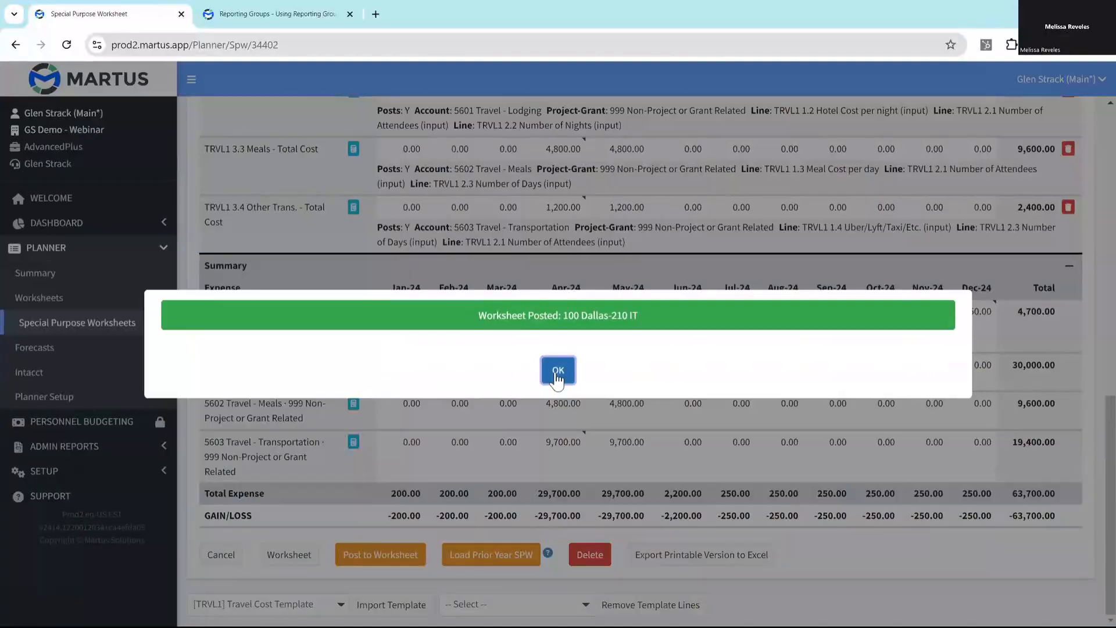
click(557, 378)
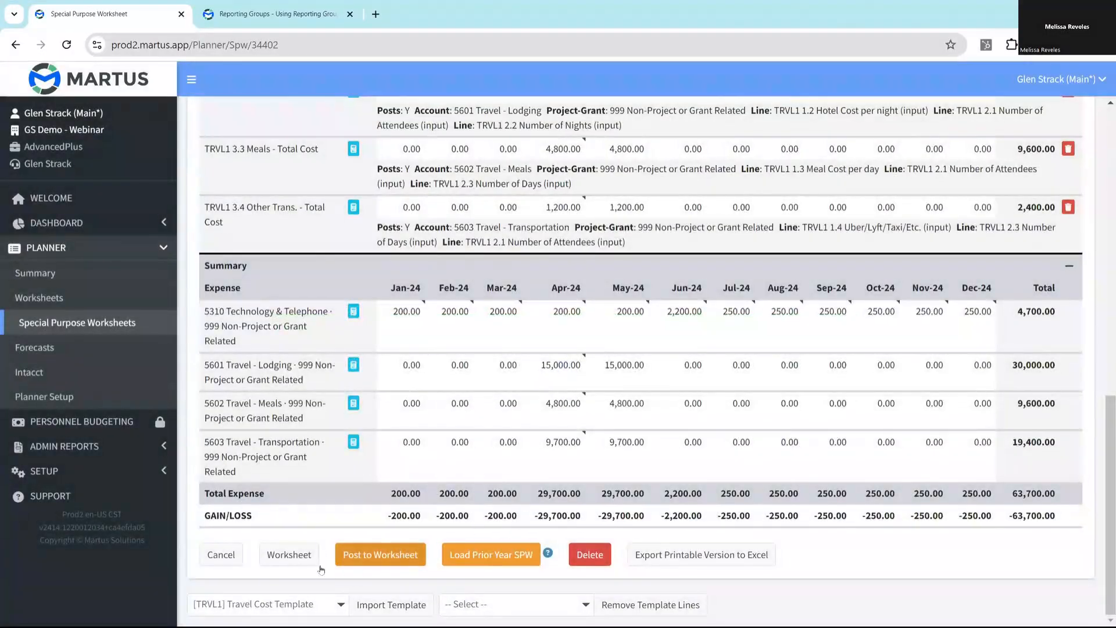
click(286, 555)
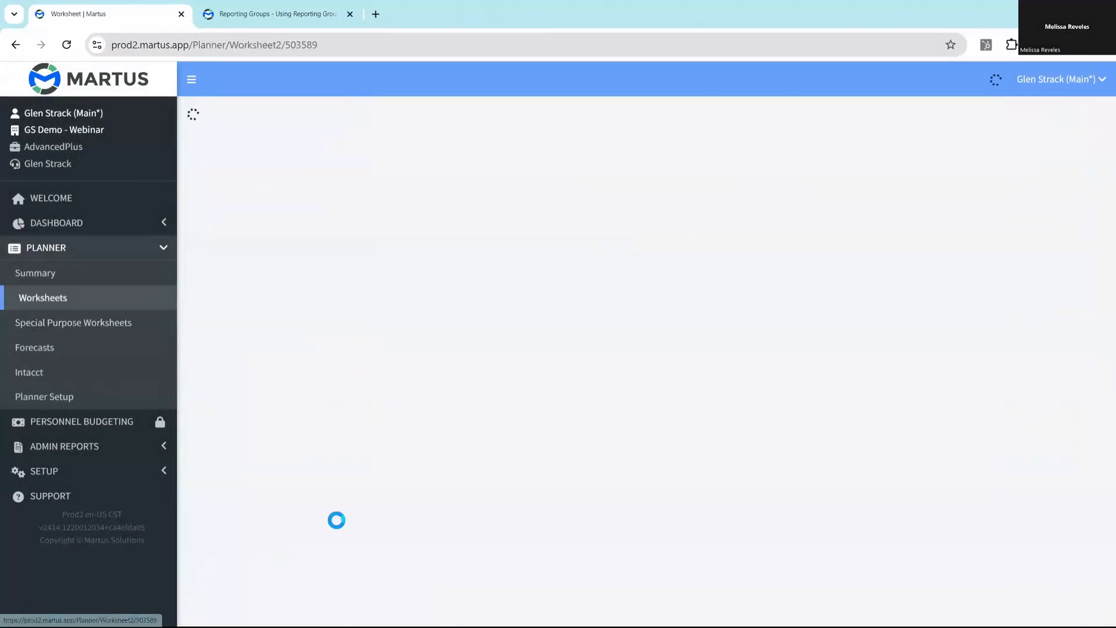
scroll(449, 407, down, 10)
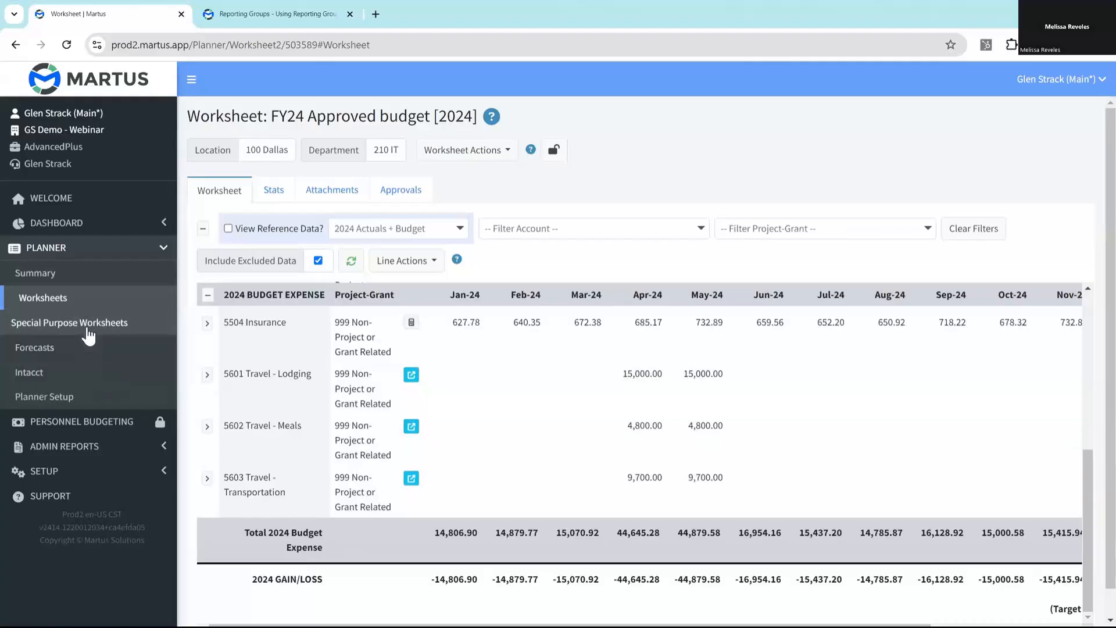
- Return to the special purpose worksheets, hide the worksheet and global ones, and open the Travel Cost Template for editing
click(83, 330)
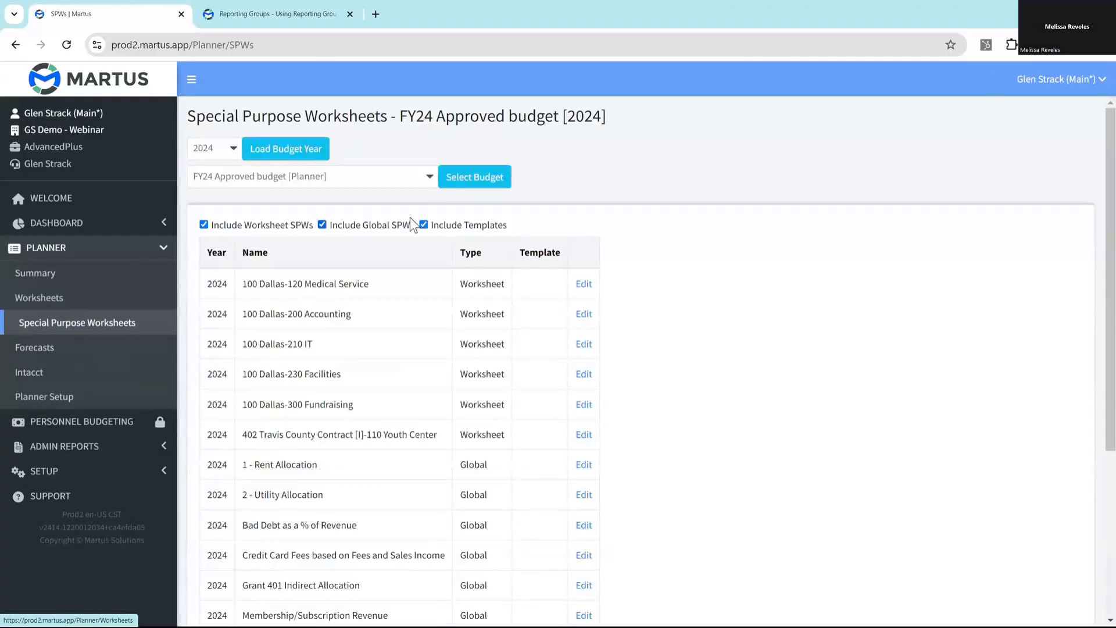
click(348, 227)
click(251, 225)
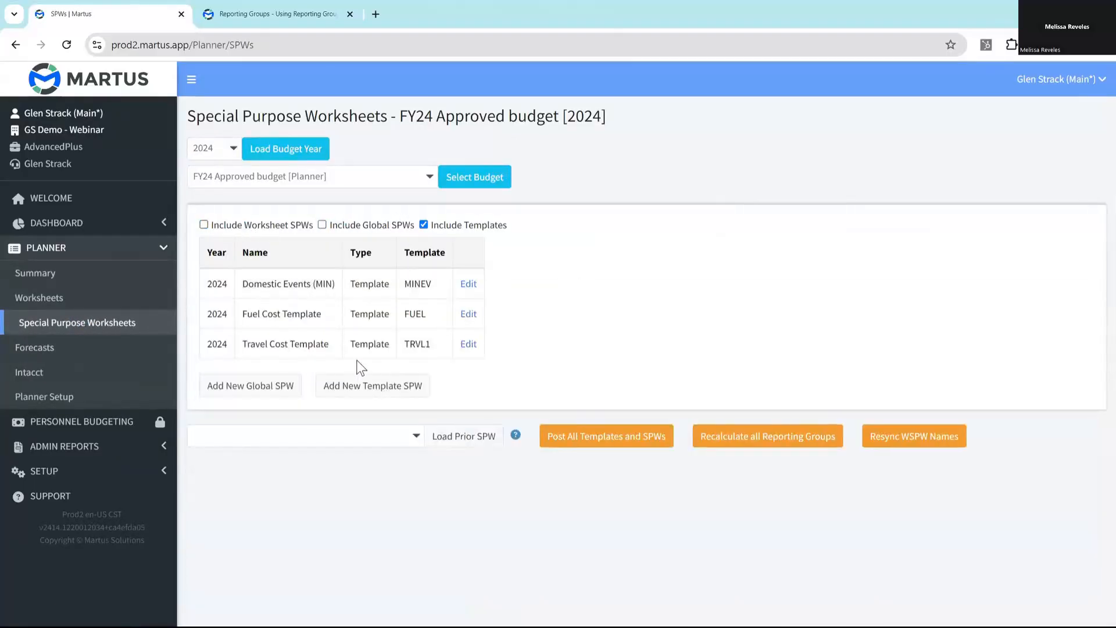
click(468, 344)
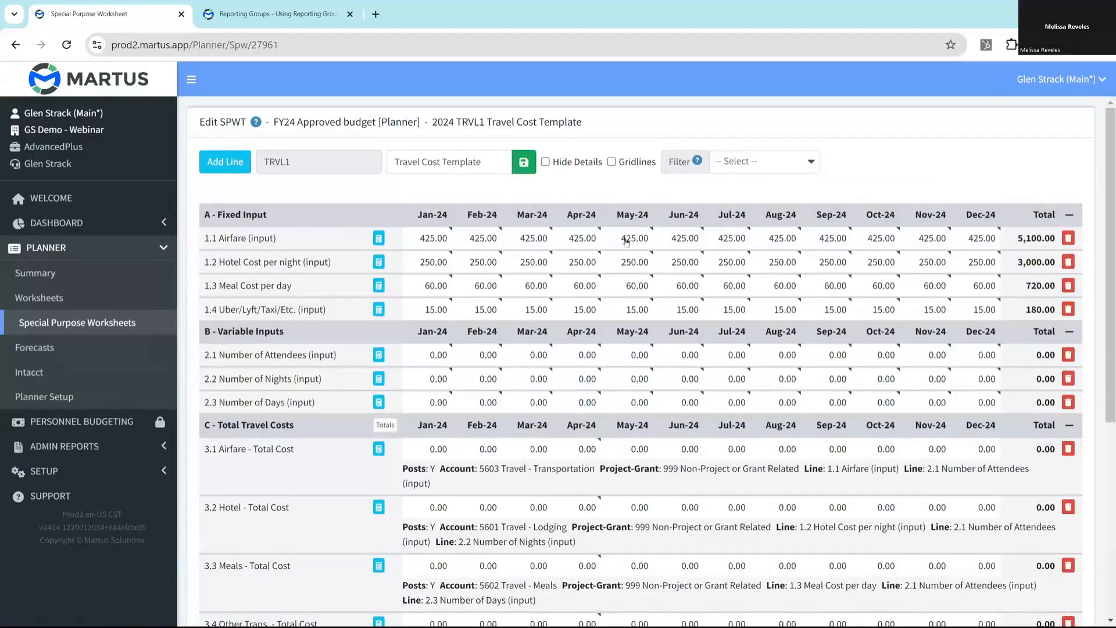
- Set the May-24 value of the template's 1.1 Airfare line to 450 and save the line
mouse_move(634, 242)
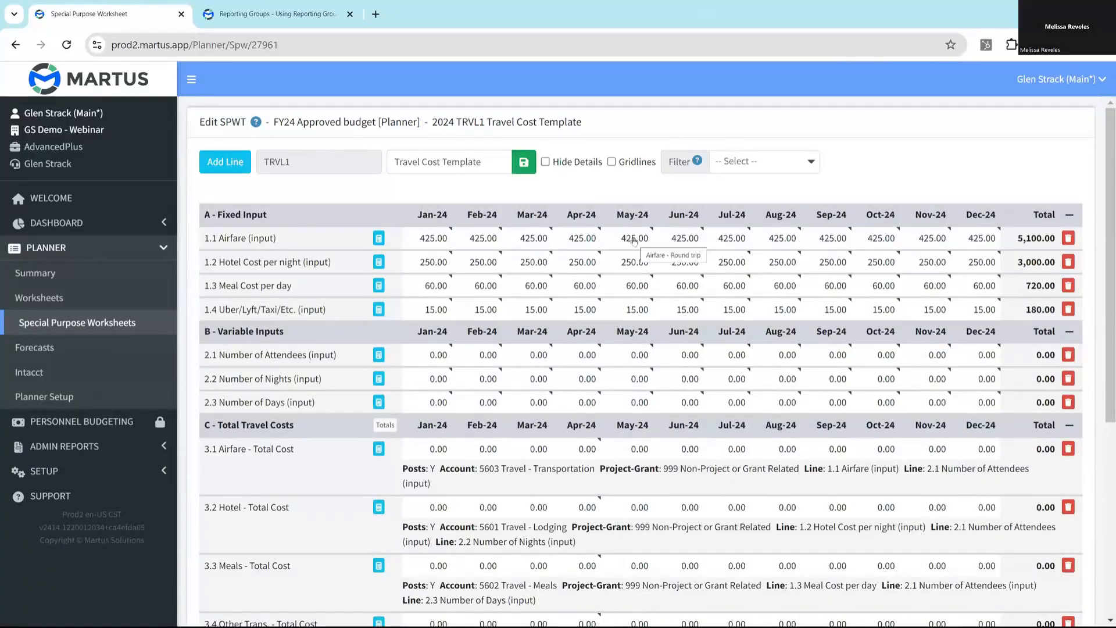
click(629, 236)
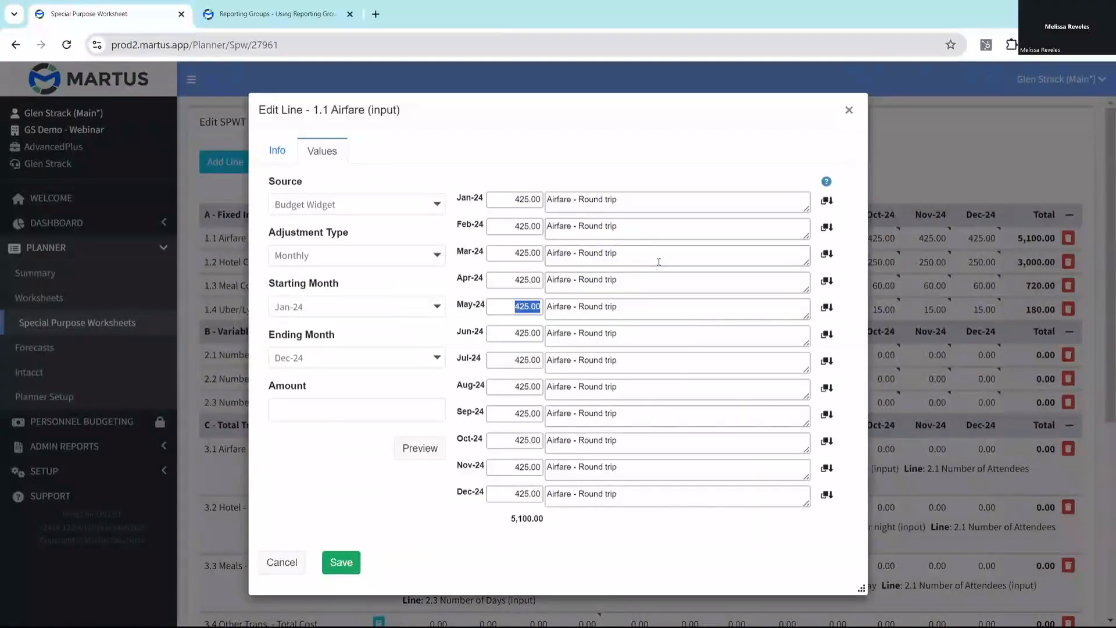
text(450)
click(610, 314)
click(335, 561)
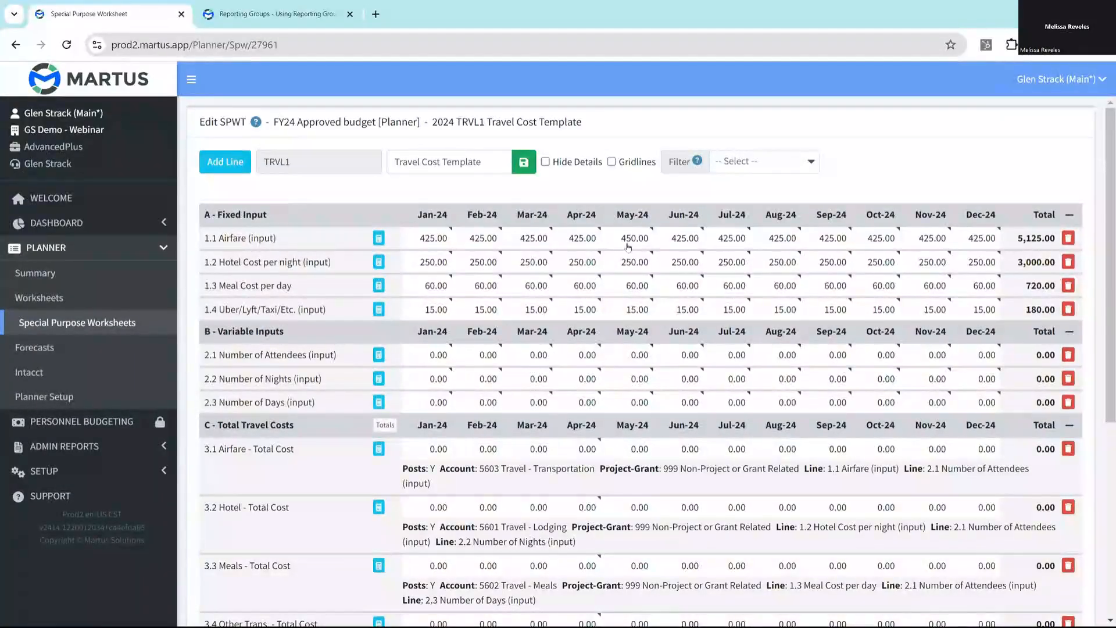
- Post the Travel Cost Template to all WSPWs and worksheets that use it, confirming the posting
mouse_move(638, 247)
scroll(633, 252, down, 5)
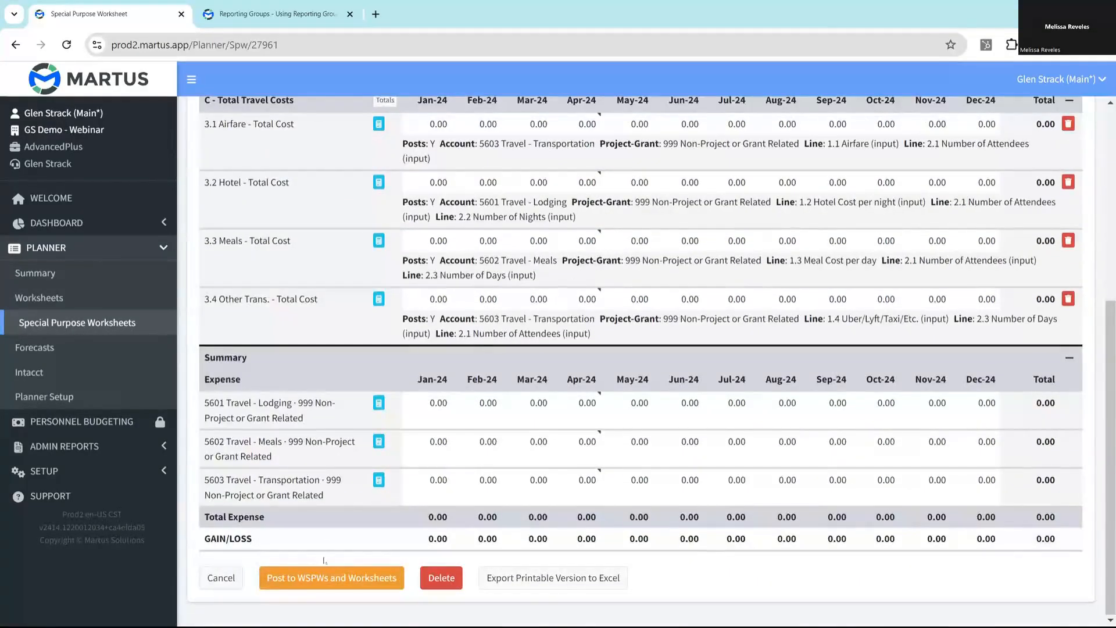
click(323, 579)
click(621, 133)
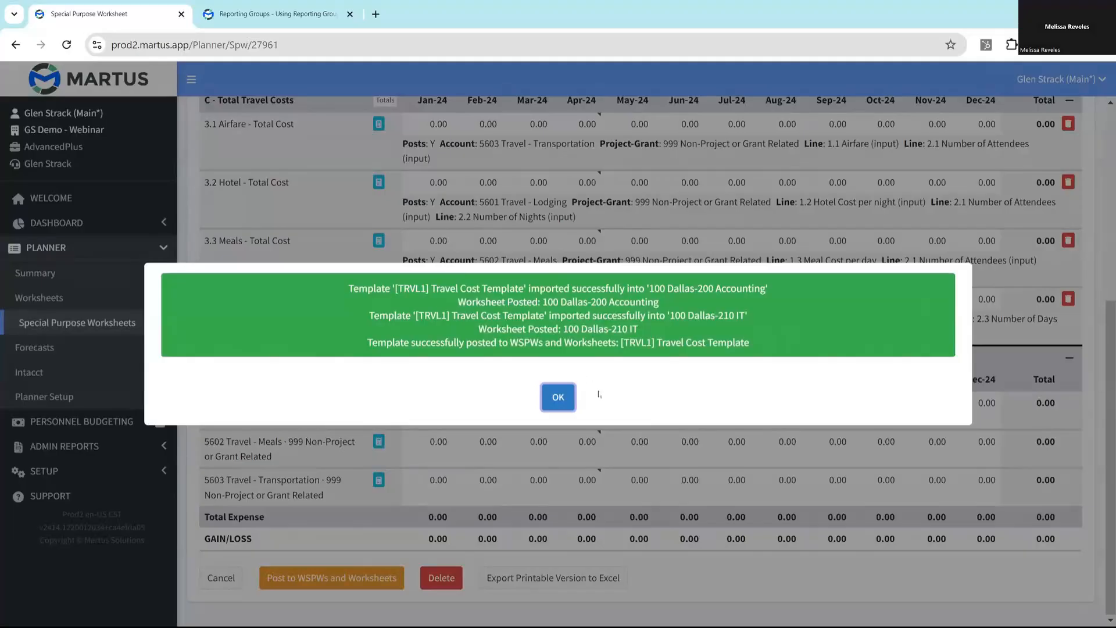
click(559, 401)
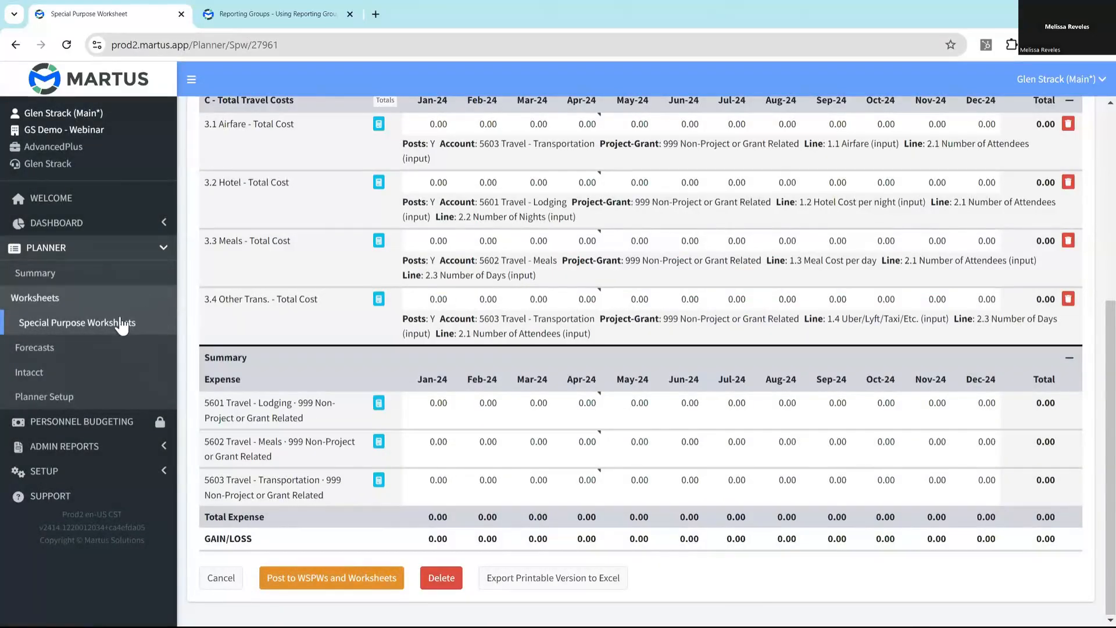
- Reopen the 100 Dallas-210 IT special purpose worksheet, check its May airfare and travel expense summary, and open the related worksheet
click(100, 323)
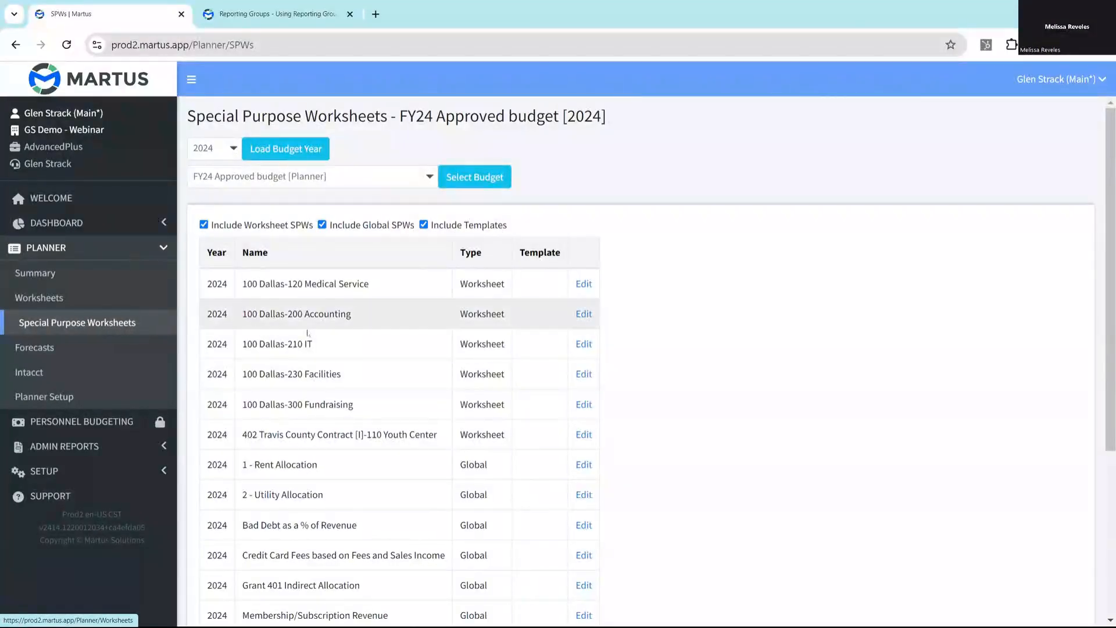
click(584, 346)
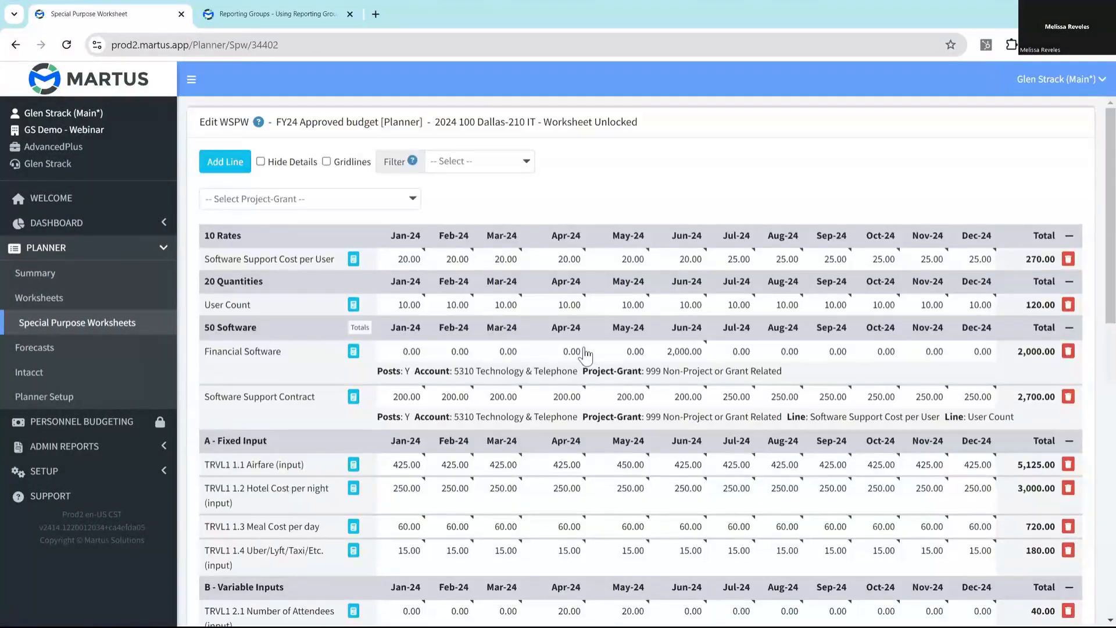
scroll(585, 353, down, 5)
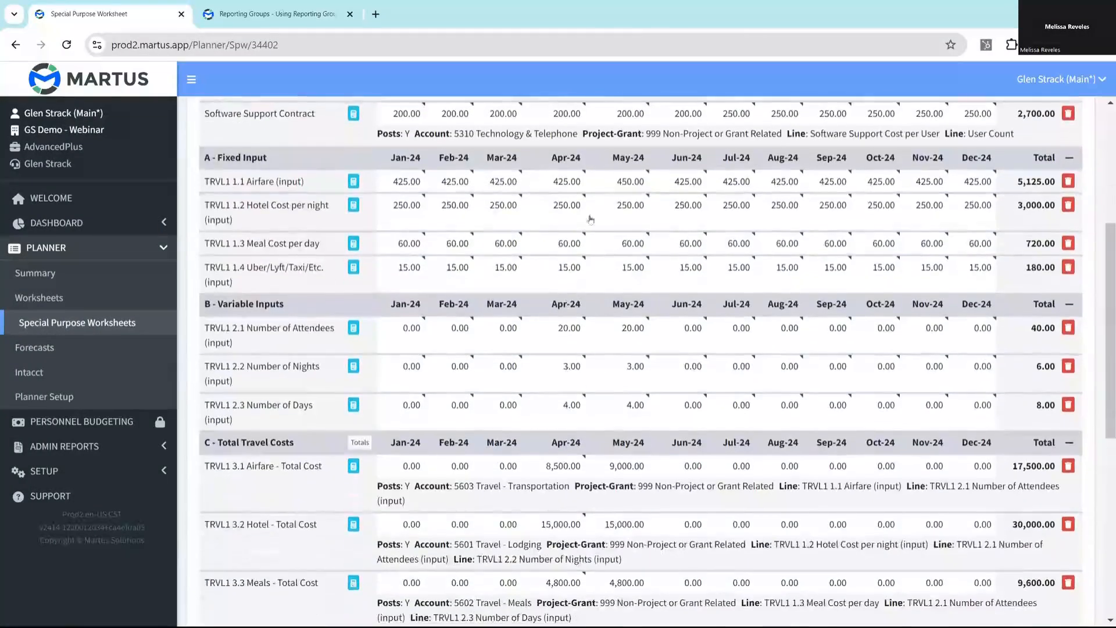
mouse_move(636, 190)
scroll(619, 495, down, 8)
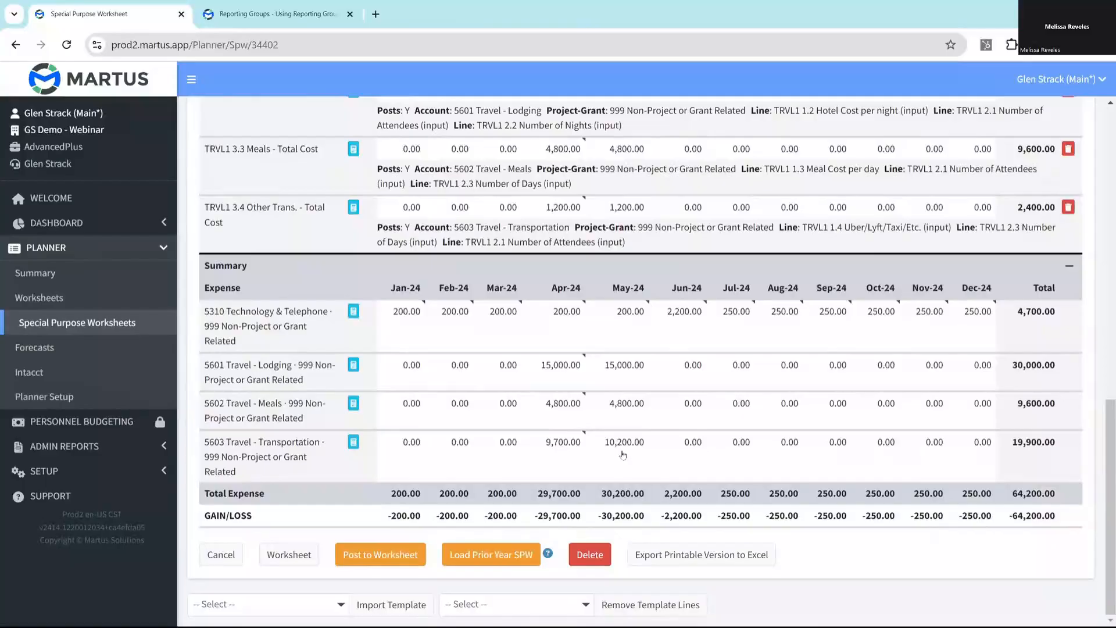
click(281, 556)
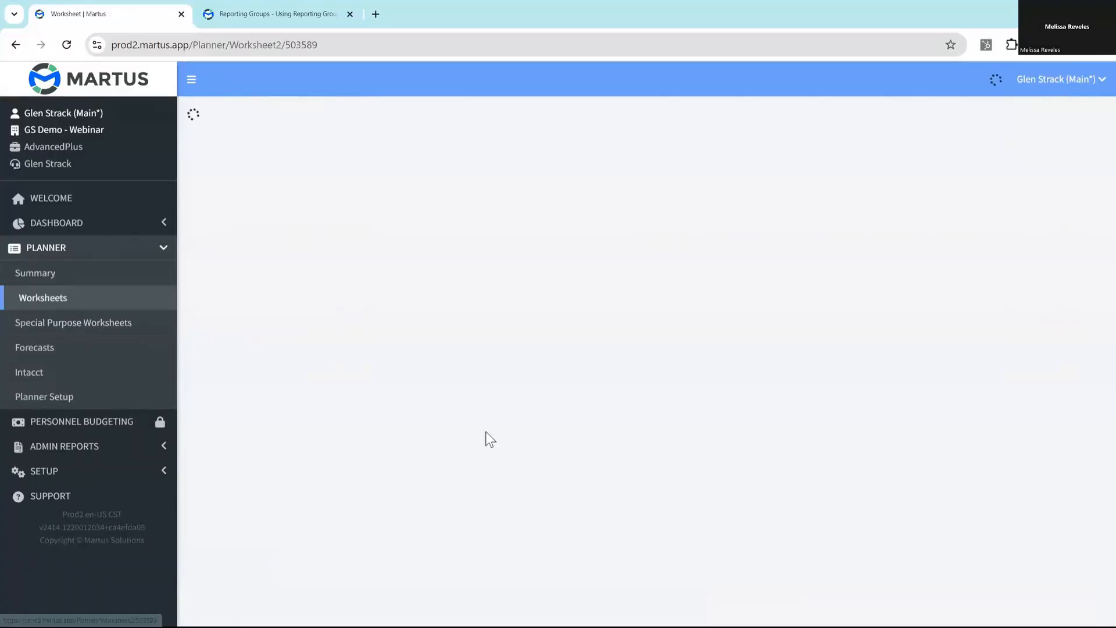
- Open the special purpose worksheet linked to 5602 Travel - Meals and remove the [TRVL1] Travel Cost Template lines from it
scroll(527, 417, down, 3)
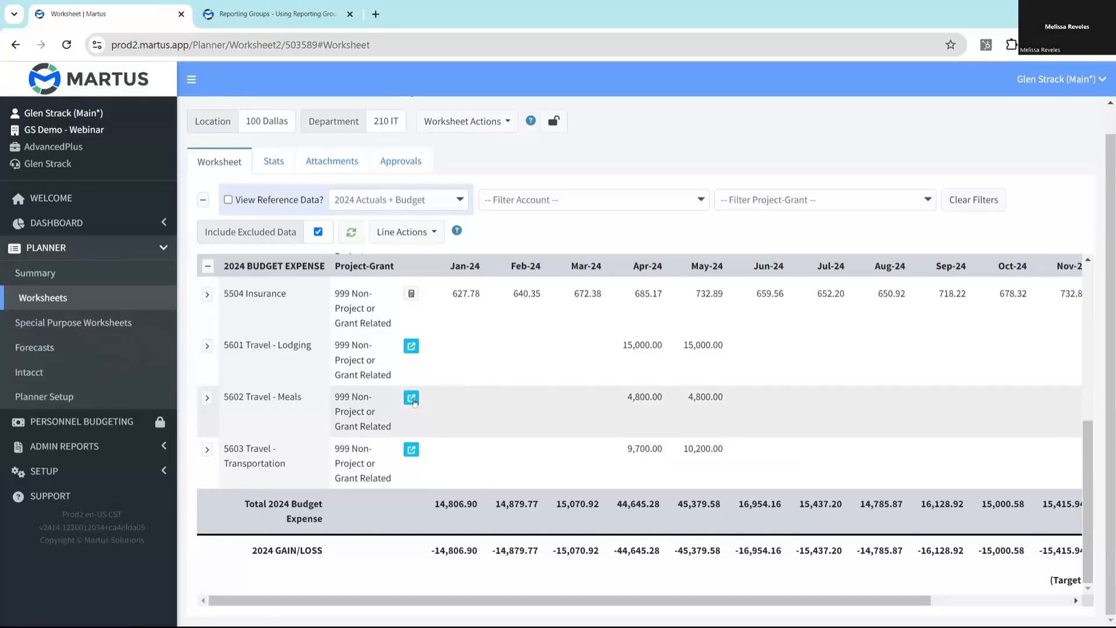
click(411, 399)
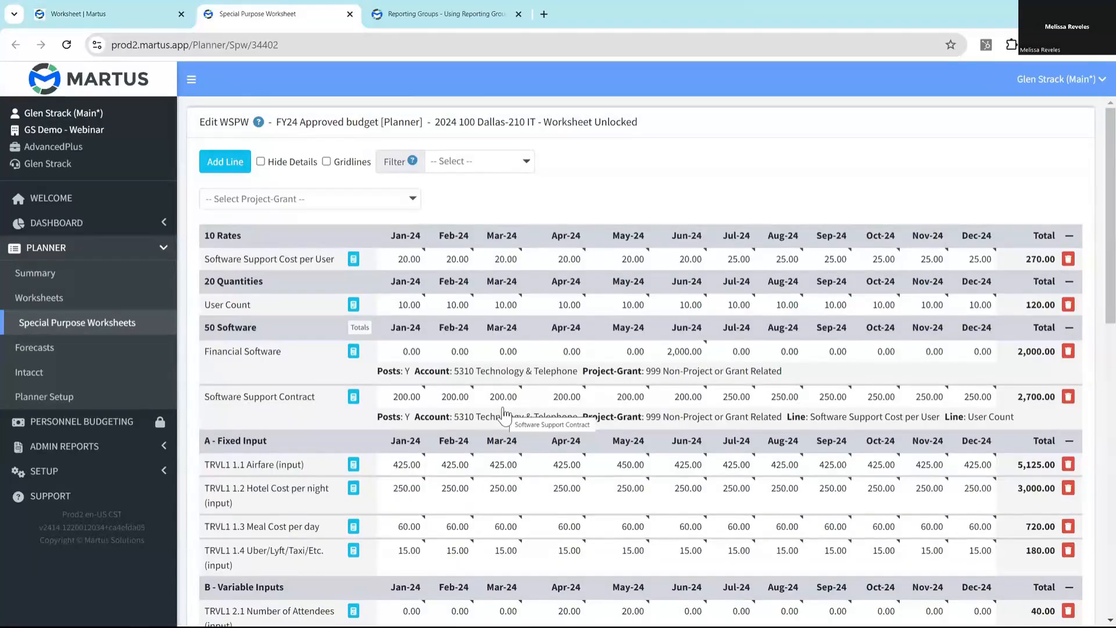
scroll(489, 401, down, 7)
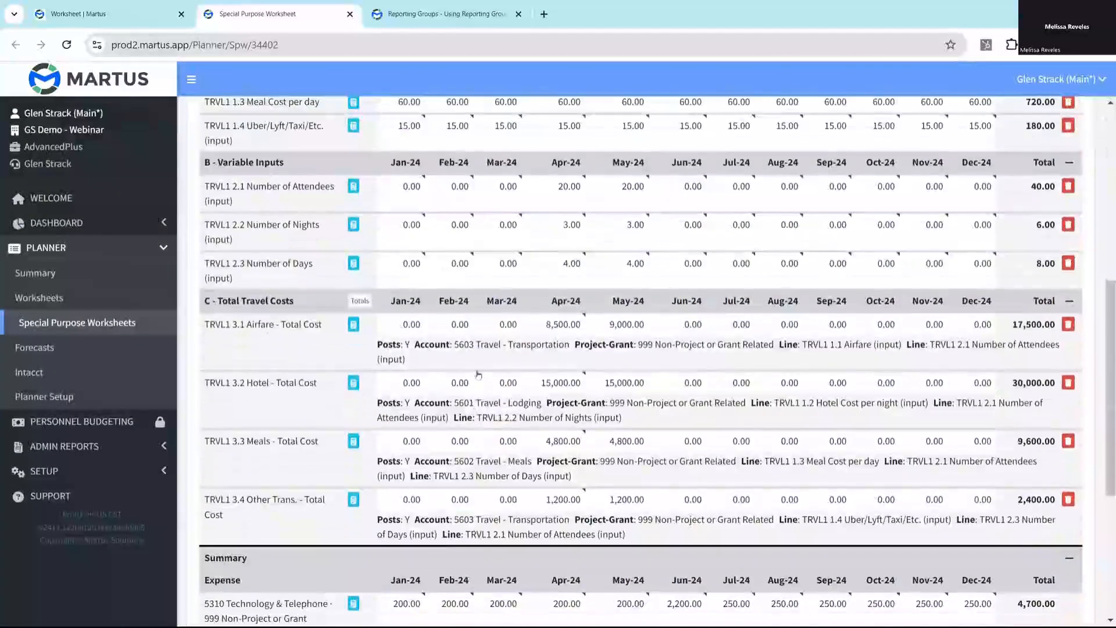
scroll(480, 382, down, 6)
scroll(486, 193, up, 6)
scroll(485, 193, down, 5)
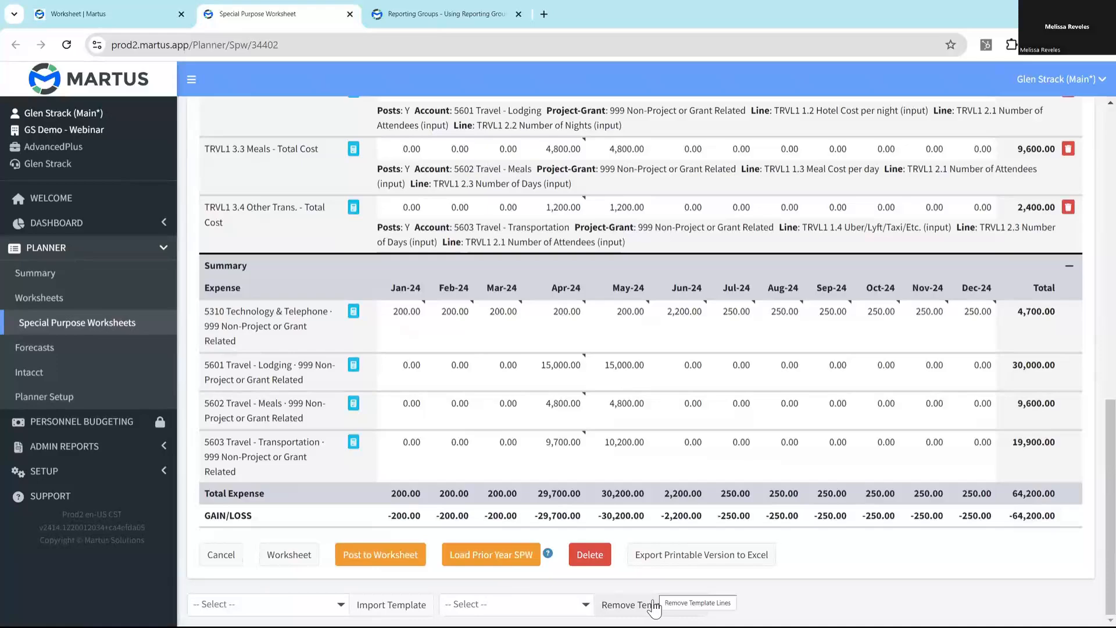
click(564, 606)
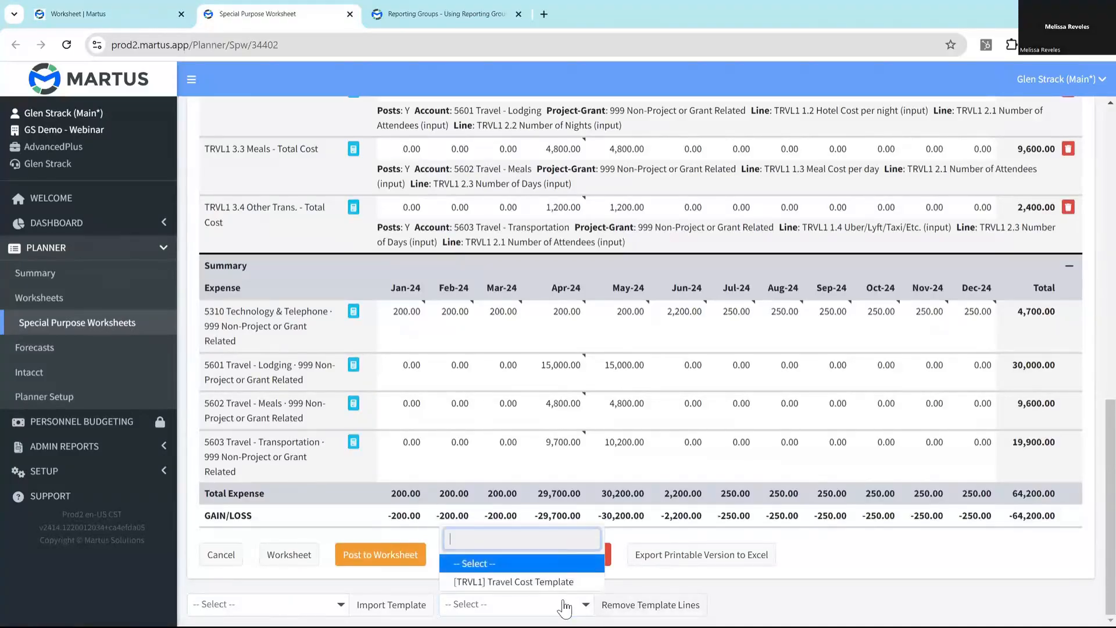
click(519, 582)
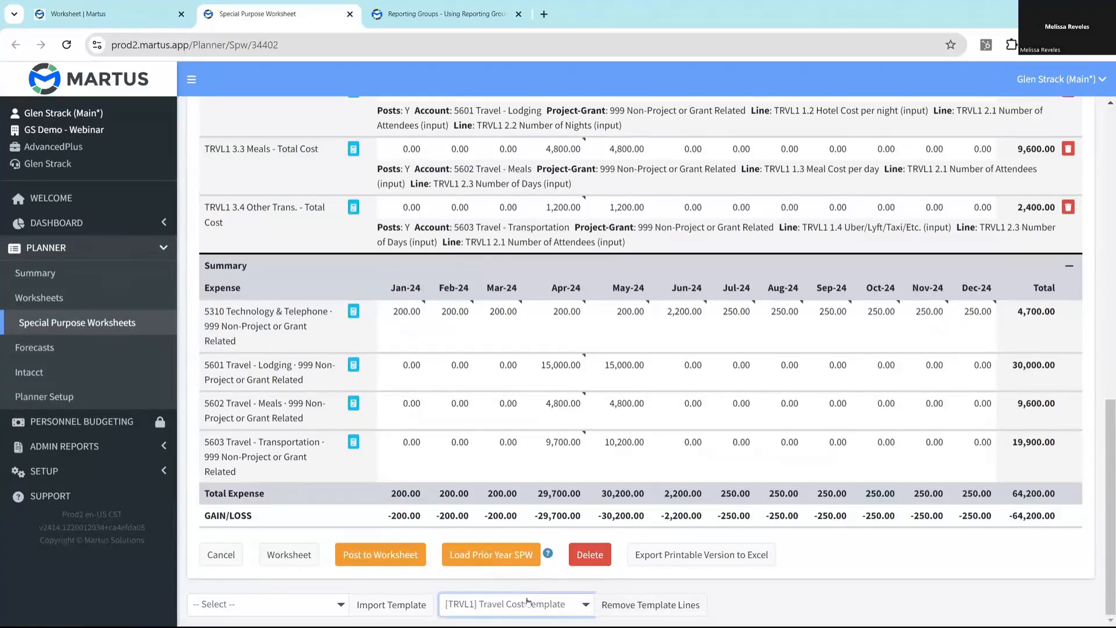
click(651, 605)
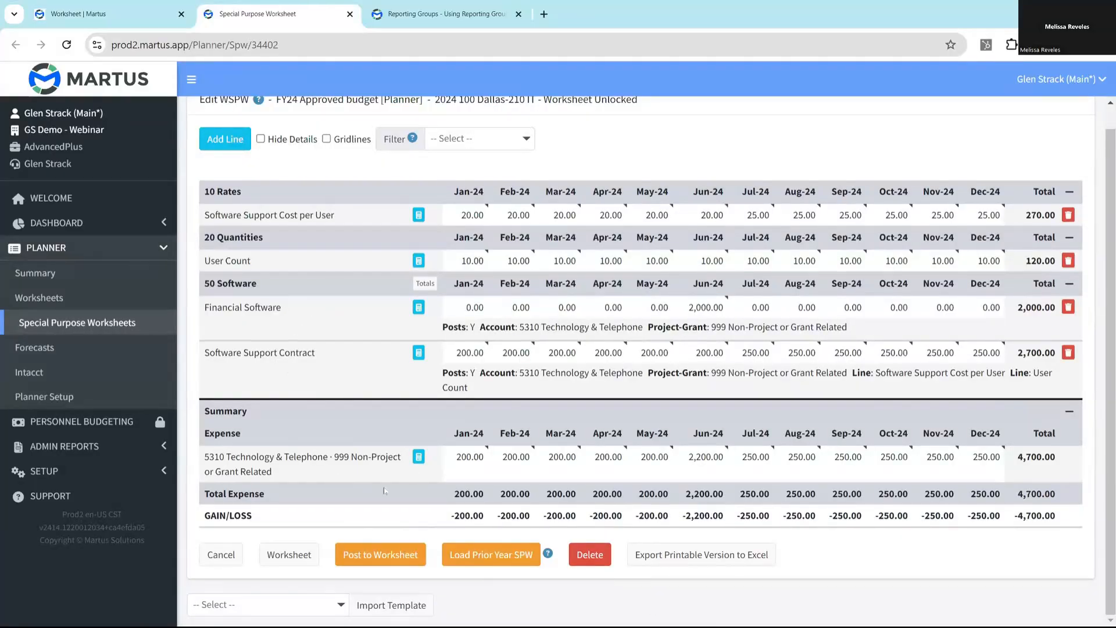
- Check the travel accounts on the related worksheet and reopen the special purpose worksheet linked to 5603 Travel - Transportation
click(277, 560)
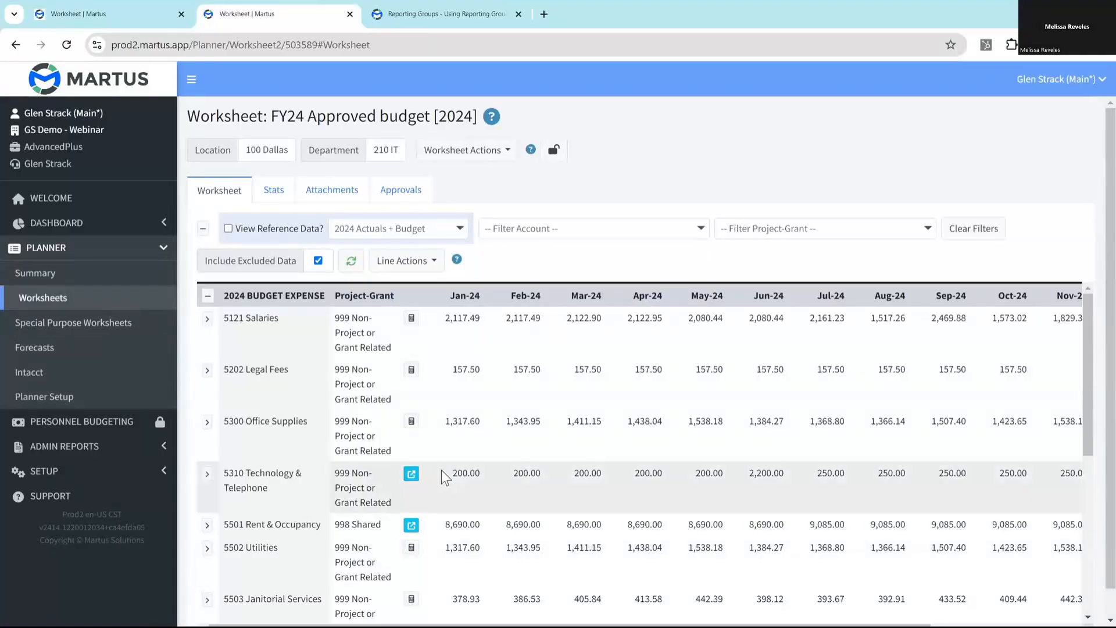
scroll(441, 471, down, 5)
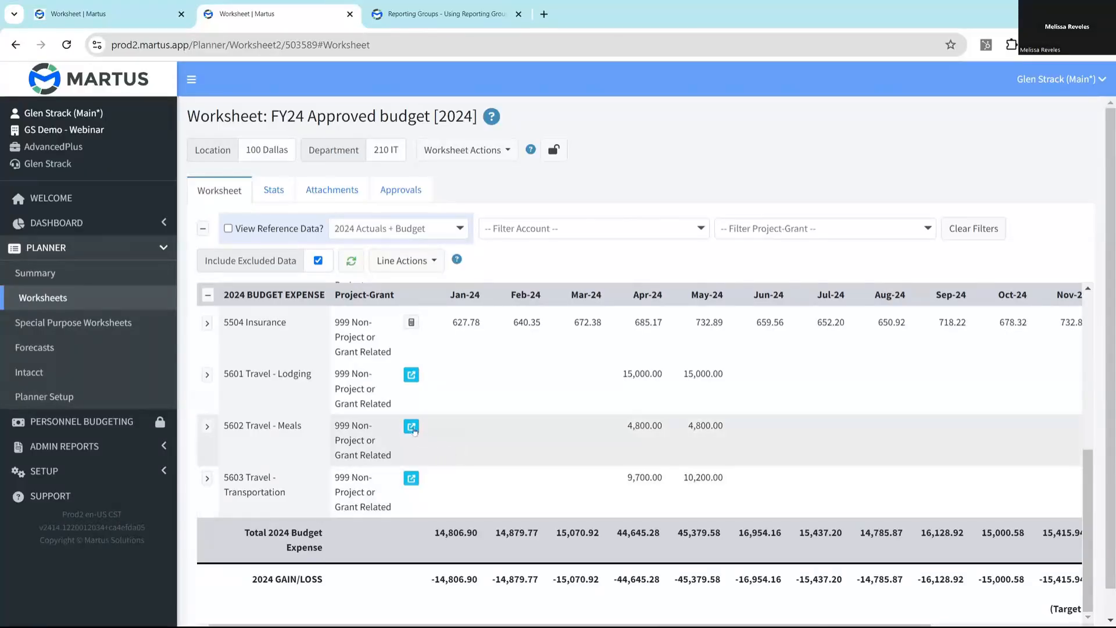
click(411, 478)
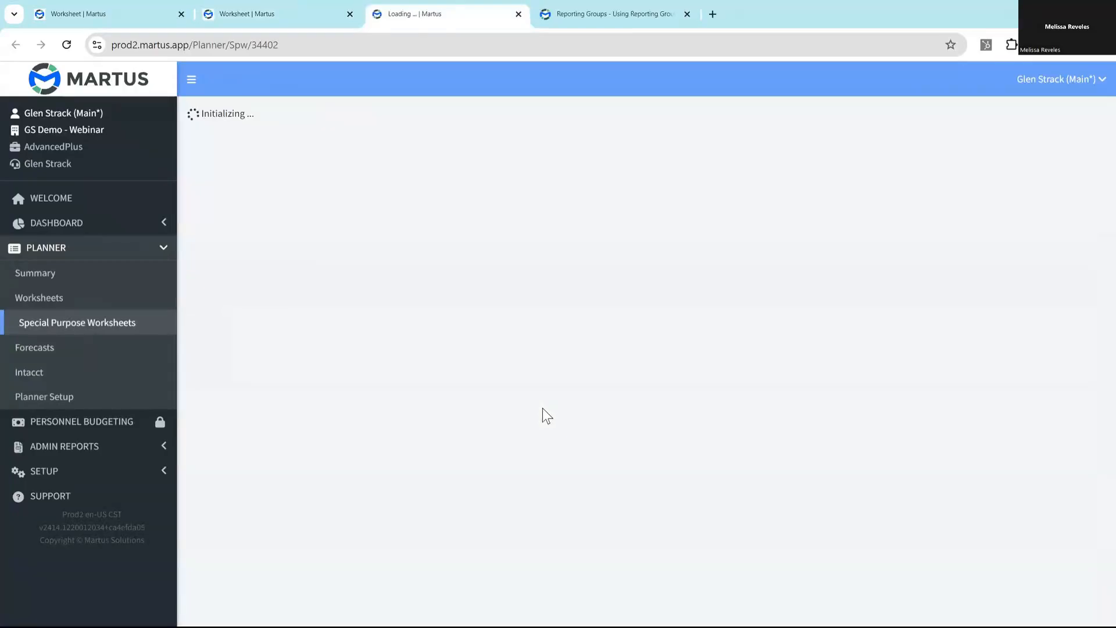
- Post the 100 Dallas-210 IT special purpose worksheet to its worksheet, confirming the posting
scroll(536, 412, down, 1)
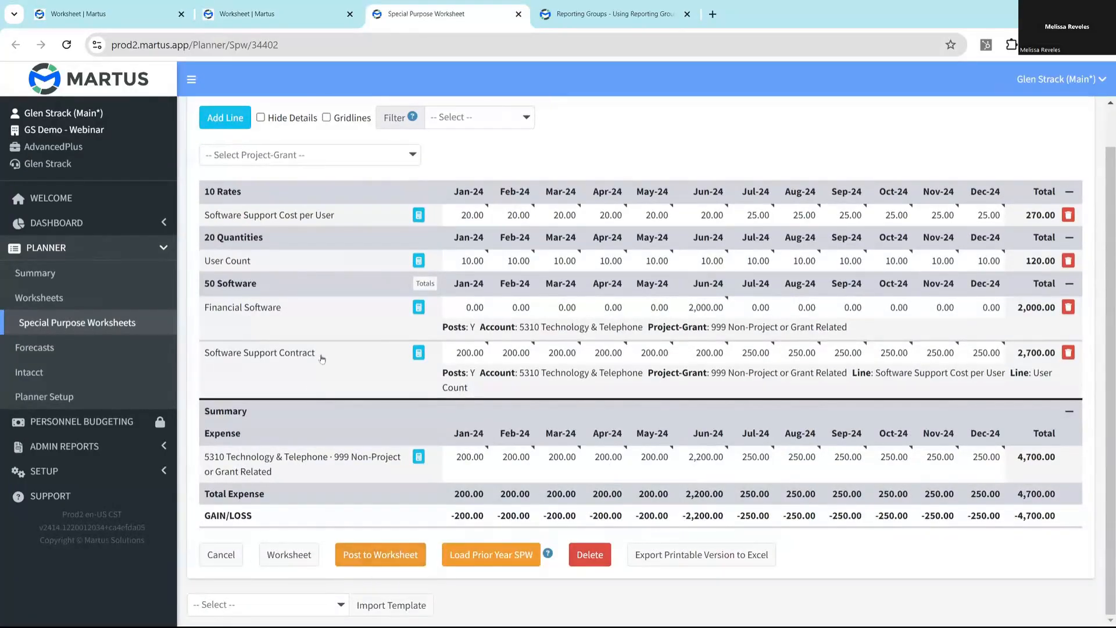
click(373, 555)
key(Return)
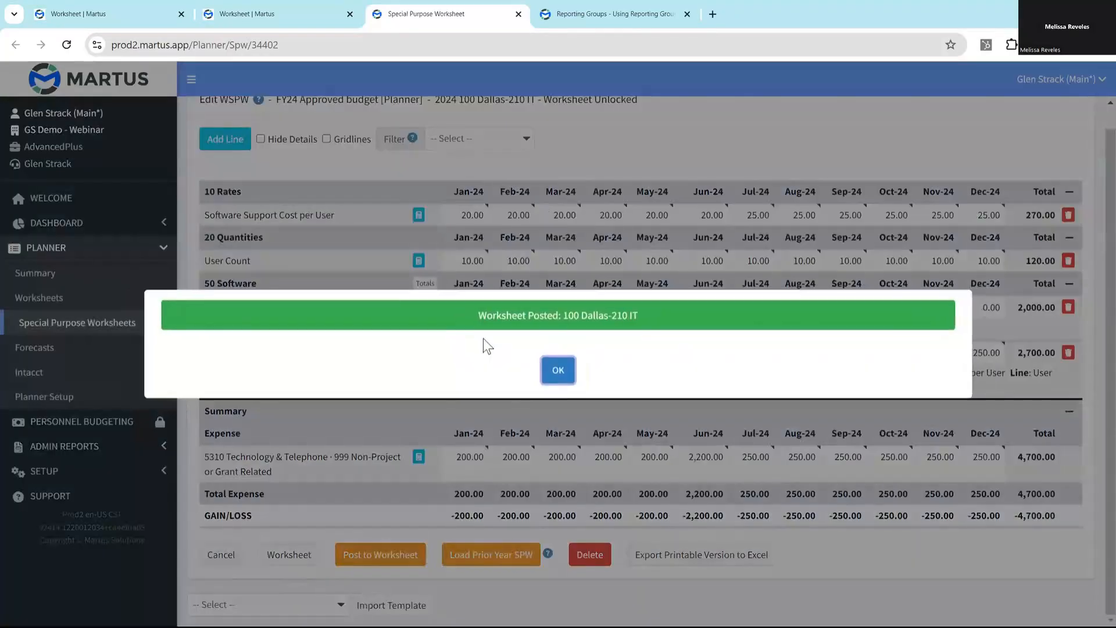
click(555, 370)
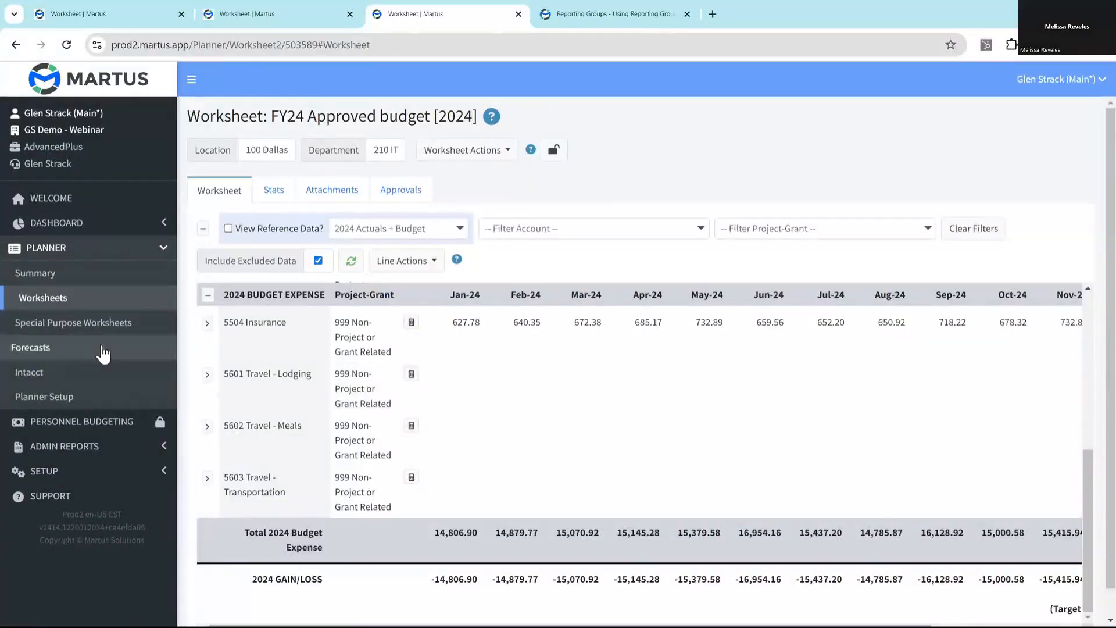
- Open the Activity Log and load only the entries for the Delete SPW action
click(81, 305)
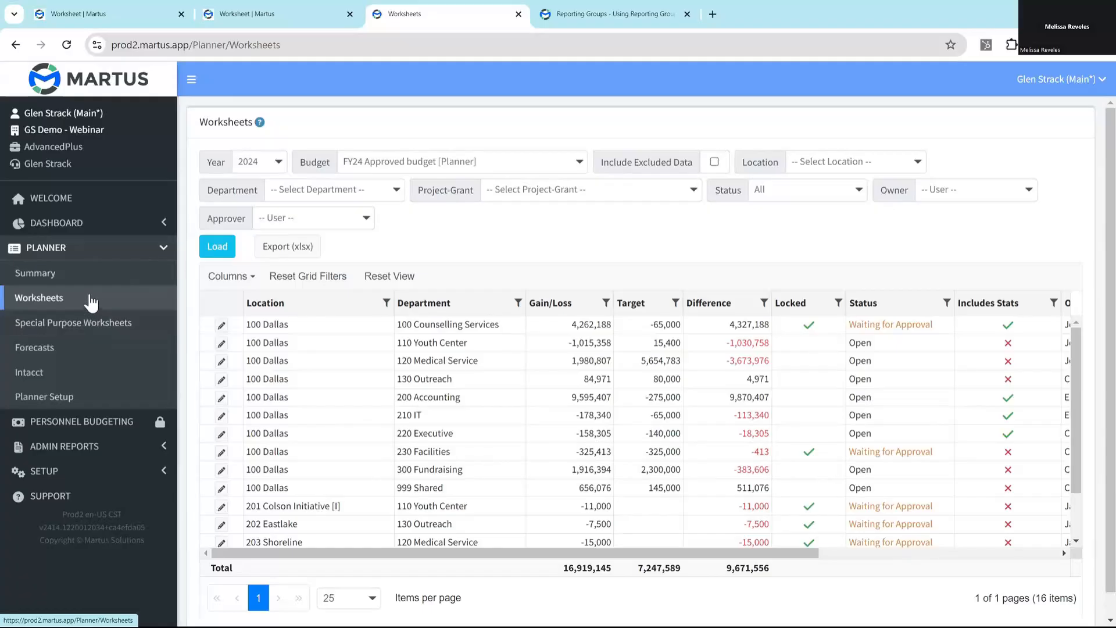
click(62, 449)
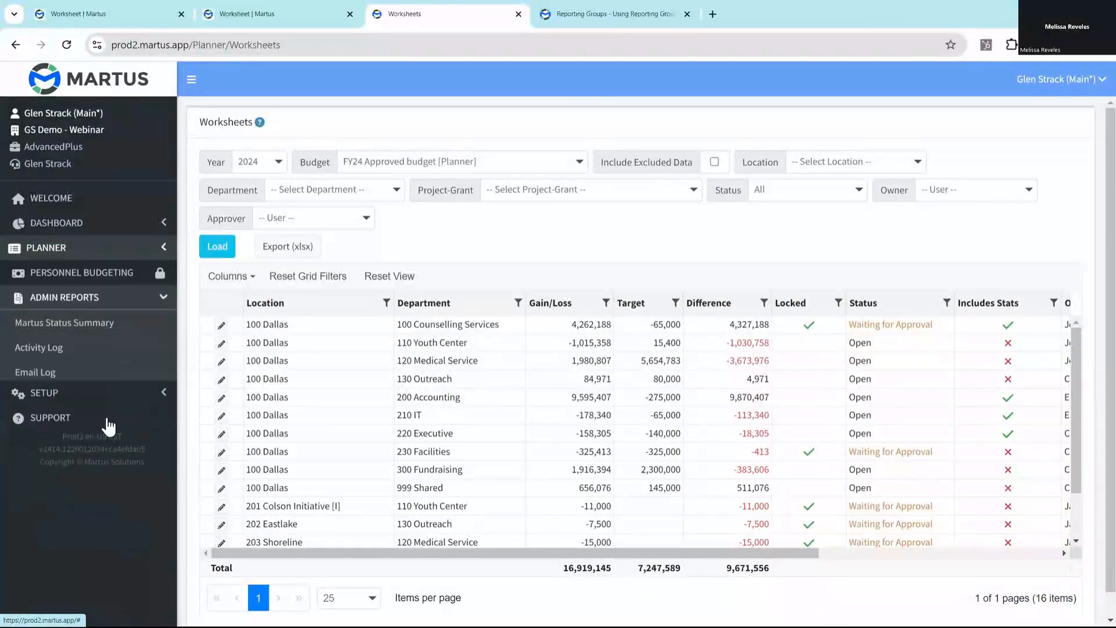
click(50, 360)
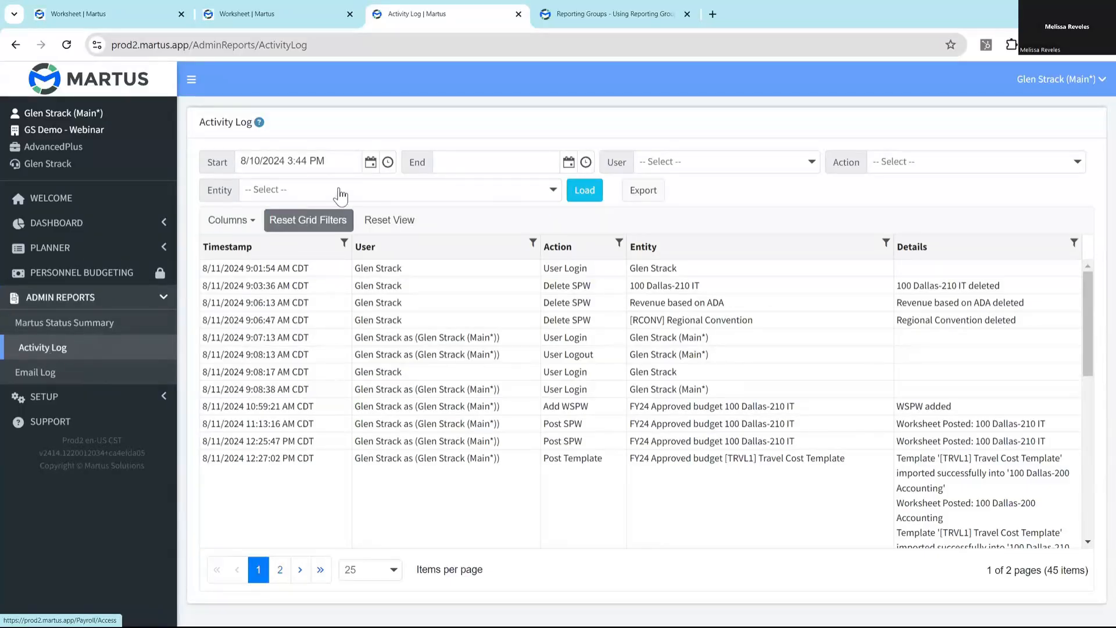
click(912, 167)
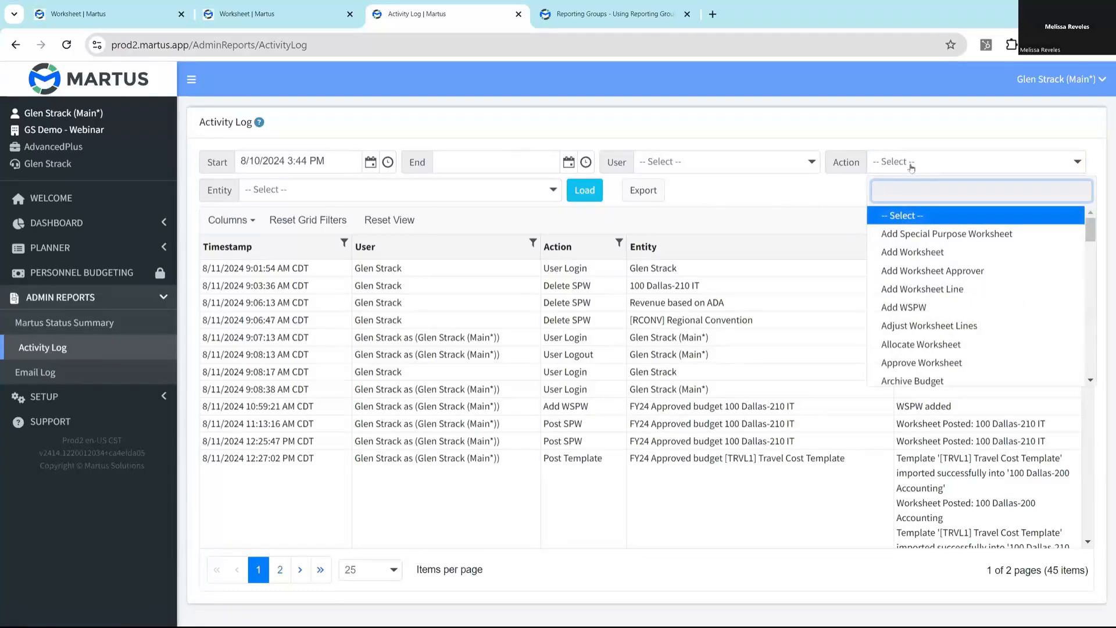
text(delete)
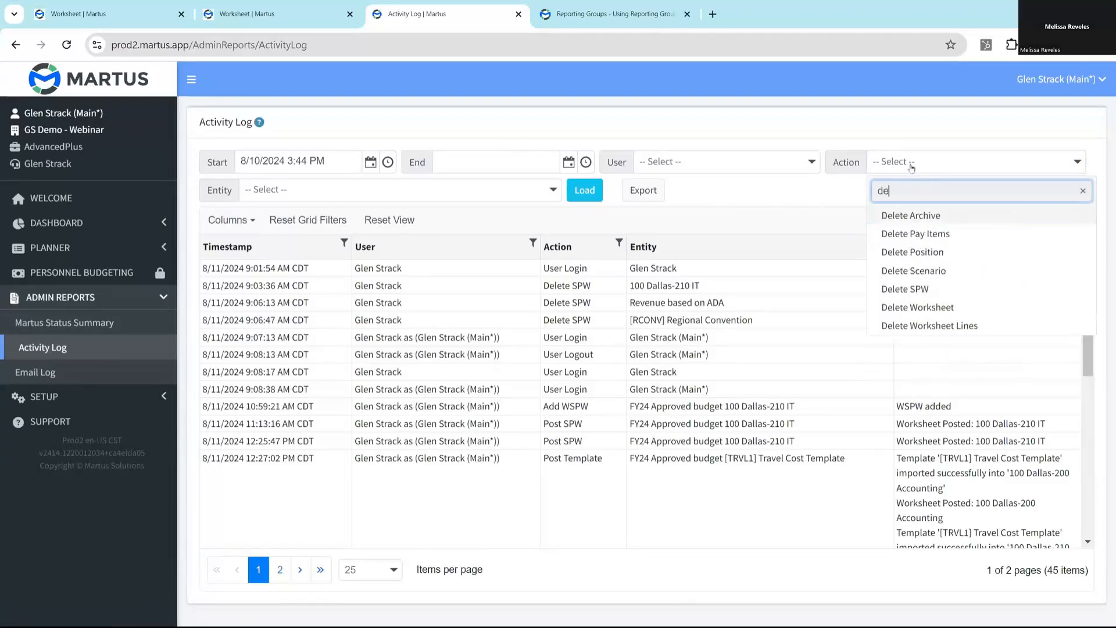
click(924, 289)
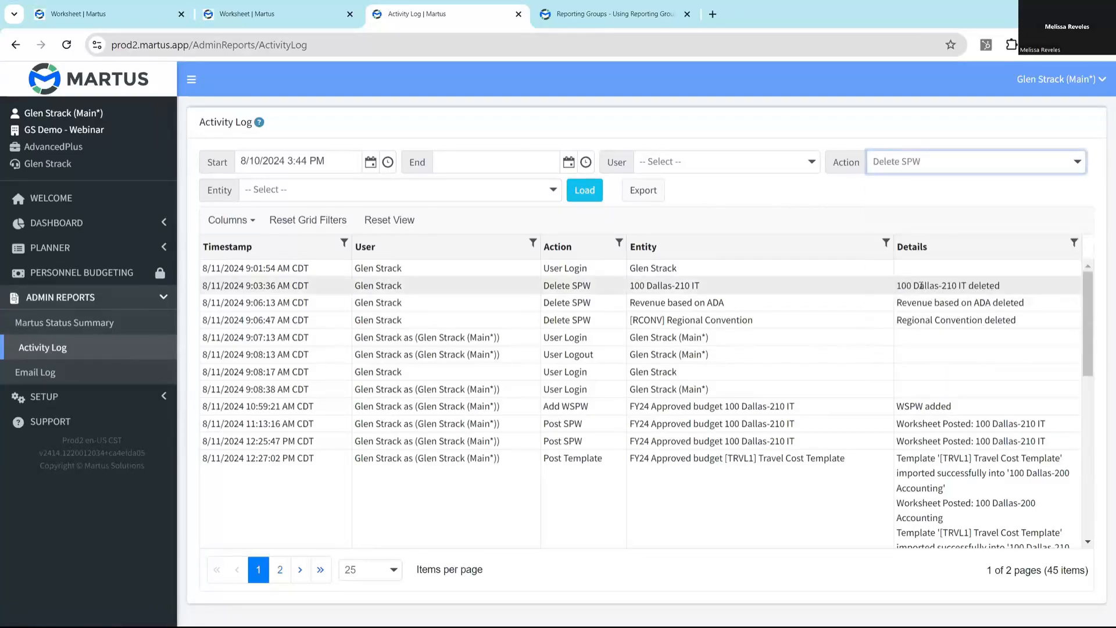
click(584, 192)
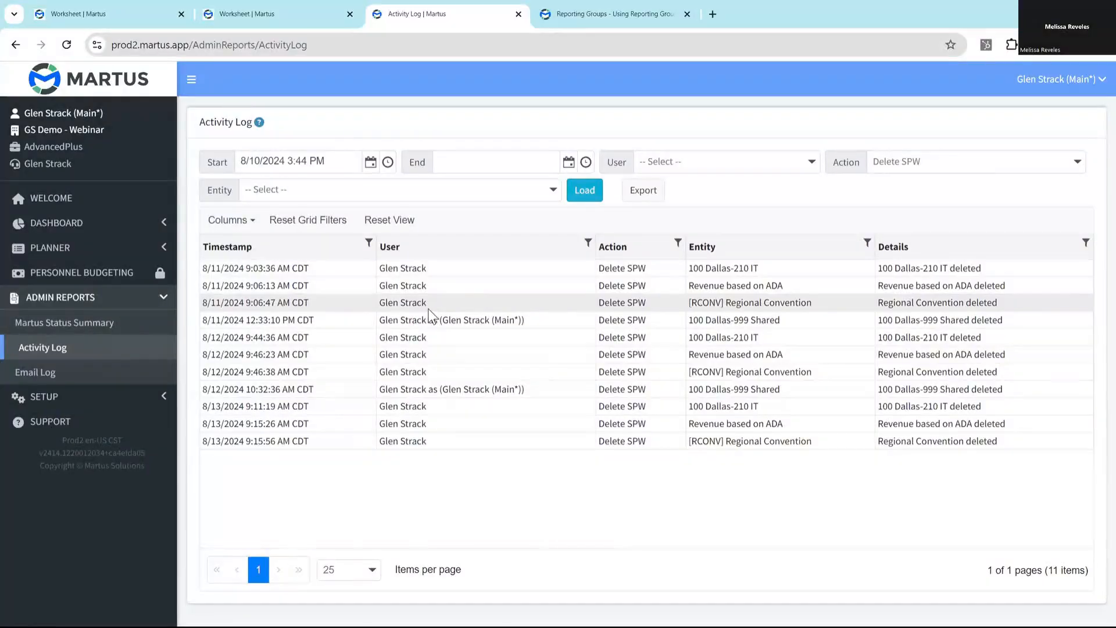
- Open the 100 Dallas, 999 Shared worksheet and create a special purpose worksheet from it
click(50, 247)
click(57, 298)
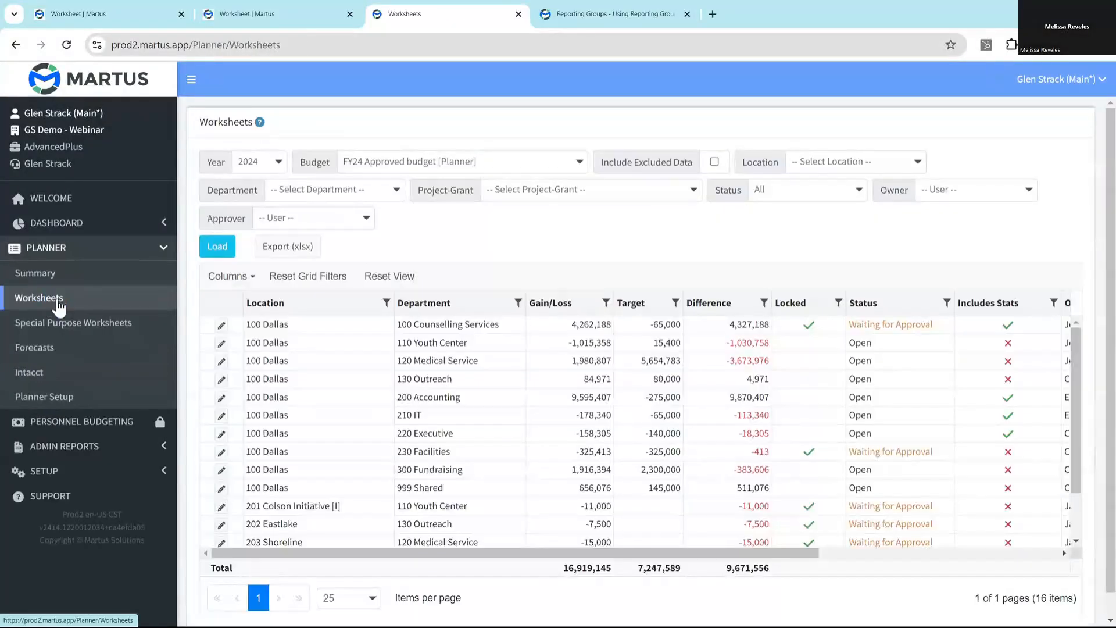
click(222, 487)
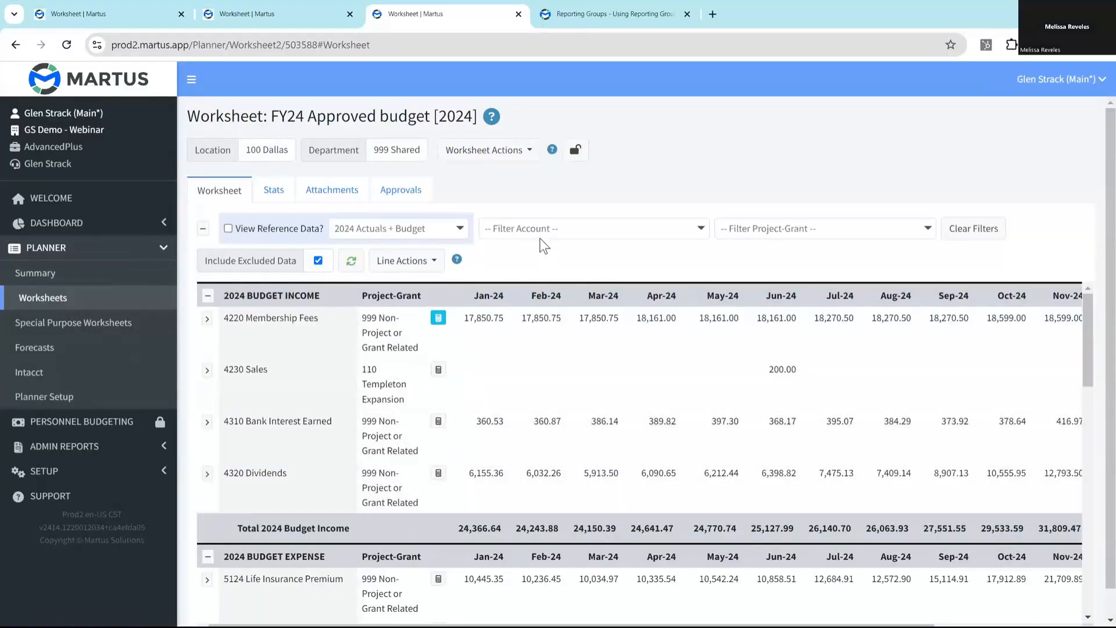
click(508, 152)
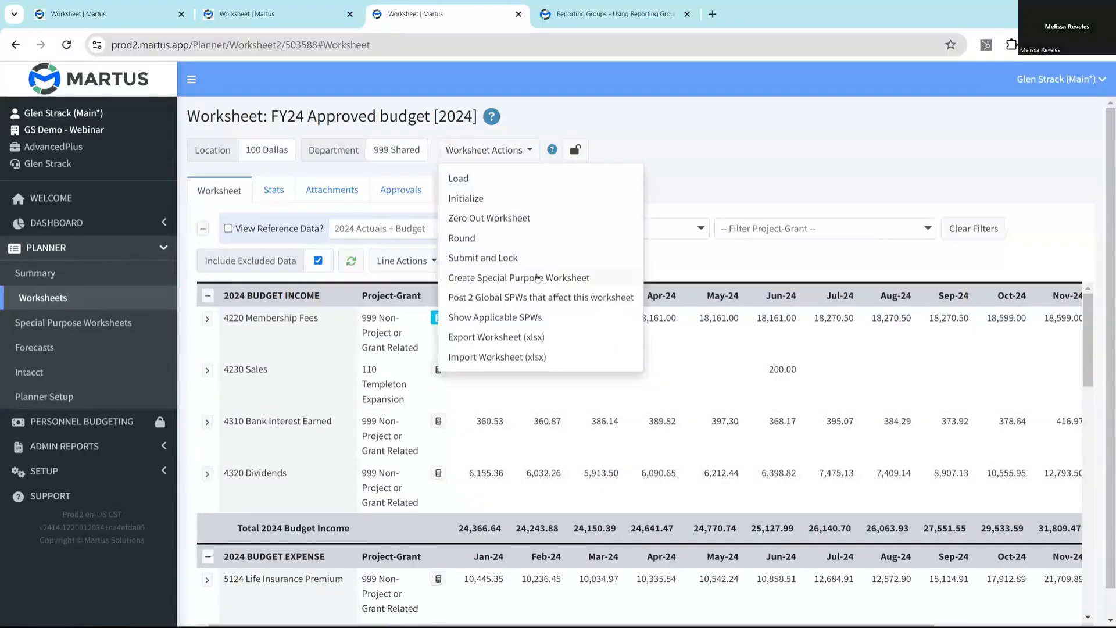
click(529, 279)
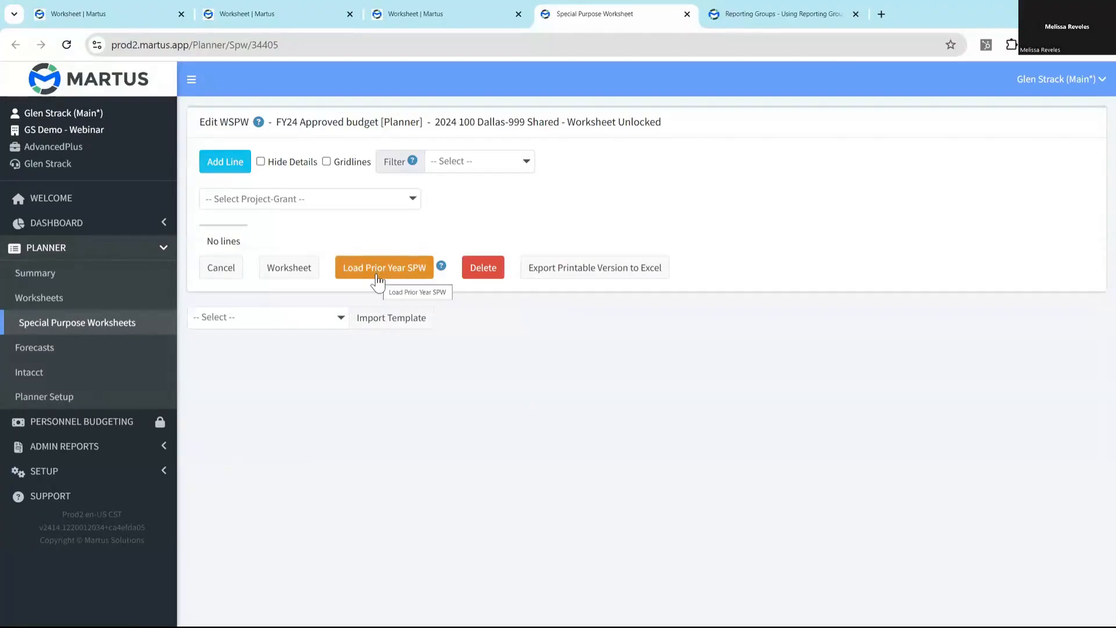
- Read the help on loading a prior year SPW and load the prior year's lines into the new special purpose worksheet
click(442, 266)
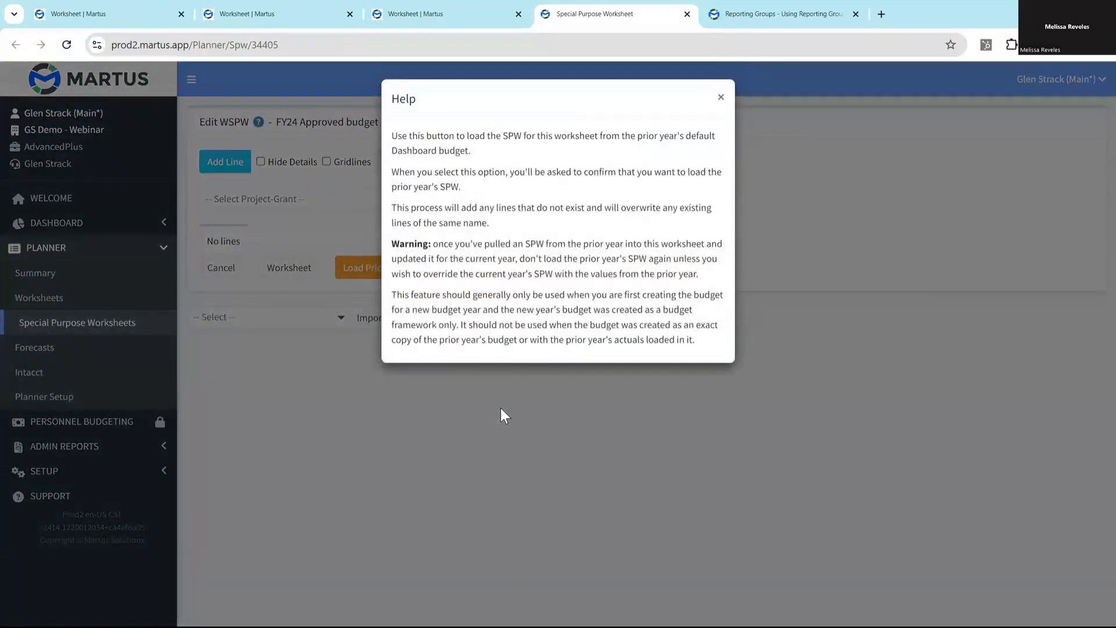
click(721, 97)
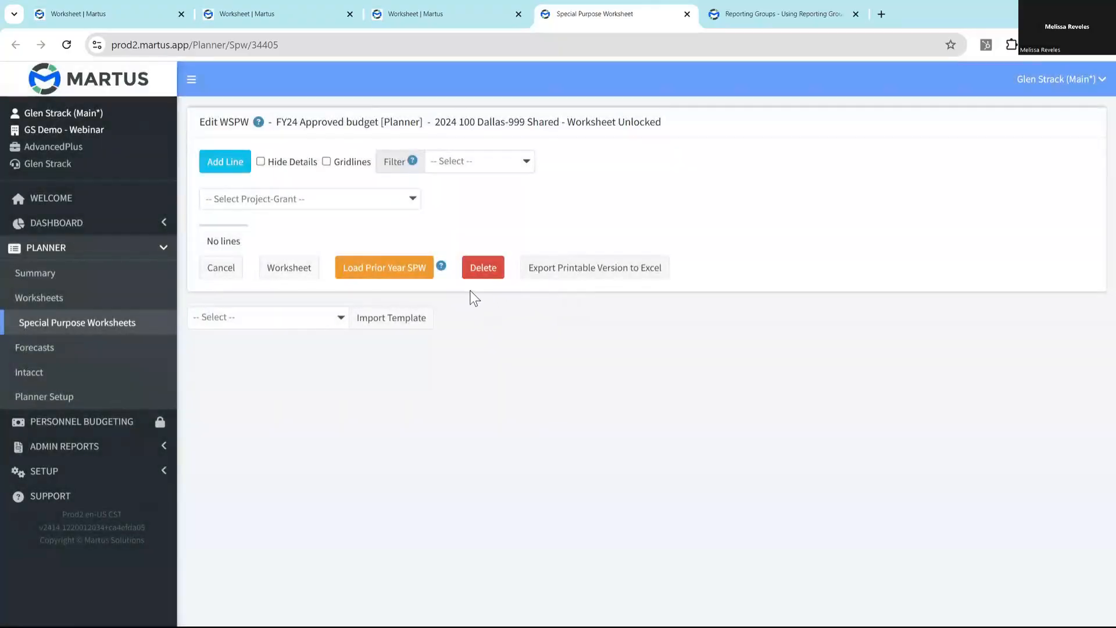
click(388, 268)
click(628, 127)
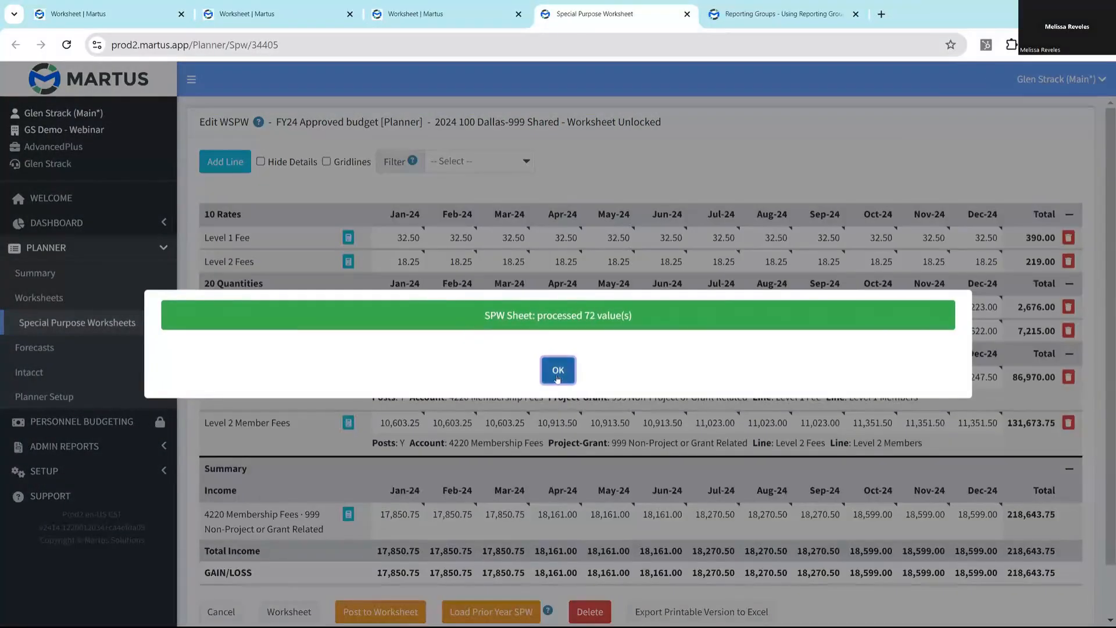
click(559, 369)
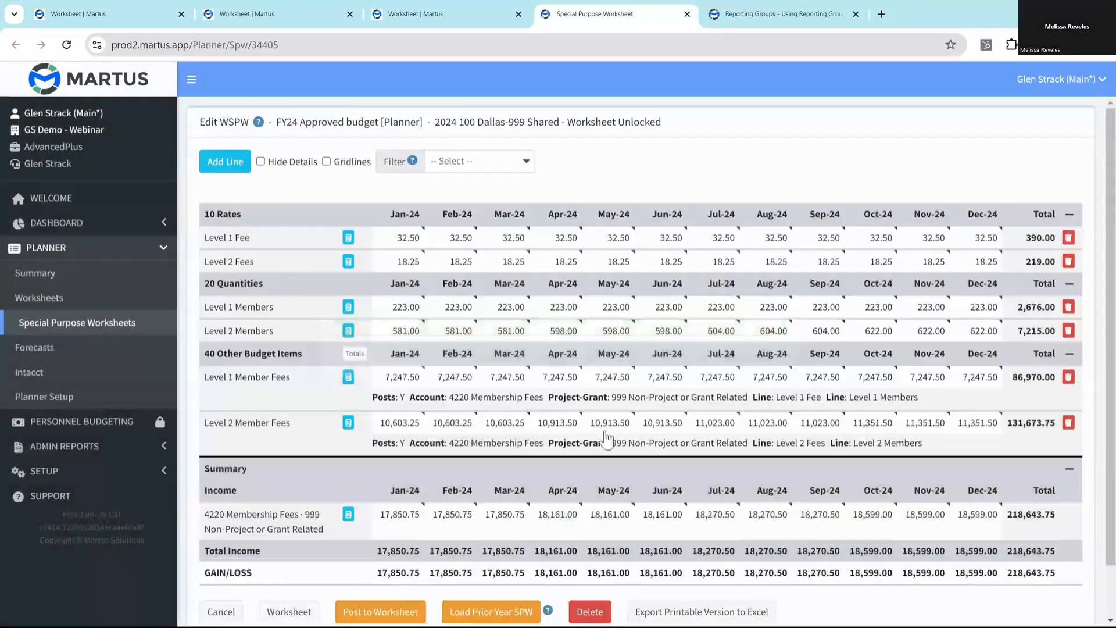
- Review the loaded membership fee lines and post the 100 Dallas-999 Shared special purpose worksheet to its worksheet, confirming the posting
scroll(604, 436, down, 2)
scroll(613, 435, up, 2)
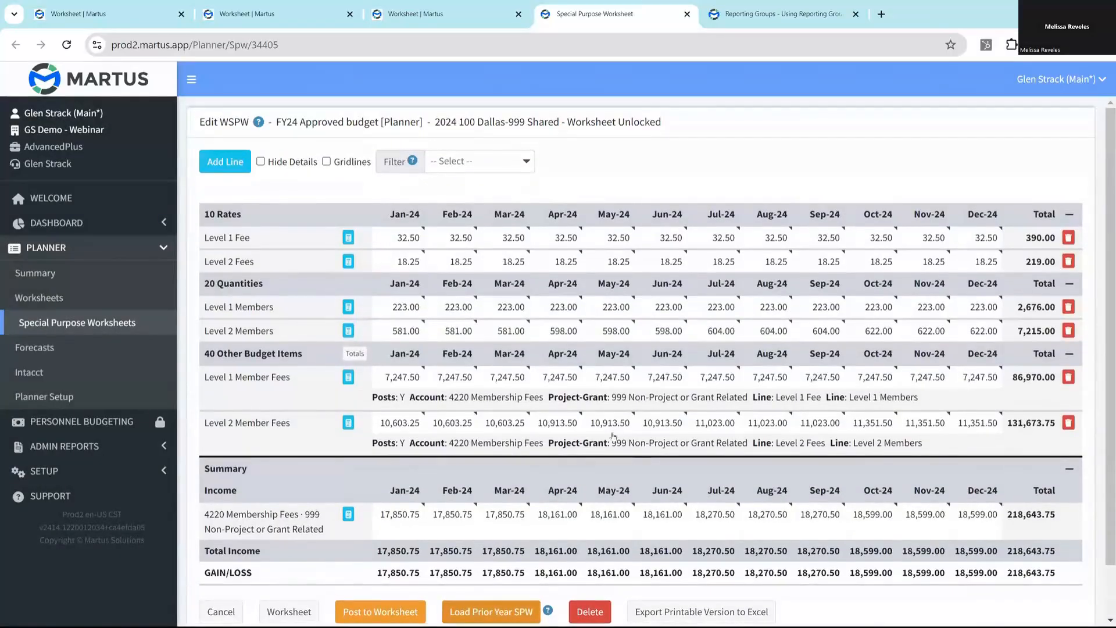
scroll(612, 435, down, 2)
click(370, 556)
click(628, 124)
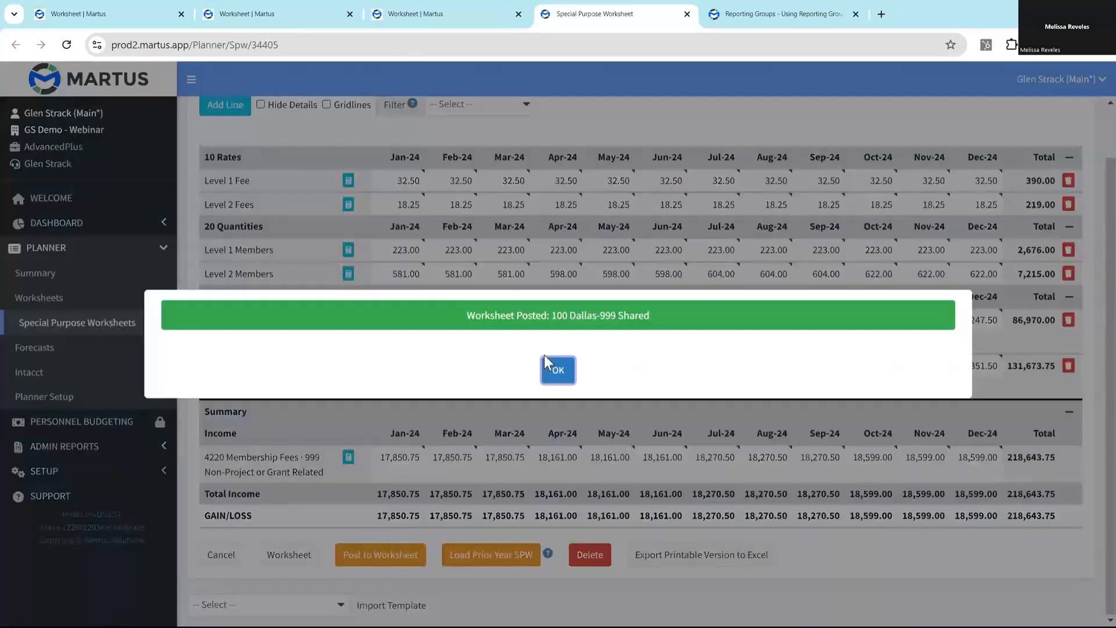
click(558, 373)
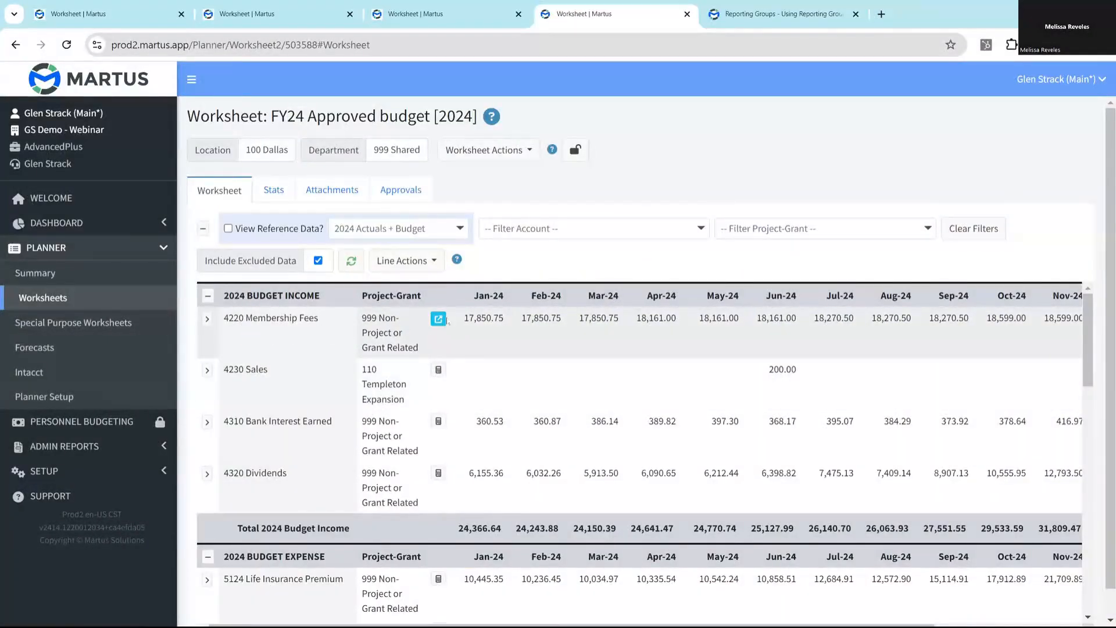
- Open the special purpose worksheet linked to 4220 Membership Fees and delete it, confirming the deletion
mouse_move(487, 319)
click(438, 319)
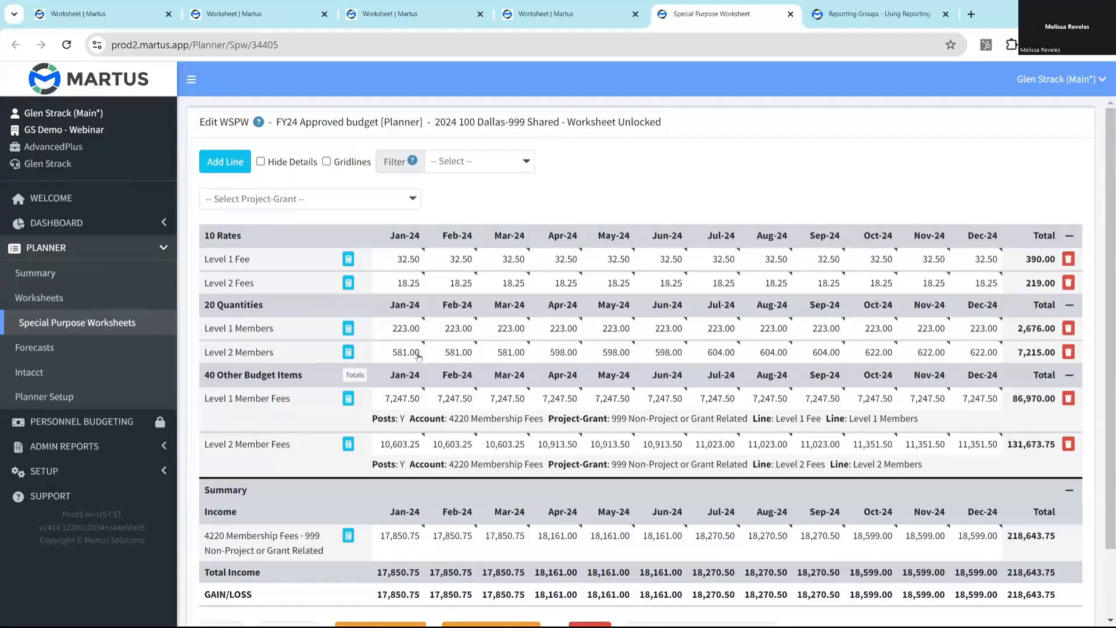
scroll(437, 366, down, 2)
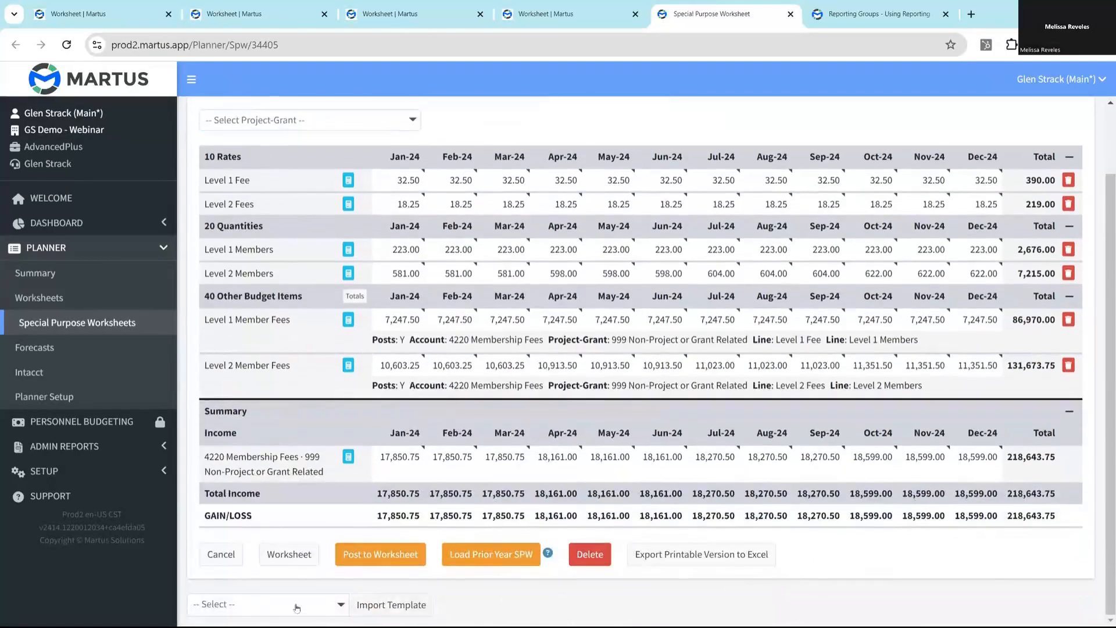
click(590, 555)
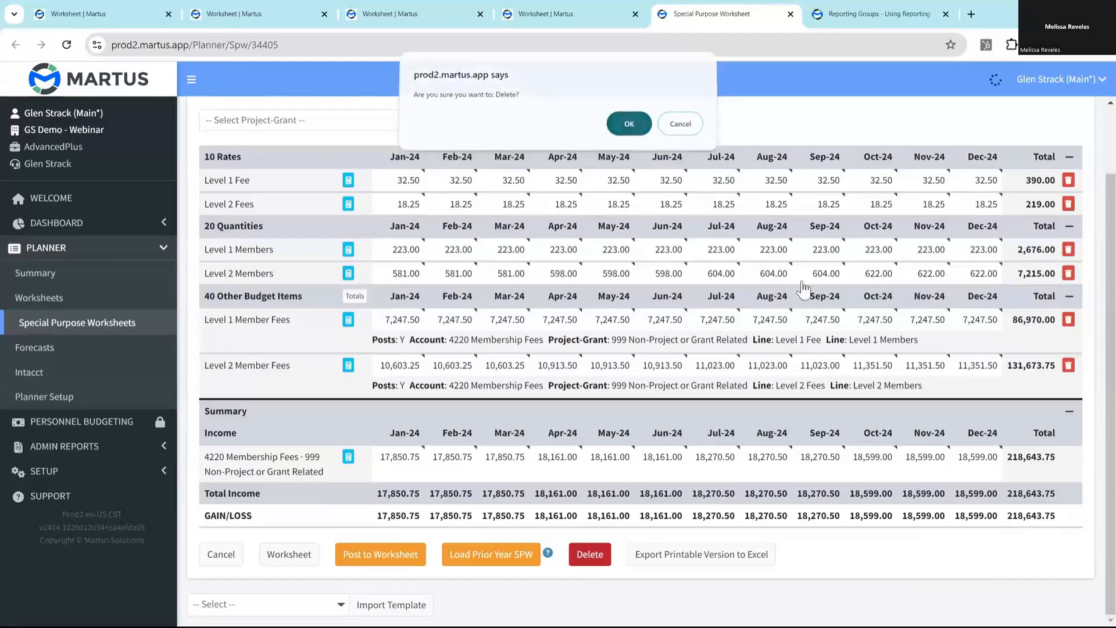
key(Return)
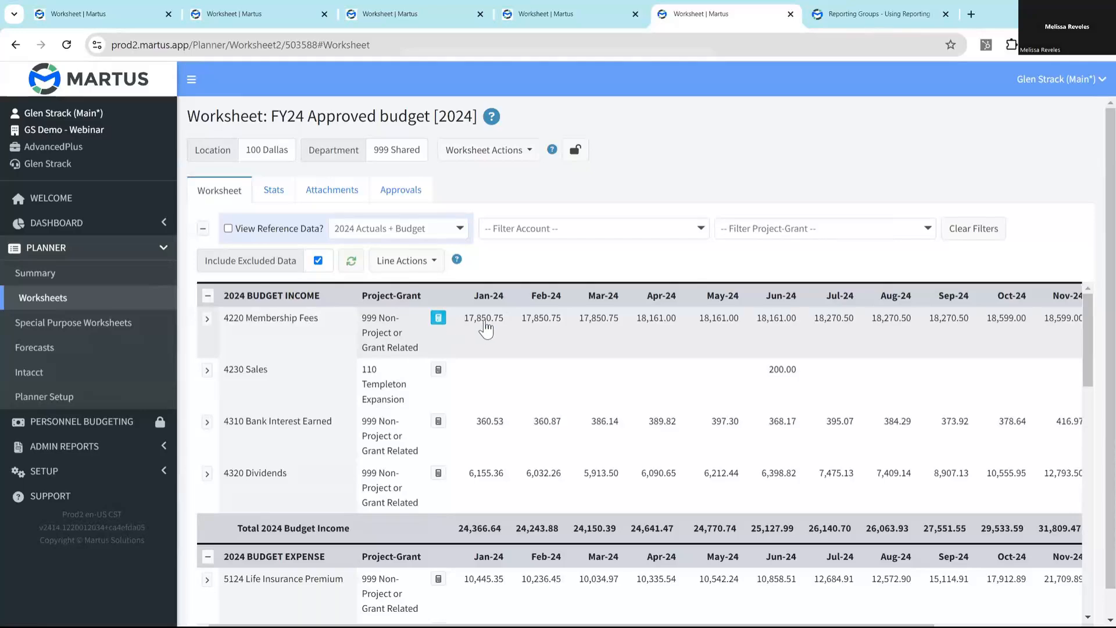
- Open the 4220 Membership Fees line for editing to check its monthly amounts and notes
mouse_move(495, 326)
click(438, 319)
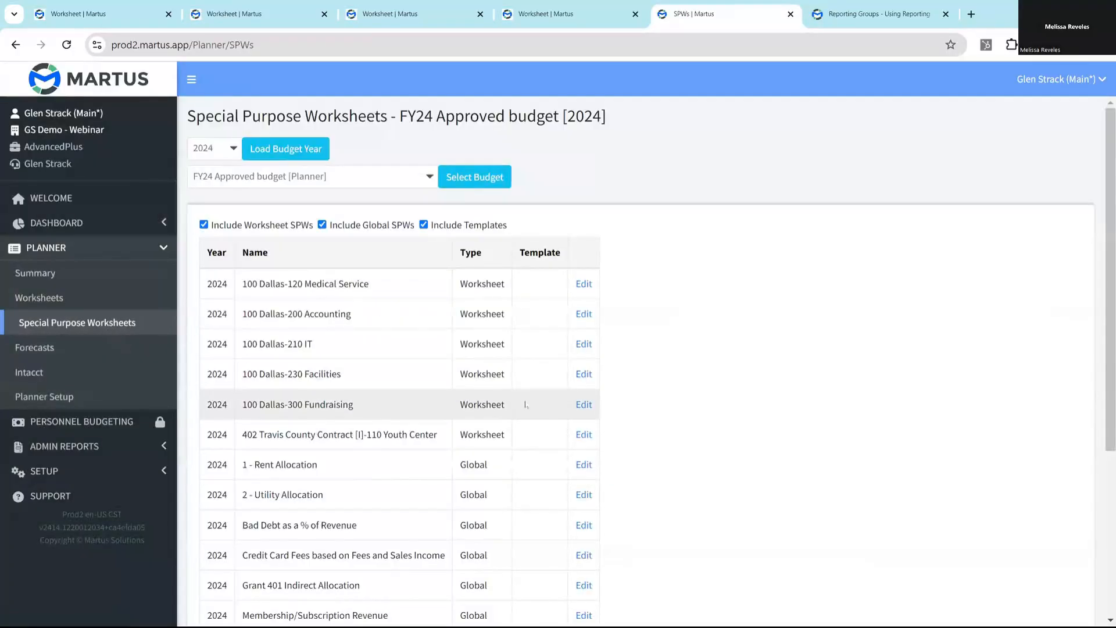
- Go to the list of special purpose worksheets and read the help on loading a prior SPW
scroll(512, 418, down, 4)
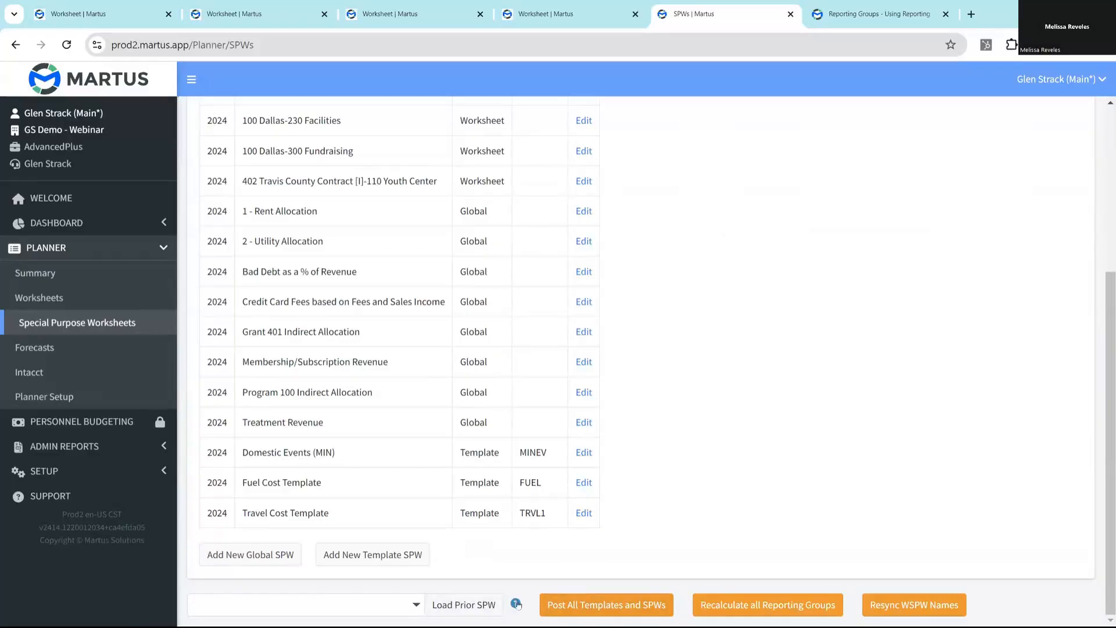
click(516, 603)
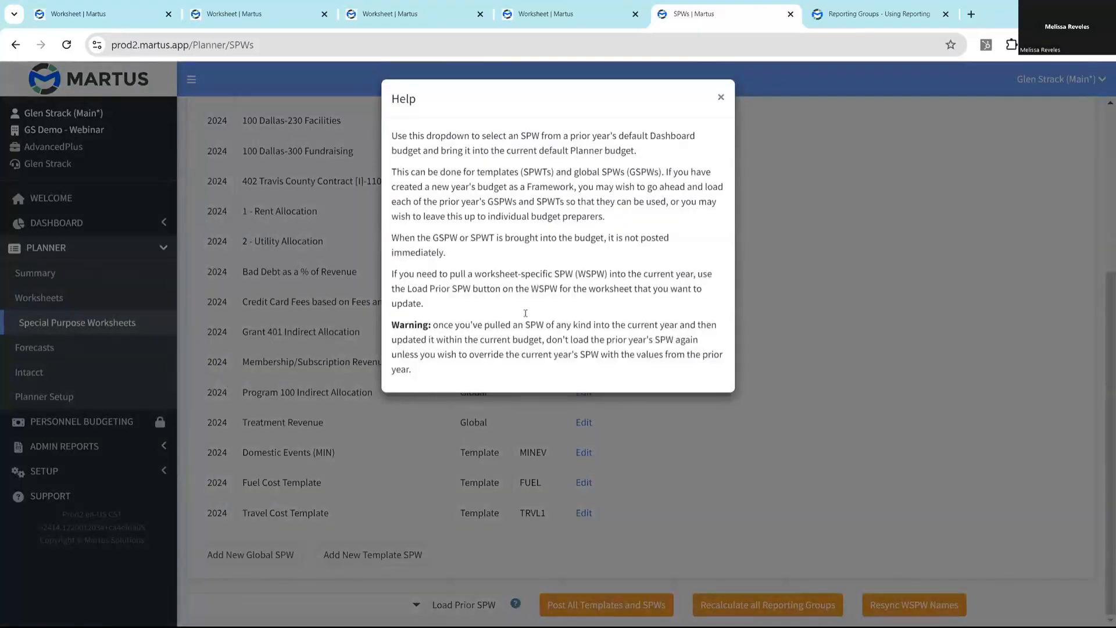
click(721, 97)
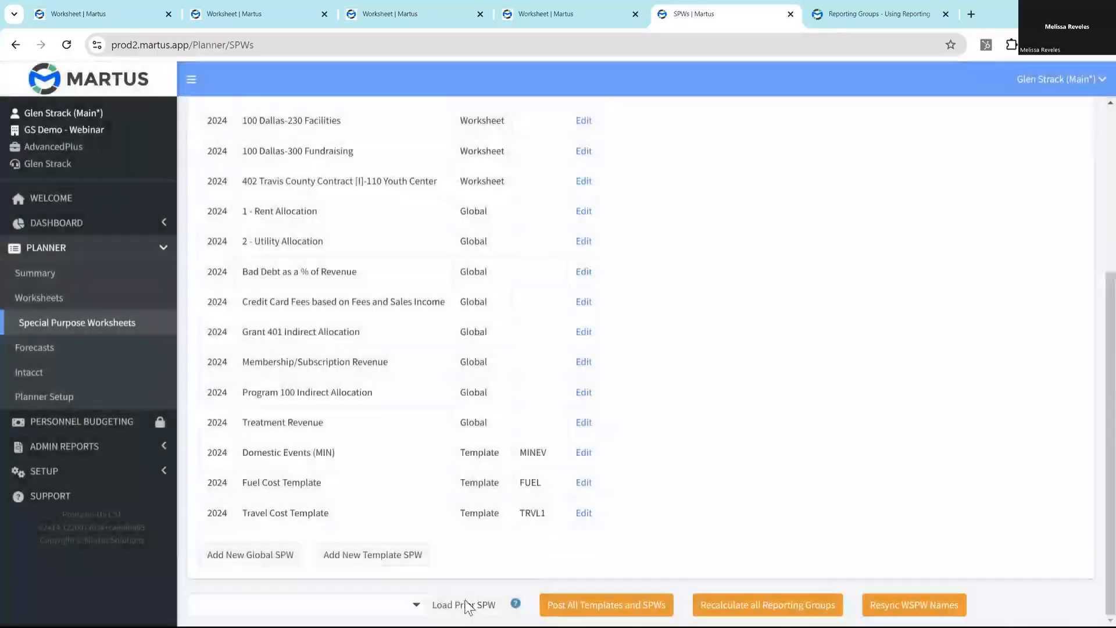
- Load the prior year's [RCONV] Regional Convention template SPW into the current budget and acknowledge the result
click(418, 604)
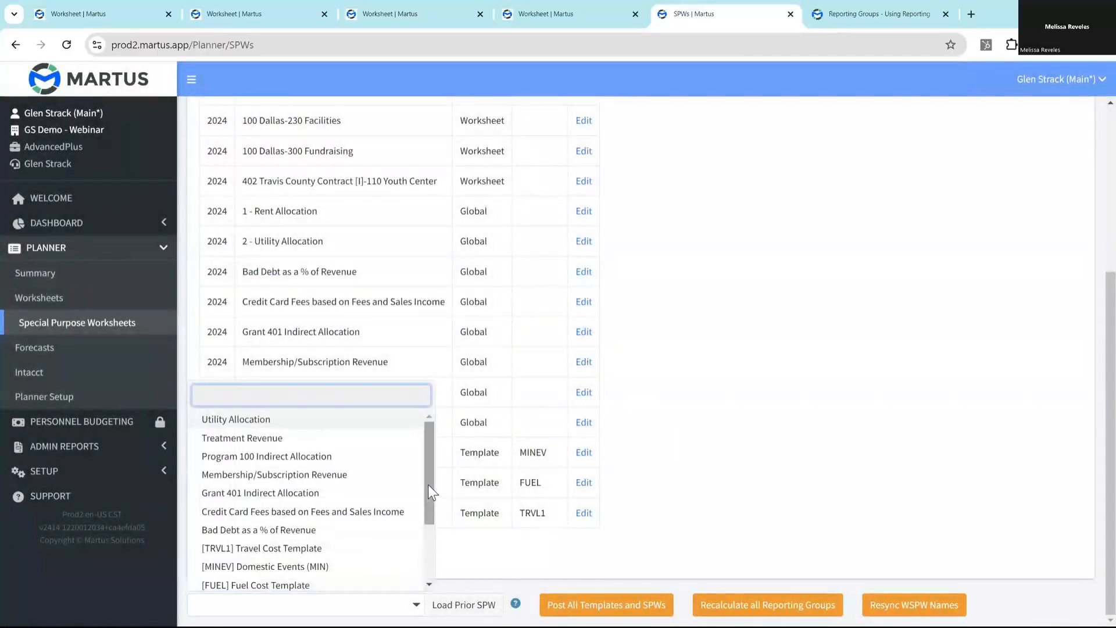
drag(427, 457, 429, 512)
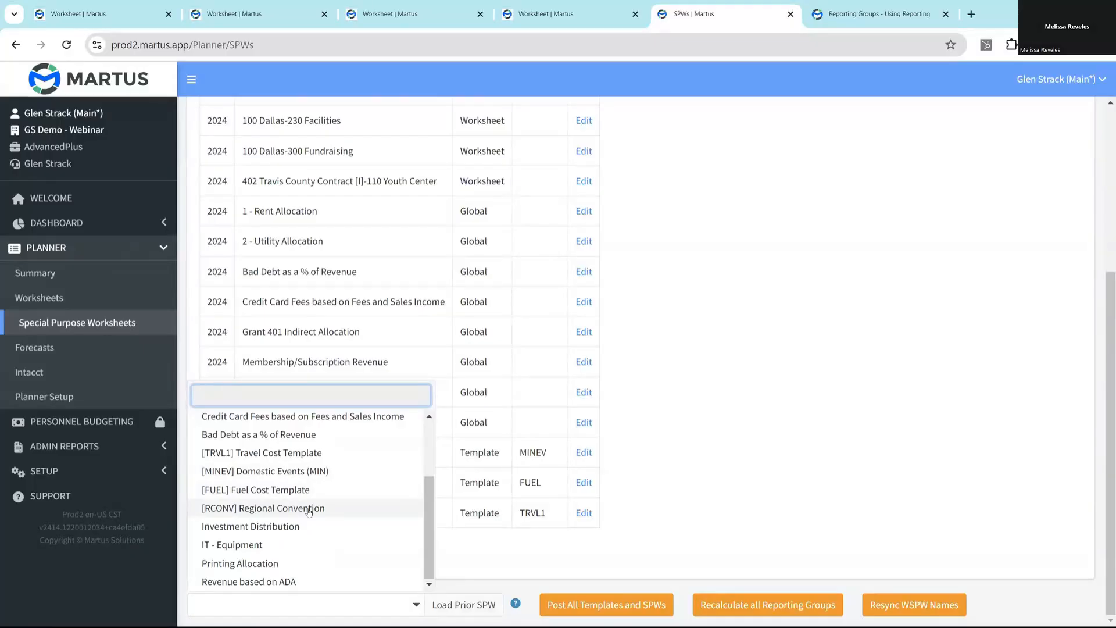
click(309, 509)
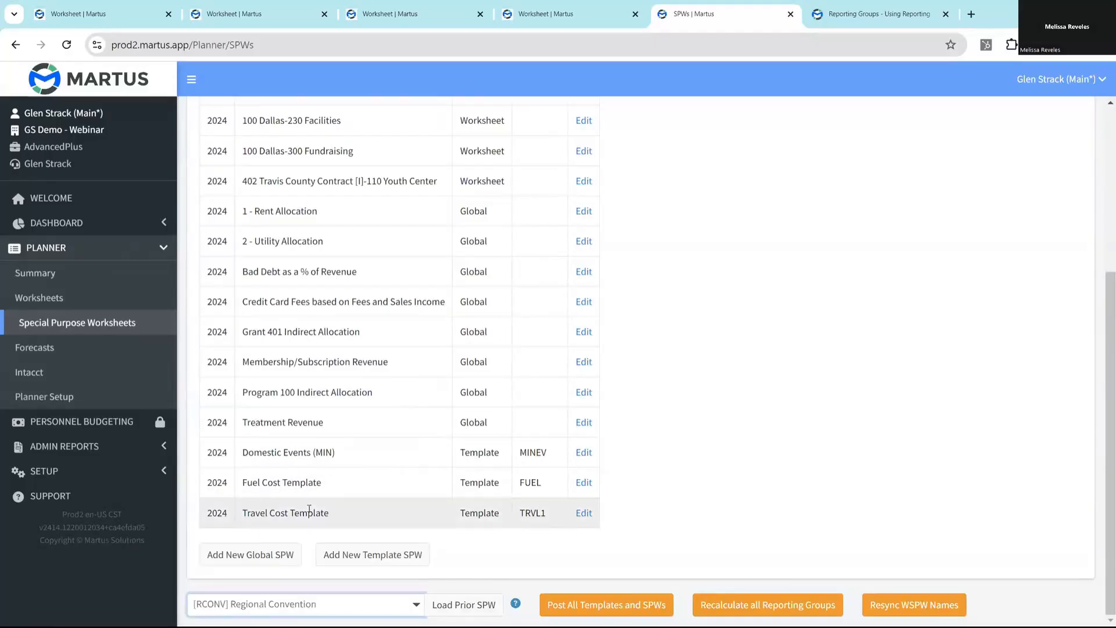
click(466, 607)
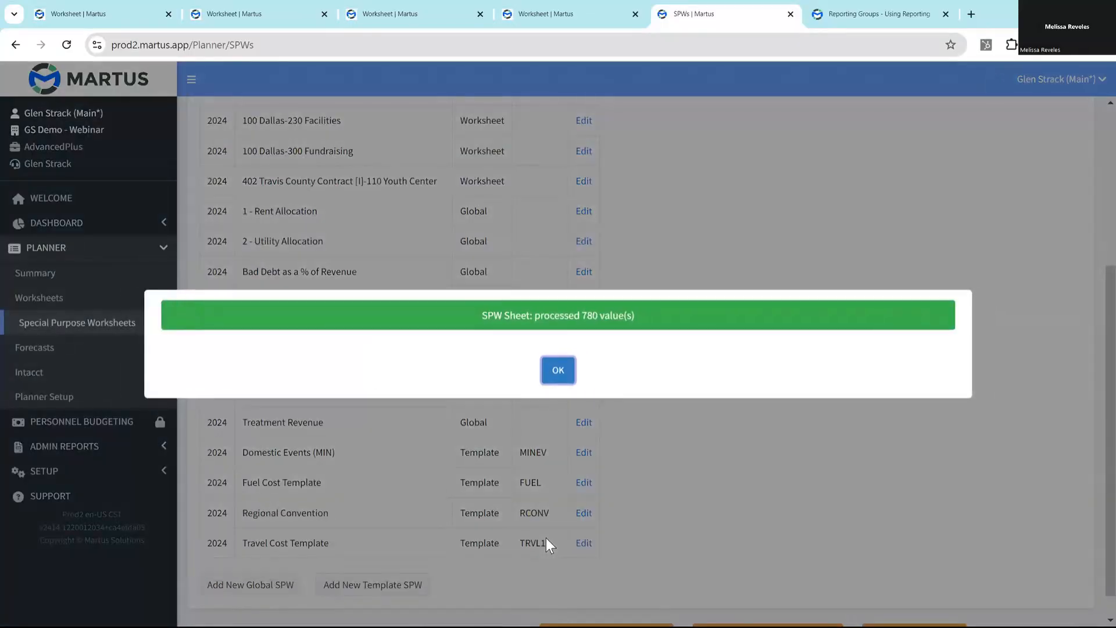
click(557, 375)
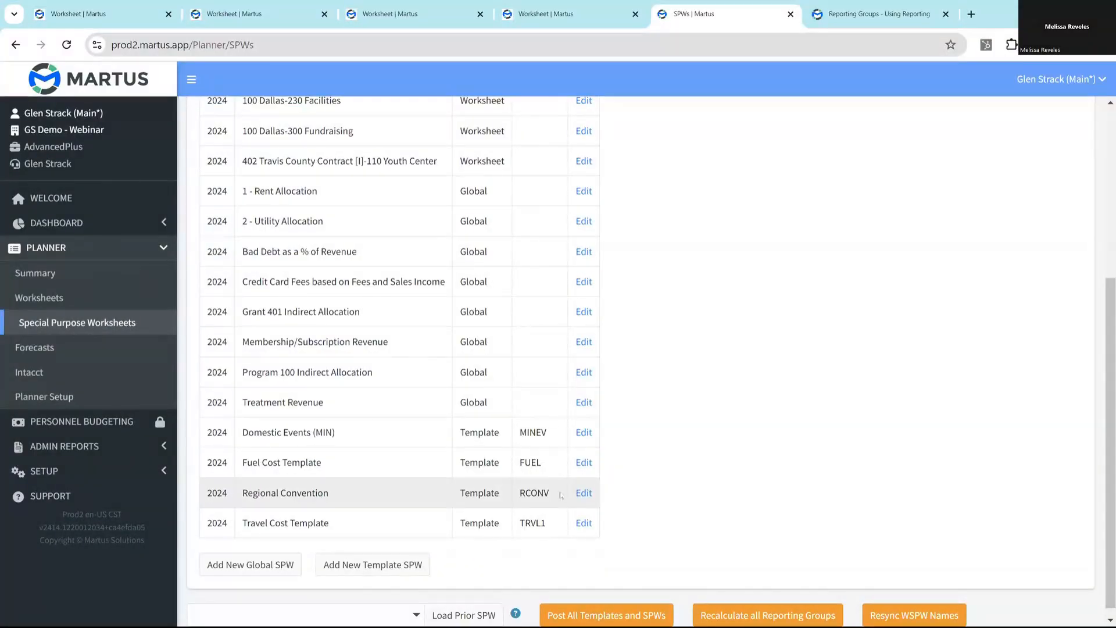
- Find the prior year's Revenue based on ADA global SPW by searching for "ada" and load it into the current budget
click(406, 614)
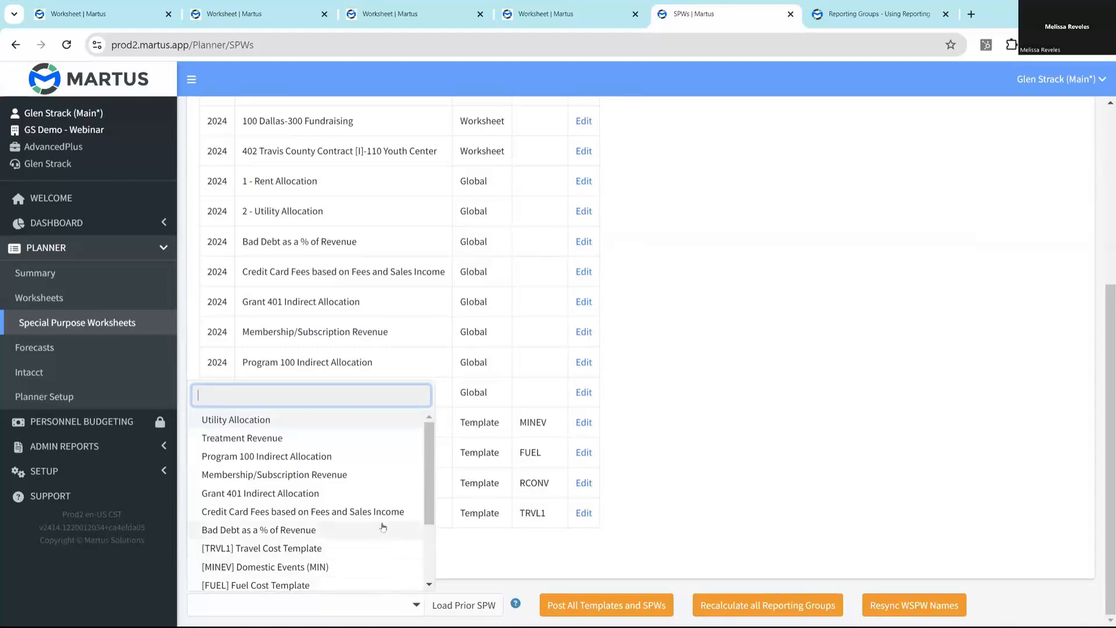
text(ada)
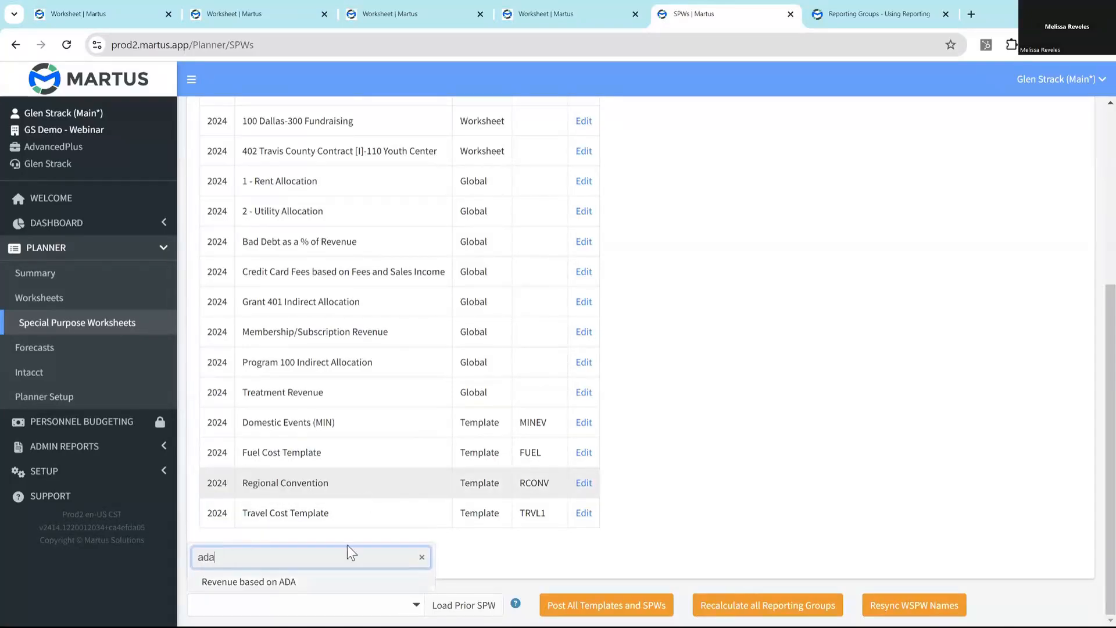
click(267, 588)
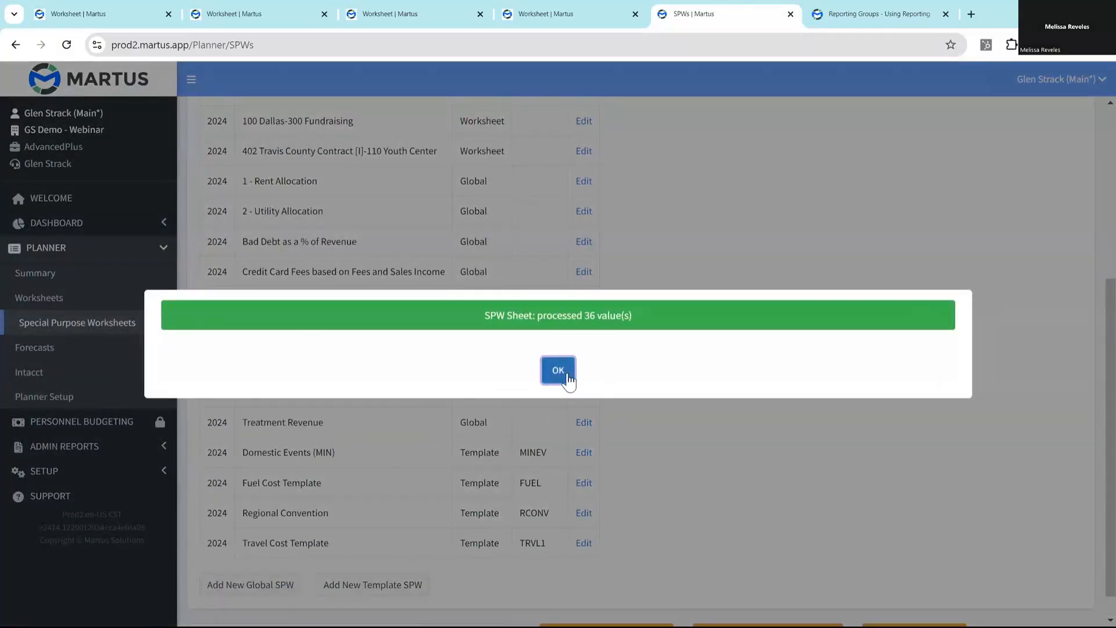
click(564, 373)
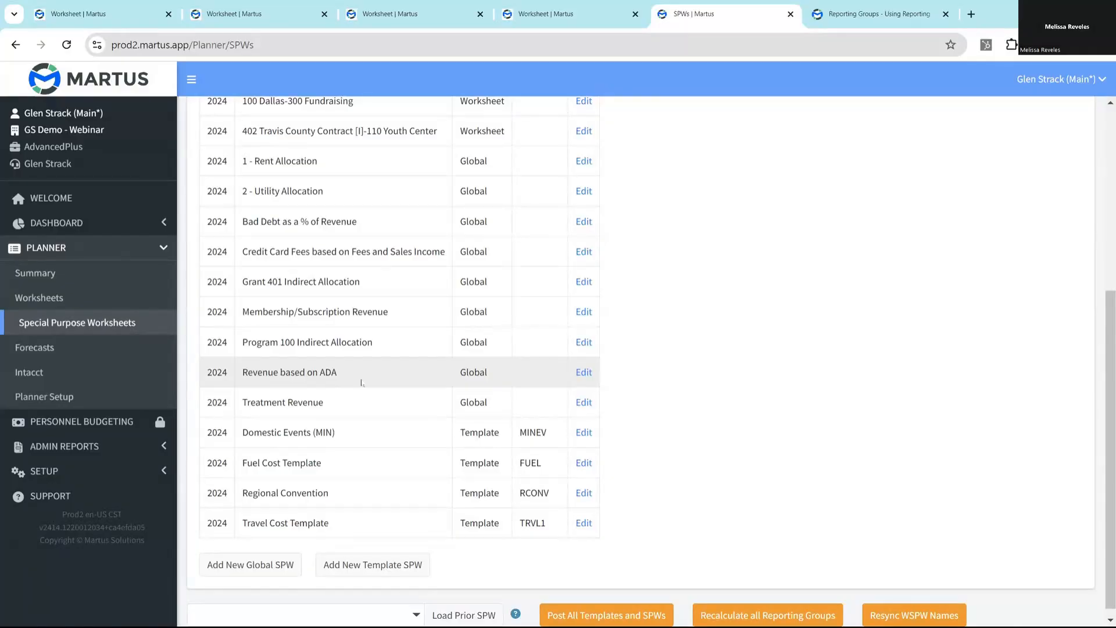
- Open the Regional Convention template (RCONV) and look over its loaded sections and lines
click(584, 495)
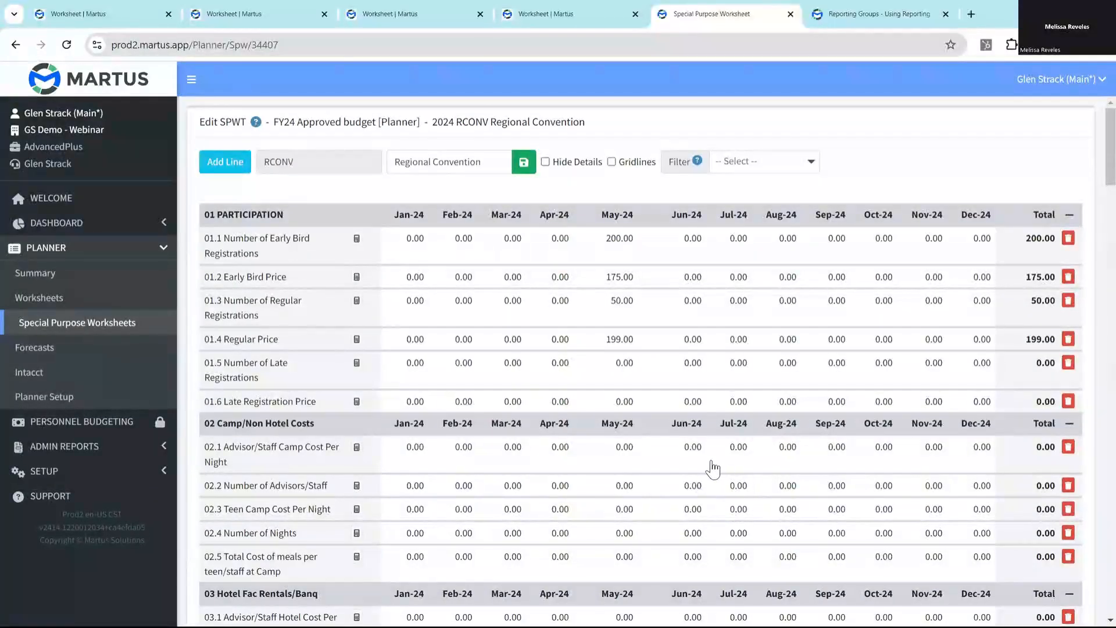
mouse_move(1106, 144)
mouse_down()
mouse_move(1102, 380)
mouse_move(1096, 143)
mouse_up()
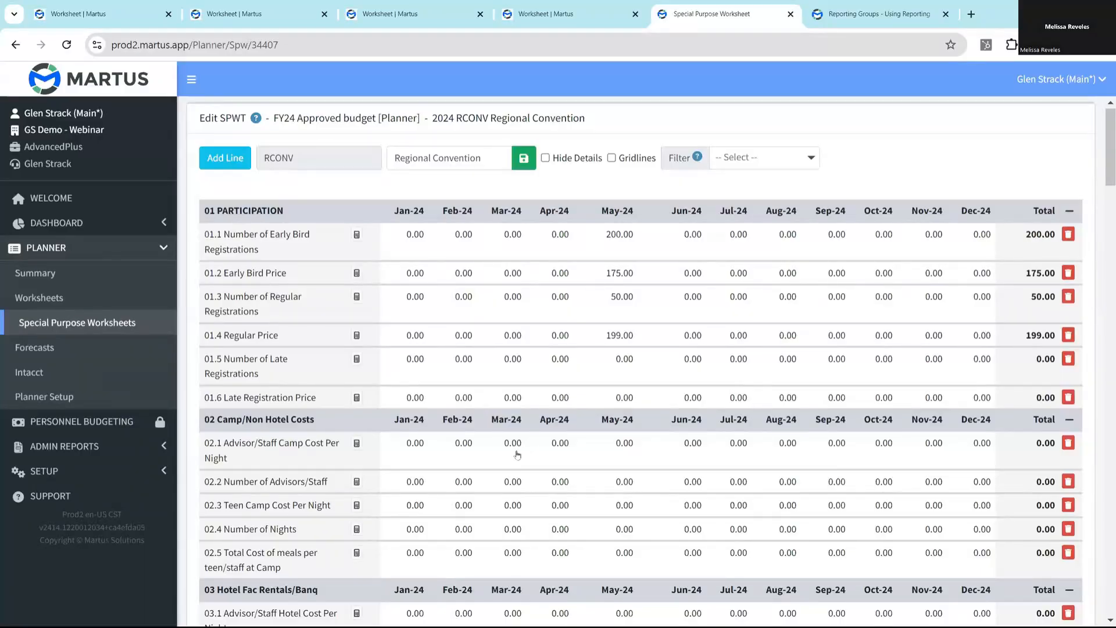
- Export FY24 Approved budget from the planner's budget management to an Excel file and open that file in Excel
click(50, 401)
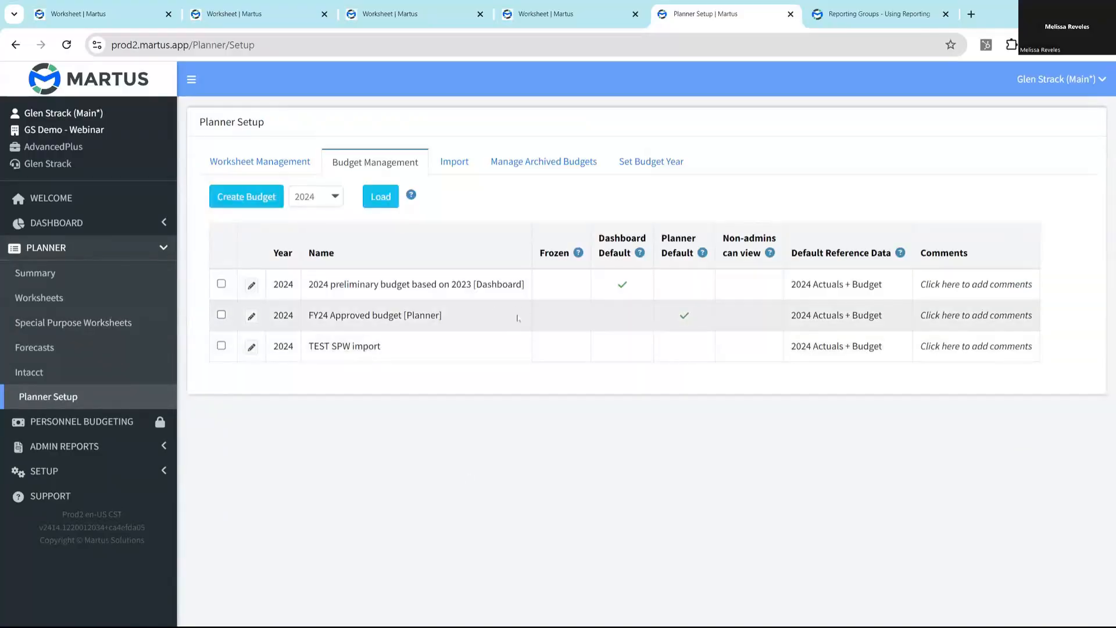
click(223, 317)
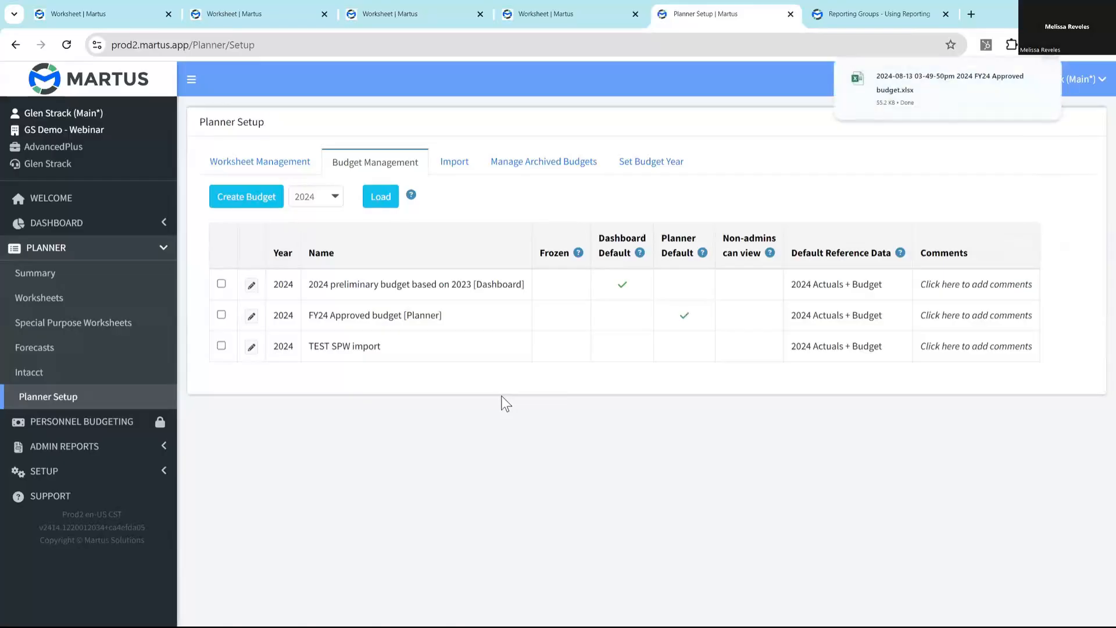
click(901, 81)
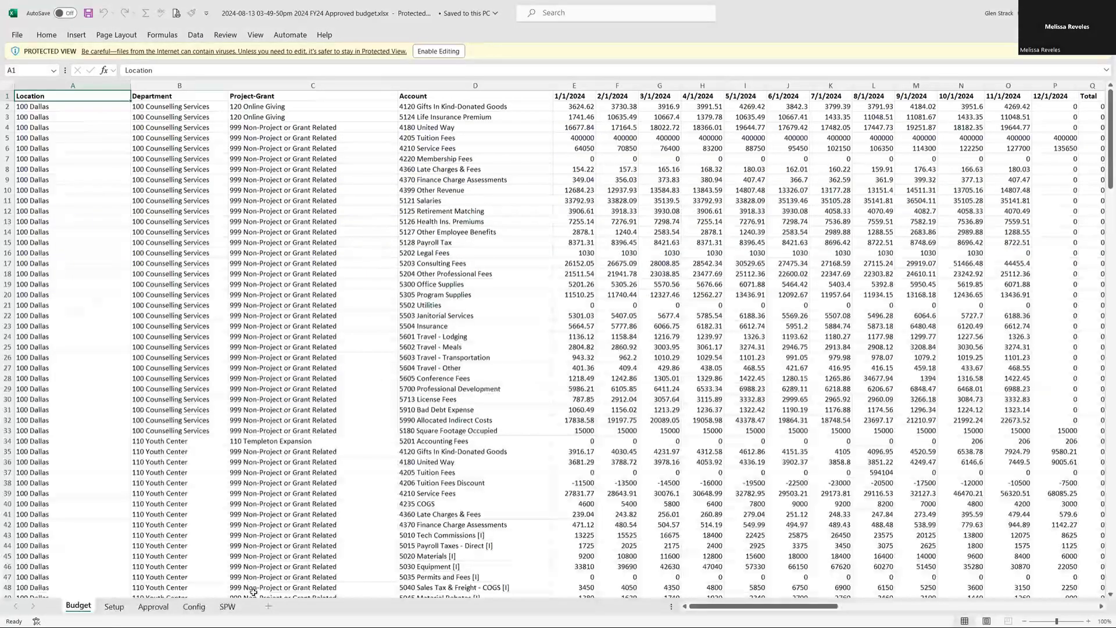
- Show the SPW sheet of the exported workbook, enable editing and look over its template rows and formulas
click(228, 608)
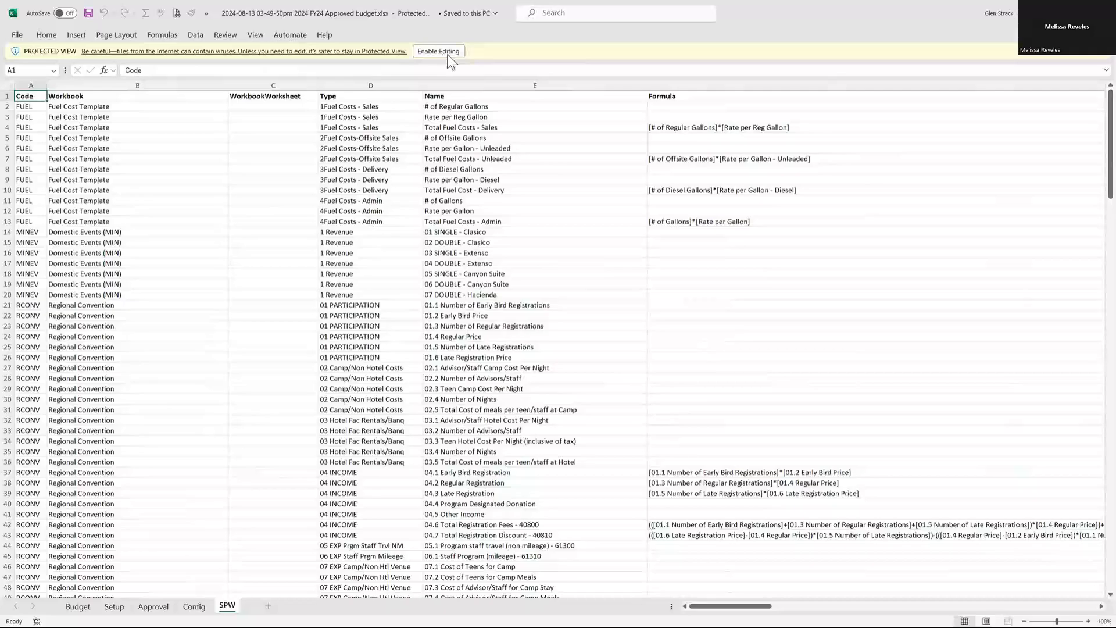
click(448, 52)
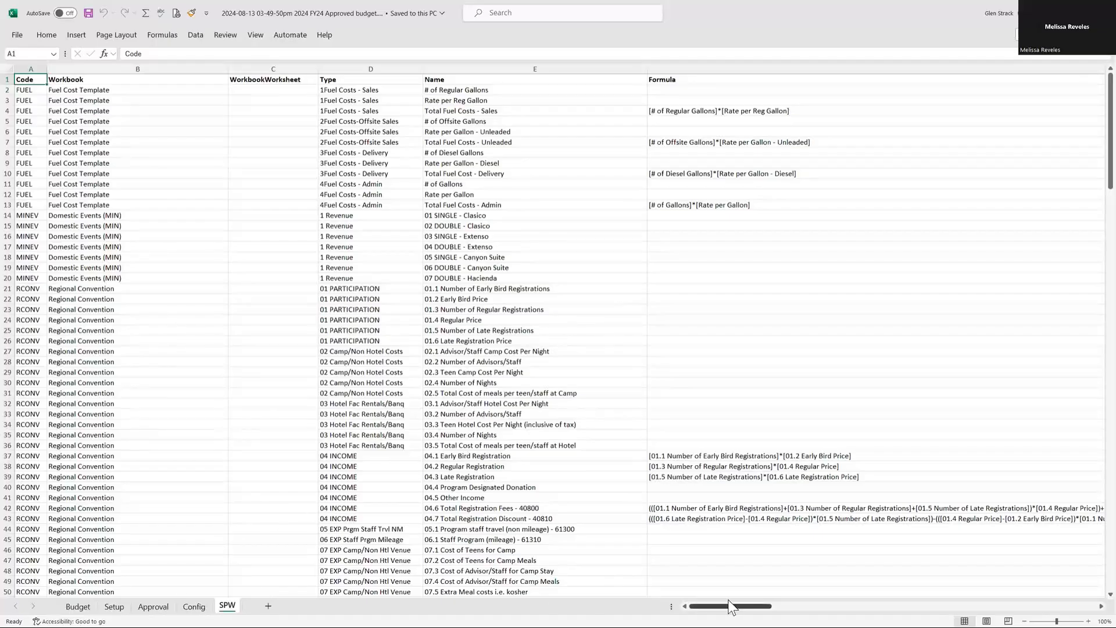
drag(731, 606, 706, 607)
drag(1109, 174, 1101, 104)
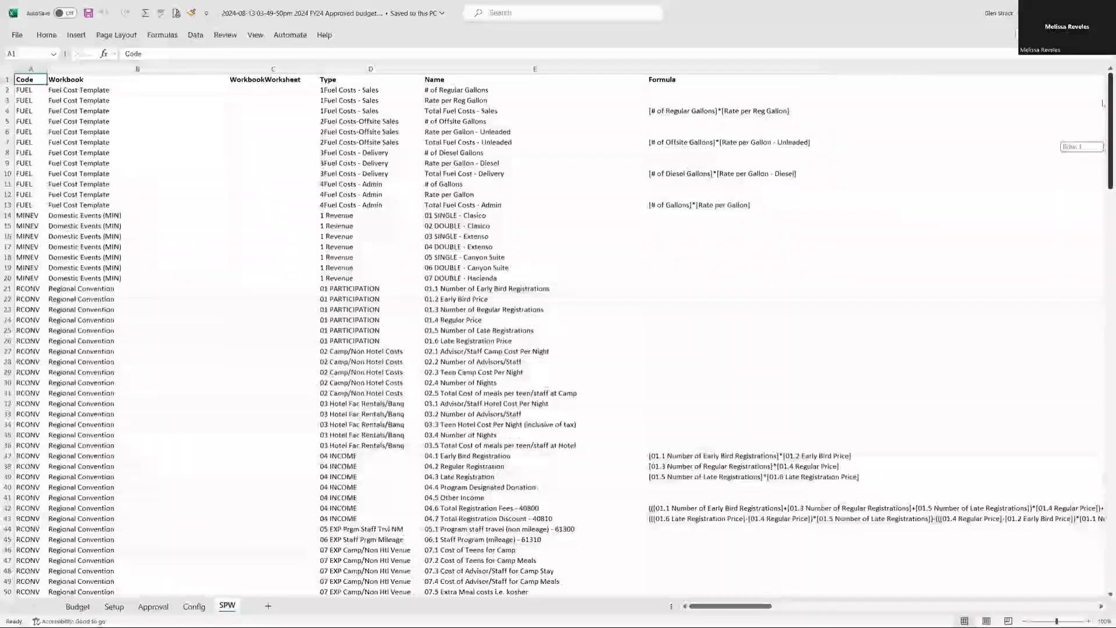
- Bring up the "How to read an SPW file in Excel" workbook and examine its Code, Workbook and WorkbookWorksheet columns
click(1103, 13)
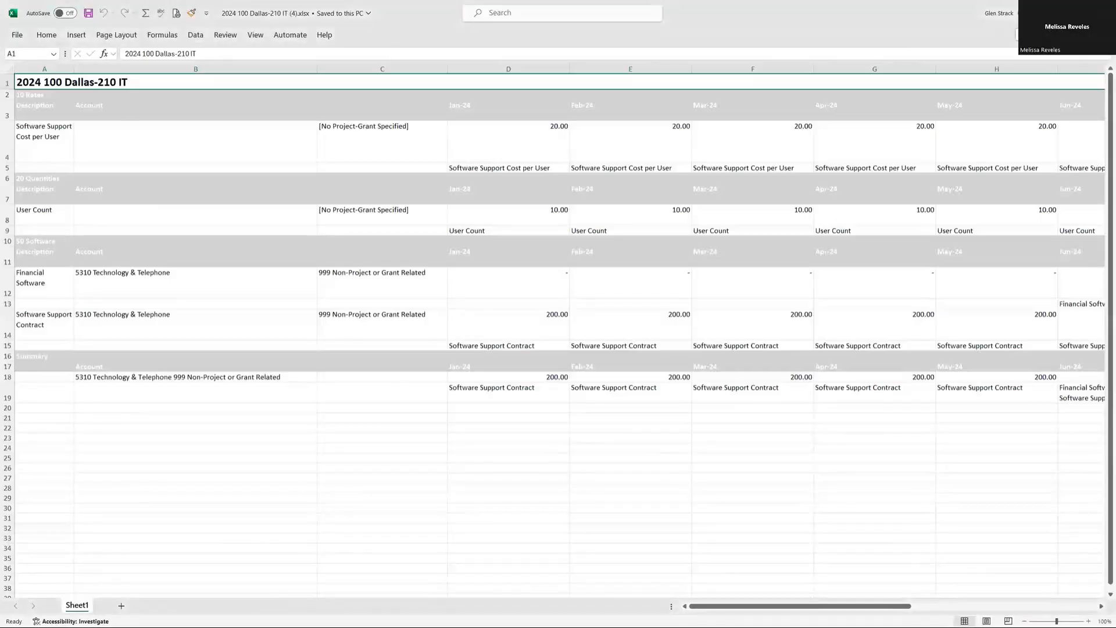
click(1102, 13)
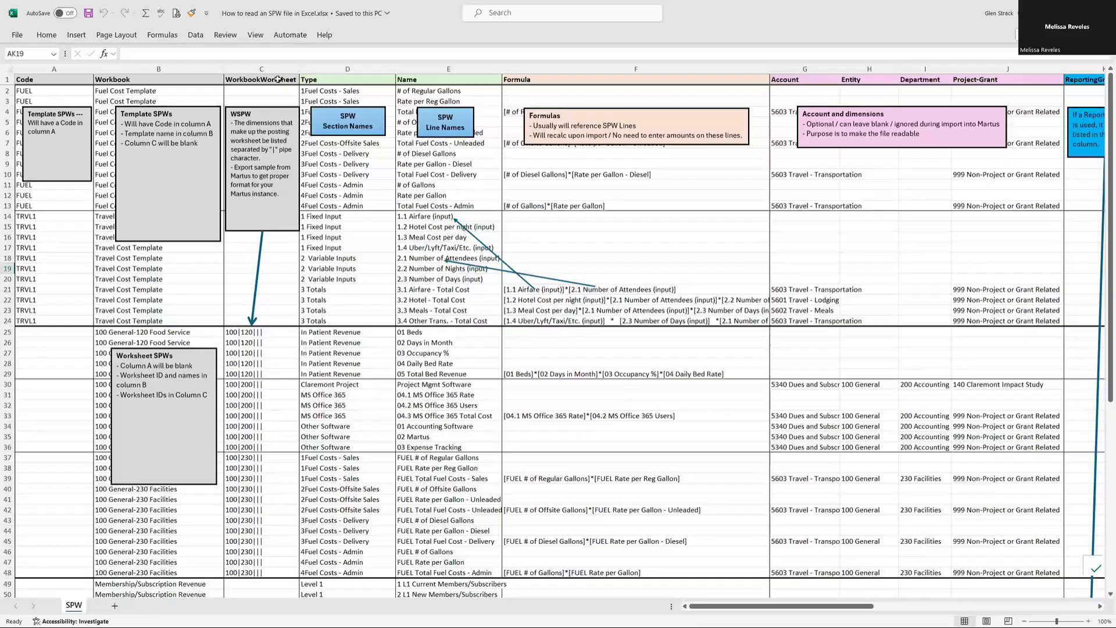
click(39, 81)
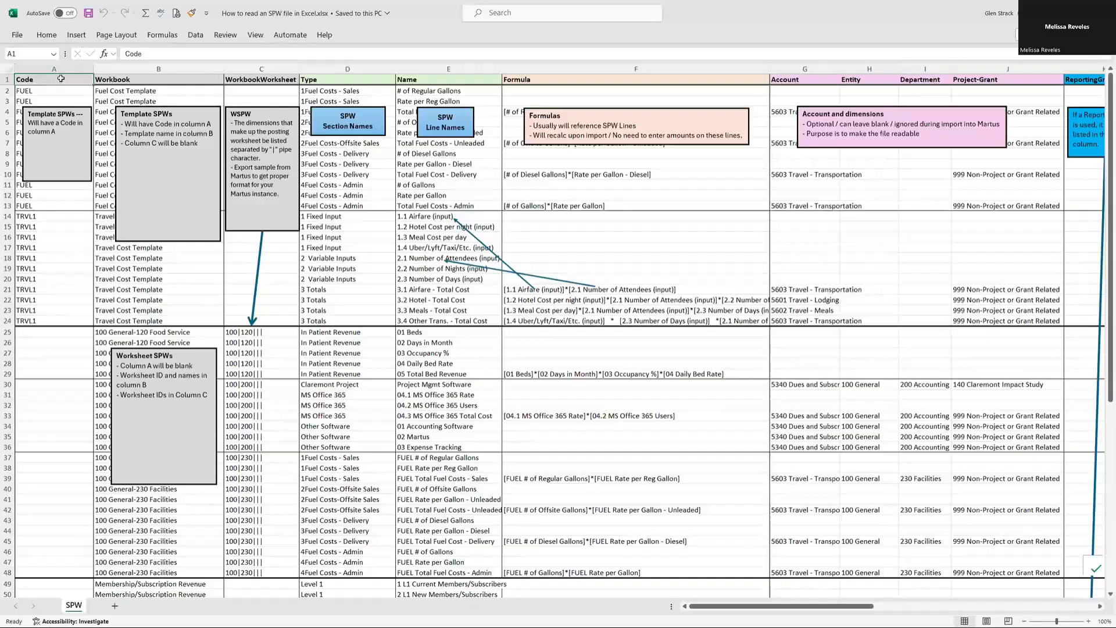
click(117, 80)
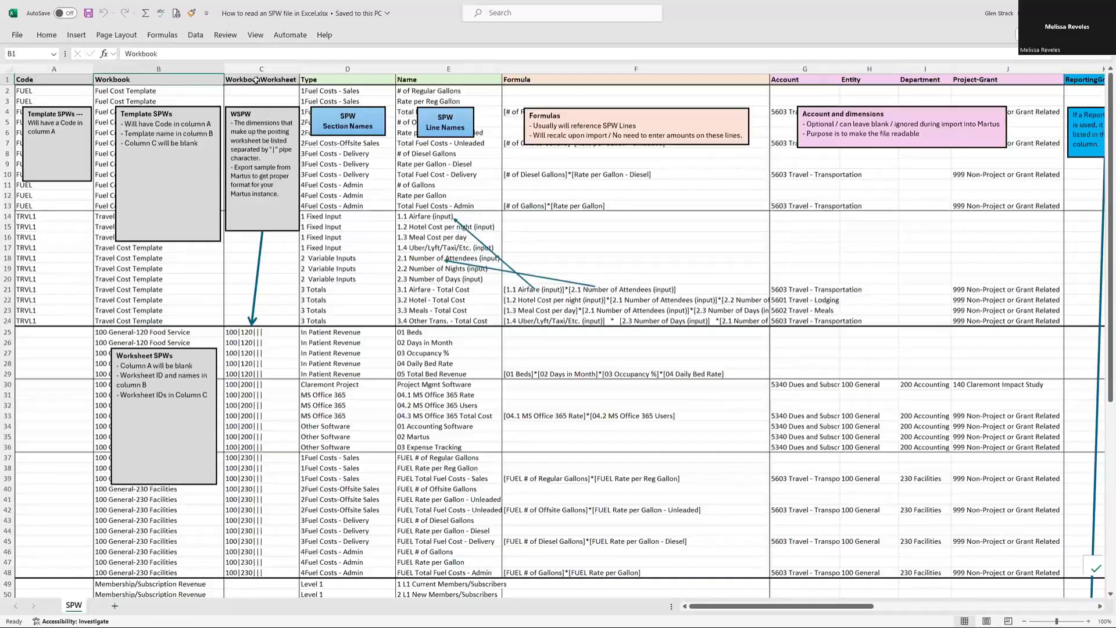
click(277, 78)
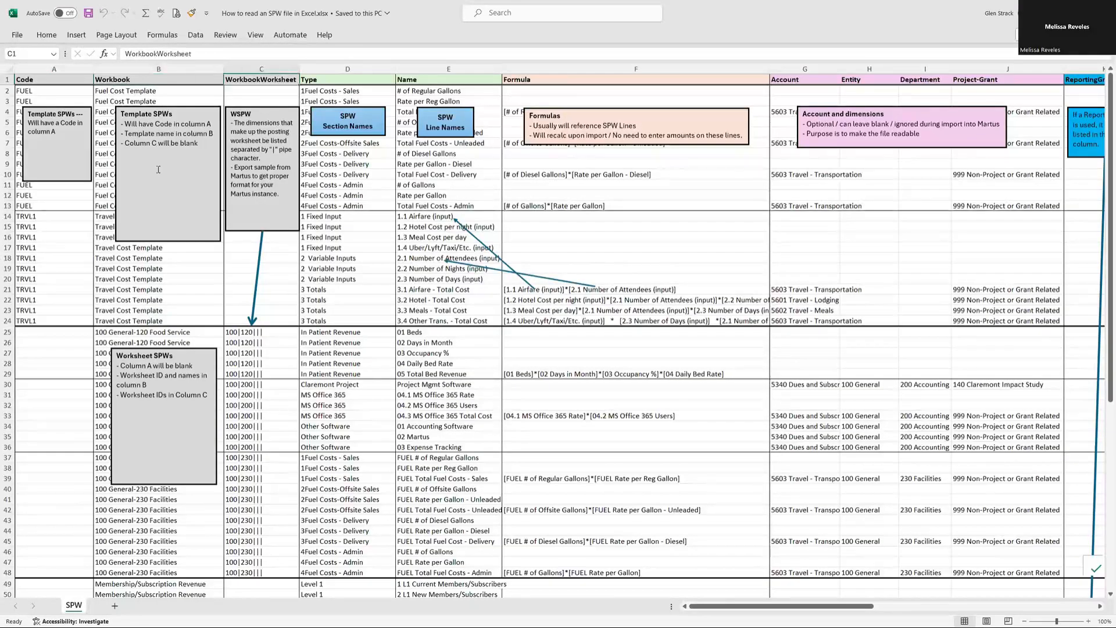
click(46, 81)
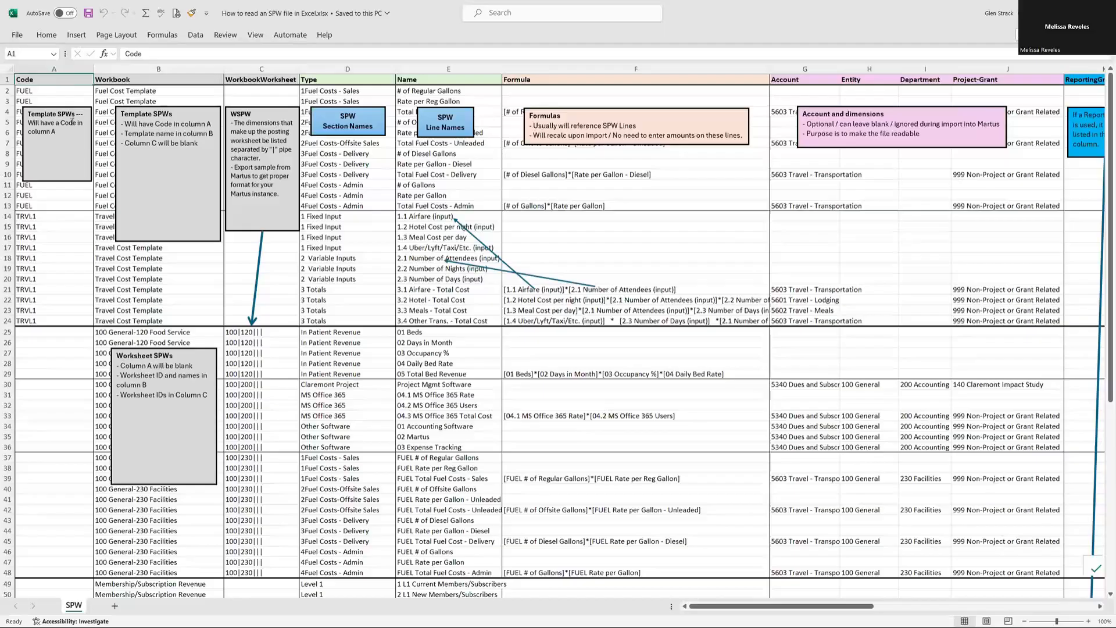
- Highlight the template SPW rows 2 to 24 and the worksheet SPW rows 30 to 36 to compare how each type is identified
drag(7, 90, 7, 321)
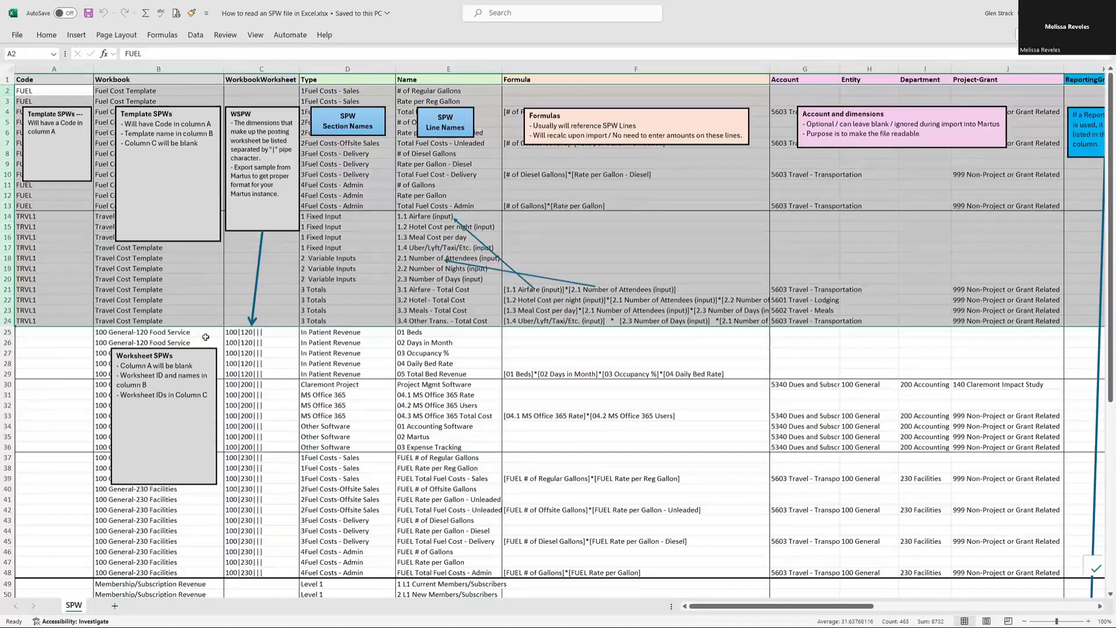
scroll(205, 337, down, 2)
click(5, 322)
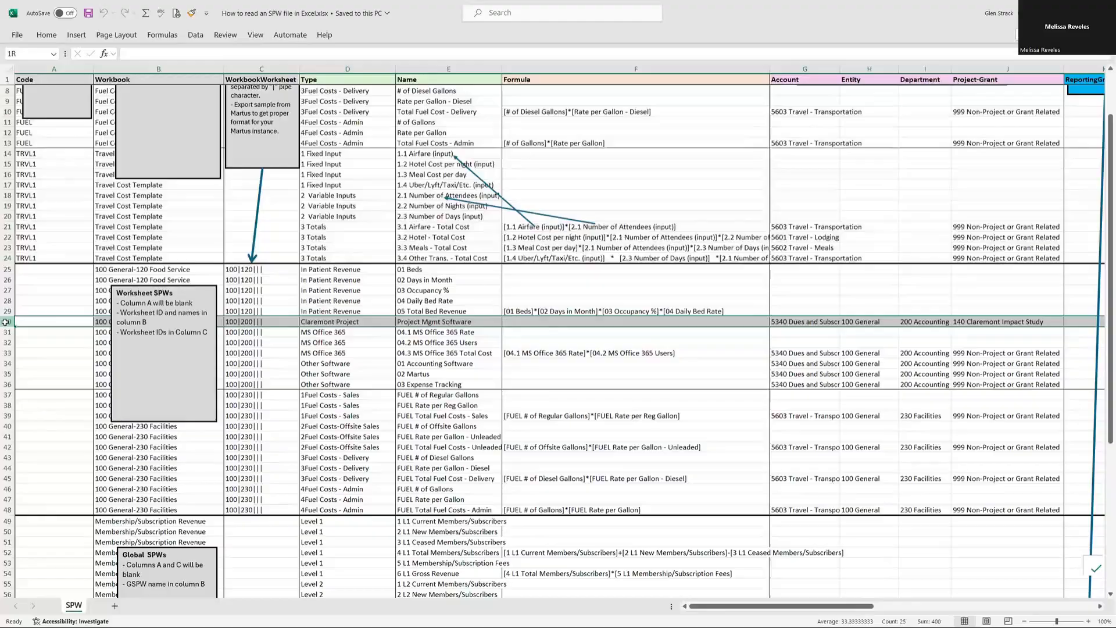
drag(5, 321, 13, 384)
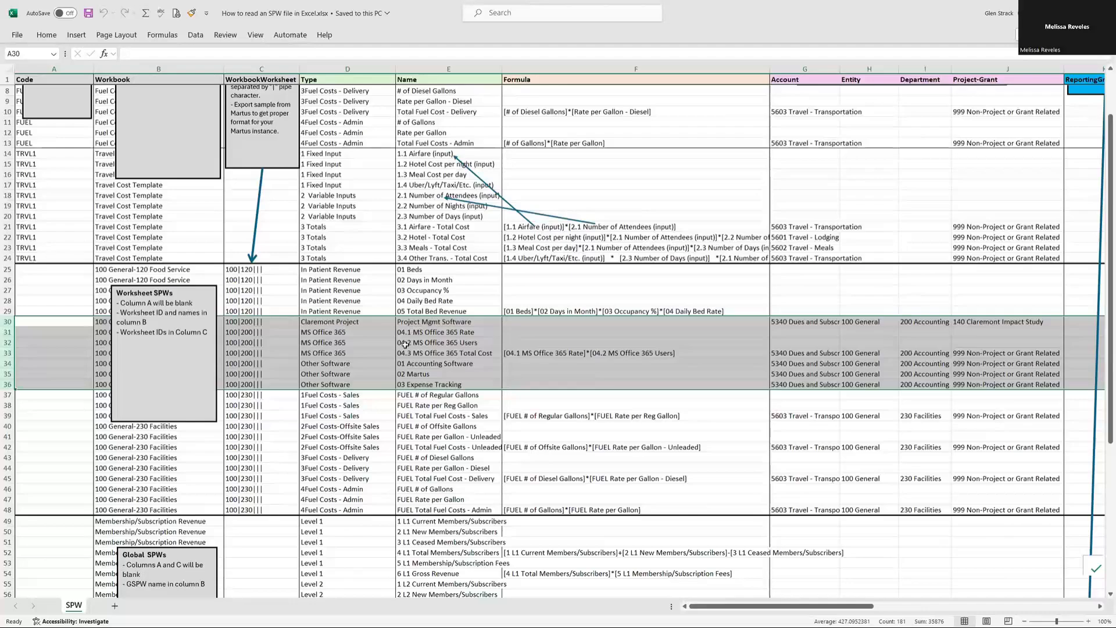
- Highlight the Membership/Subscription Revenue rows 49 to 60, look over the other global SPW rows and return to the column notes
scroll(108, 347, down, 7)
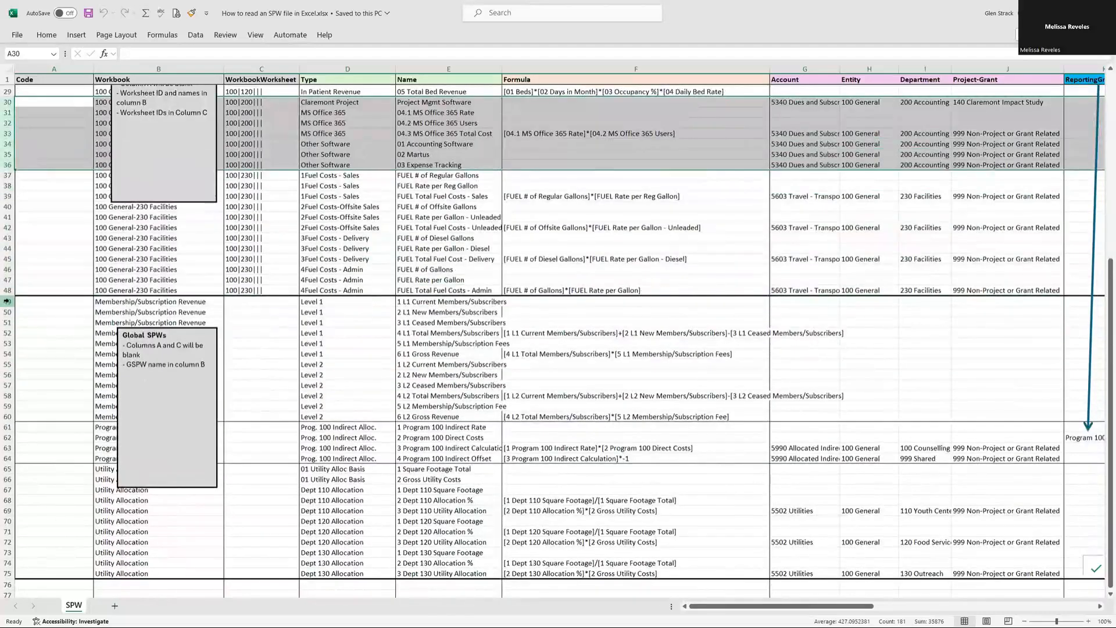
drag(7, 301, 21, 416)
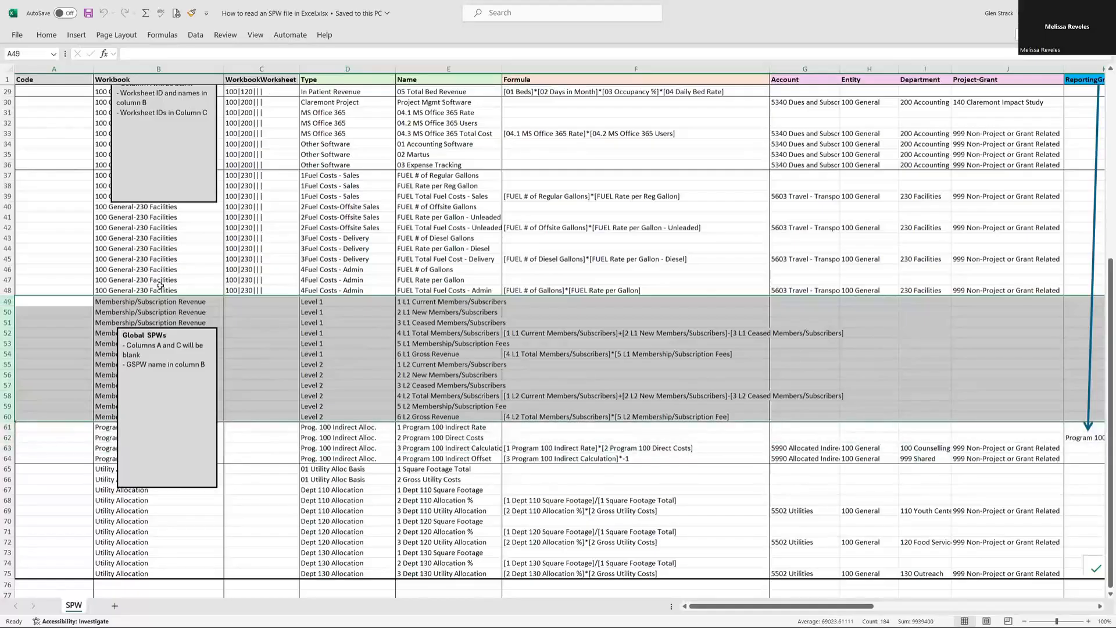
scroll(122, 413, down, 5)
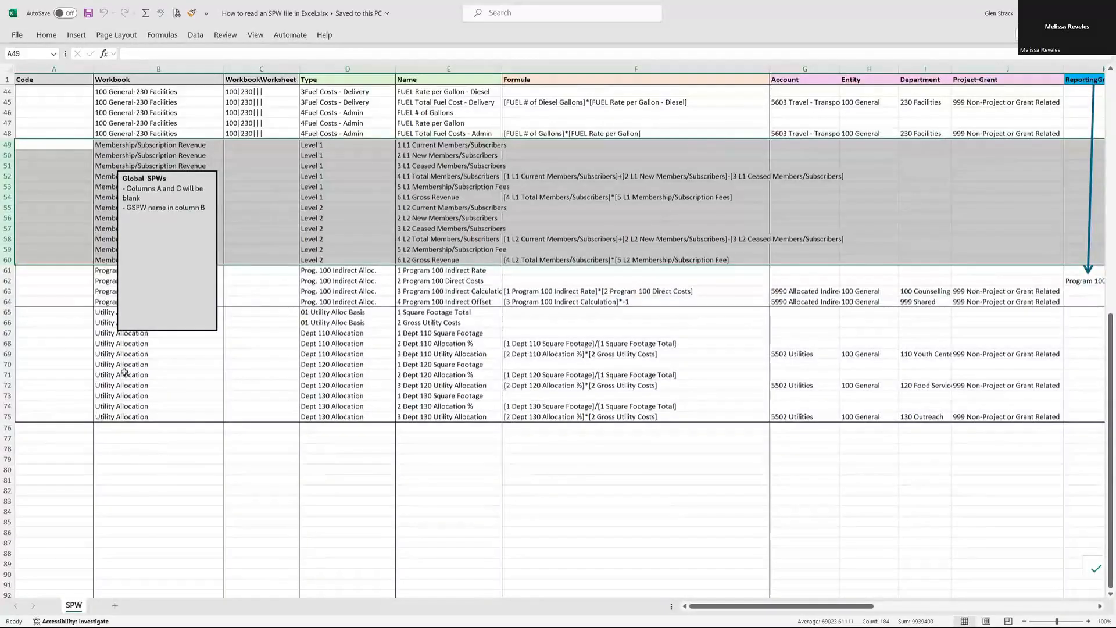
scroll(124, 373, up, 3)
scroll(123, 366, up, 9)
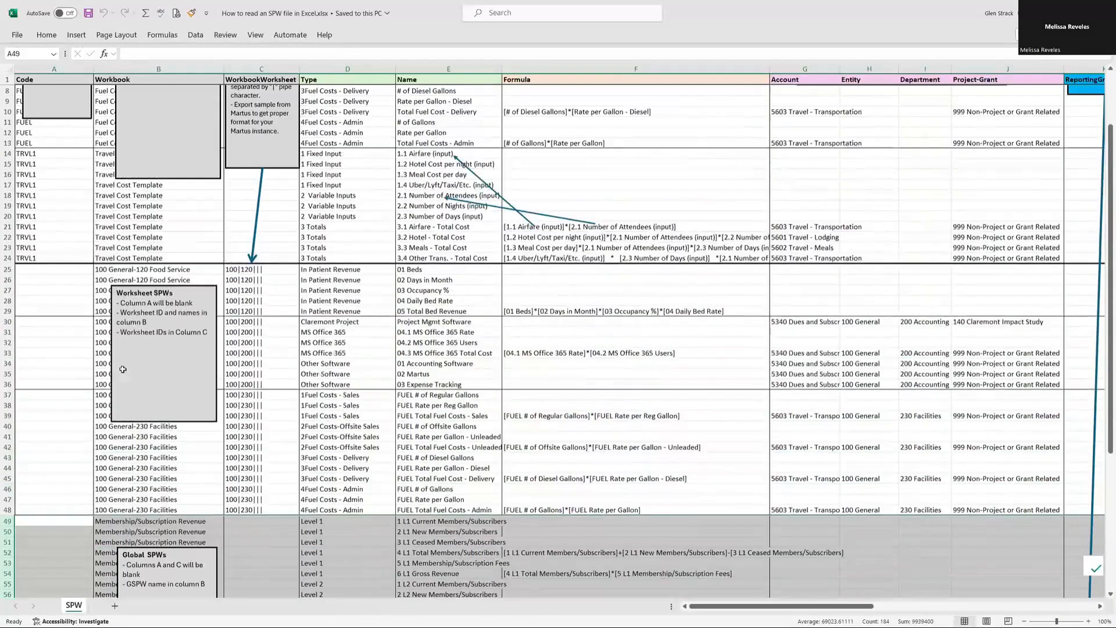
scroll(123, 368, up, 2)
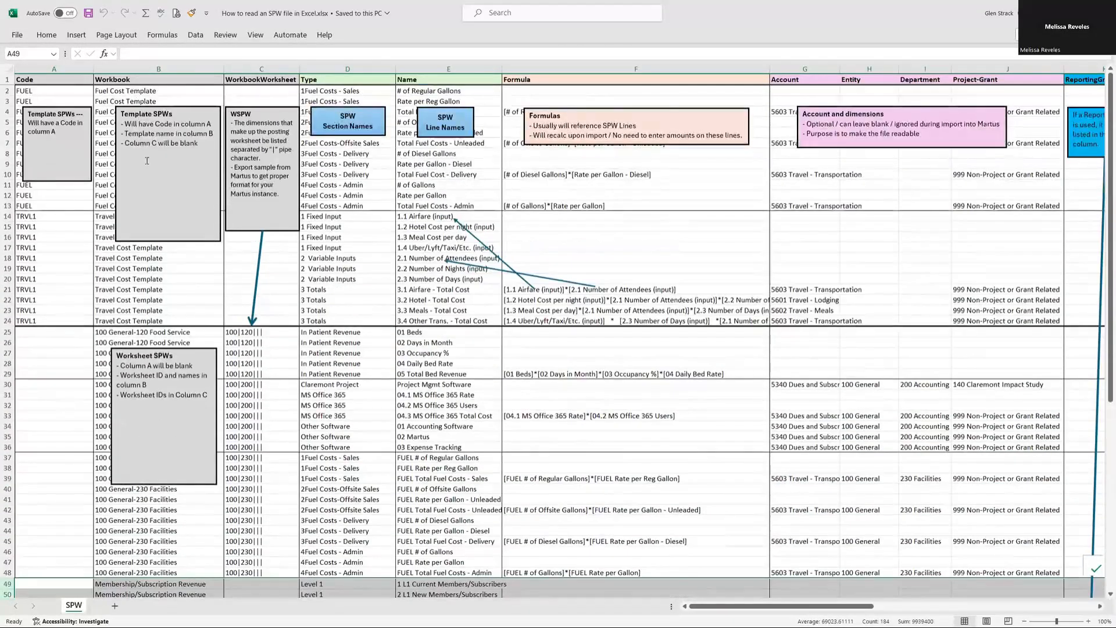
- Highlight the Formula column and the Account to Project-Grant columns G to J to examine their notes and sample entries
click(334, 79)
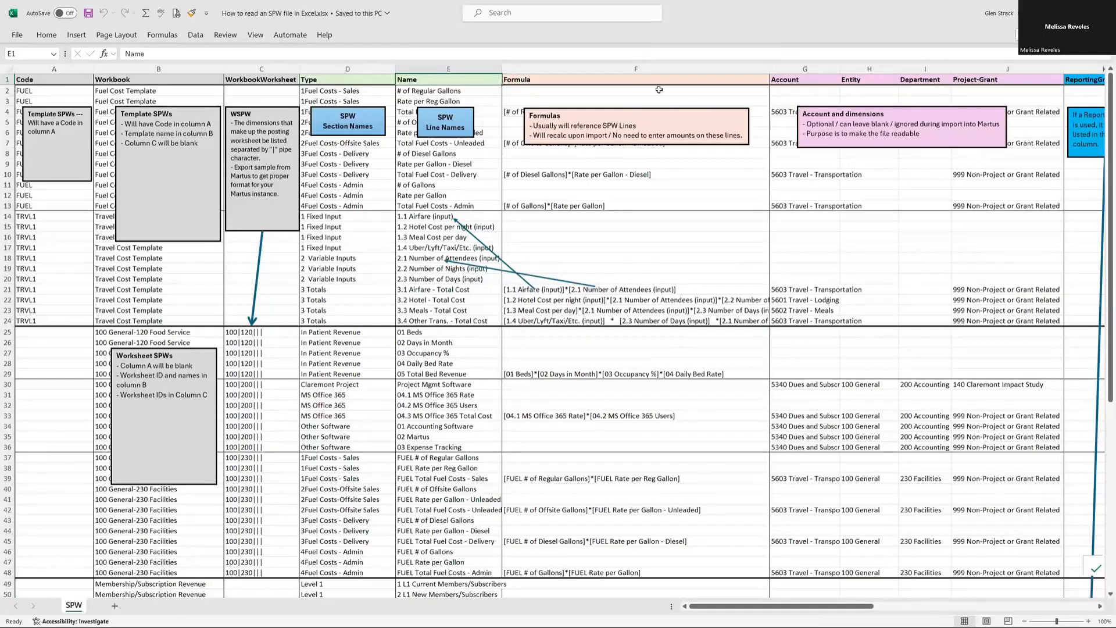
click(635, 71)
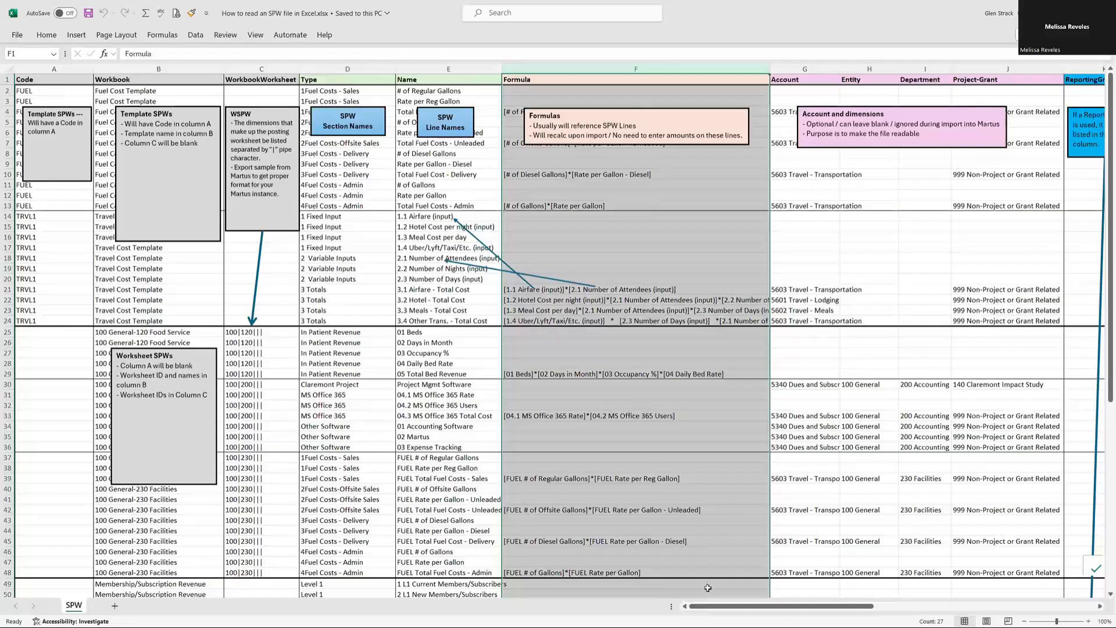
drag(725, 606, 774, 611)
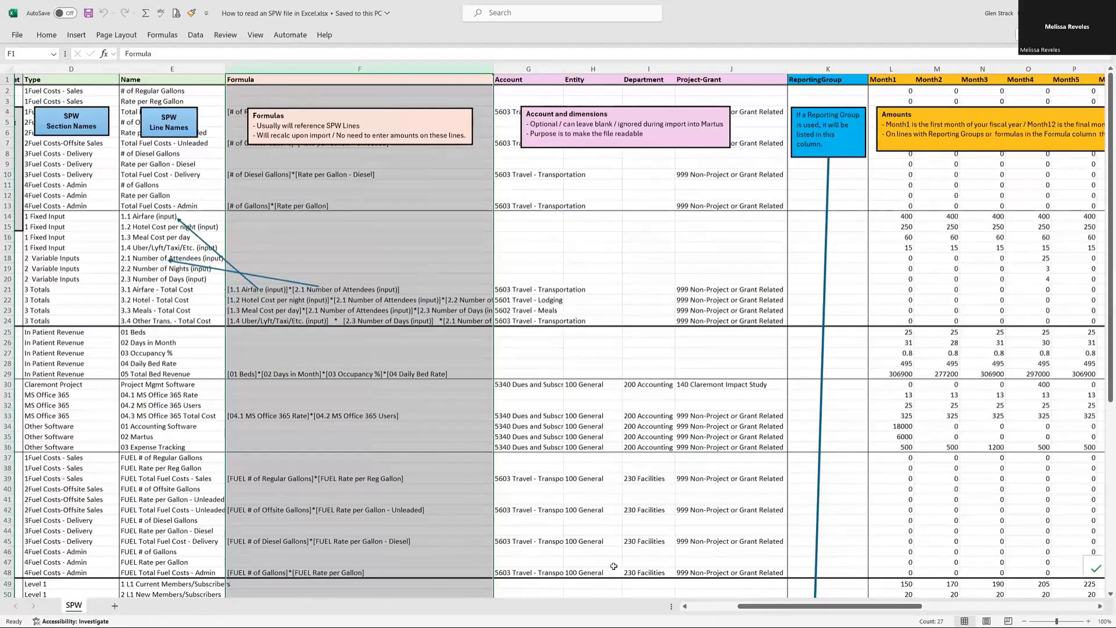
drag(783, 611, 763, 611)
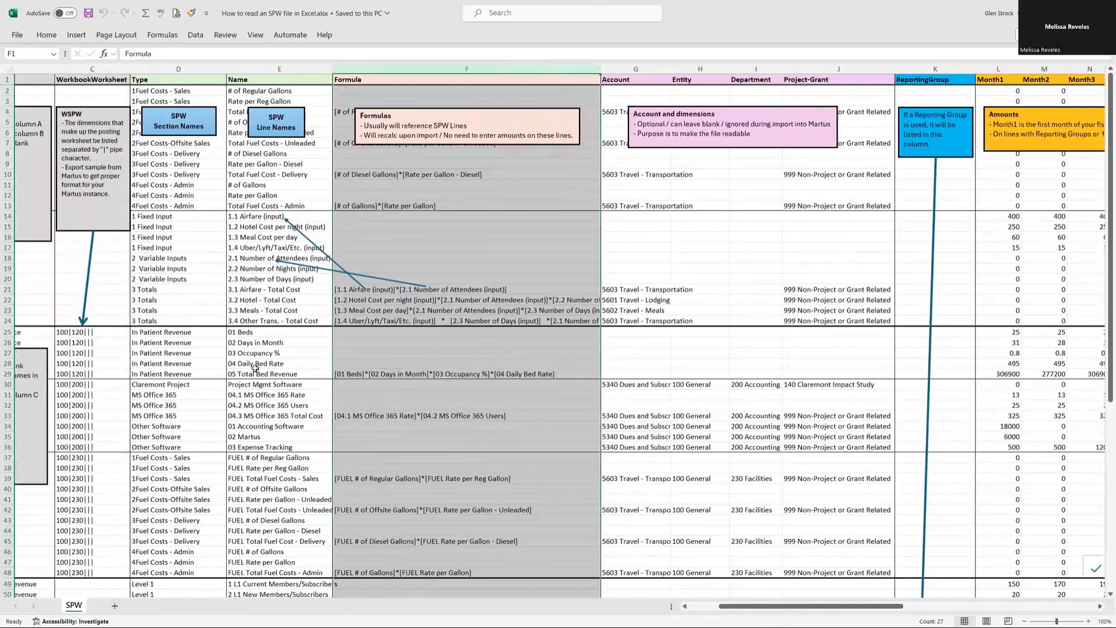
scroll(257, 378, right, 3)
drag(197, 69, 386, 71)
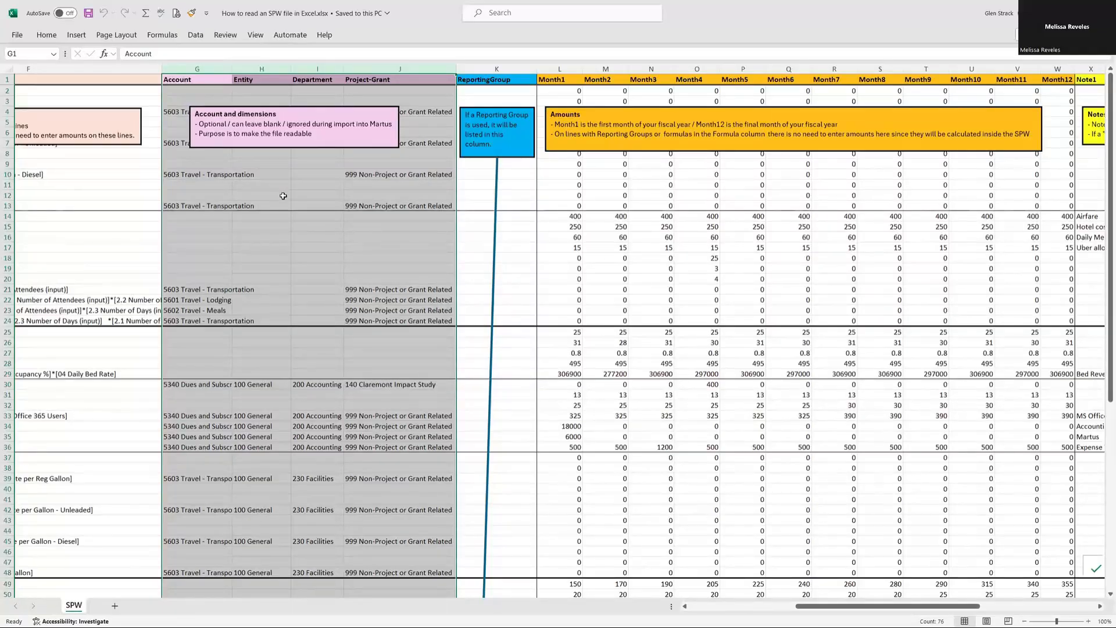
- Highlight the ReportingGroup column and follow its arrow to the reporting group entry in row 62
click(497, 69)
scroll(498, 221, down, 3)
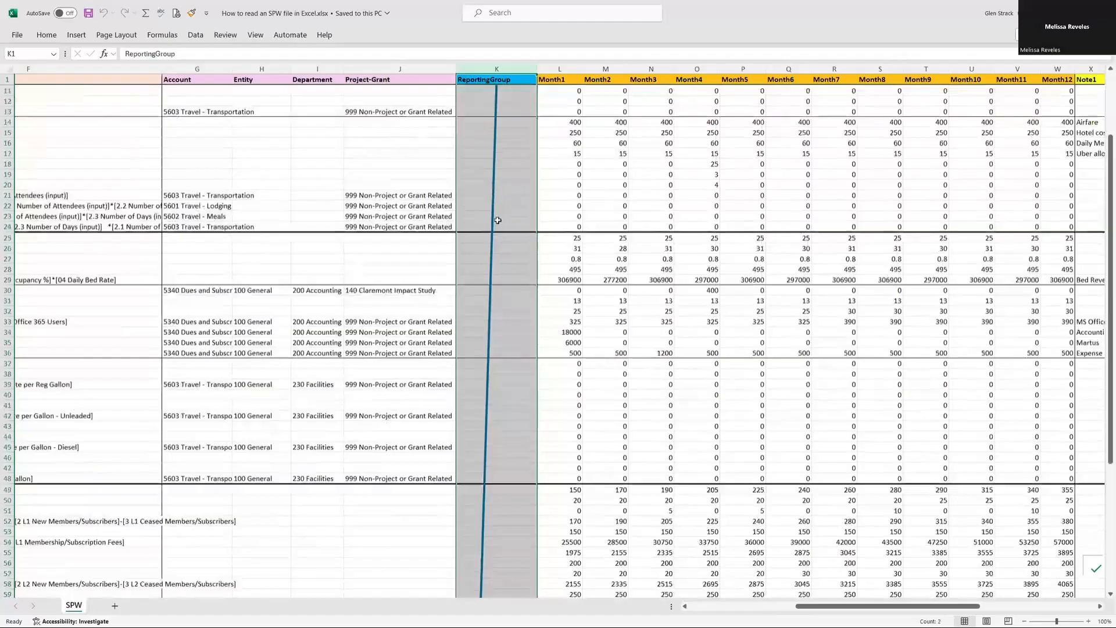
scroll(498, 220, down, 7)
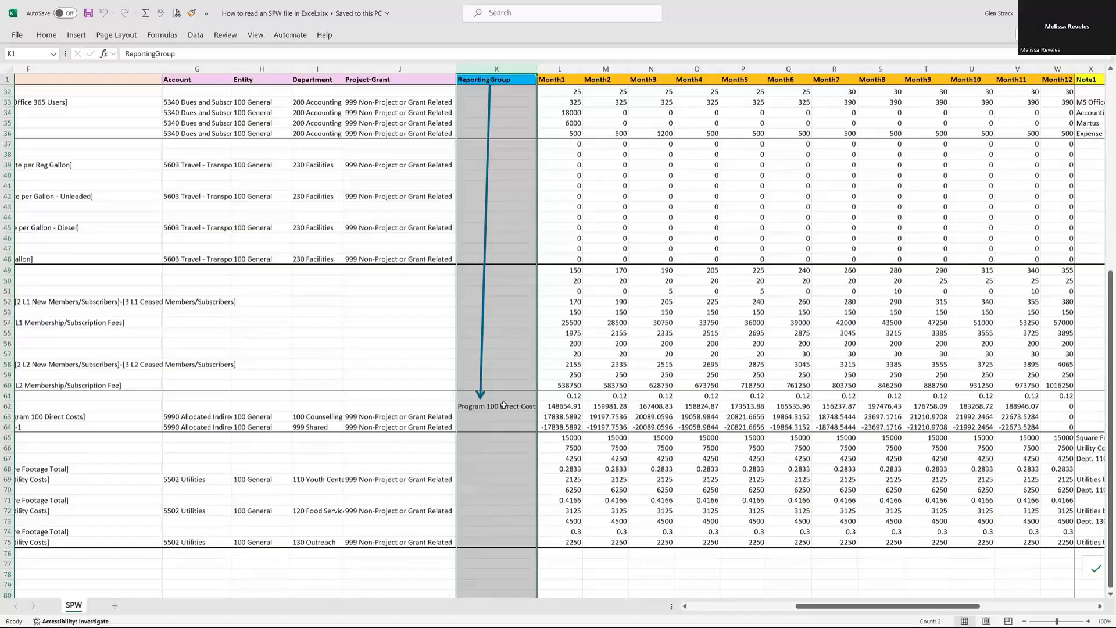
scroll(499, 386, up, 10)
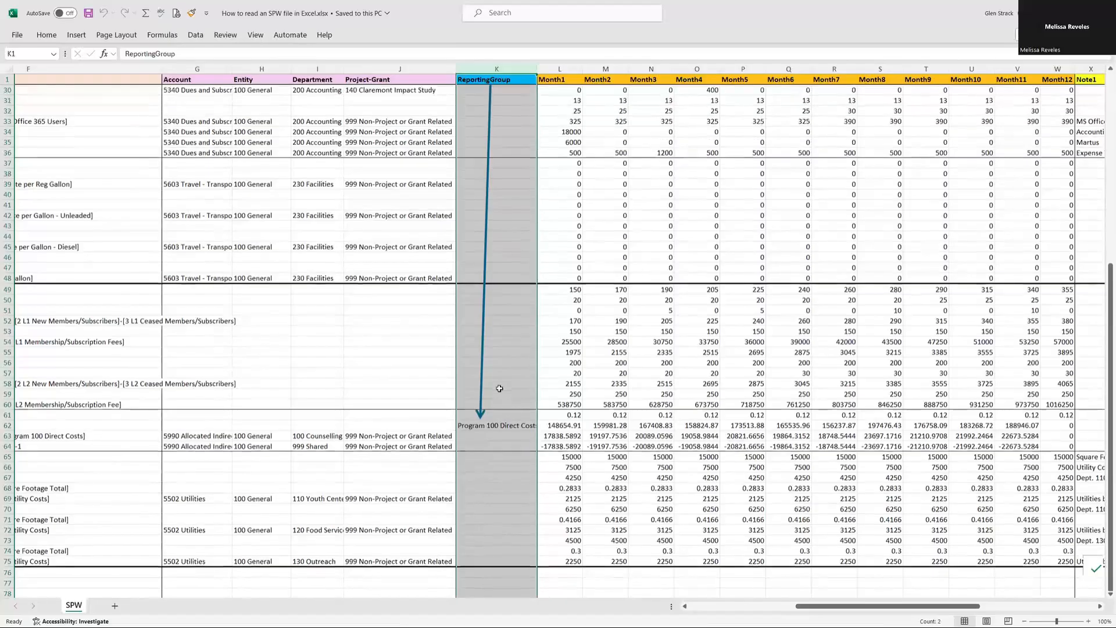
- Highlight the Month1 to Month12 amount columns and the Note1 to Note12 columns to examine their notes
drag(558, 68, 902, 74)
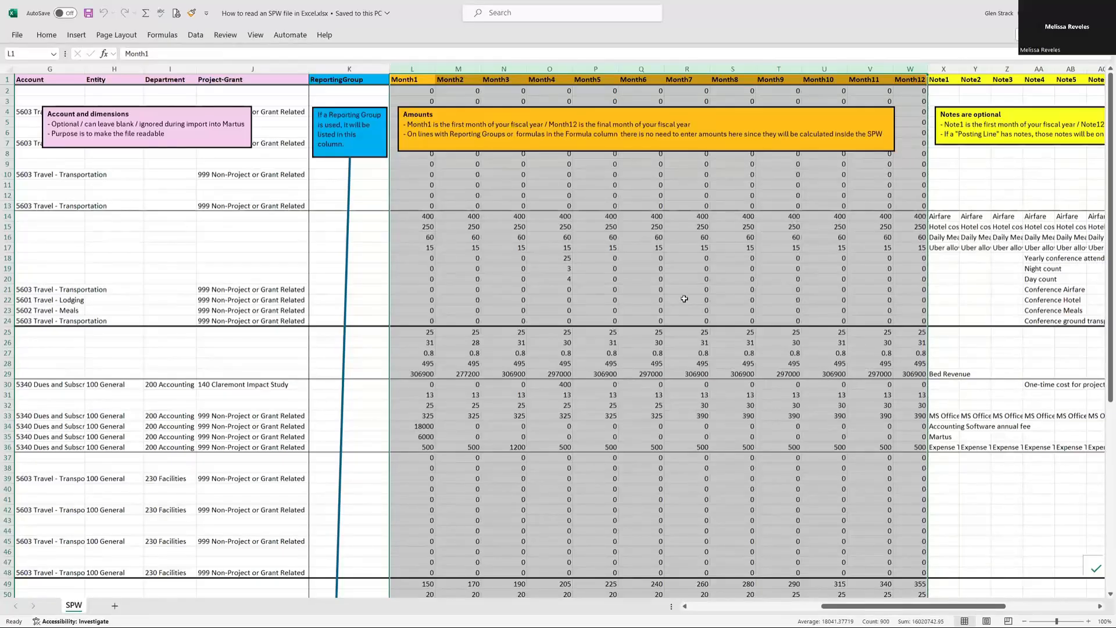
drag(978, 606, 1068, 605)
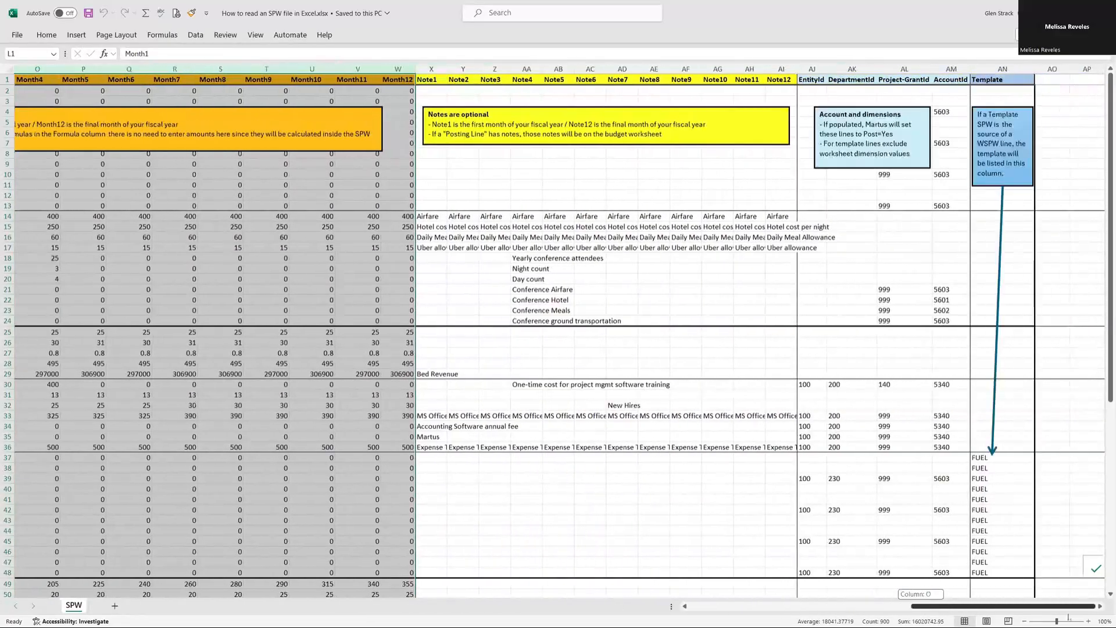
click(434, 69)
drag(434, 69, 784, 91)
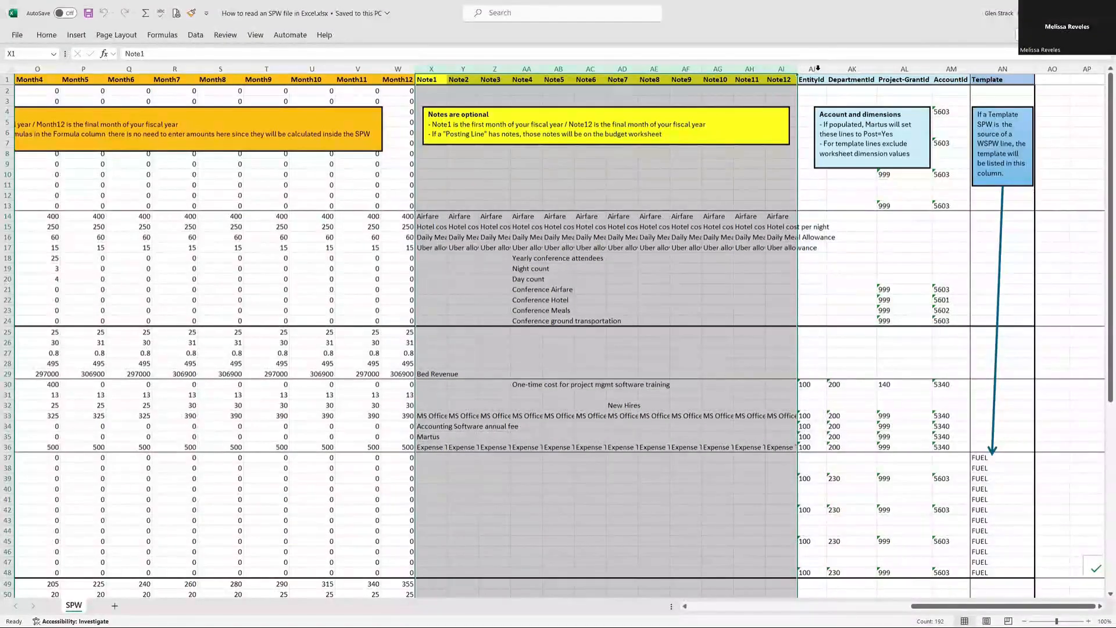
- Examine the EntityId to AccountId columns and the Template column, and return to the first columns of the sheet
drag(819, 68, 950, 70)
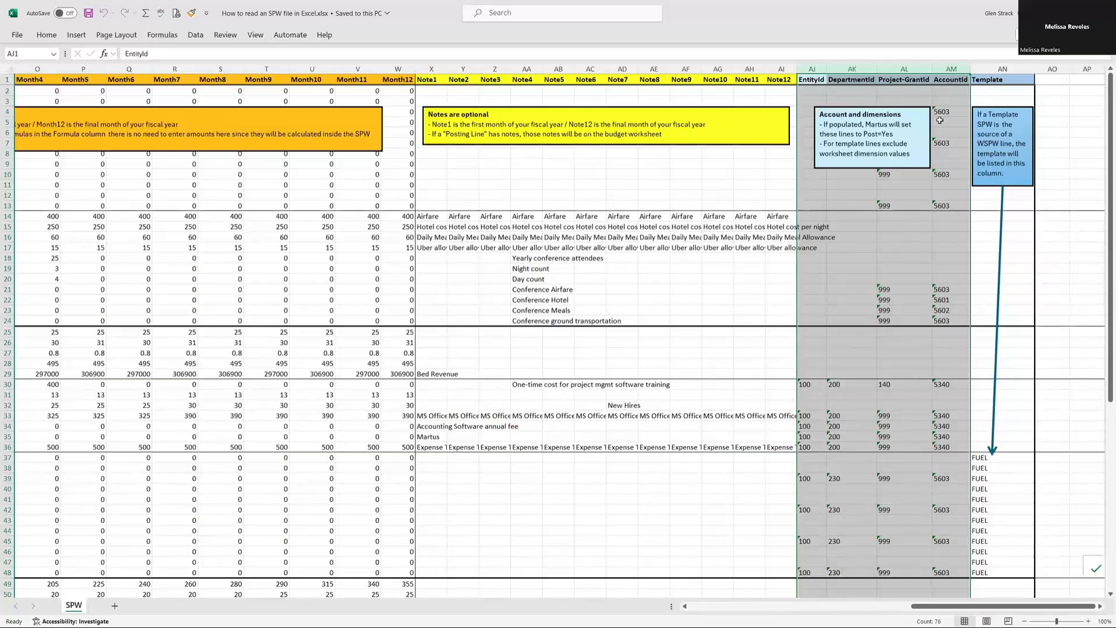
scroll(895, 305, down, 11)
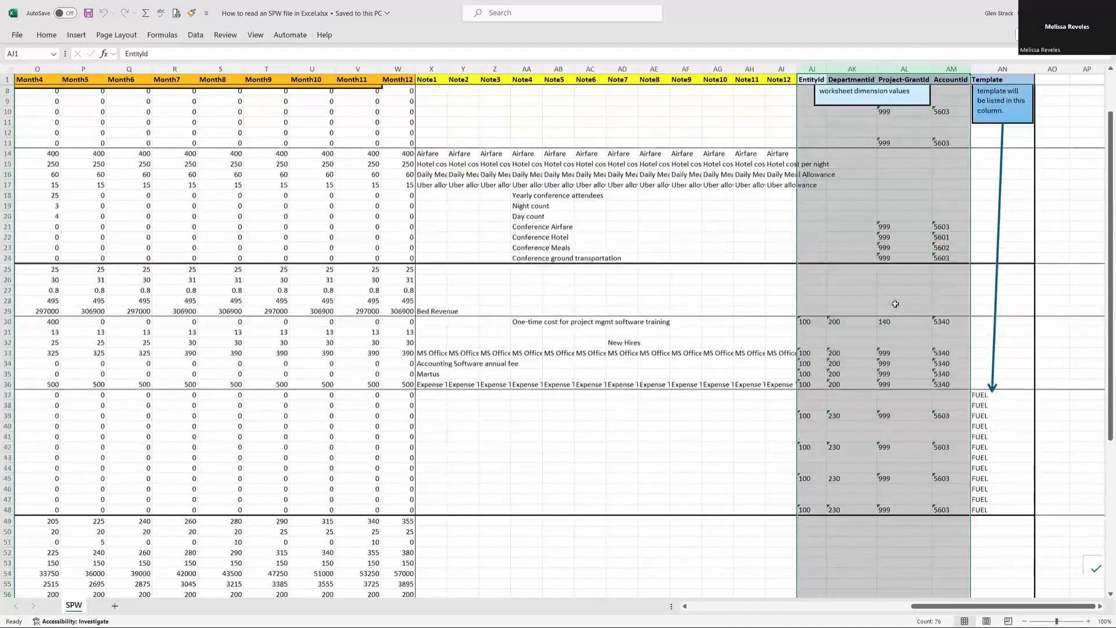
scroll(894, 302, up, 7)
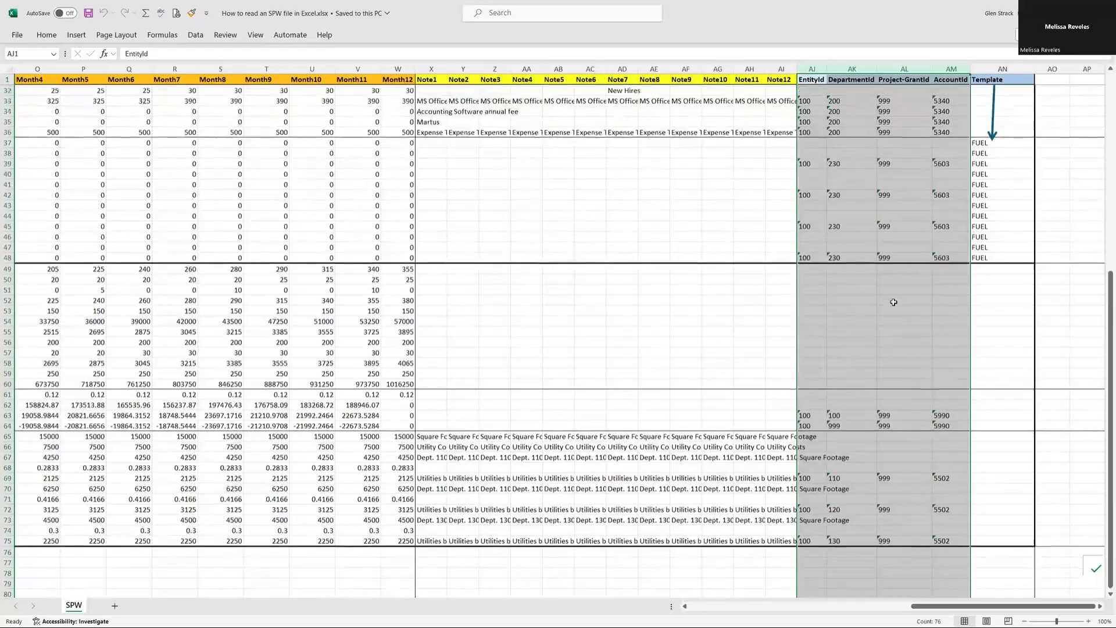
scroll(893, 302, up, 3)
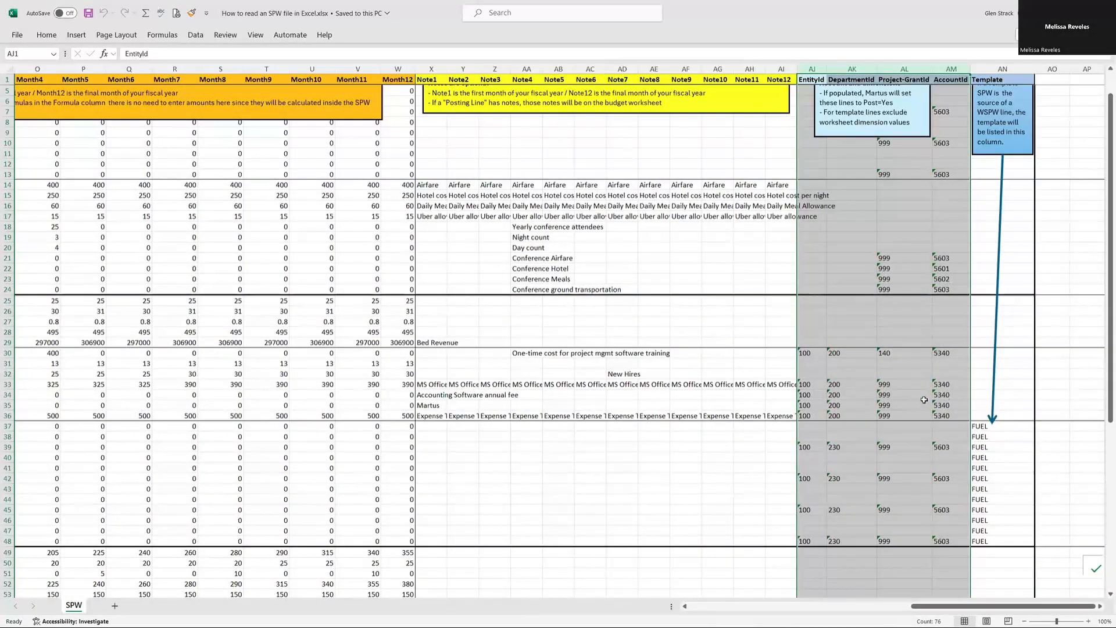
click(989, 78)
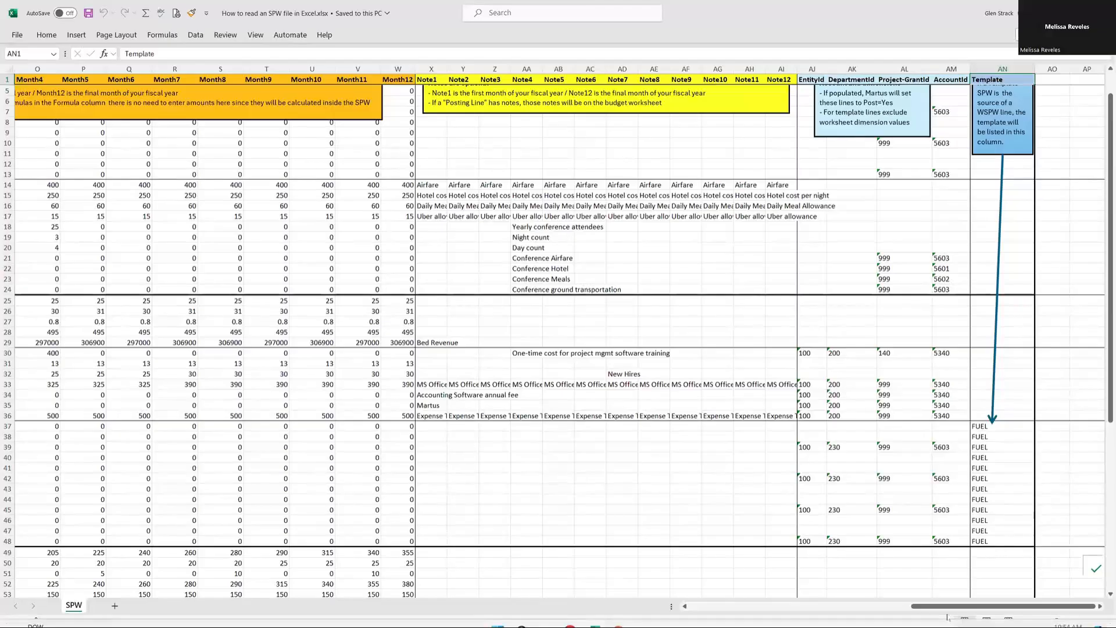
drag(936, 607, 674, 606)
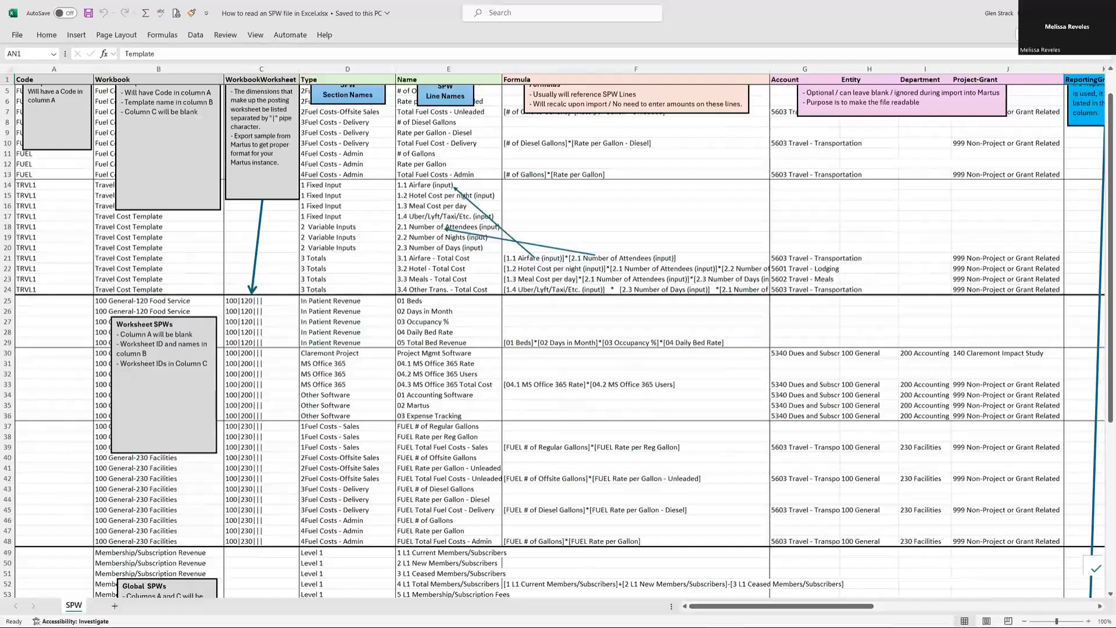
- Switch to Martus in the browser and open the 100 Dallas, 230 Facilities worksheet of the FY24 Approved budget
click(1072, 12)
click(1042, 28)
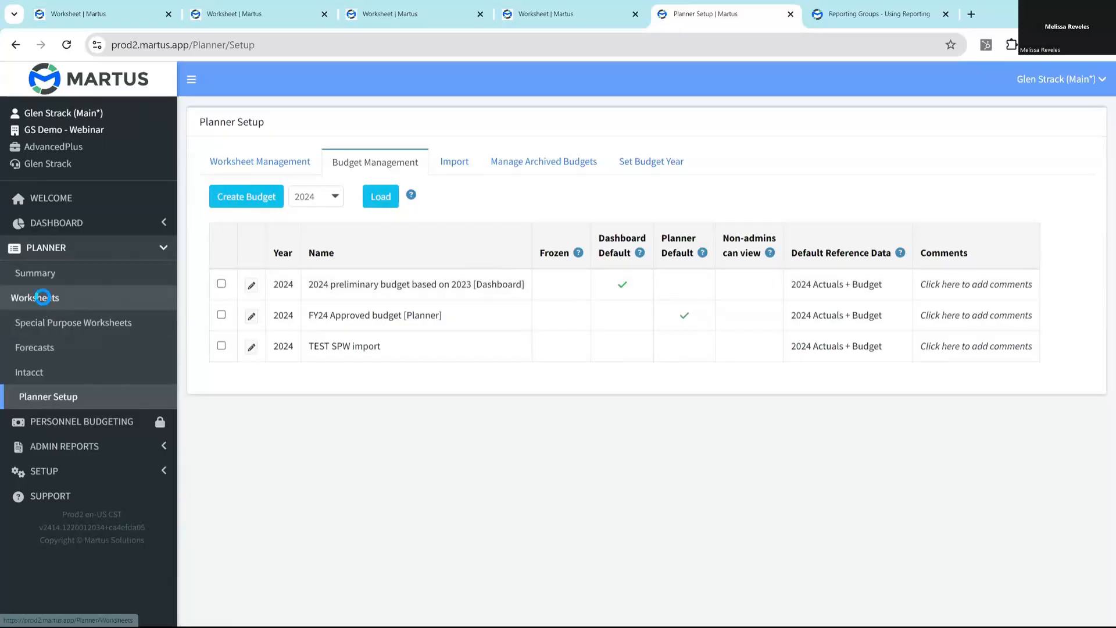
click(46, 297)
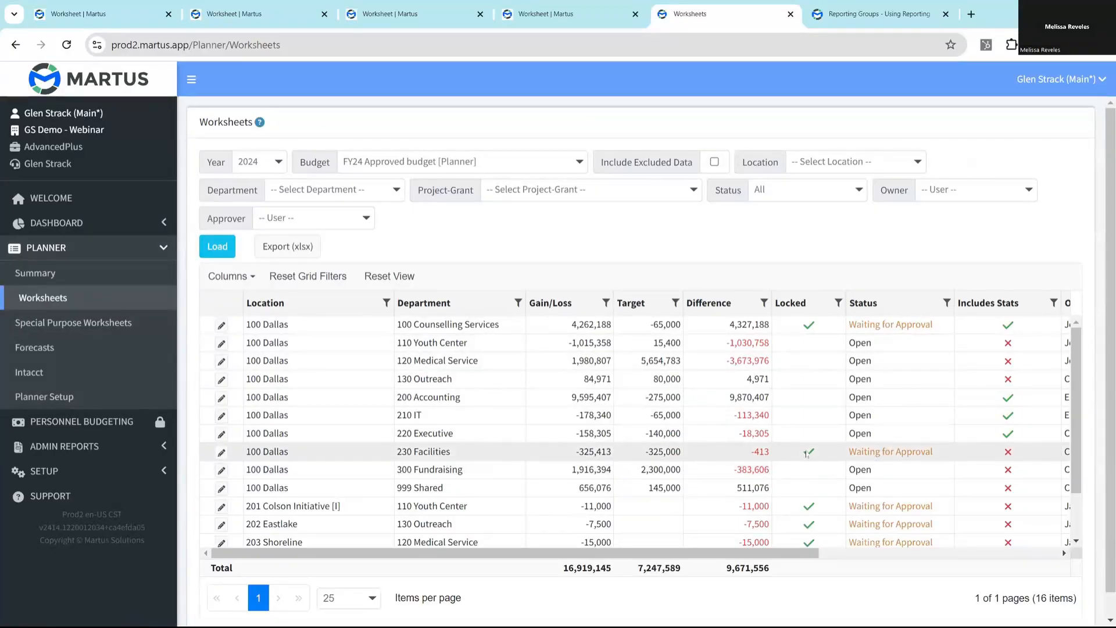
click(222, 452)
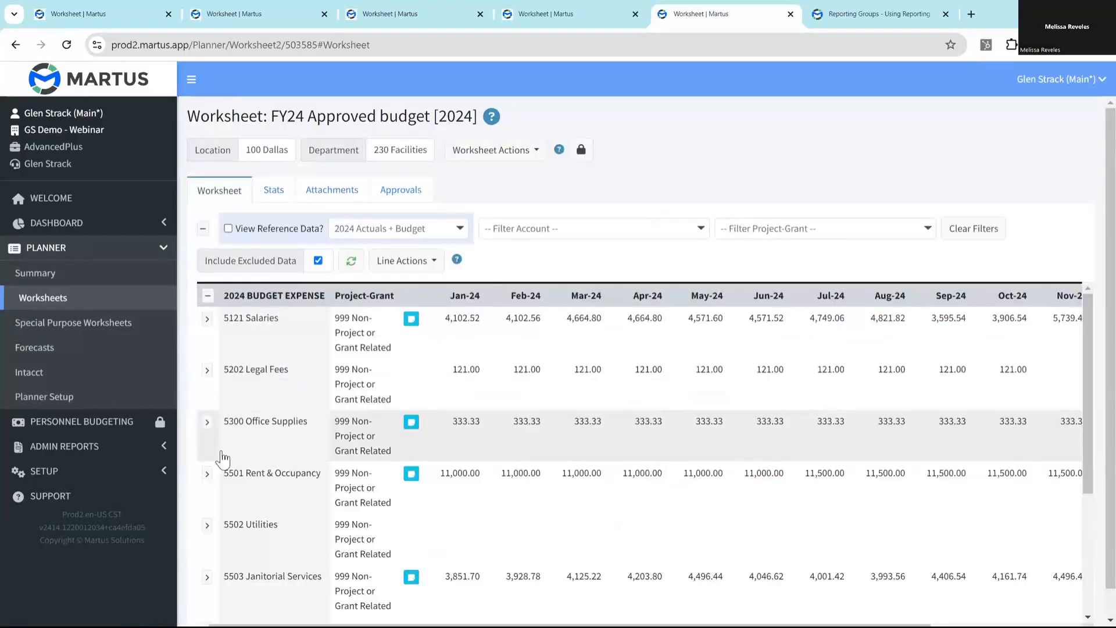
- Open the special purpose worksheet for 230 Facilities, inspect the FUEL # of Regular Gallons line's values and close the line
click(514, 151)
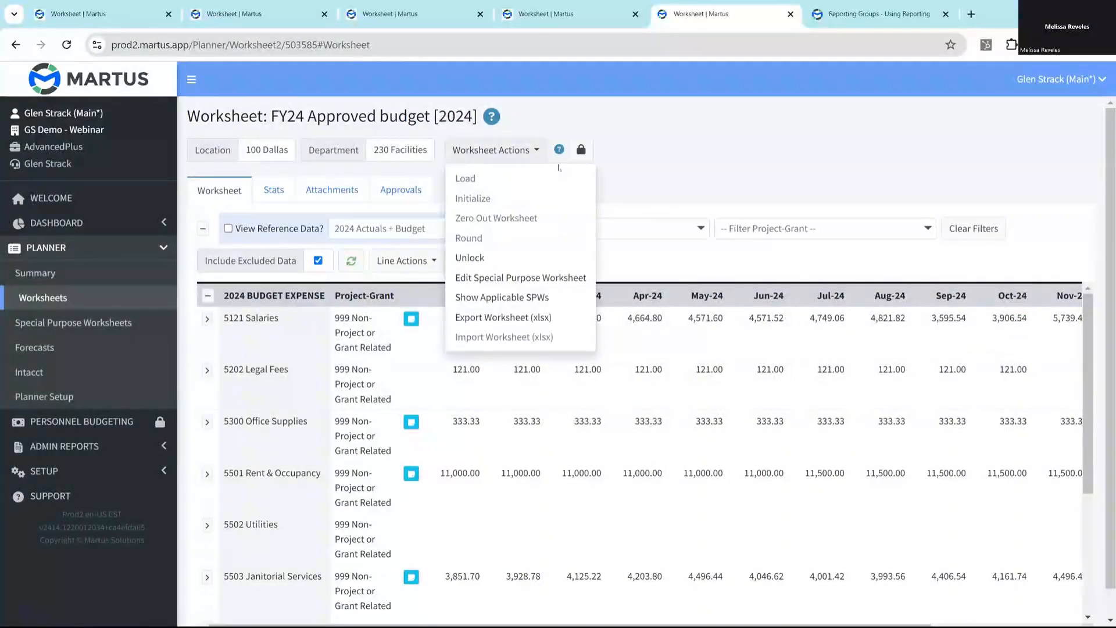
click(556, 279)
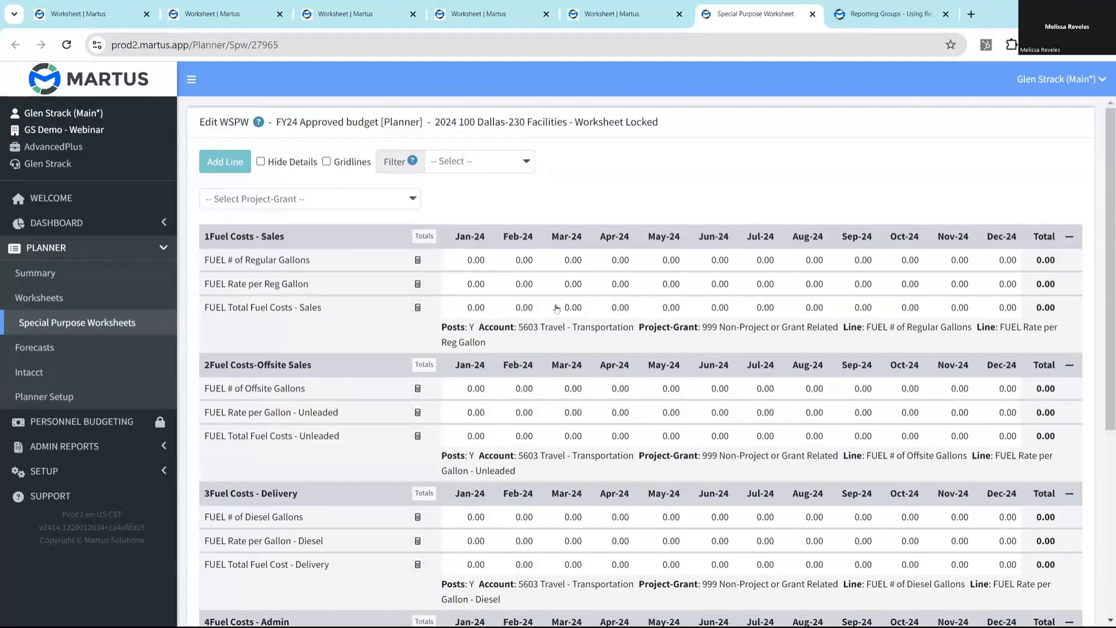
scroll(556, 308, down, 5)
scroll(557, 308, up, 5)
click(555, 261)
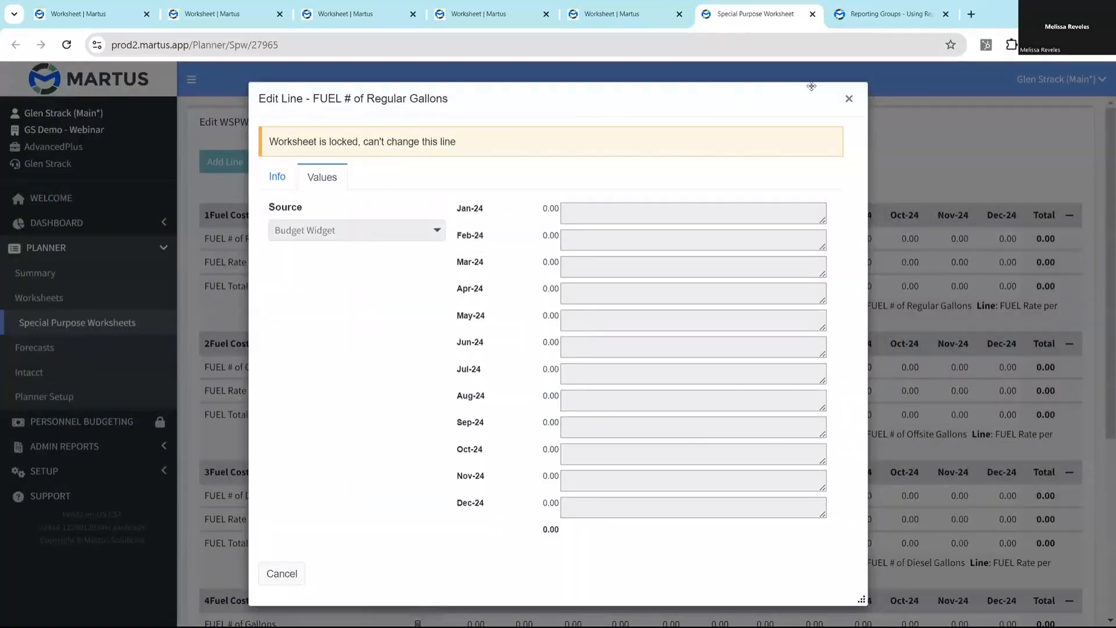
click(848, 100)
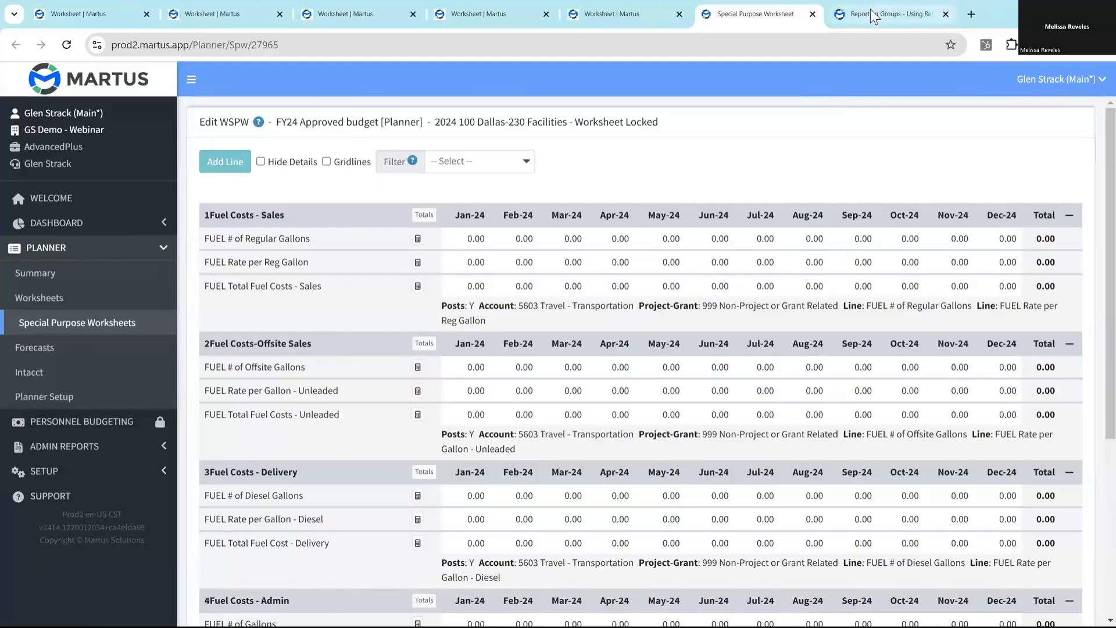
- Close the special purpose worksheet and 230 Facilities tabs, and open the 100 Dallas, 100 Counselling Services worksheet
click(812, 14)
click(465, 14)
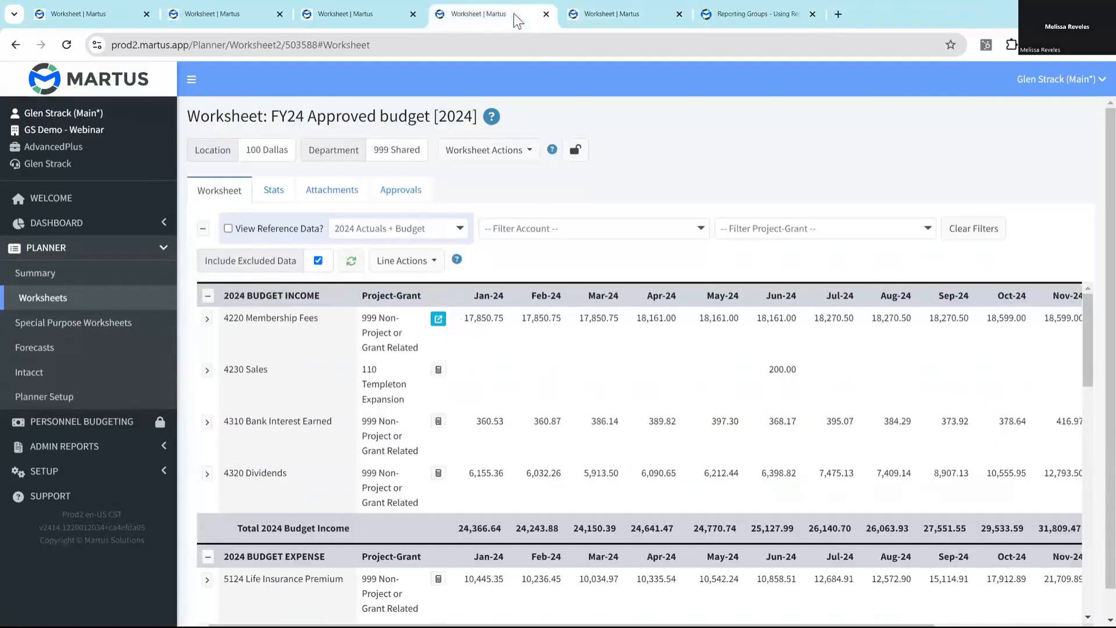
click(678, 14)
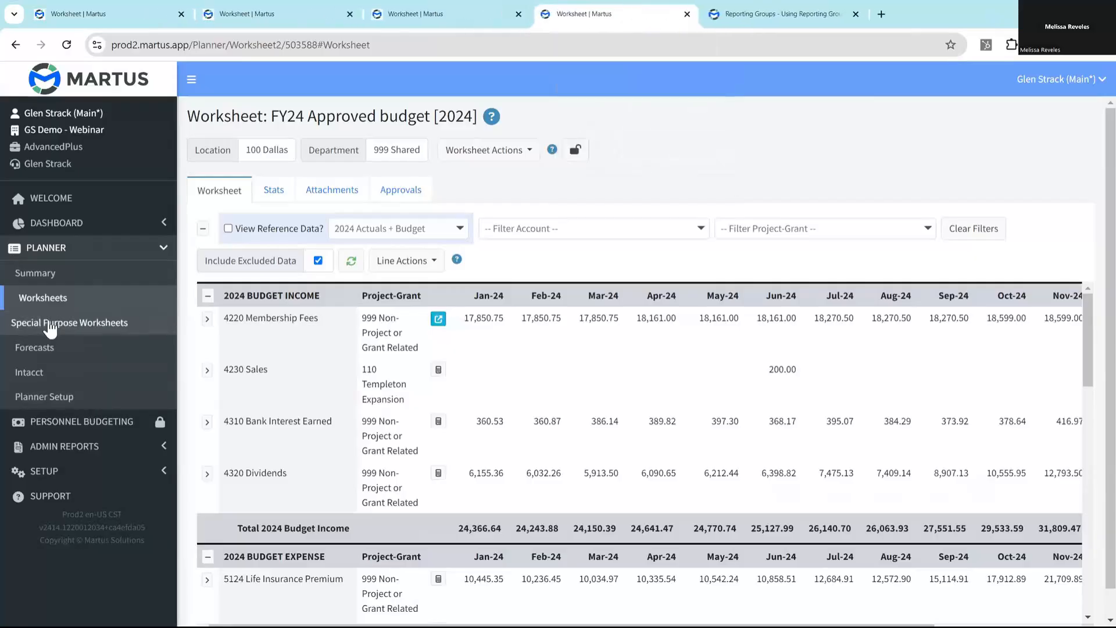
click(43, 303)
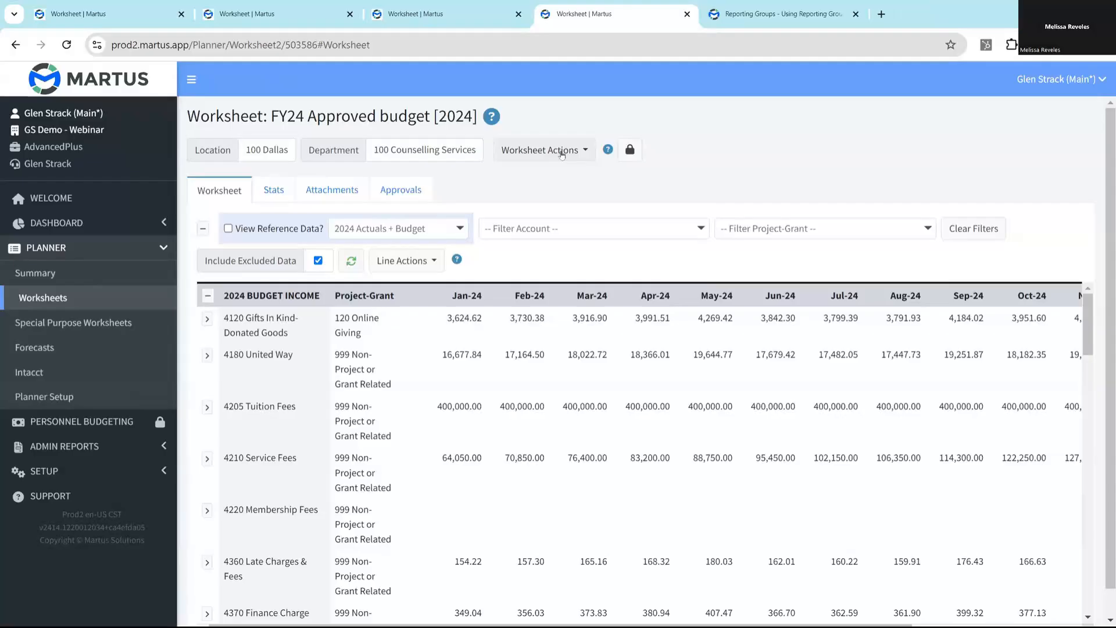
- Show the SPWs applicable to the 100 Counselling Services worksheet and open the Program 100 Indirect Allocation GSPW
click(561, 153)
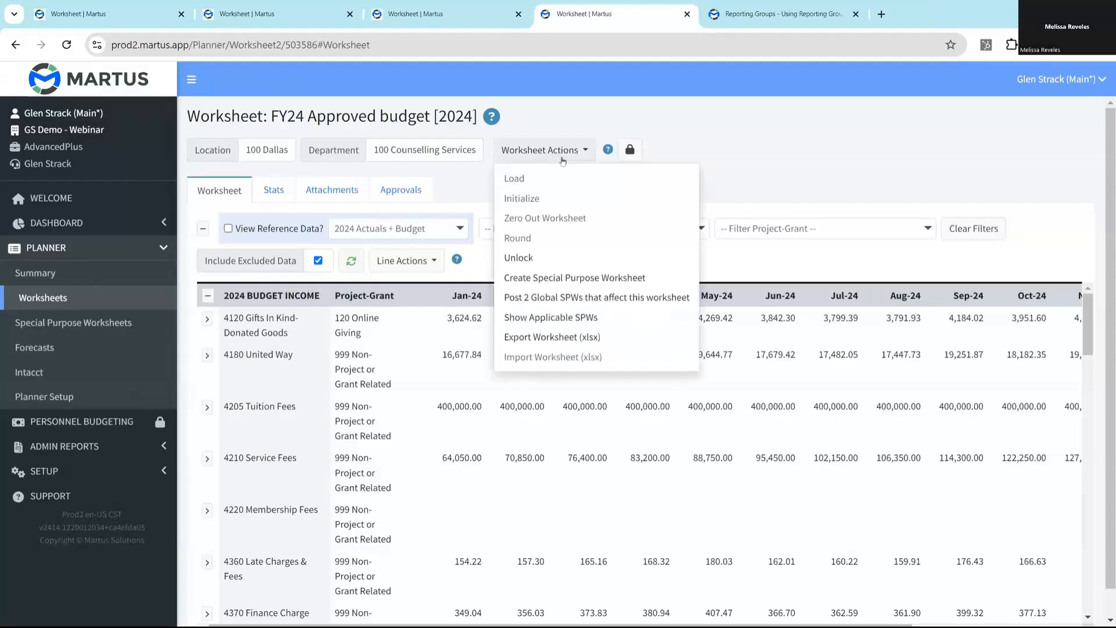
click(542, 318)
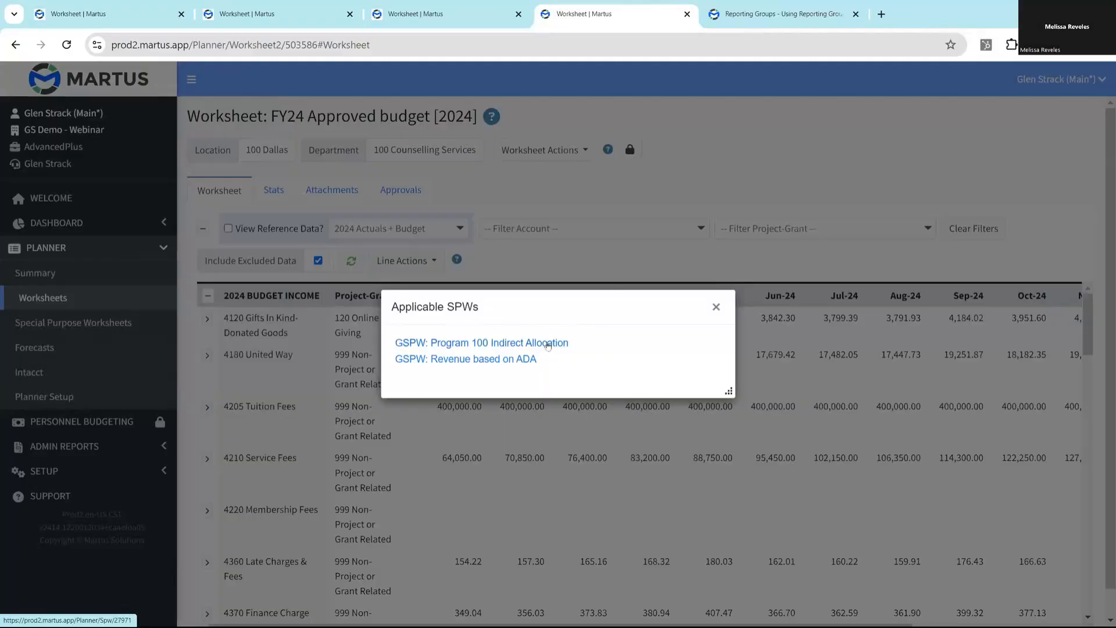
click(547, 343)
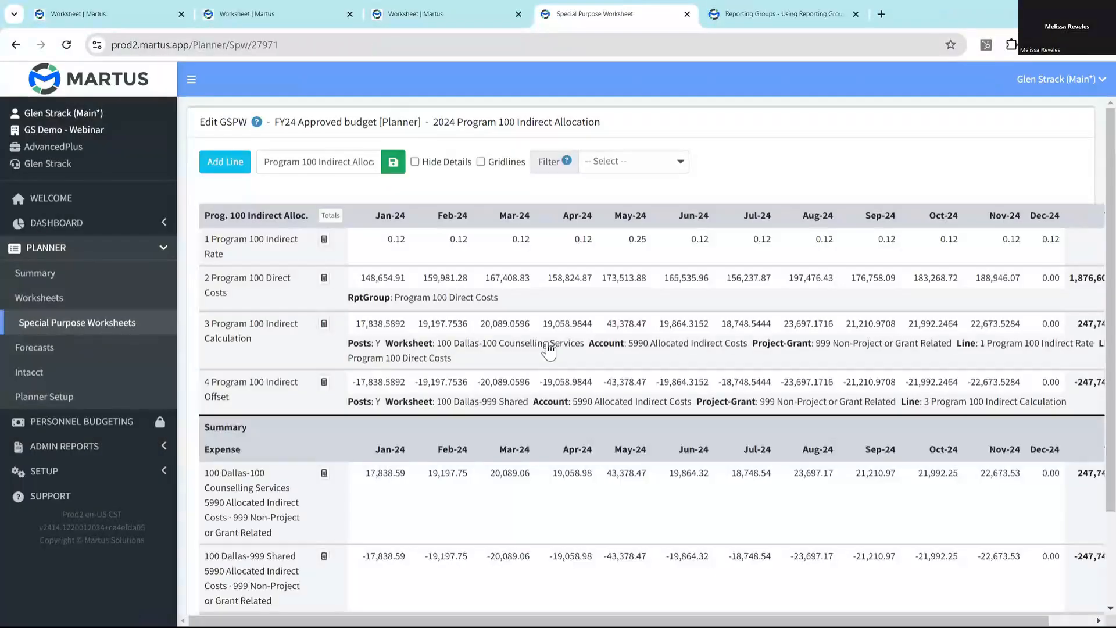
- Inspect the formulas of the 3 Program 100 Indirect Calculation and 4 Program 100 Indirect Offset lines, closing each without changes
click(441, 326)
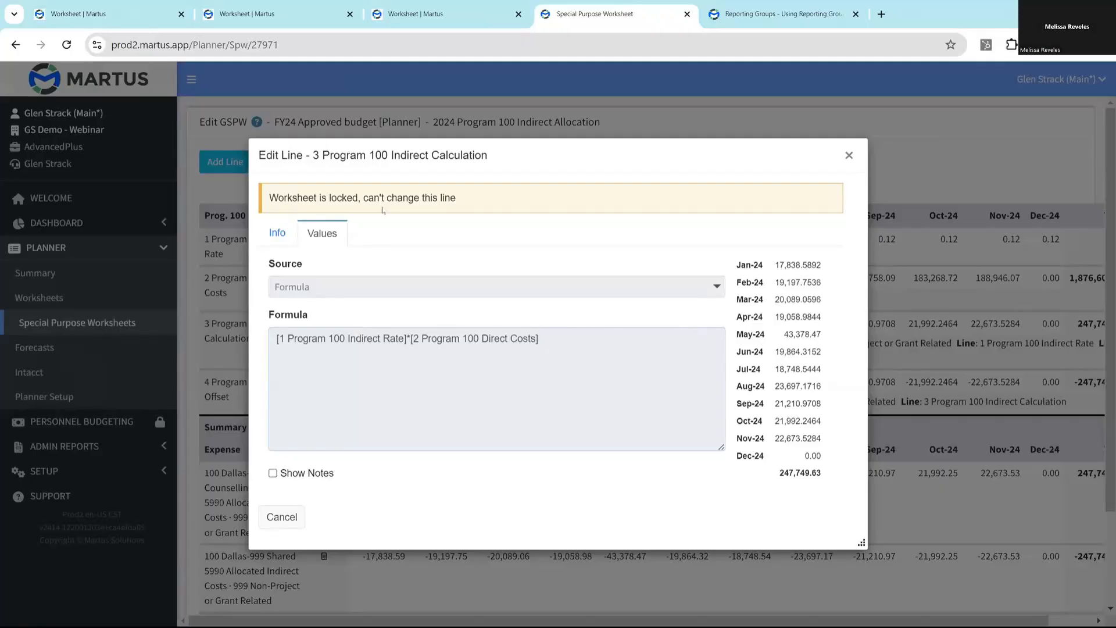
key(Escape)
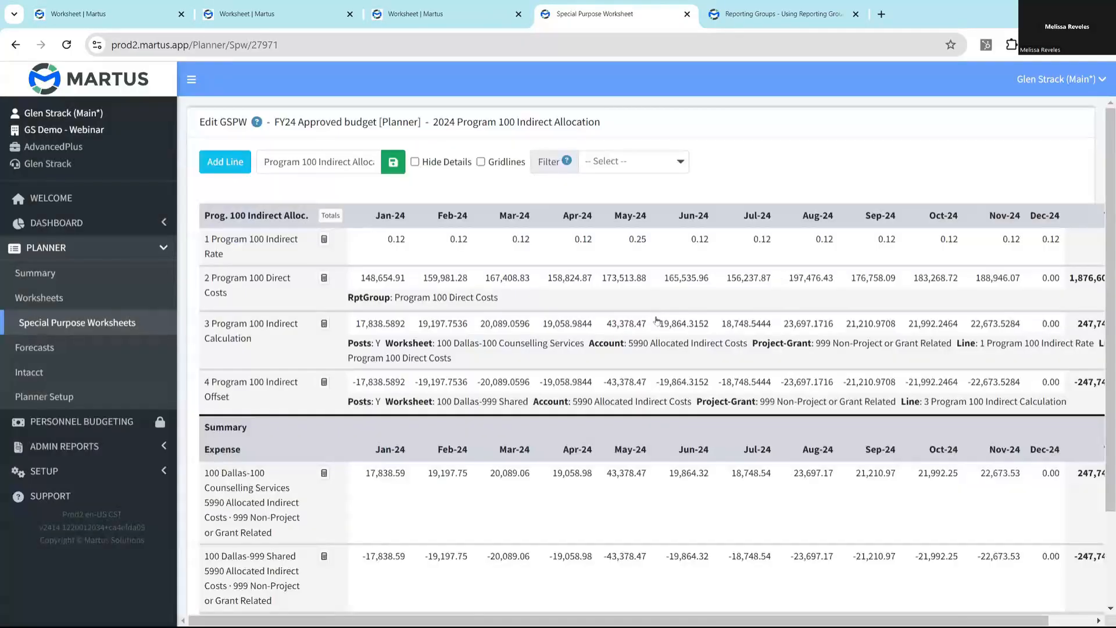
scroll(656, 320, down, 2)
scroll(451, 405, up, 2)
click(494, 383)
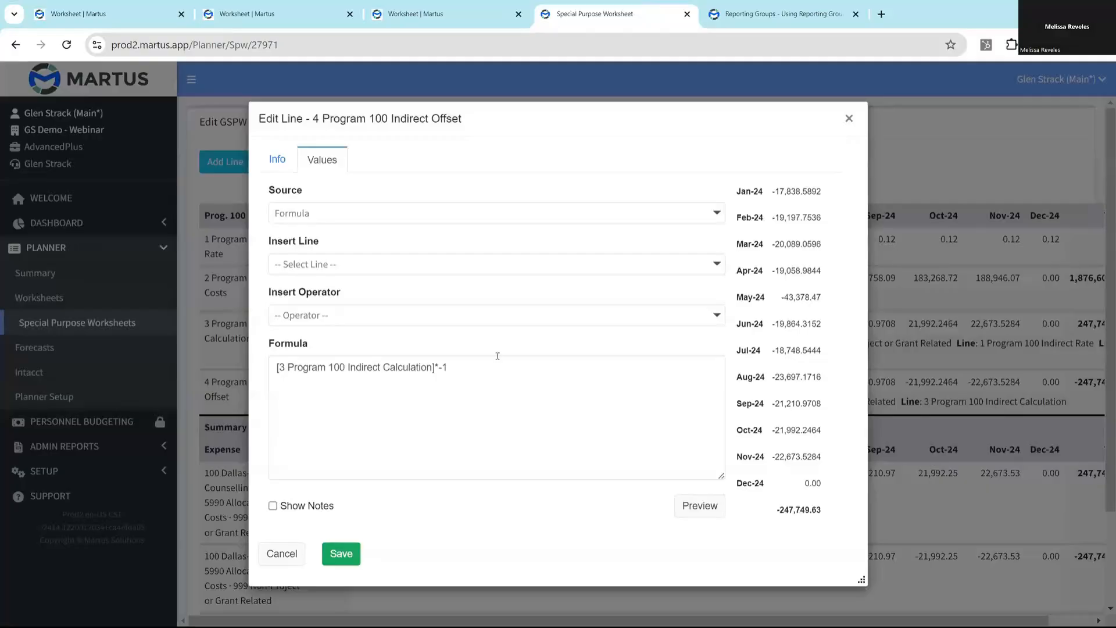
click(850, 119)
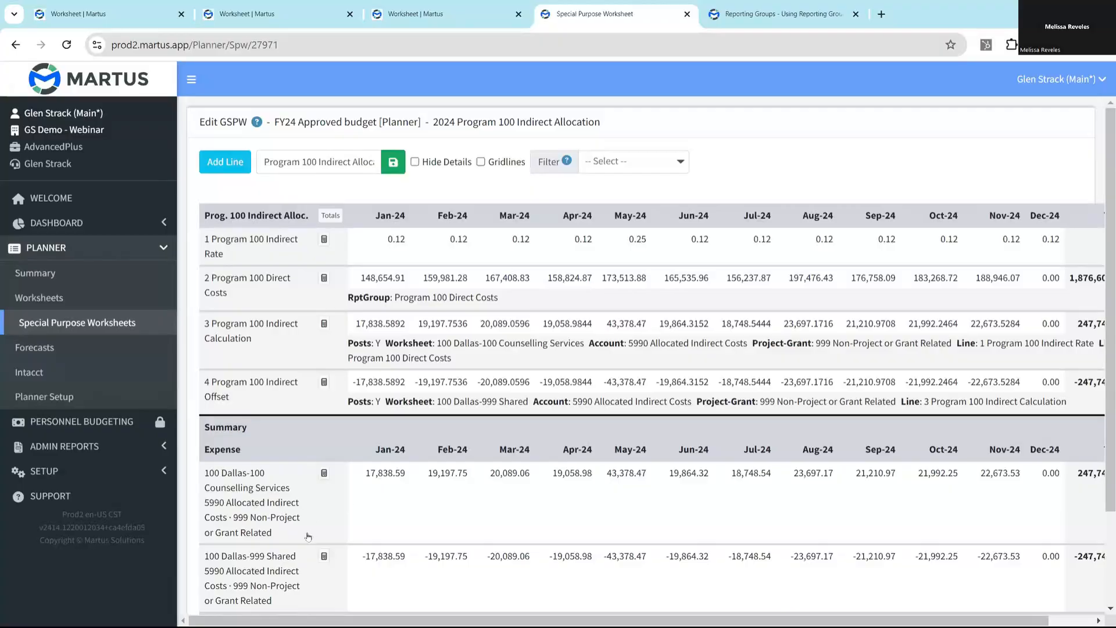
- Open the Martus support website and show the Special Purpose Worksheets (SPWs) articles under Budgeting & Forecasting in the knowledge base
click(50, 495)
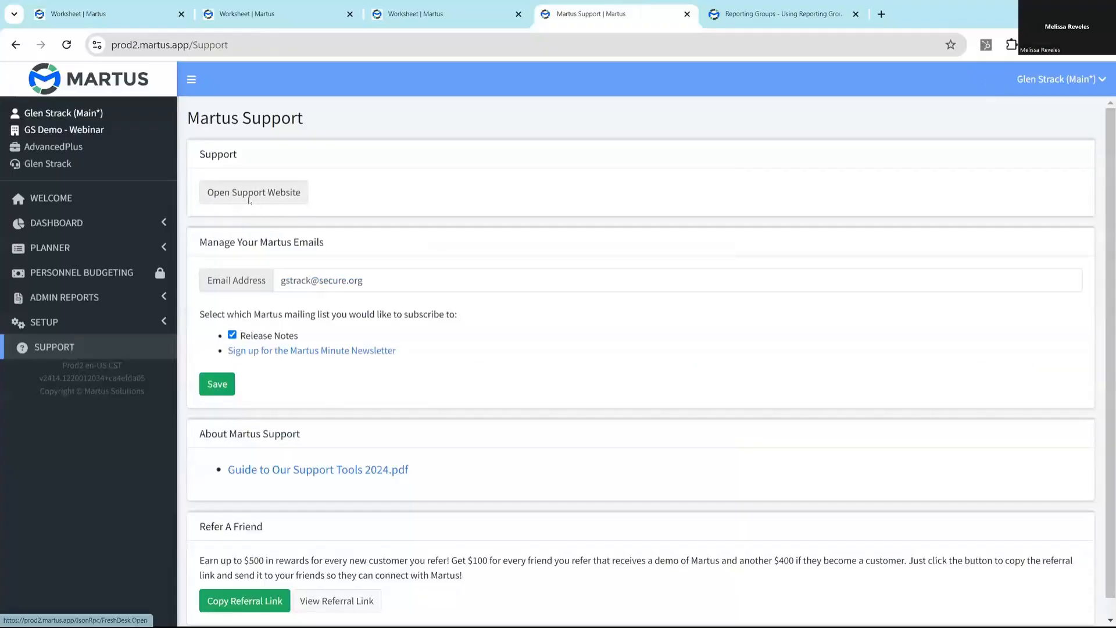
click(250, 198)
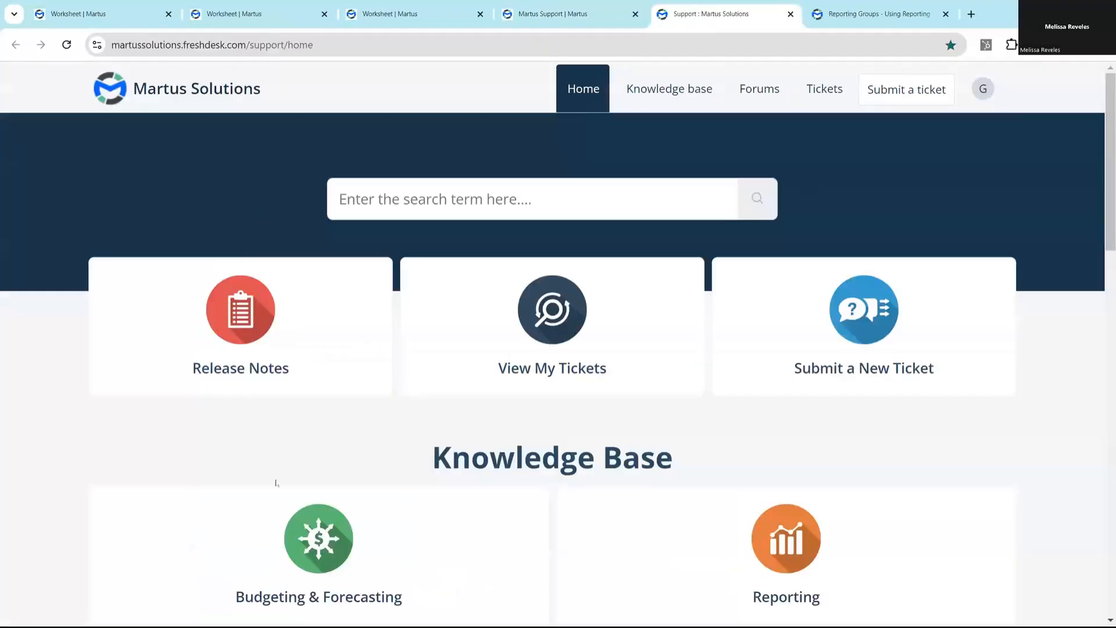
scroll(276, 482, down, 2)
click(279, 415)
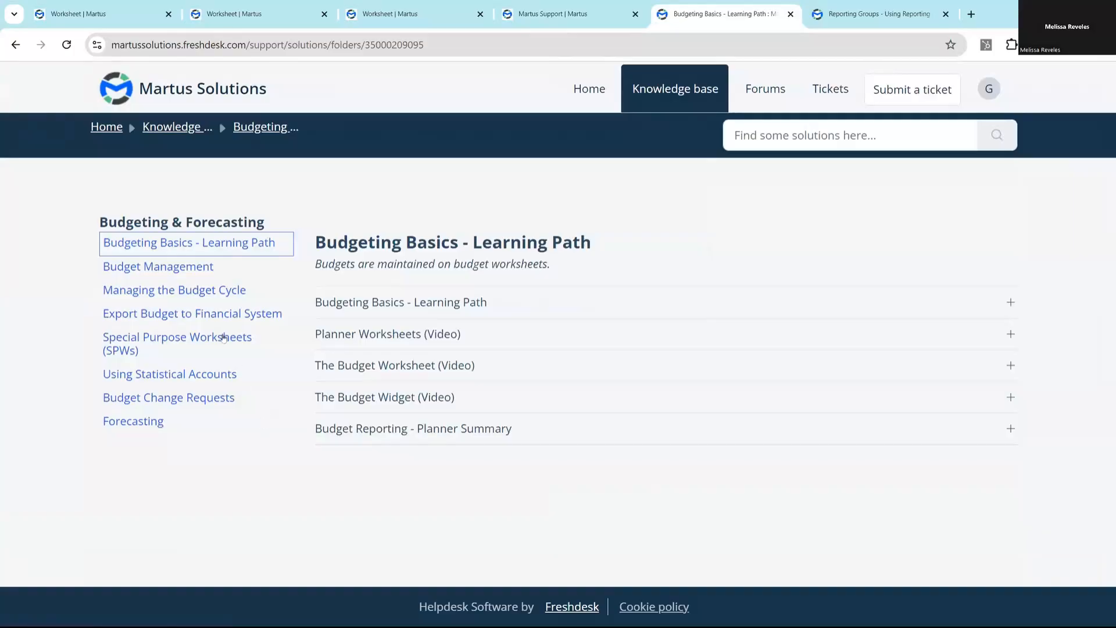
click(191, 344)
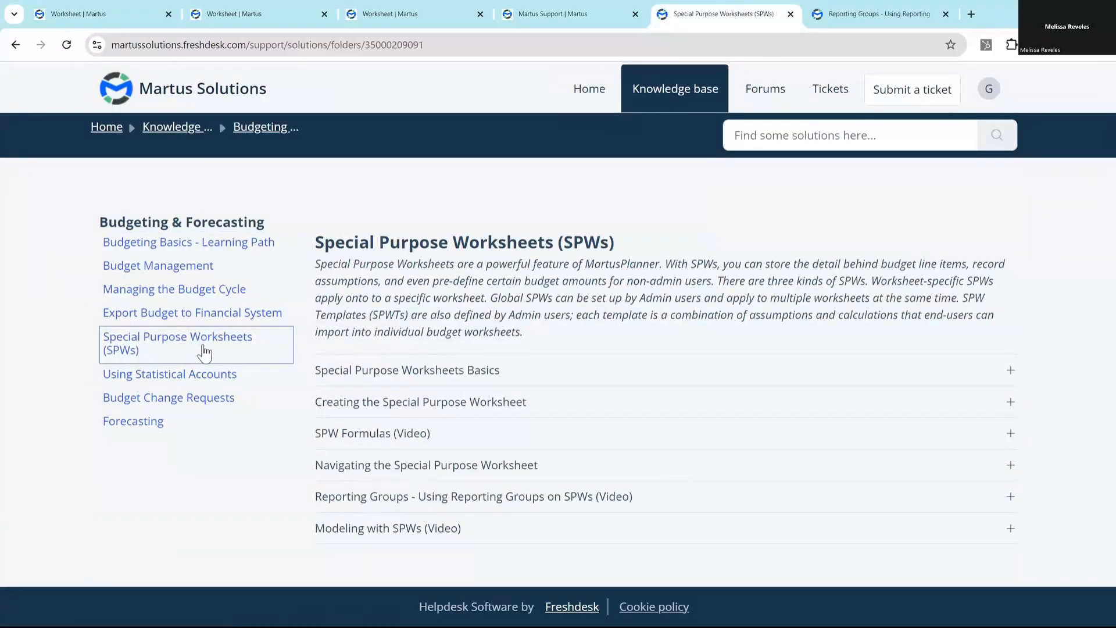
- Expand the Creating the Special Purpose Worksheet article, highlight Interactions between SPWs and WSPWs under Notes about SPWs, and return to the slide presentation
click(1009, 403)
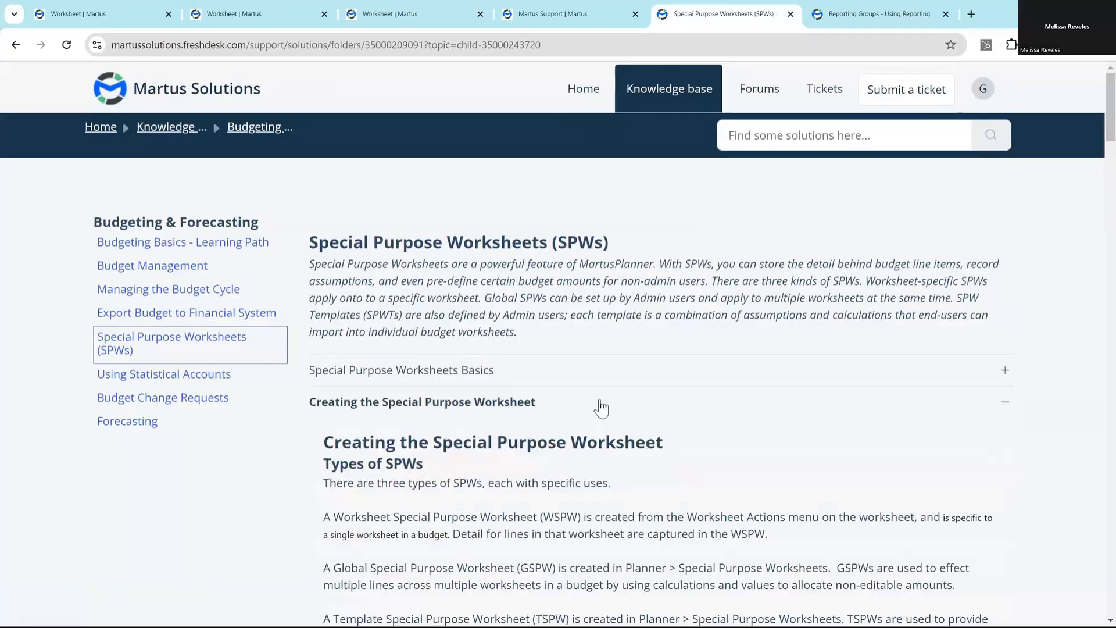
scroll(598, 409, down, 10)
drag(1107, 303, 1085, 579)
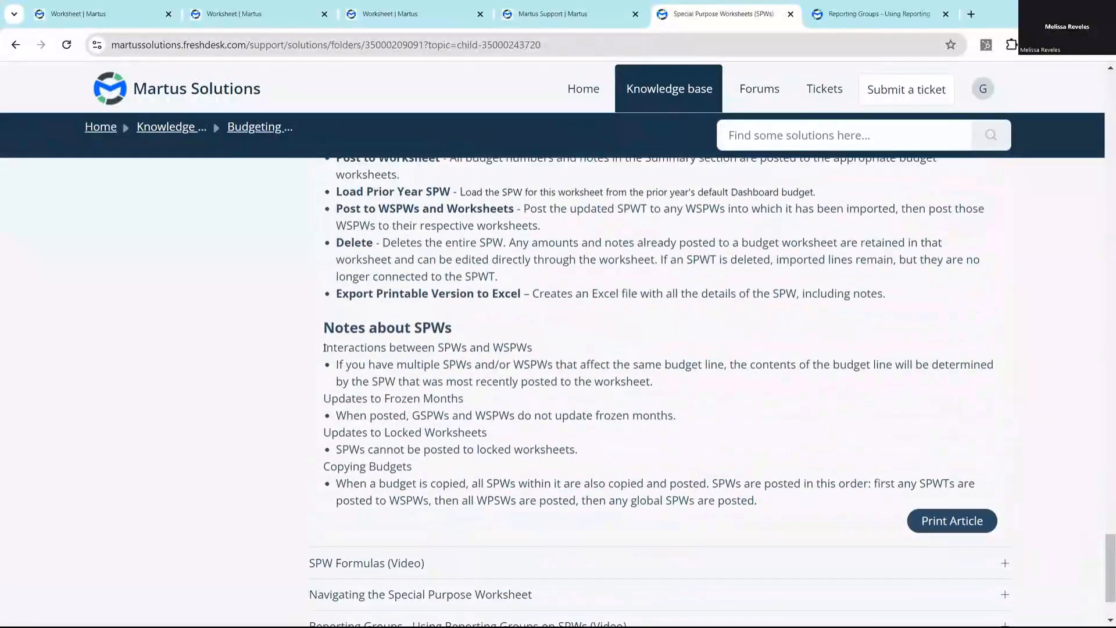
drag(323, 347, 541, 349)
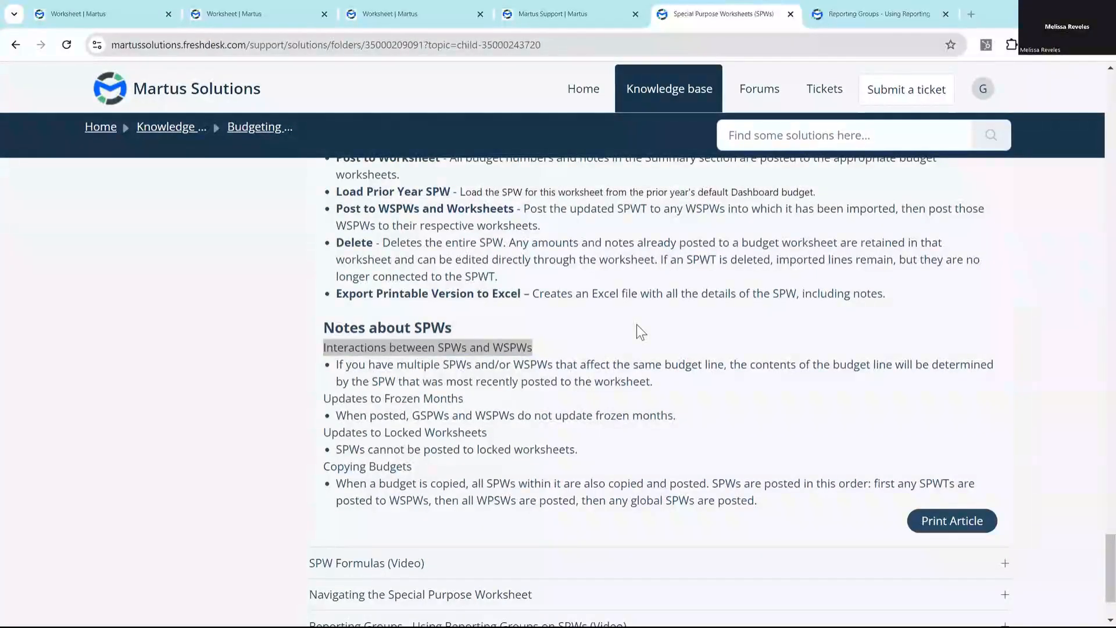
key(alt+Tab)
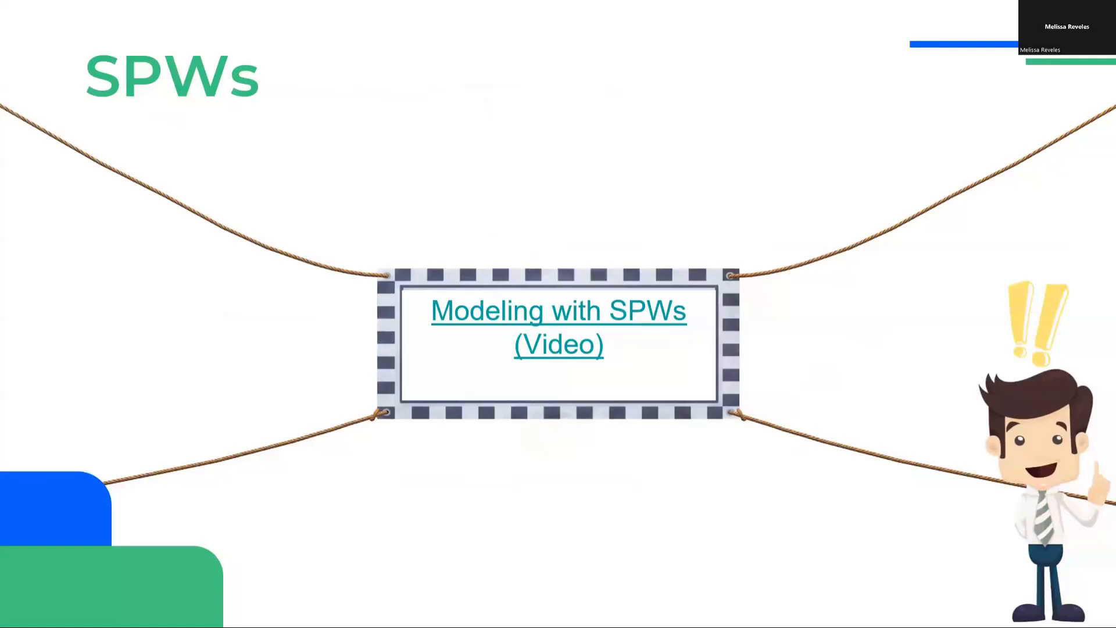